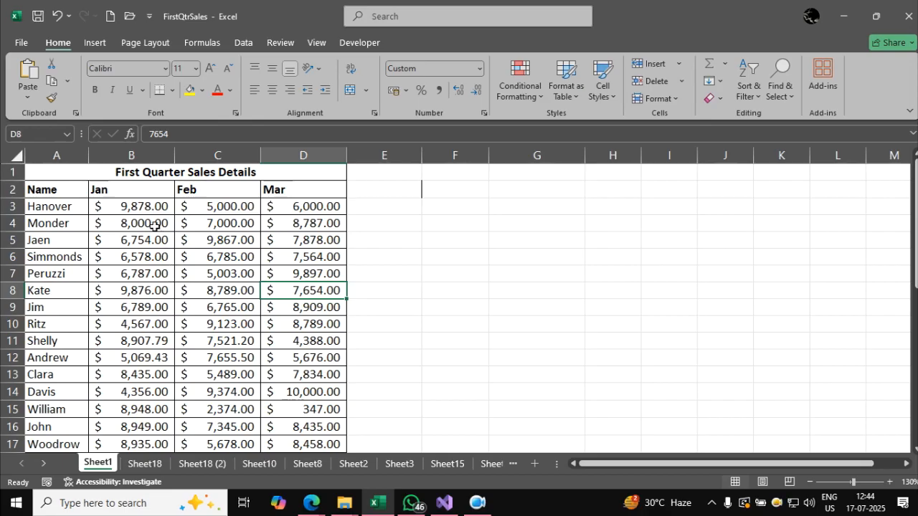
# Fill the sales cells B3, D4 and C5 with the standard green colour.
pyautogui.click(149, 209)
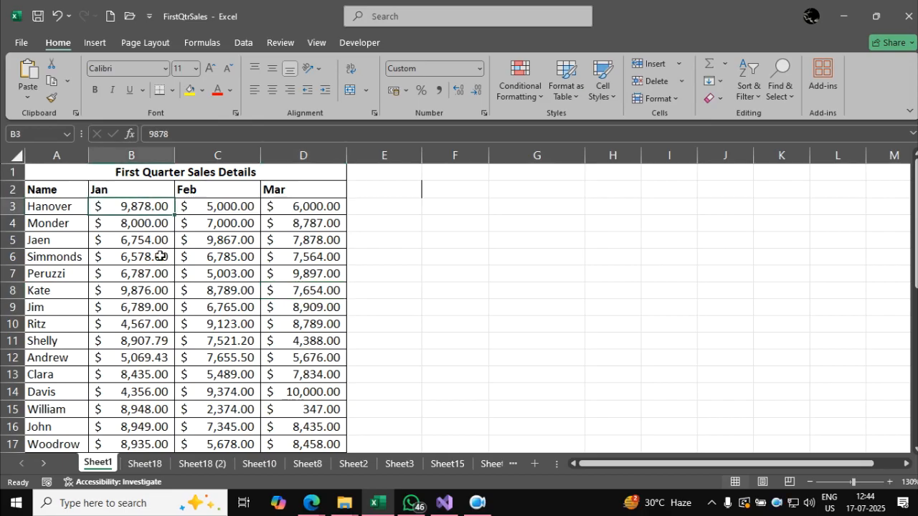
pyautogui.click(202, 90)
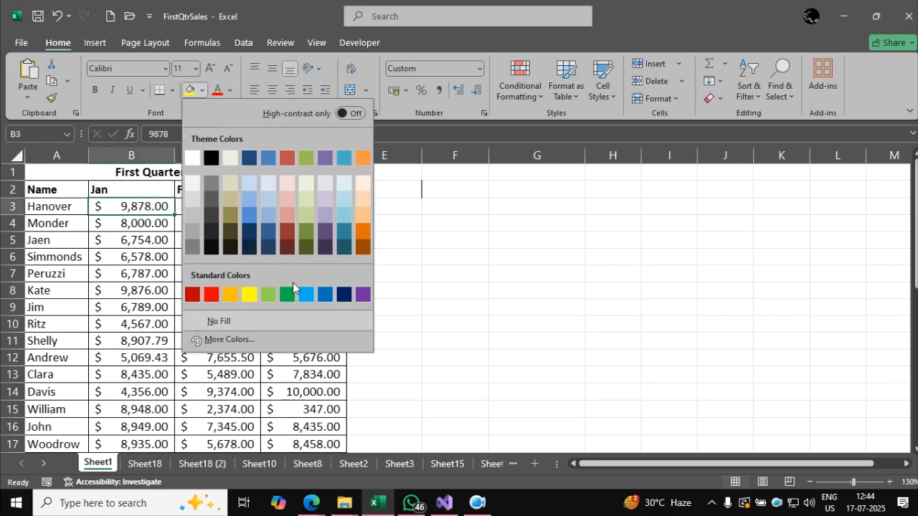
pyautogui.click(289, 295)
pyautogui.click(290, 222)
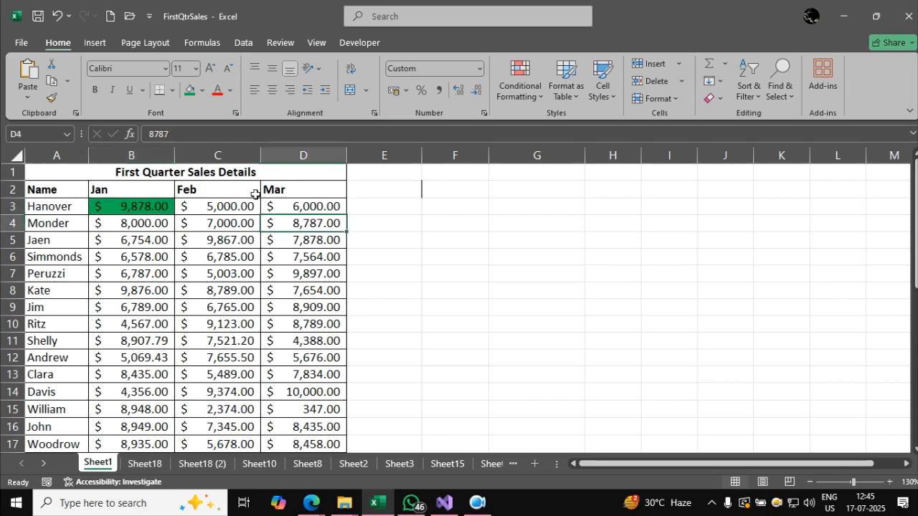
pyautogui.click(193, 96)
pyautogui.click(228, 242)
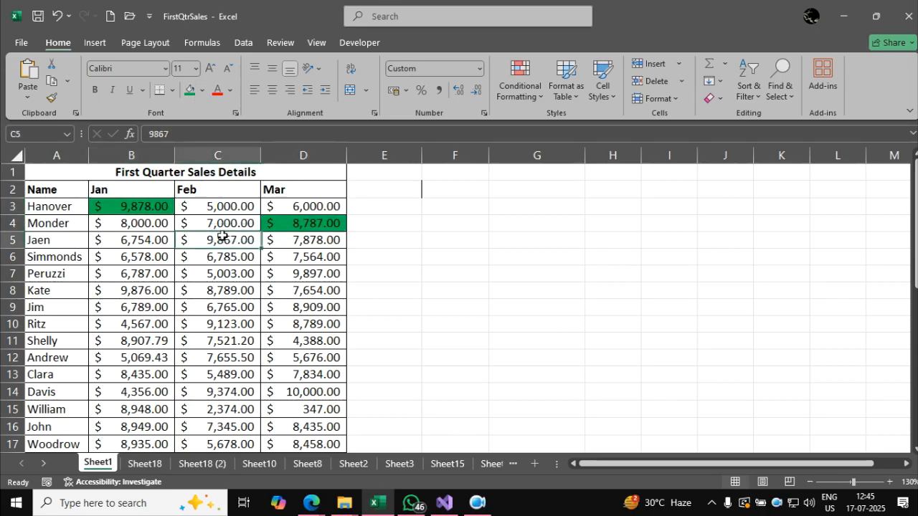
pyautogui.click(189, 93)
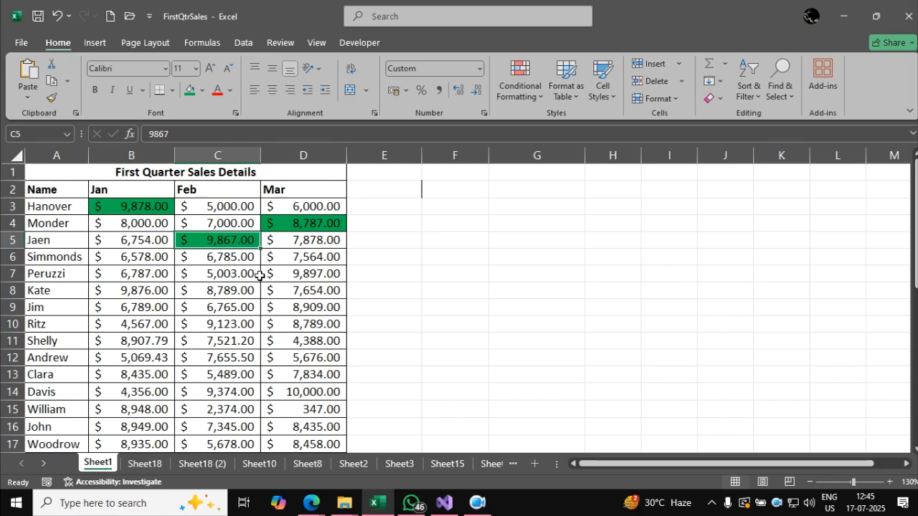
# Undo the three manual green cell fills.
pyautogui.hotkey('ctrl', 'z')
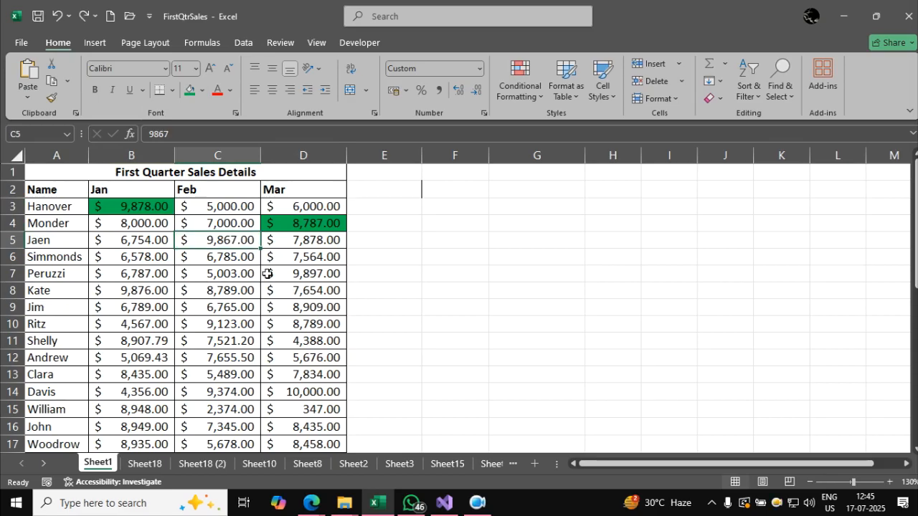
pyautogui.hotkey('ctrl', 'z')
pyautogui.hotkey('ctrl', 'z')
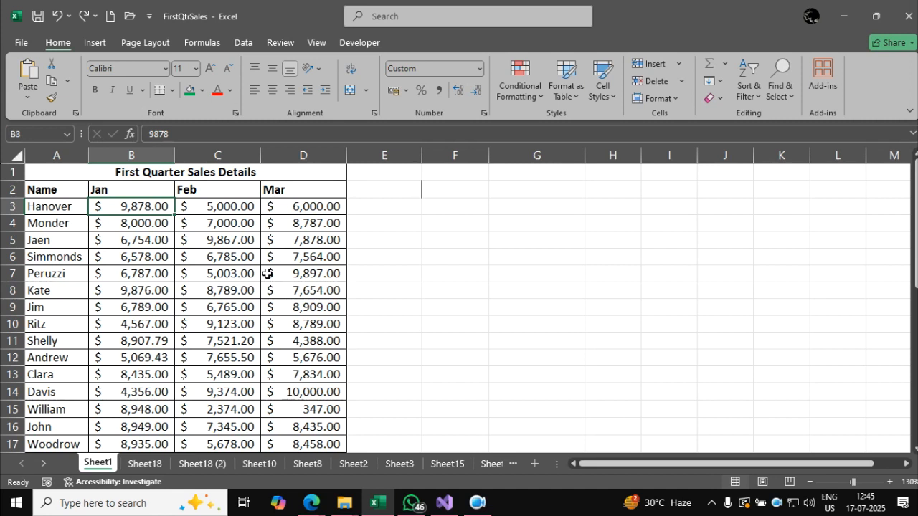
pyautogui.click(326, 271)
# Switch to the Google Meet call in the browser, admit the waiting participants, and return to the Excel sales sheet.
pyautogui.click(312, 502)
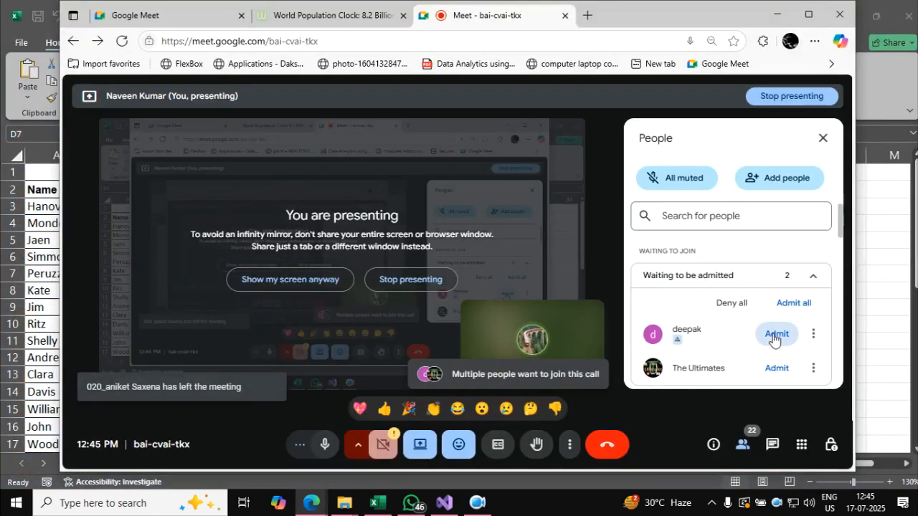
pyautogui.click(774, 334)
pyautogui.click(774, 334)
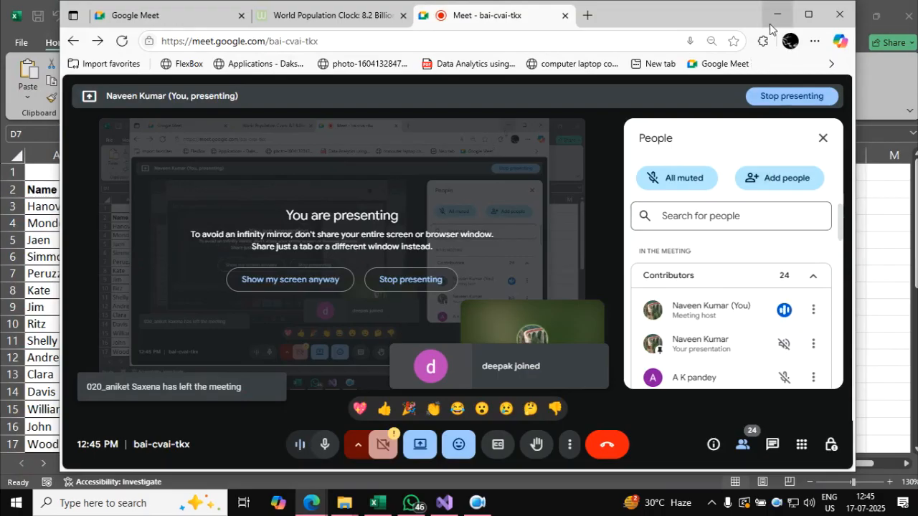
pyautogui.click(777, 15)
pyautogui.click(235, 292)
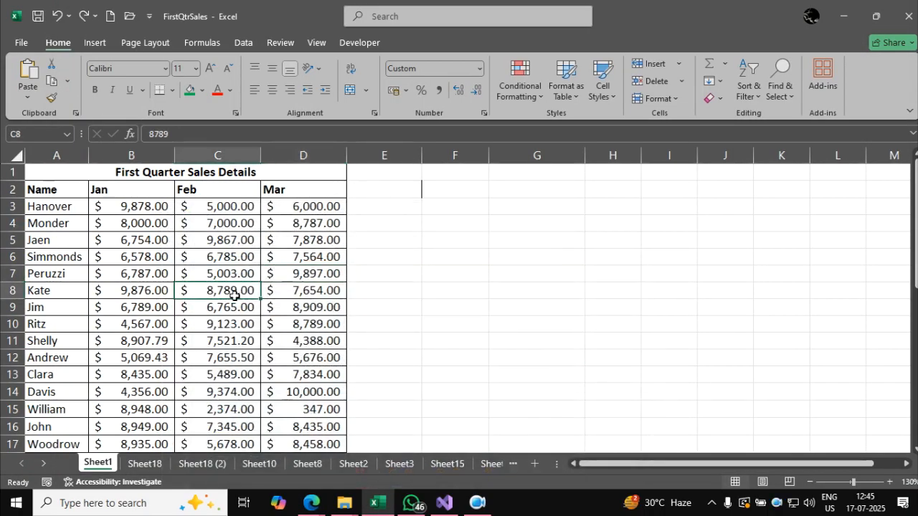
# Apply a Greater Than conditional formatting rule to B3:D35, highlighting values above 8000 with Green Fill with Dark Green Text.
pyautogui.click(149, 209)
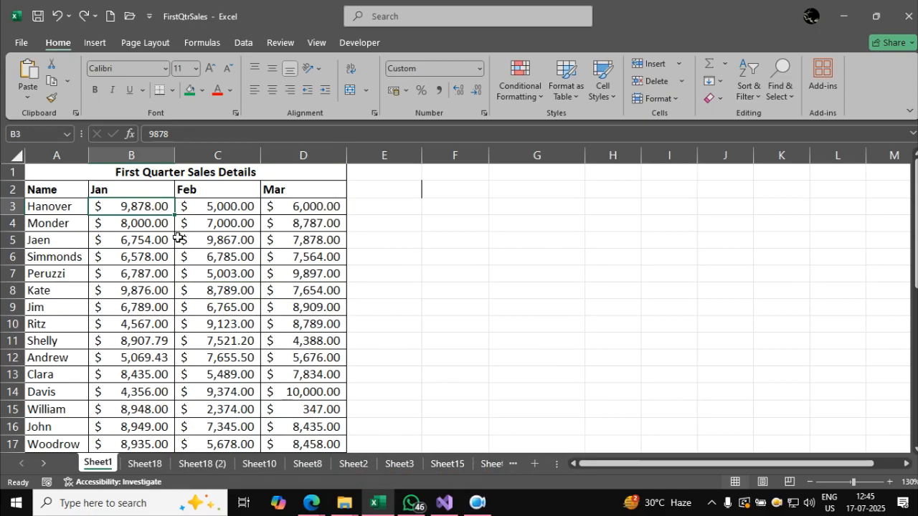
pyautogui.hotkey('ctrl', 'shift', 'Right')
pyautogui.hotkey('ctrl', 'shift', 'Down')
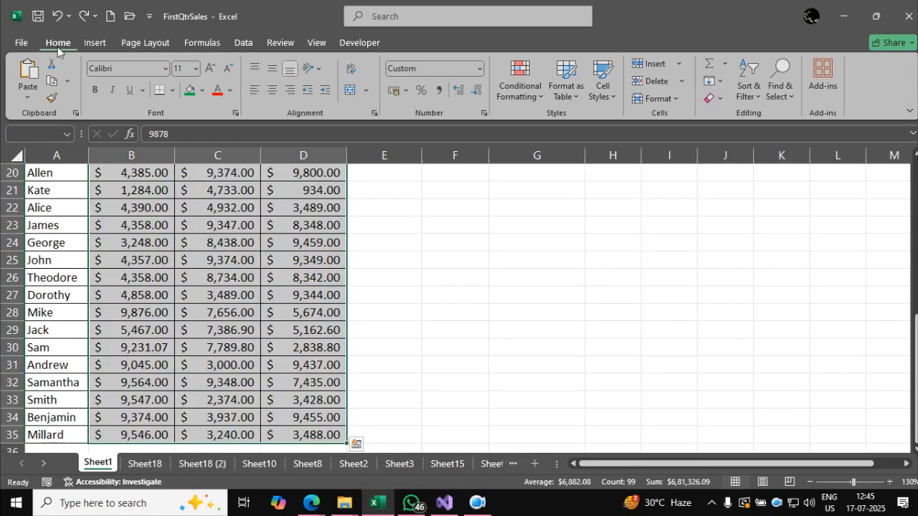
pyautogui.click(533, 101)
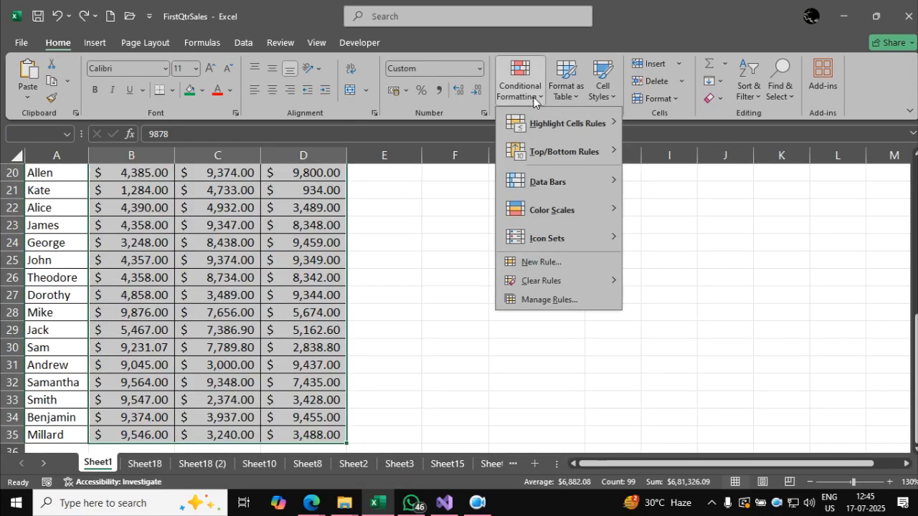
pyautogui.moveTo(538, 123)
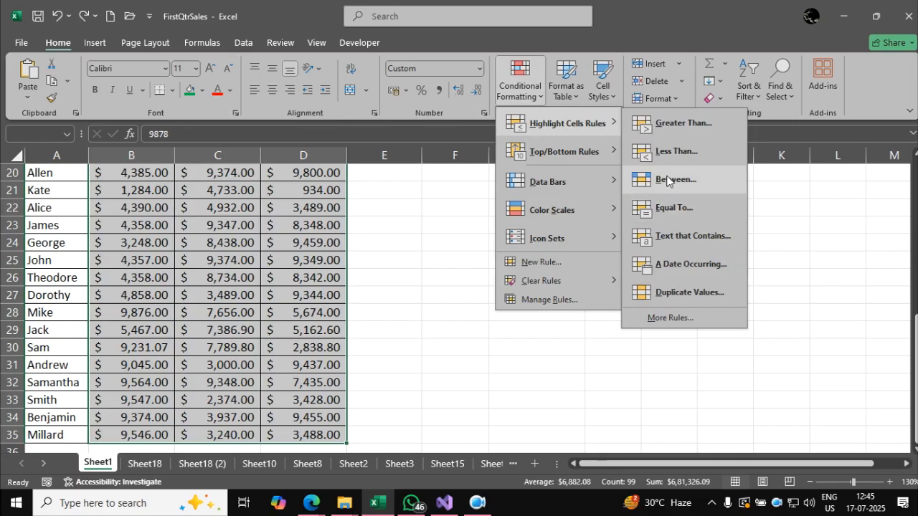
pyautogui.click(683, 125)
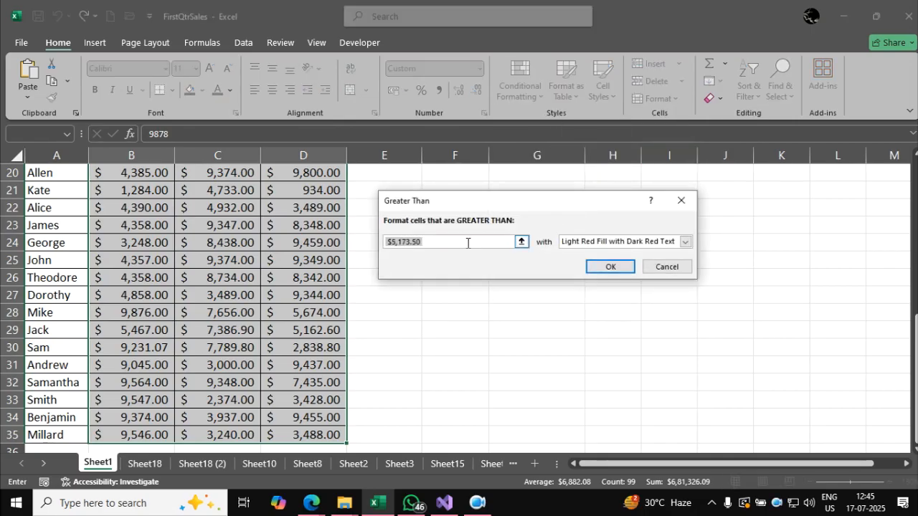
pyautogui.write('8000')
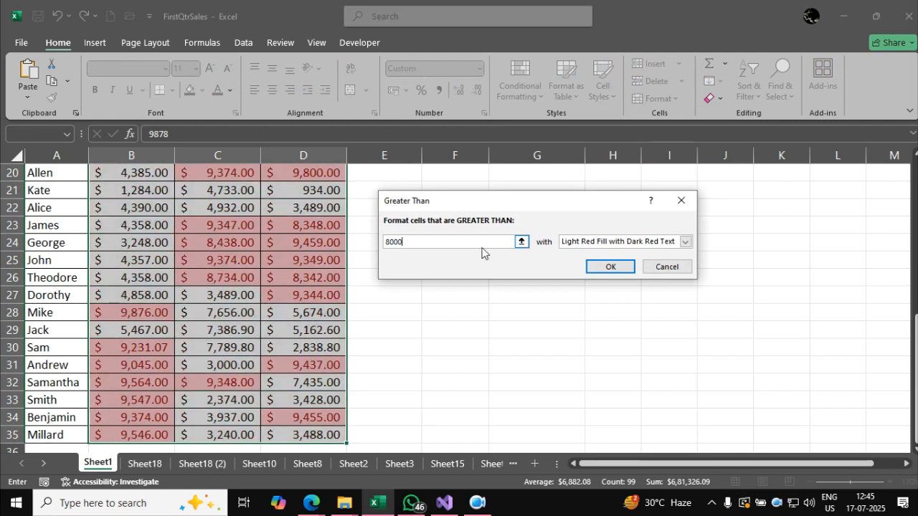
pyautogui.click(566, 244)
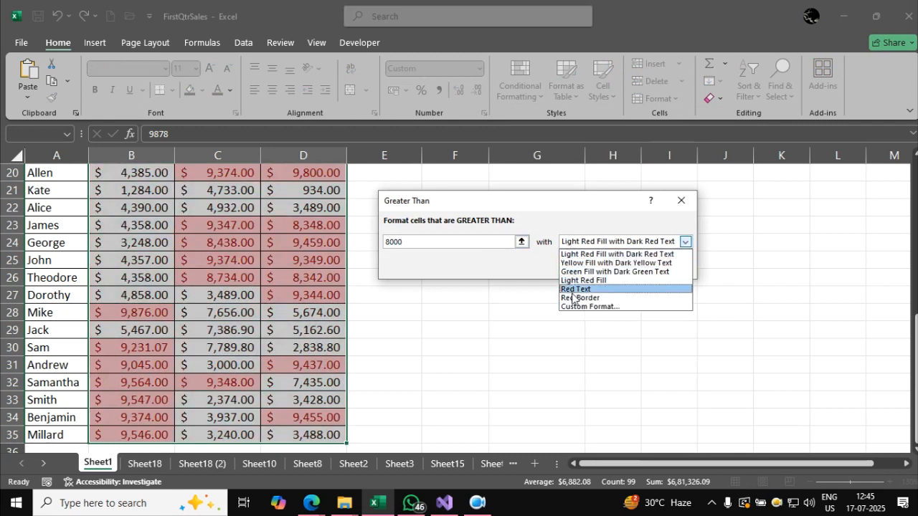
pyautogui.click(614, 274)
pyautogui.click(610, 265)
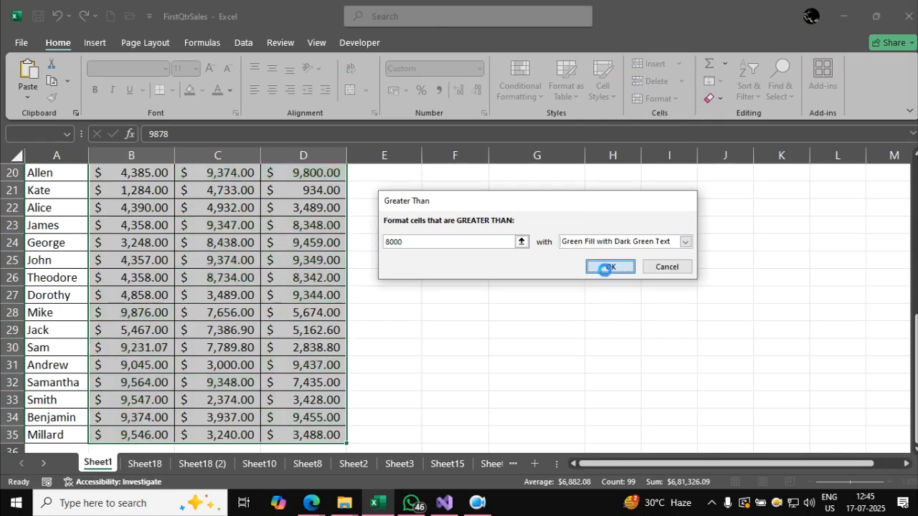
pyautogui.click(304, 329)
# Change the February sales value in cell C12 to 8987.
pyautogui.scroll(6, 280, 351)
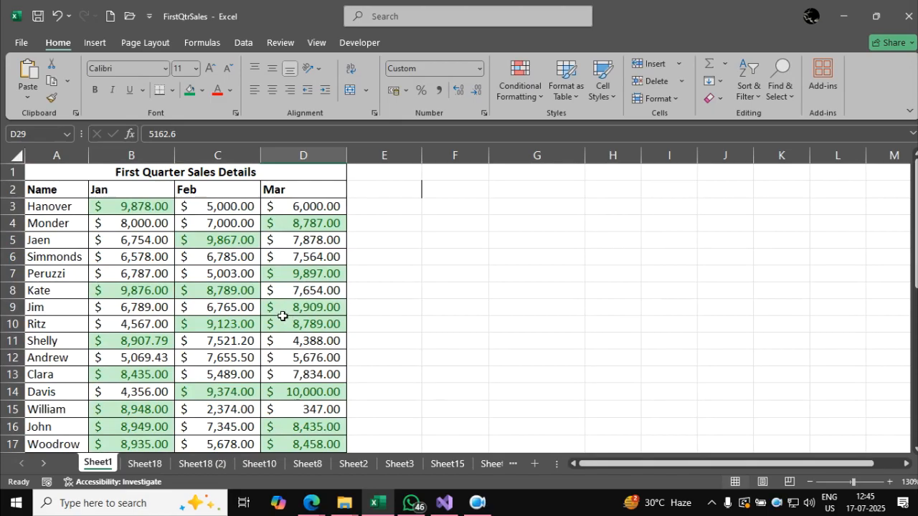
pyautogui.scroll(-2, 204, 306)
pyautogui.scroll(-2, 205, 306)
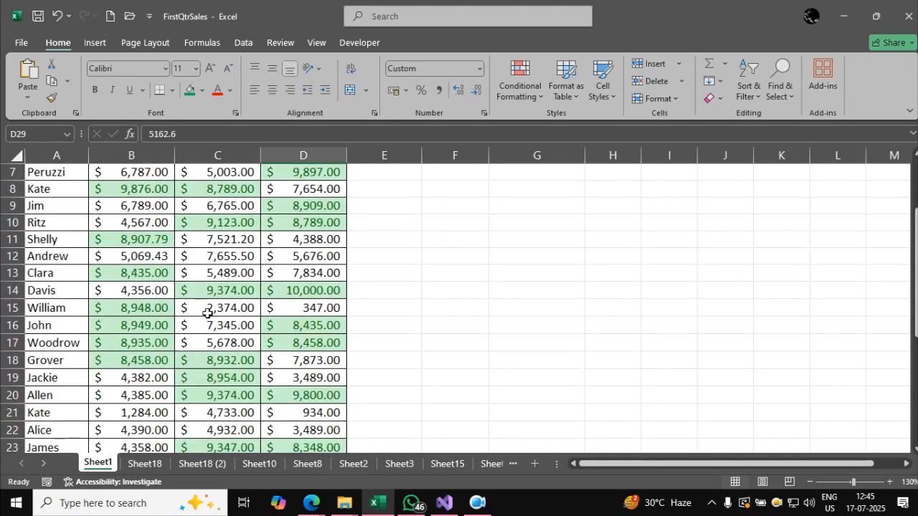
pyautogui.scroll(1, 207, 313)
pyautogui.click(220, 262)
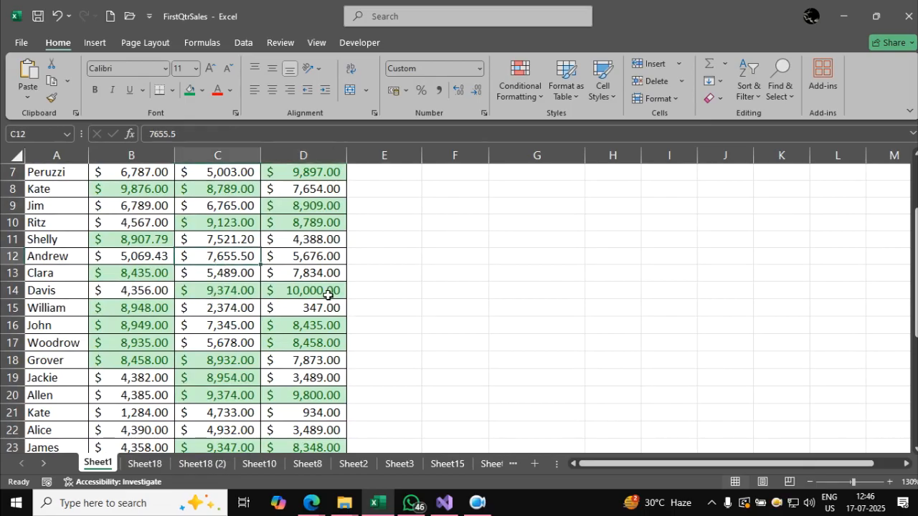
pyautogui.write('8987')
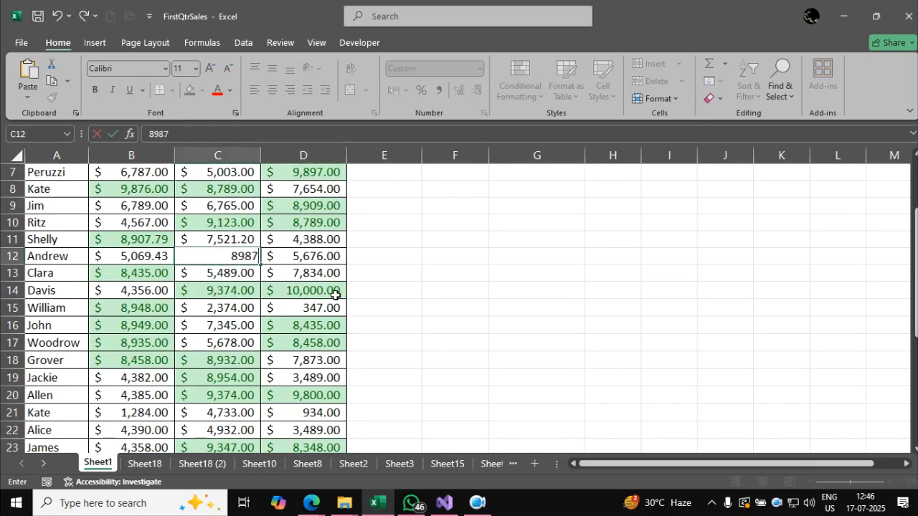
pyautogui.press('Tab')
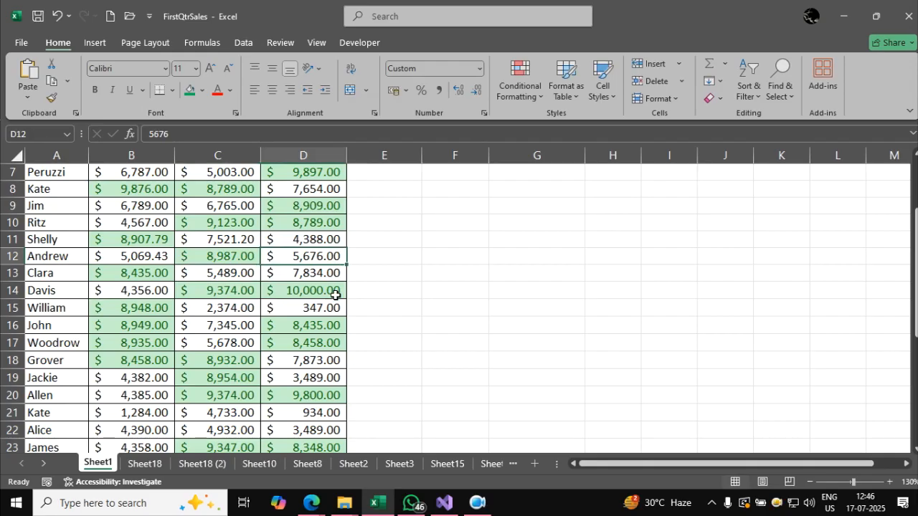
# Change the March sales value in cell D9 to 7678.
pyautogui.press('Up')
pyautogui.press('Up')
pyautogui.press('Up')
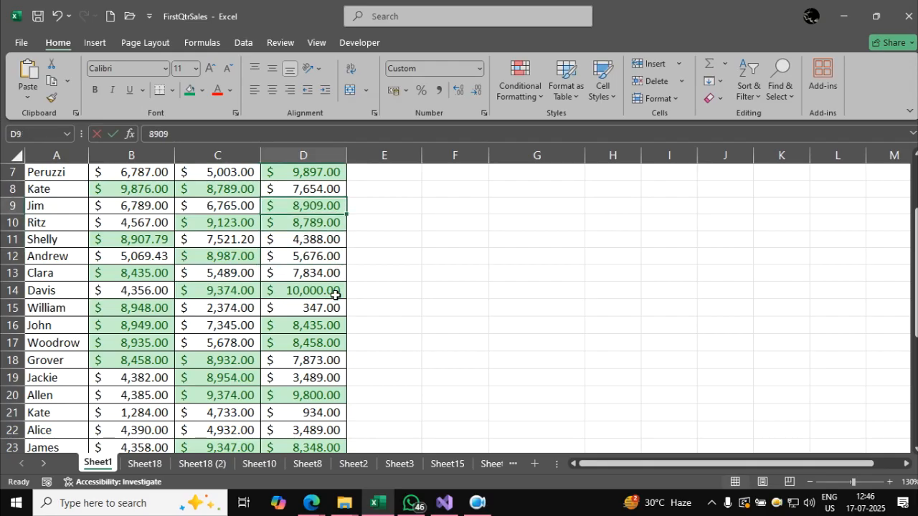
pyautogui.write('7678')
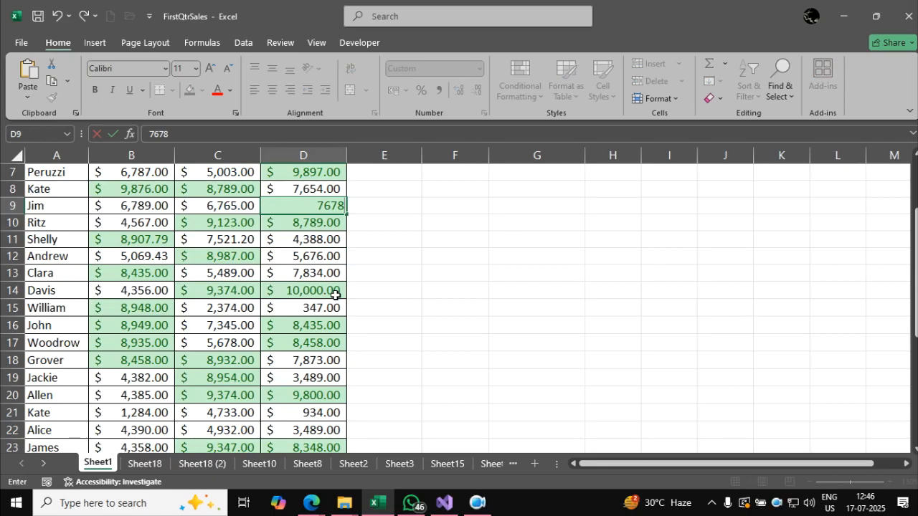
pyautogui.press('Return')
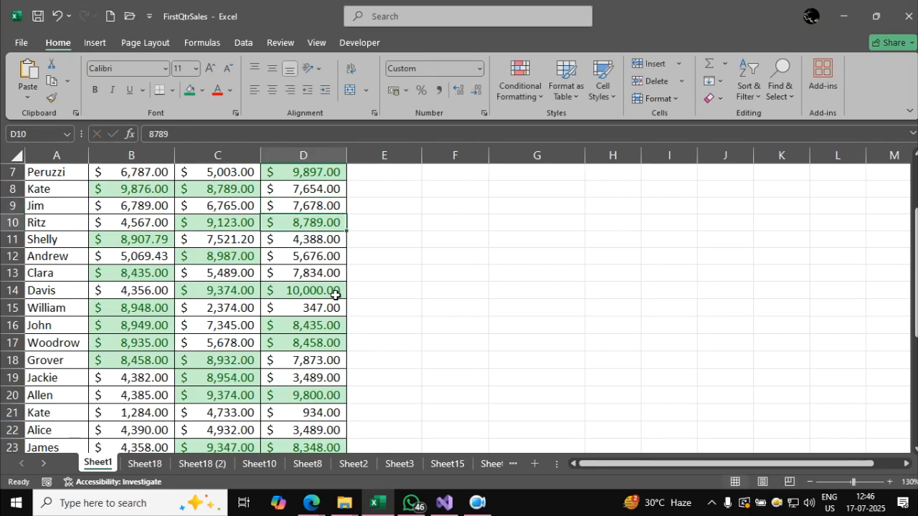
pyautogui.scroll(2, 336, 295)
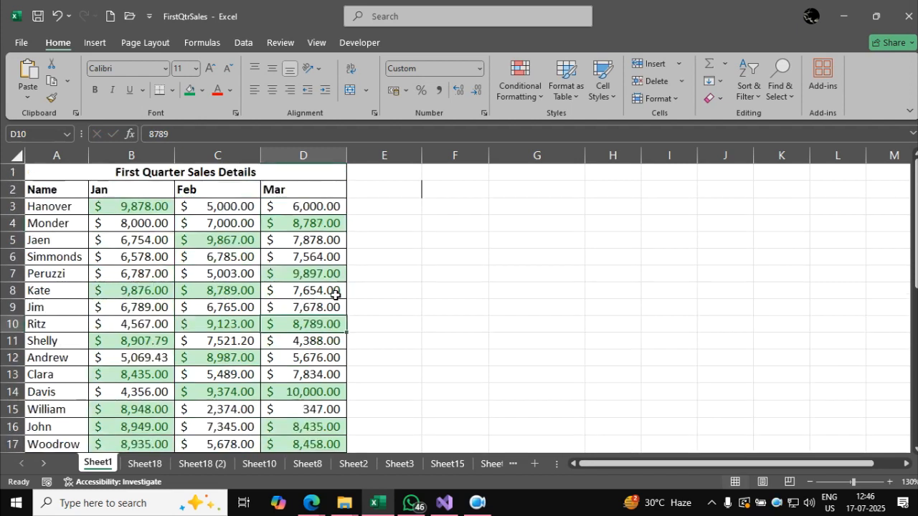
pyautogui.click(308, 305)
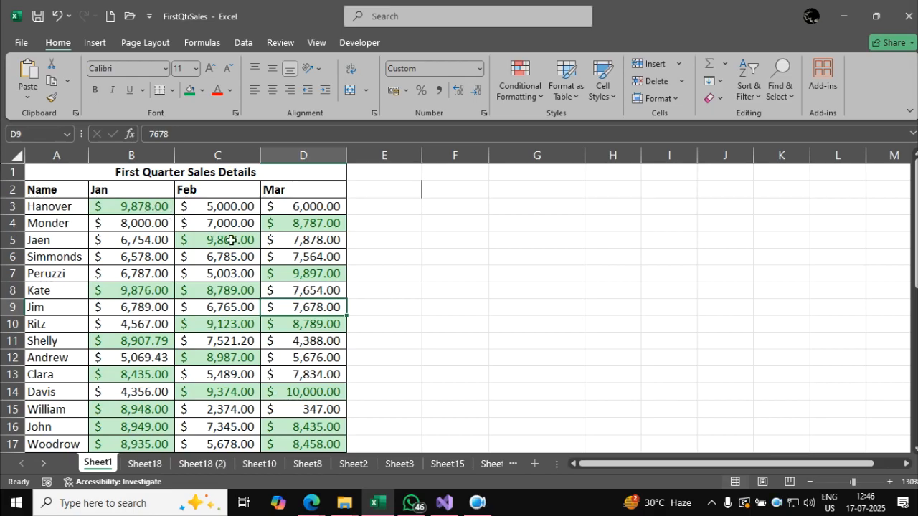
# Edit the greater-than-8000 conditional formatting rule on B3:D35 so that it highlights values greater than 9000.
pyautogui.click(146, 207)
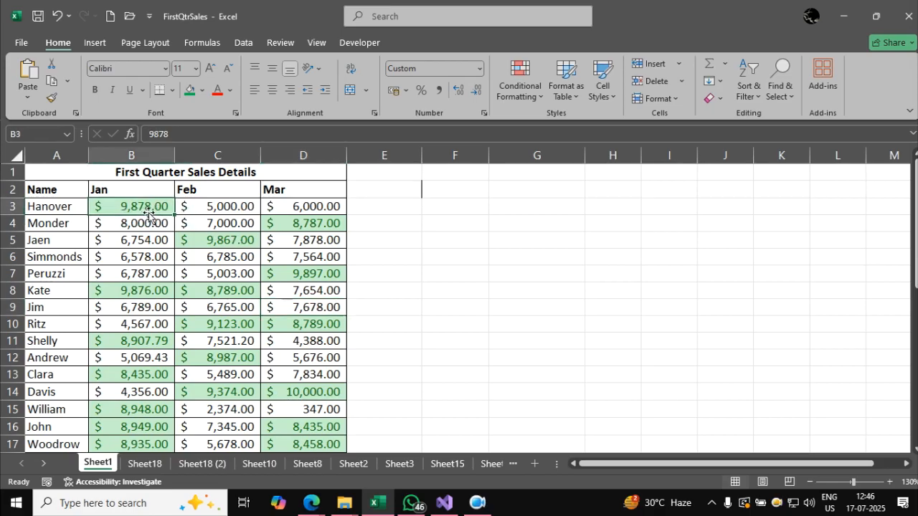
pyautogui.hotkey('ctrl', 'shift', 'Right')
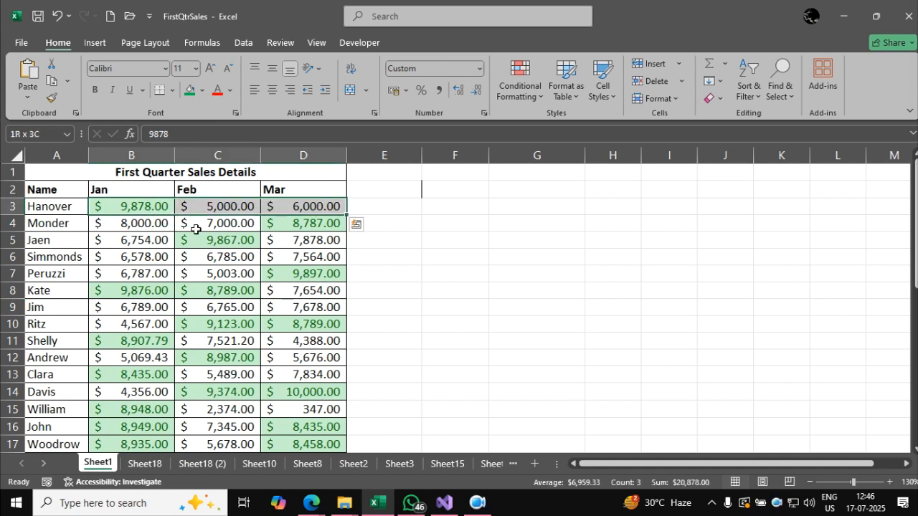
pyautogui.hotkey('ctrl', 'shift', 'Down')
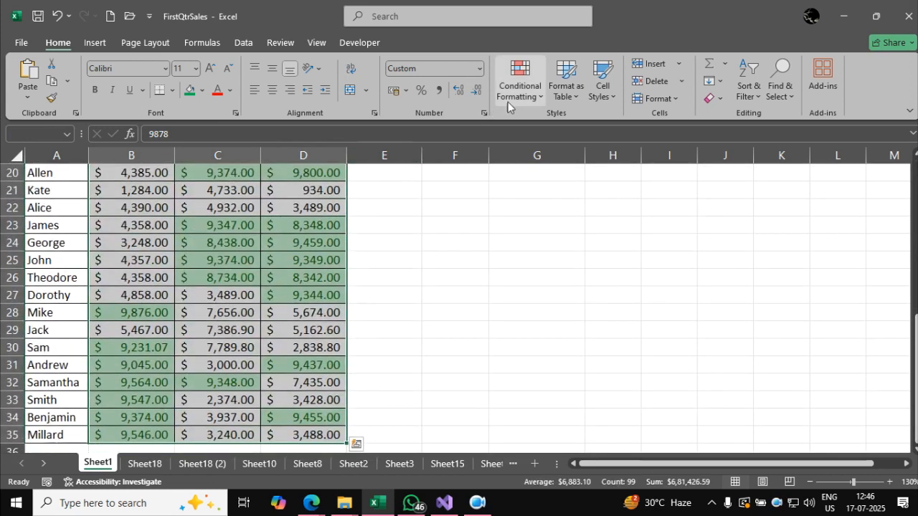
pyautogui.click(527, 97)
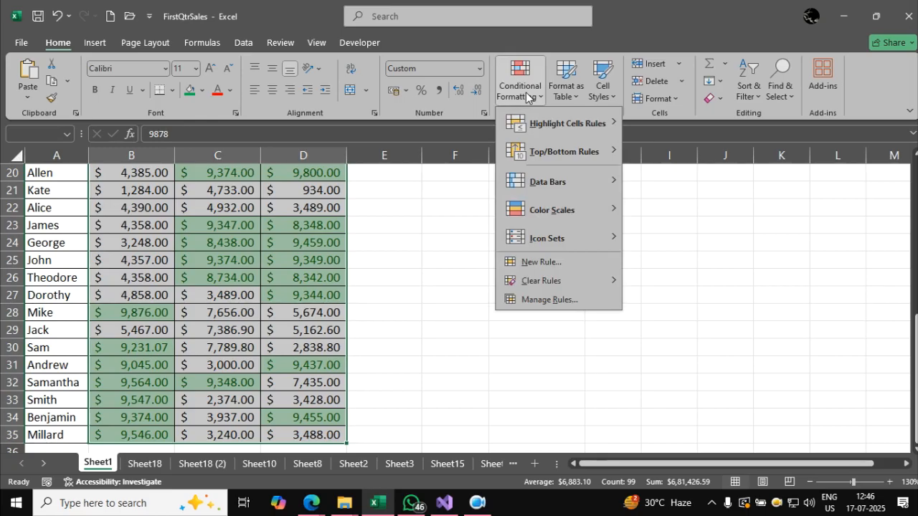
pyautogui.click(546, 302)
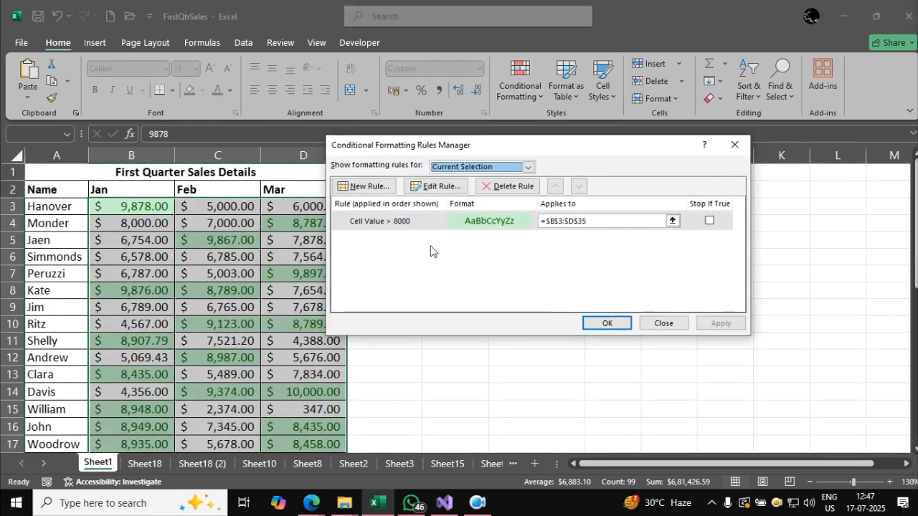
pyautogui.click(381, 228)
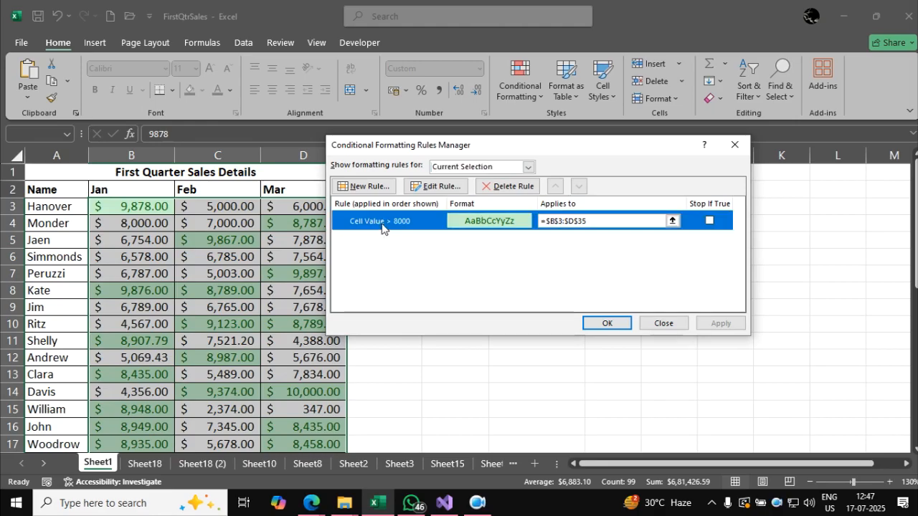
pyautogui.click(439, 191)
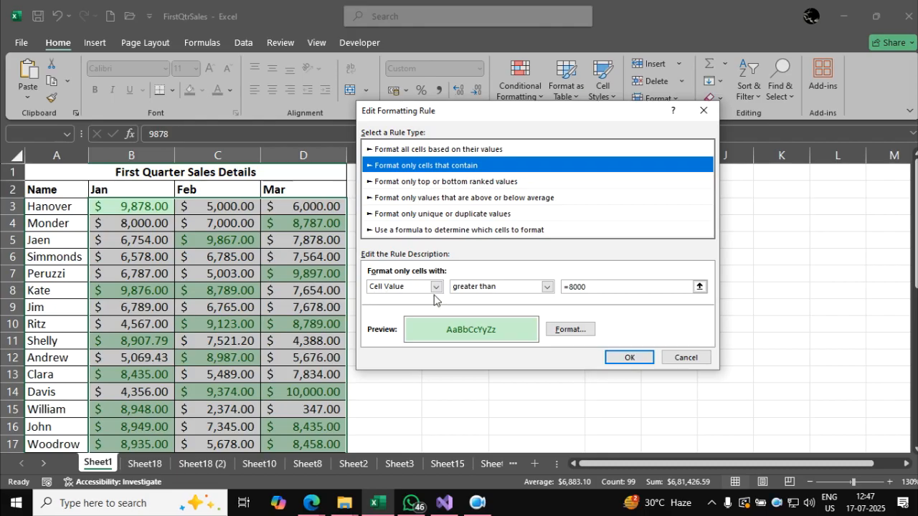
pyautogui.click(577, 286)
pyautogui.press('BackSpace')
pyautogui.write('9')
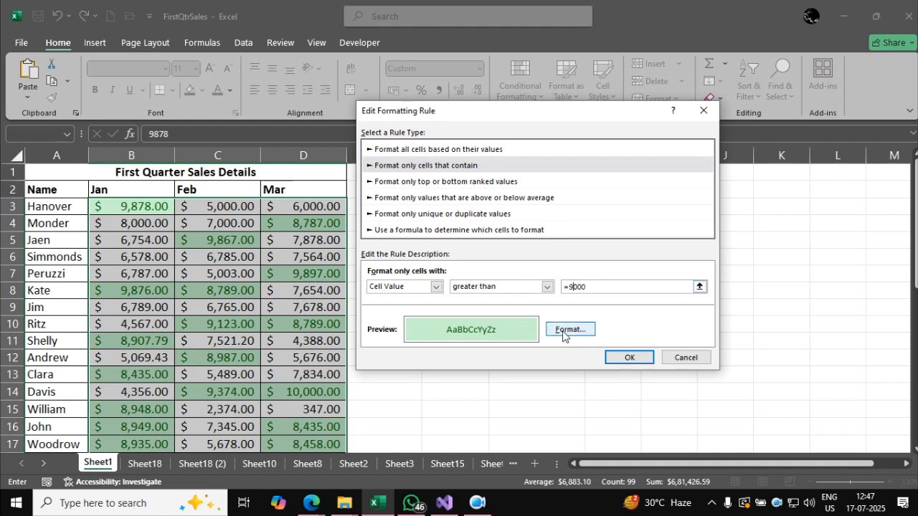
pyautogui.click(624, 357)
pyautogui.click(608, 323)
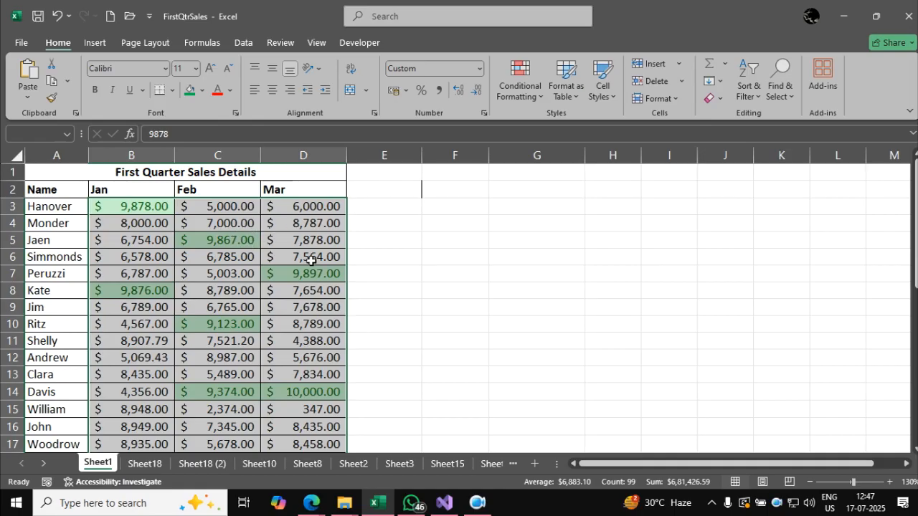
# Add a Less Than conditional formatting rule to B3:D35, highlighting values below 5000 with Light Red Fill with Dark Red Text.
pyautogui.click(530, 96)
pyautogui.moveTo(544, 127)
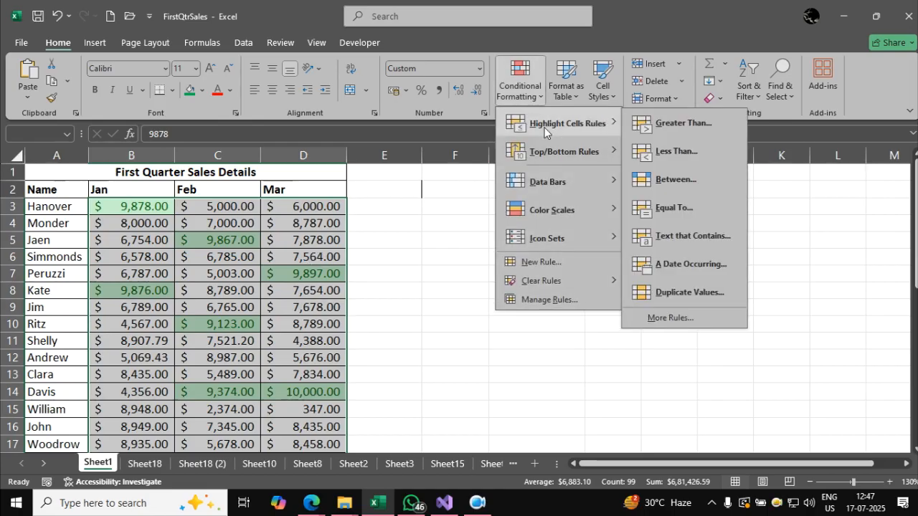
pyautogui.click(653, 150)
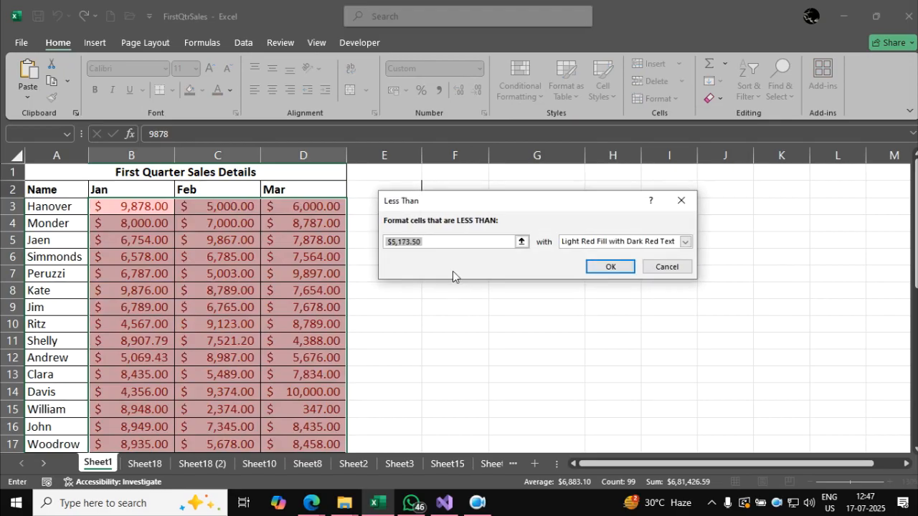
pyautogui.write('5000')
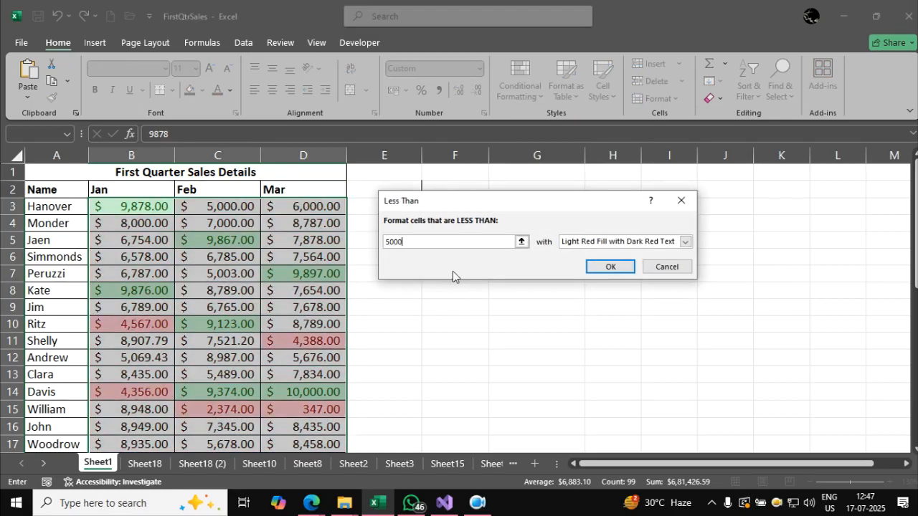
pyautogui.click(609, 267)
pyautogui.scroll(-6, 515, 343)
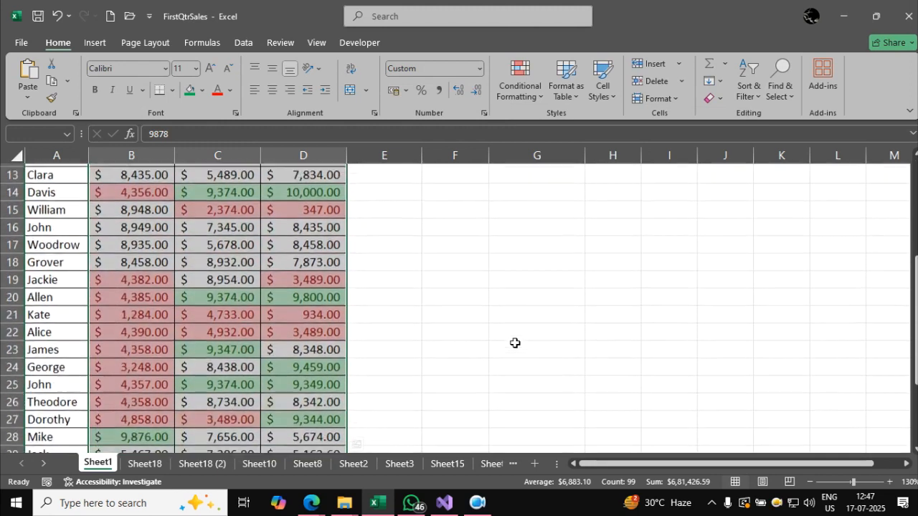
pyautogui.scroll(-1, 515, 343)
pyautogui.scroll(7, 515, 342)
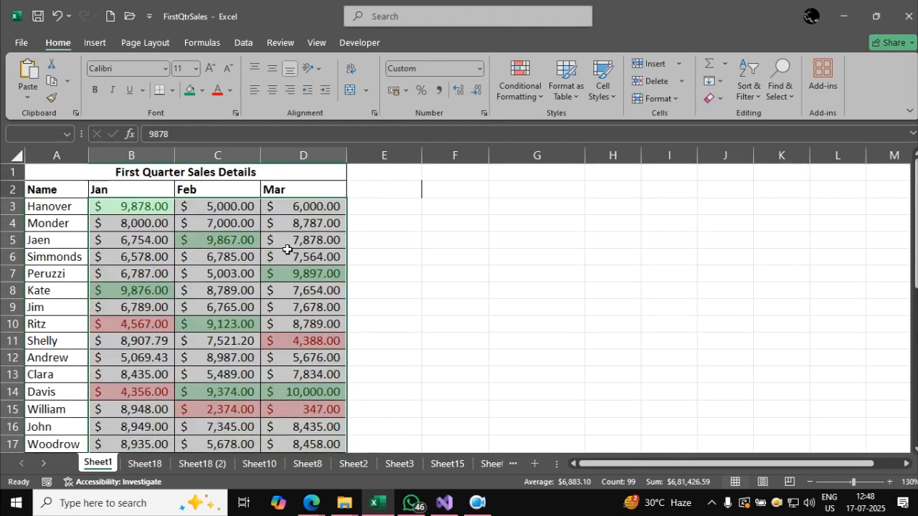
# Review the conditional formatting rules applied to the selected sales cells in the Rules Manager.
pyautogui.click(524, 101)
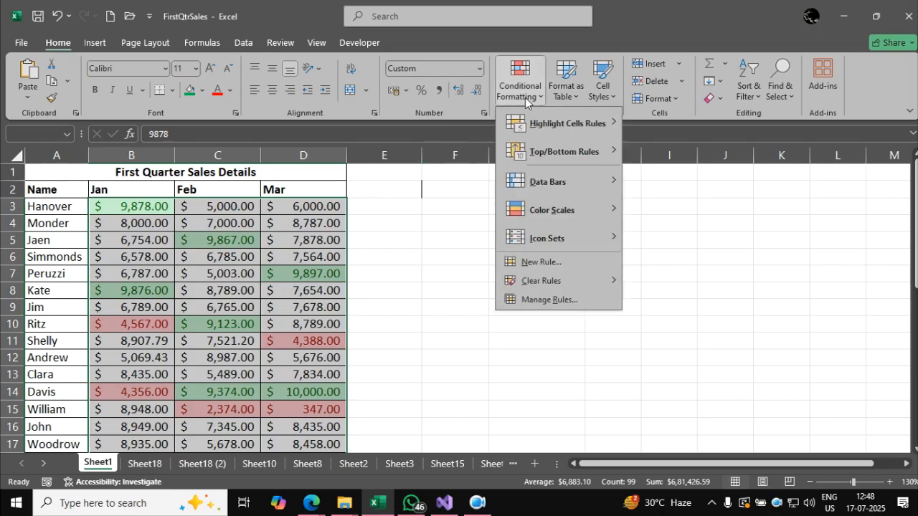
pyautogui.click(587, 300)
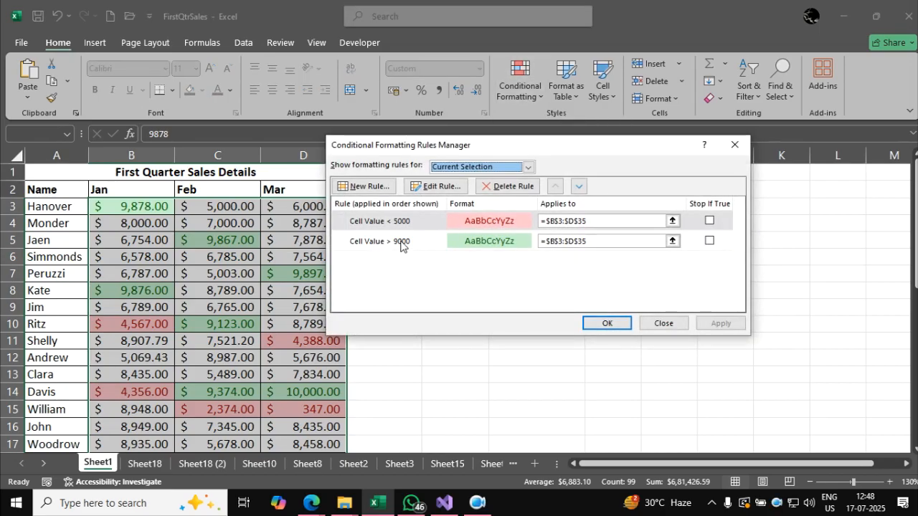
pyautogui.click(401, 242)
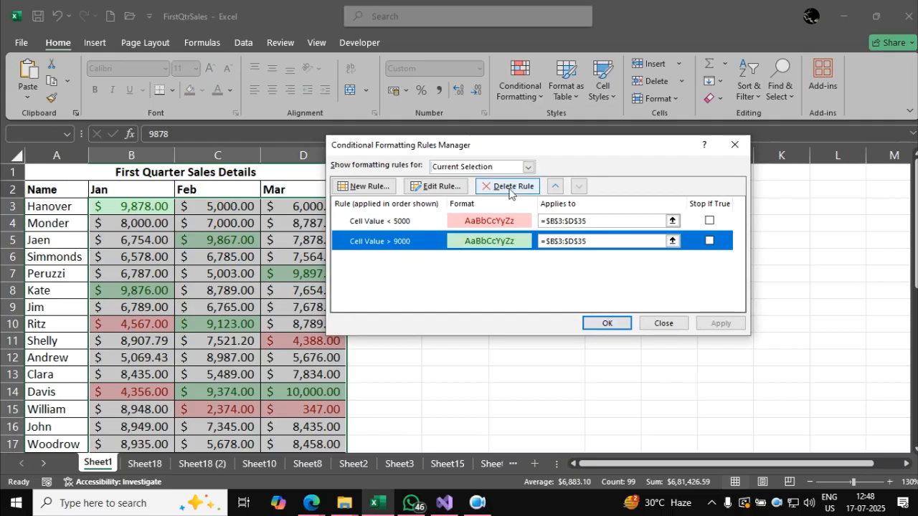
pyautogui.click(436, 222)
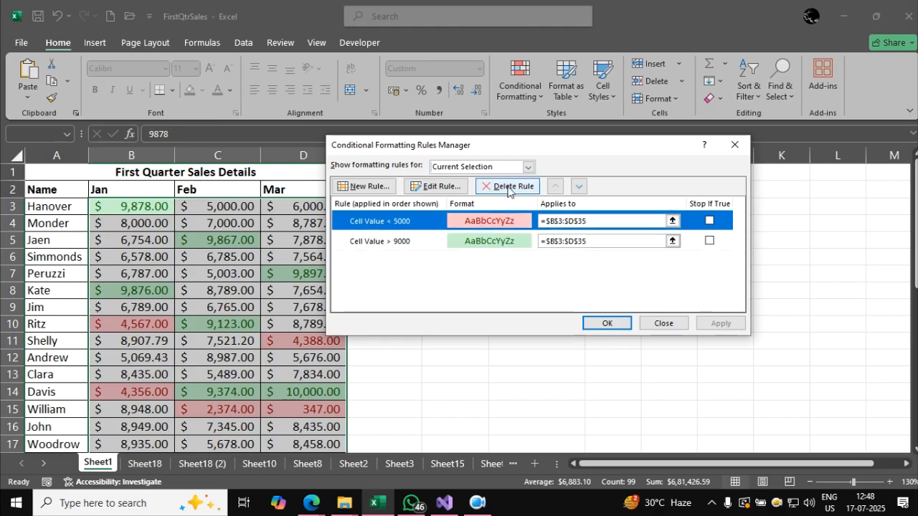
pyautogui.click(736, 146)
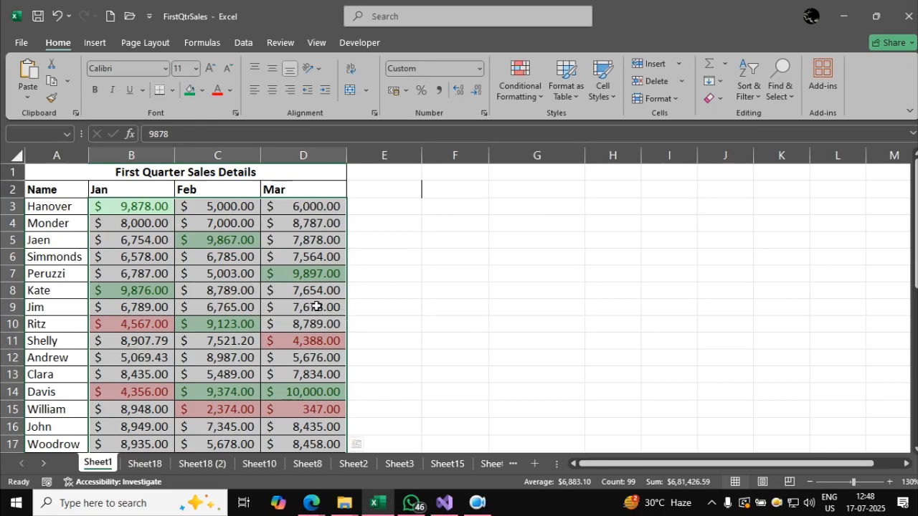
# Clear all conditional formatting rules from the entire sheet and check the sales rows.
pyautogui.click(516, 96)
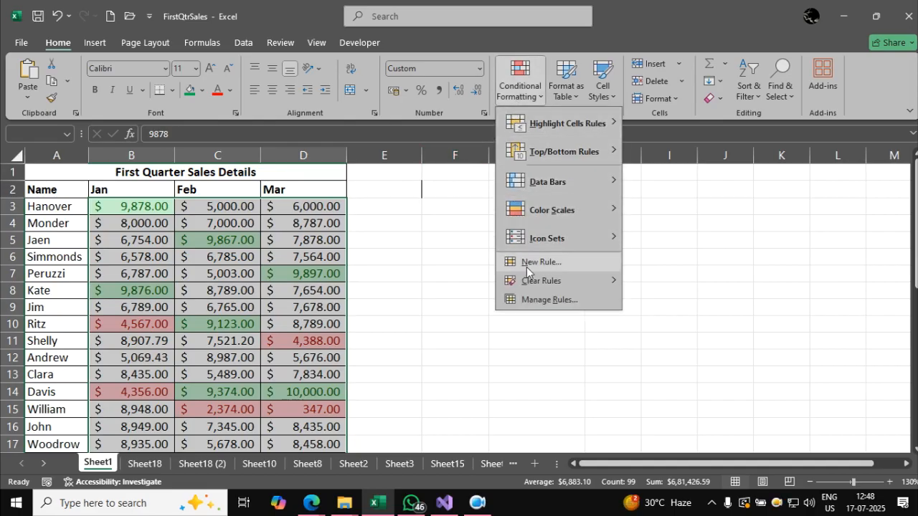
pyautogui.moveTo(529, 276)
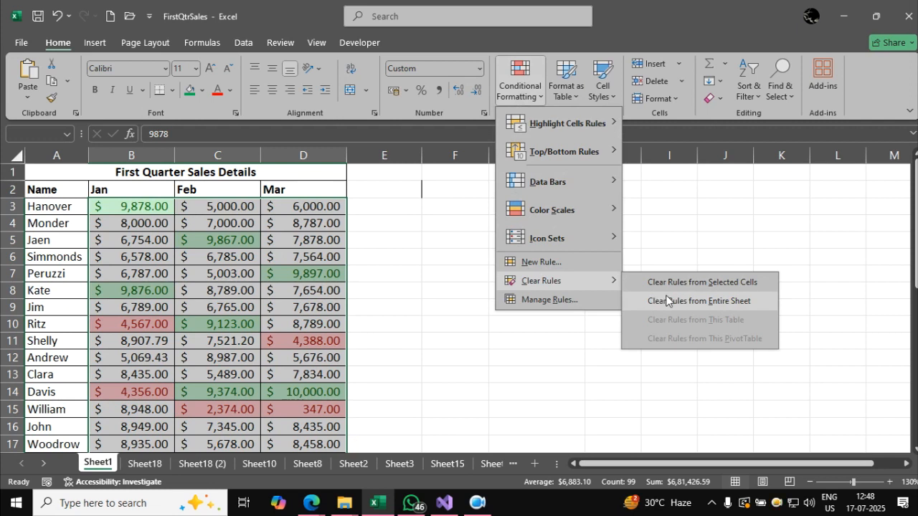
pyautogui.click(729, 303)
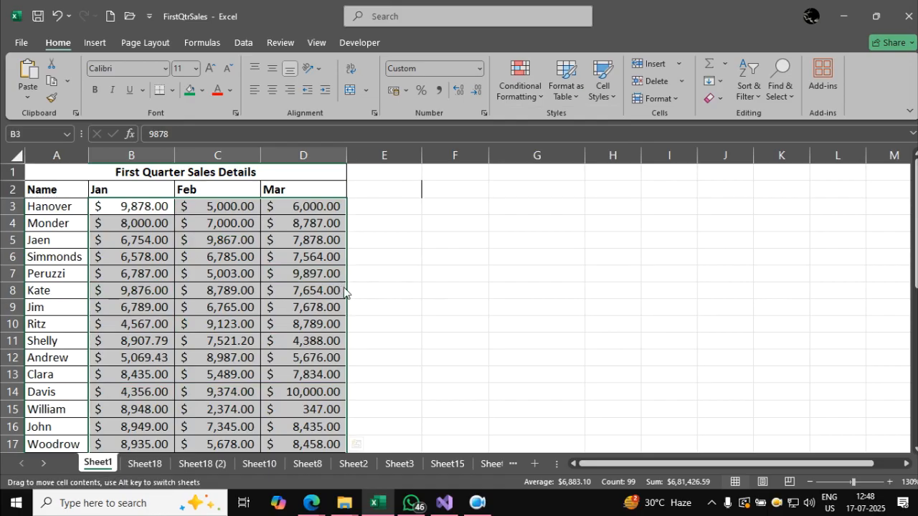
pyautogui.scroll(-2, 293, 281)
pyautogui.scroll(-3, 293, 282)
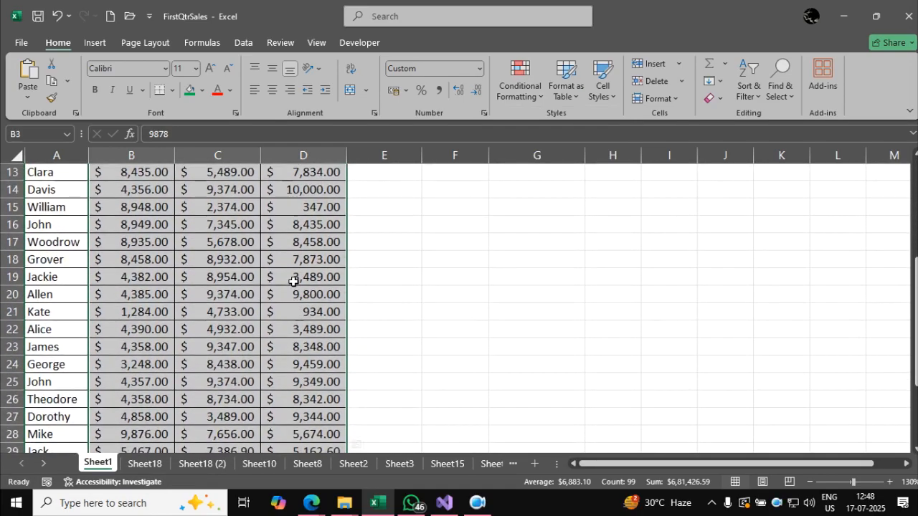
pyautogui.scroll(2, 293, 282)
pyautogui.scroll(3, 293, 282)
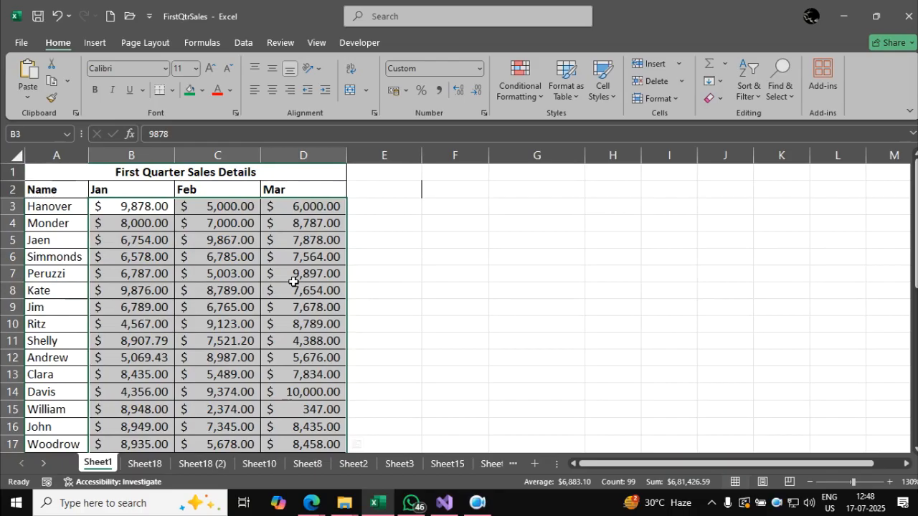
# Sketch 51 branching into 25 and 25, with 50 beside it, on a blank whiteboard overlay, and return to the sales sheet.
pyautogui.hotkey('ctrl', '2')
pyautogui.press('w')
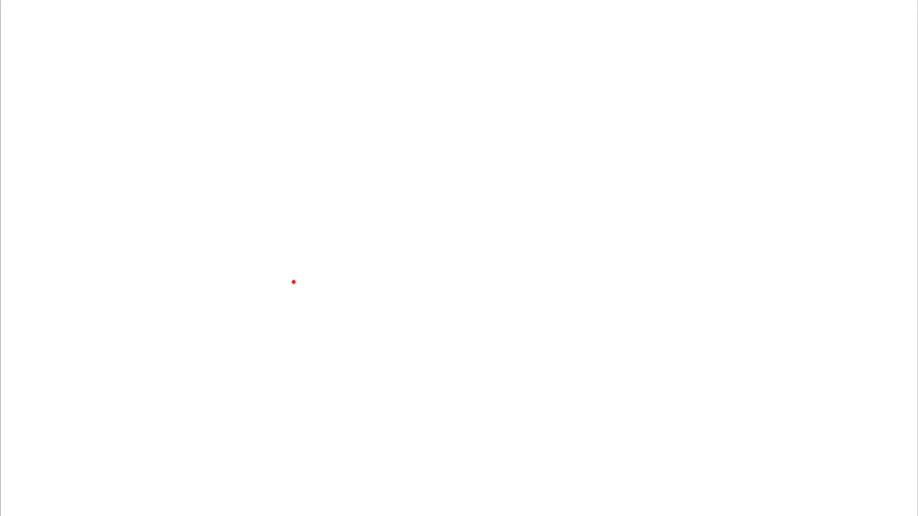
pyautogui.moveTo(408, 145)
pyautogui.mouseDown()
pyautogui.moveTo(371, 156)
pyautogui.moveTo(396, 180)
pyautogui.moveTo(364, 186)
pyautogui.moveTo(428, 174)
pyautogui.mouseUp()
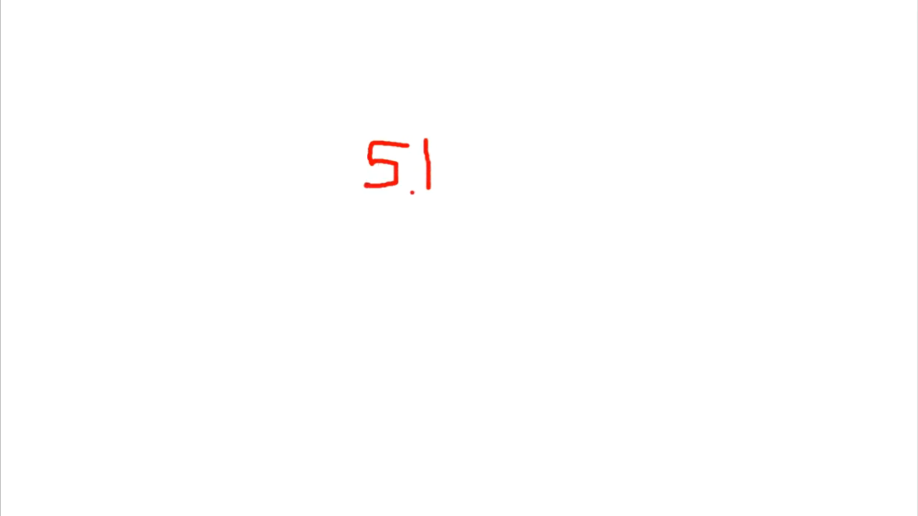
pyautogui.moveTo(391, 136)
pyautogui.mouseDown()
pyautogui.moveTo(326, 84)
pyautogui.moveTo(310, 102)
pyautogui.mouseUp()
pyautogui.moveTo(130, 111)
pyautogui.mouseDown()
pyautogui.moveTo(96, 179)
pyautogui.moveTo(136, 177)
pyautogui.mouseUp()
pyautogui.moveTo(182, 126); pyautogui.dragTo(166, 162)
pyautogui.moveTo(410, 203); pyautogui.dragTo(461, 311)
pyautogui.moveTo(516, 329)
pyautogui.mouseDown()
pyautogui.moveTo(491, 374)
pyautogui.moveTo(554, 379)
pyautogui.mouseUp()
pyautogui.moveTo(567, 324)
pyautogui.mouseDown()
pyautogui.moveTo(597, 362)
pyautogui.moveTo(563, 372)
pyautogui.mouseUp()
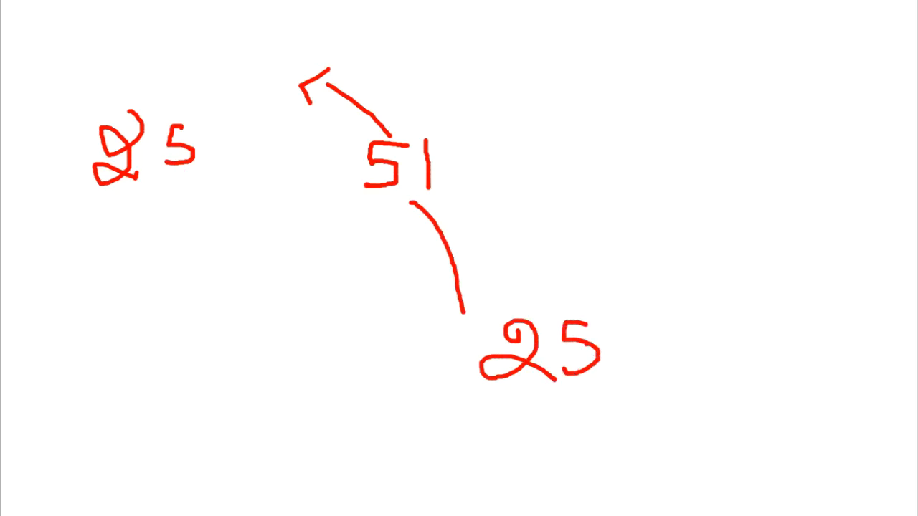
pyautogui.moveTo(468, 139); pyautogui.dragTo(503, 127)
pyautogui.moveTo(668, 222)
pyautogui.mouseDown()
pyautogui.moveTo(651, 238)
pyautogui.moveTo(651, 258)
pyautogui.moveTo(691, 252)
pyautogui.mouseUp()
pyautogui.moveTo(600, 210); pyautogui.dragTo(649, 242)
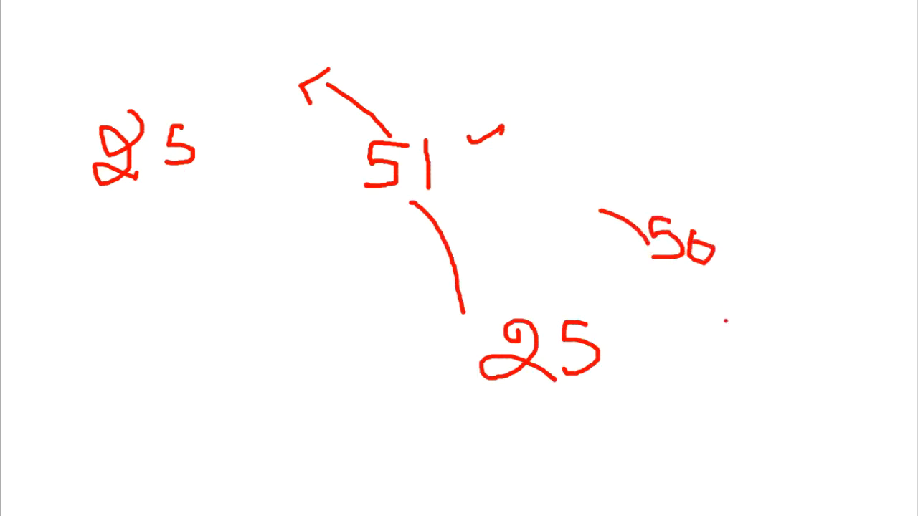
pyautogui.moveTo(385, 208); pyautogui.dragTo(462, 172)
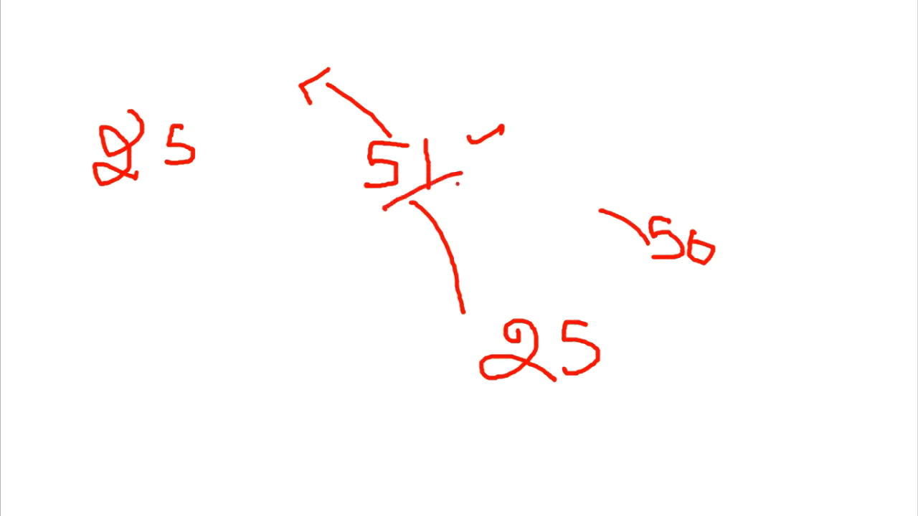
pyautogui.press('Escape')
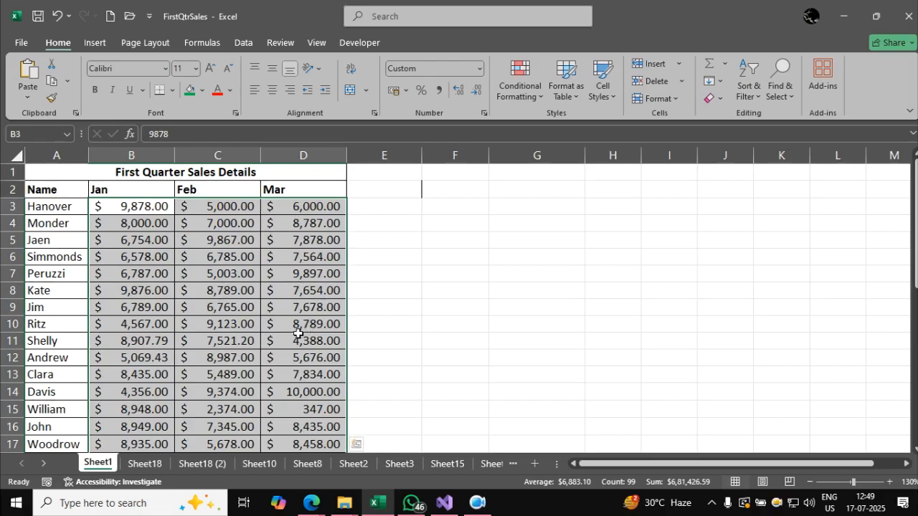
# Highlight the top 50% of the selected sales values with Green Fill with Dark Green Text and check the rows.
pyautogui.click(516, 94)
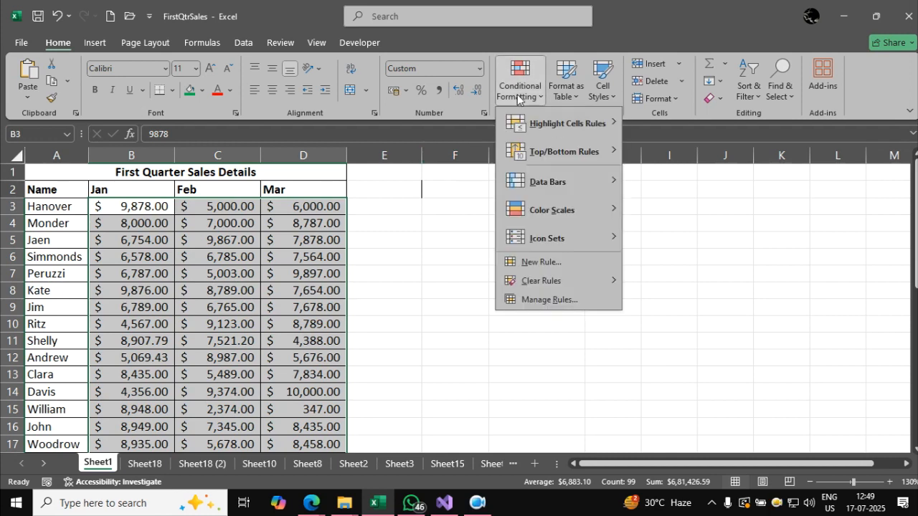
pyautogui.moveTo(529, 152)
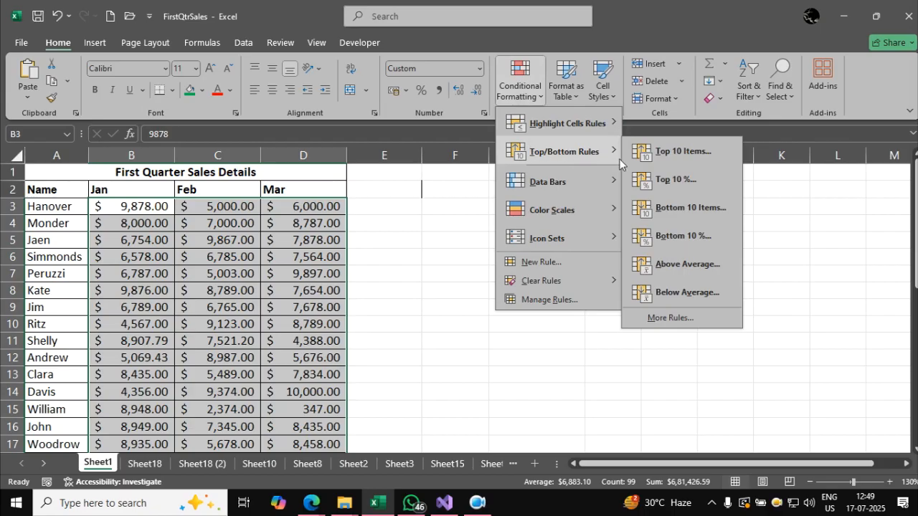
pyautogui.click(680, 188)
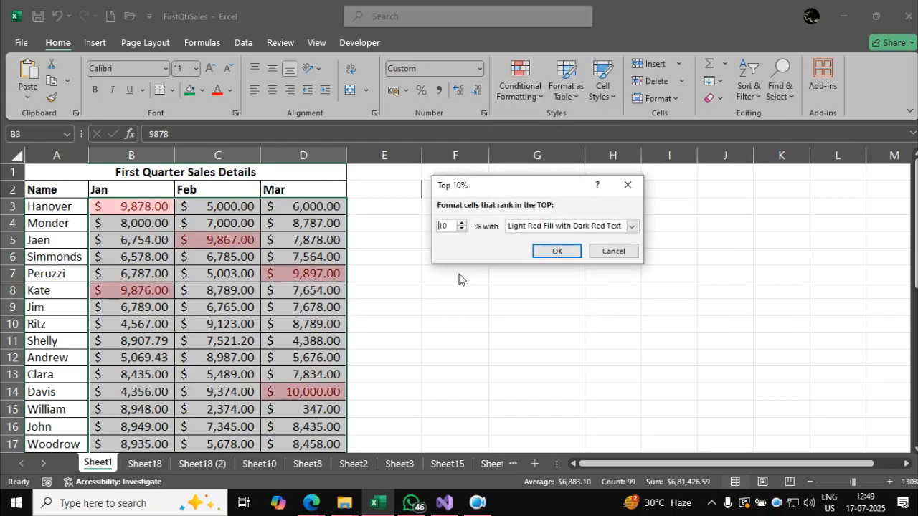
pyautogui.write('50')
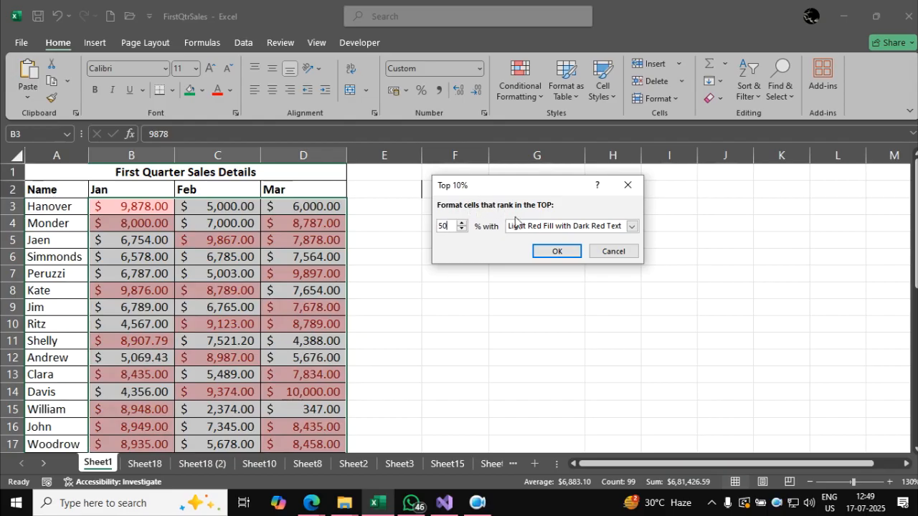
pyautogui.click(632, 226)
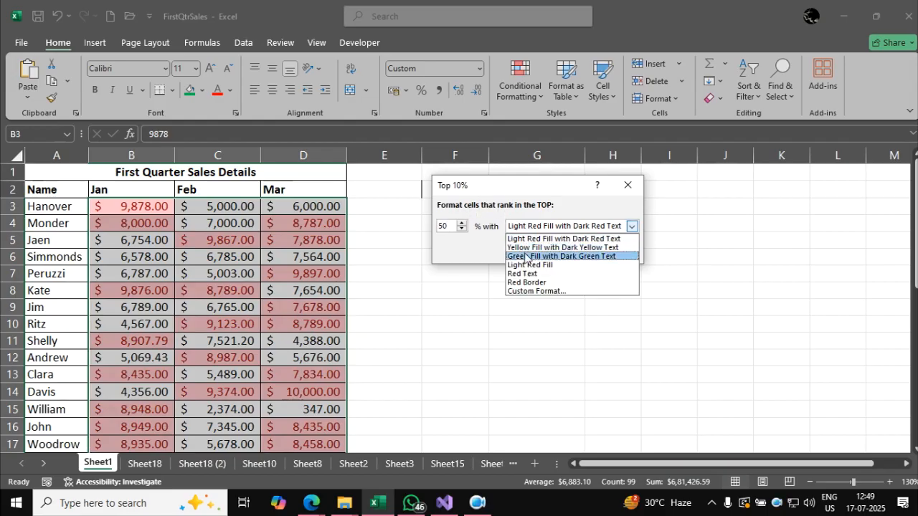
pyautogui.click(527, 256)
pyautogui.click(551, 252)
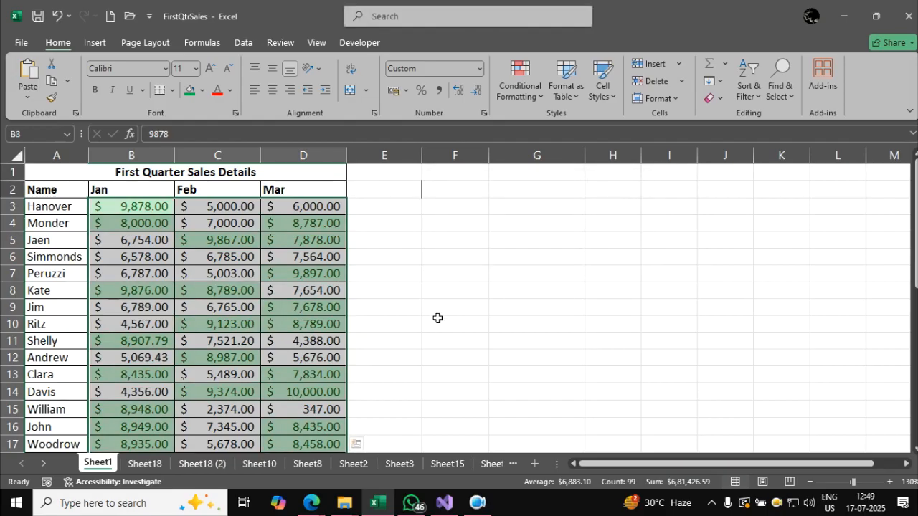
pyautogui.scroll(-5, 352, 304)
pyautogui.scroll(-1, 352, 308)
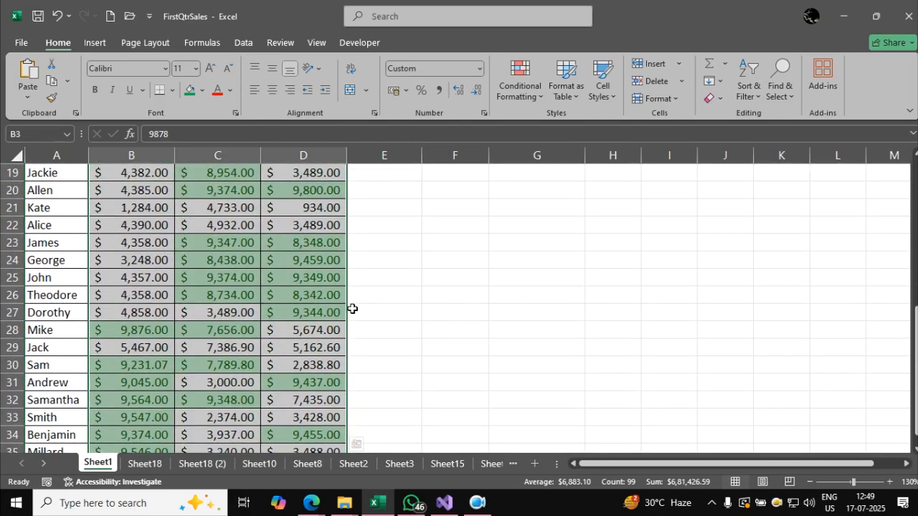
pyautogui.scroll(6, 352, 308)
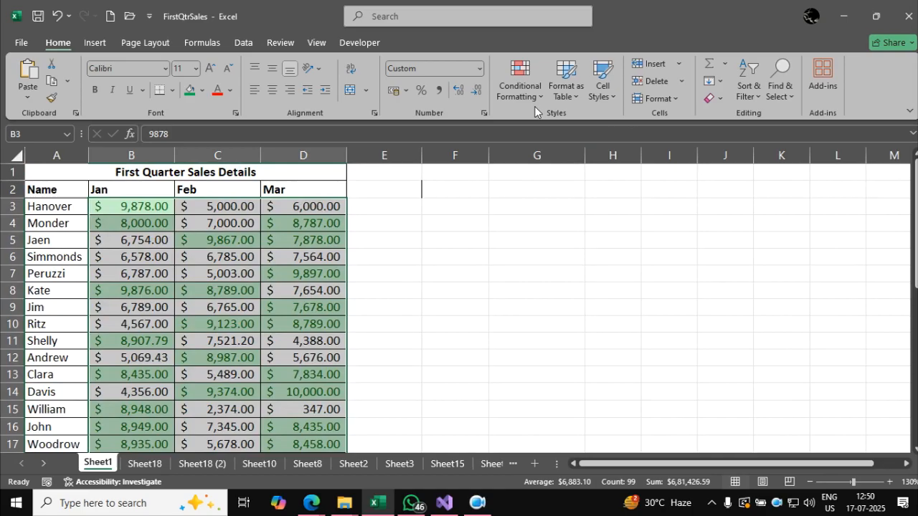
# Highlight the bottom 50% of the same sales values with Light Red Fill with Dark Red Text and check the rows.
pyautogui.click(528, 99)
pyautogui.moveTo(571, 152)
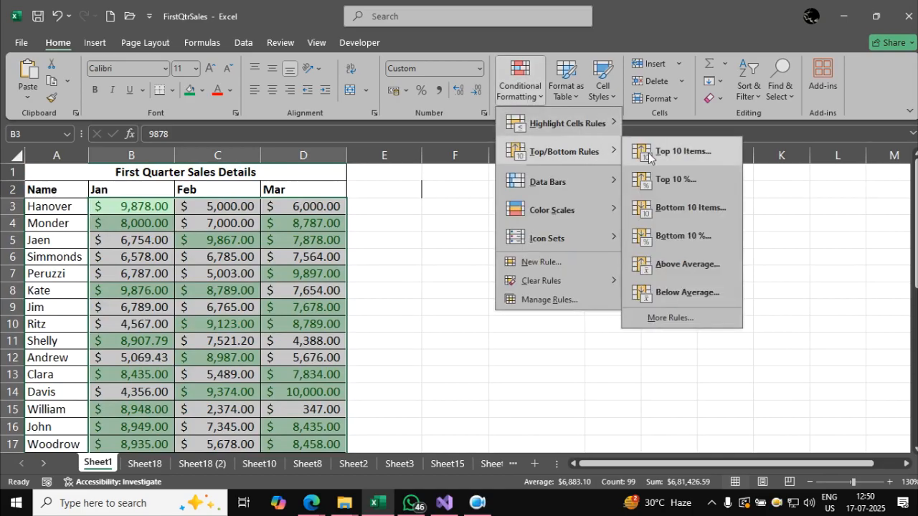
pyautogui.click(682, 236)
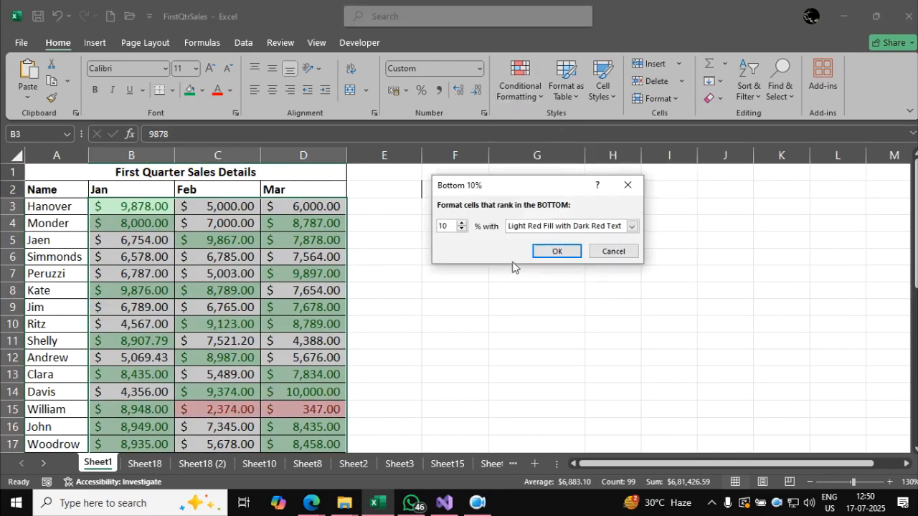
pyautogui.write('50')
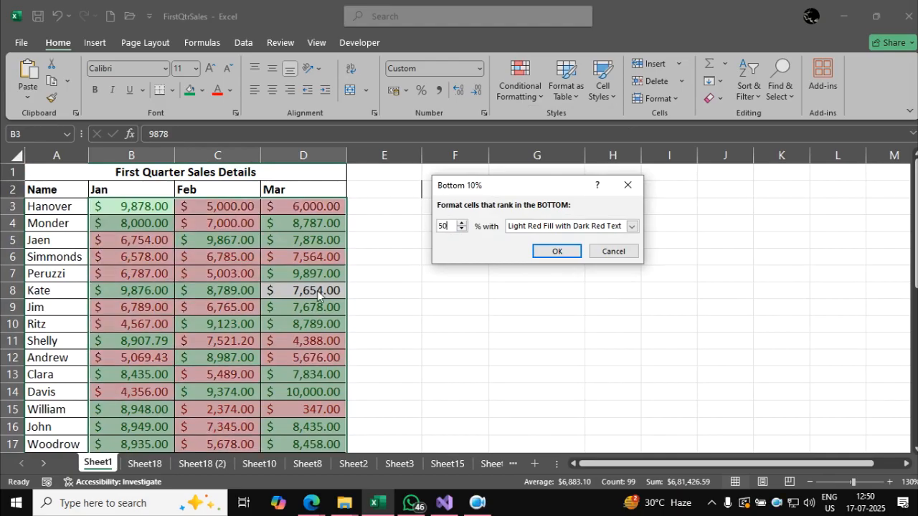
pyautogui.click(554, 252)
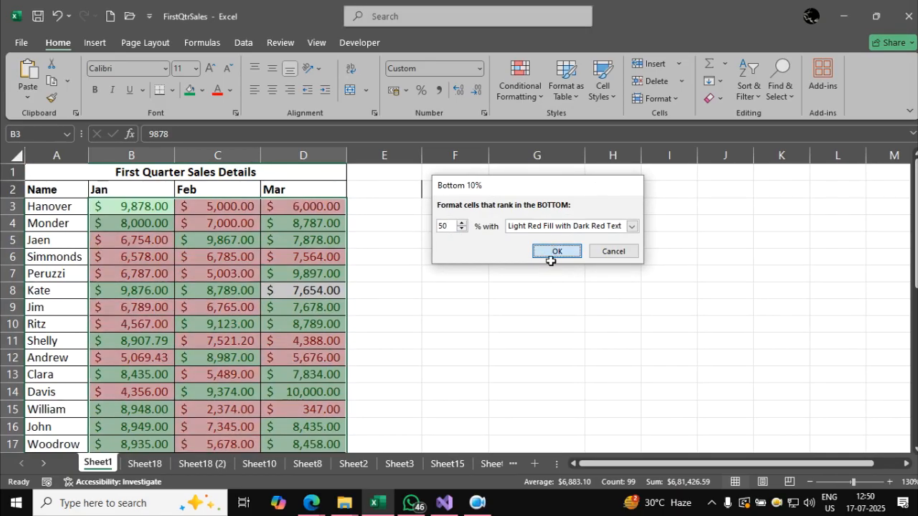
pyautogui.click(235, 357)
pyautogui.scroll(-2, 237, 351)
pyautogui.scroll(-5, 236, 351)
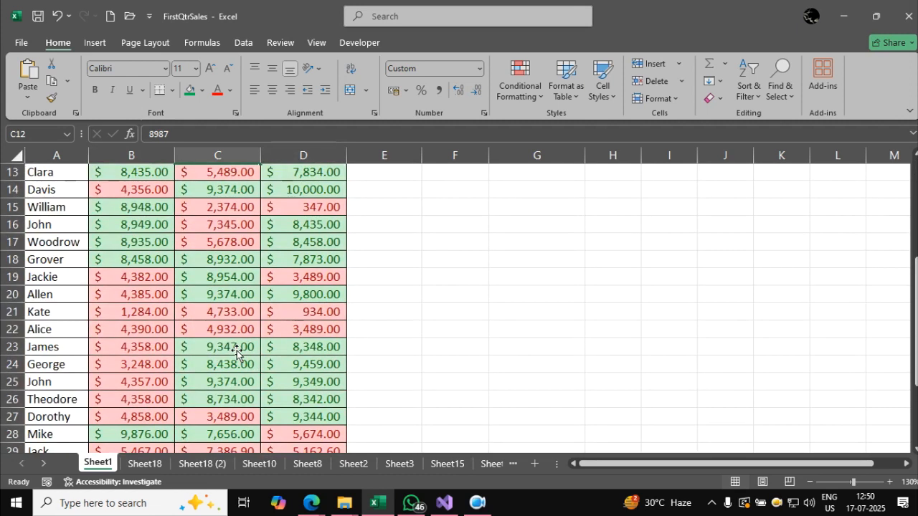
pyautogui.scroll(8, 236, 351)
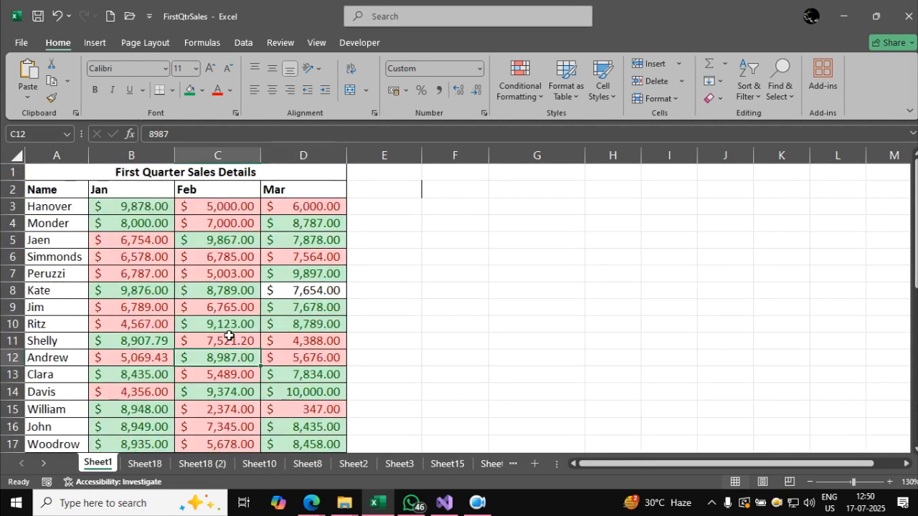
# Clear all conditional formatting rules from the entire sales sheet.
pyautogui.click(228, 294)
pyautogui.click(514, 95)
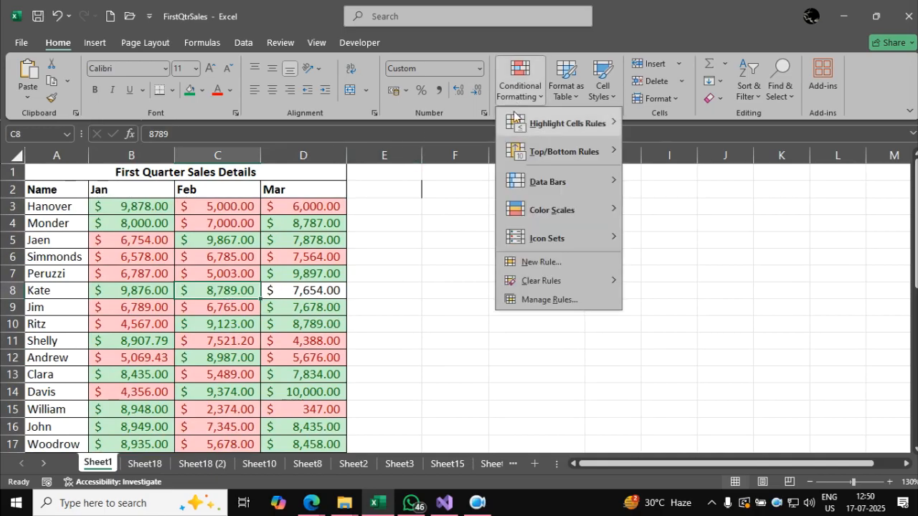
pyautogui.moveTo(552, 281)
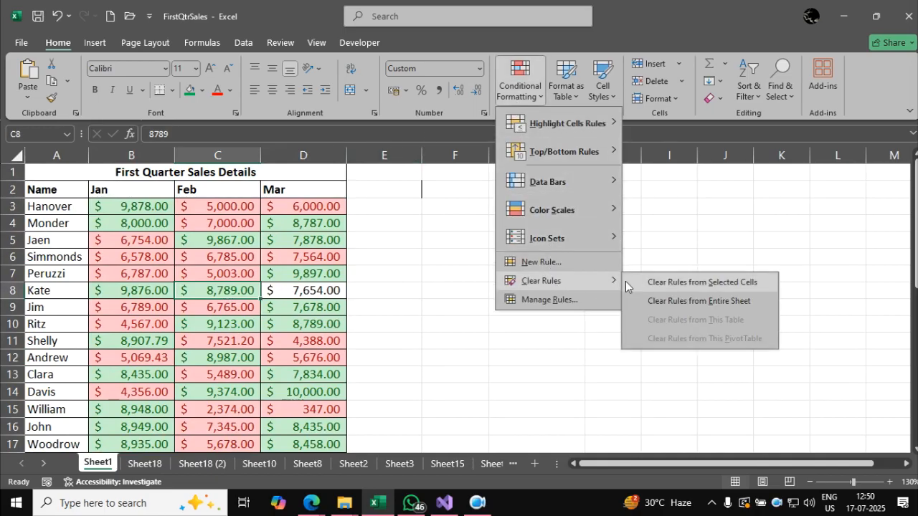
pyautogui.click(659, 303)
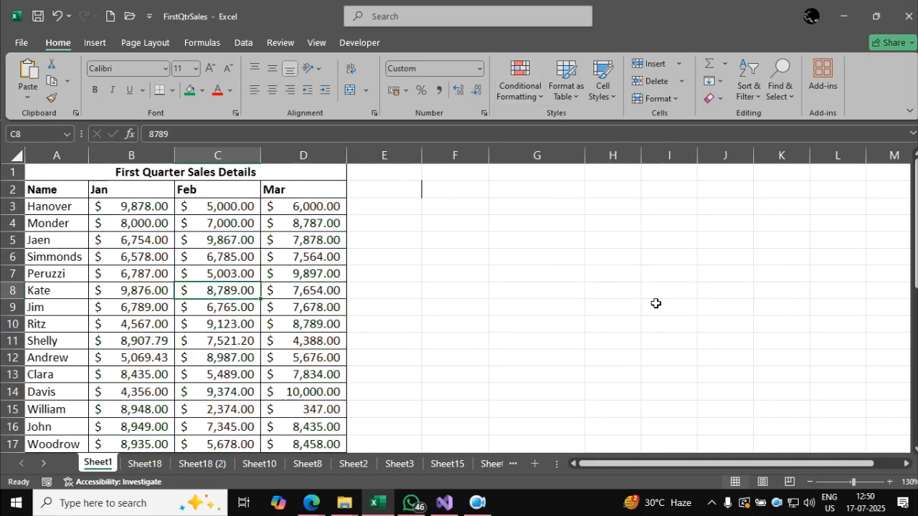
pyautogui.click(496, 288)
# Open Sheet18 and widen column C of the marks table.
pyautogui.click(162, 464)
pyautogui.click(436, 276)
pyautogui.click(843, 284)
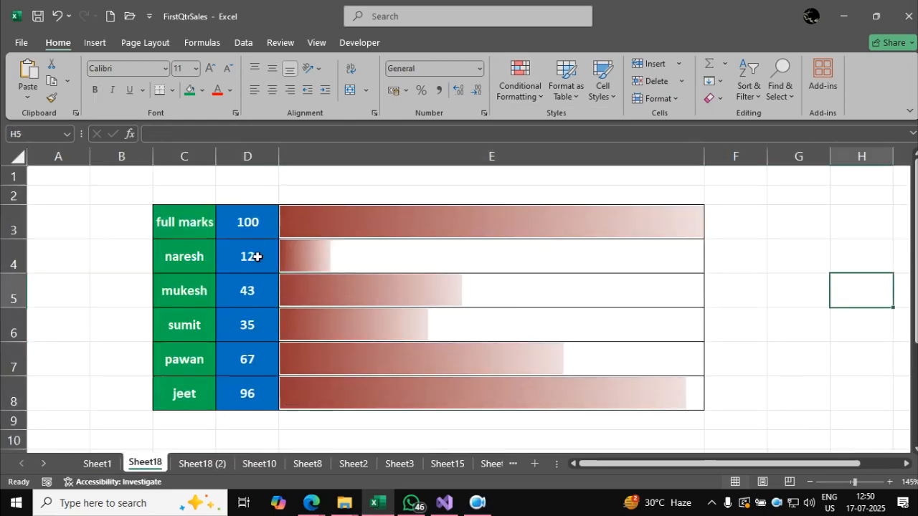
pyautogui.moveTo(214, 159); pyautogui.dragTo(249, 159)
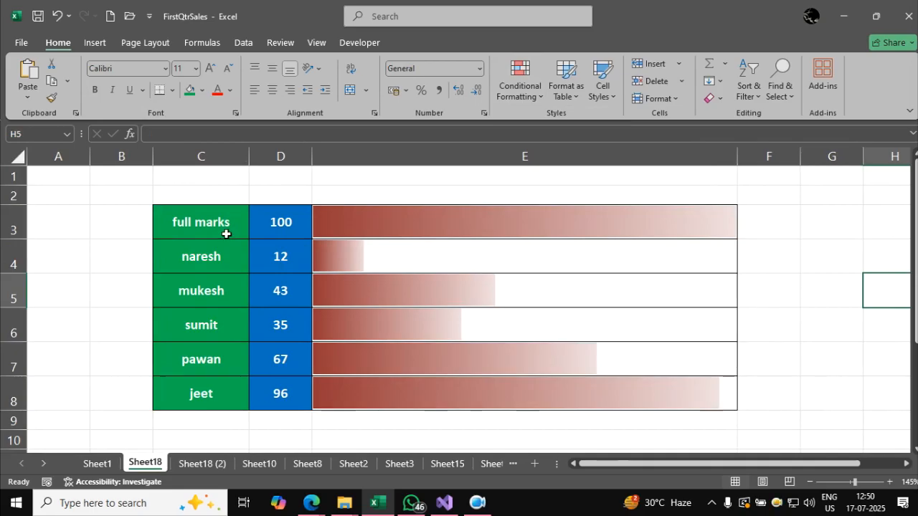
# Go over the names and marks in the data bar table, then set D6 to 2 and D7 to 6.
pyautogui.click(269, 227)
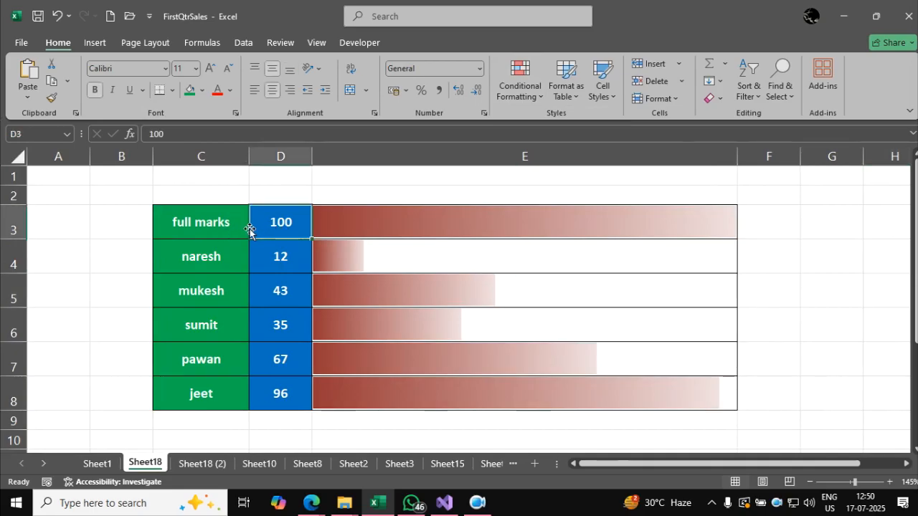
pyautogui.moveTo(222, 254); pyautogui.dragTo(221, 389)
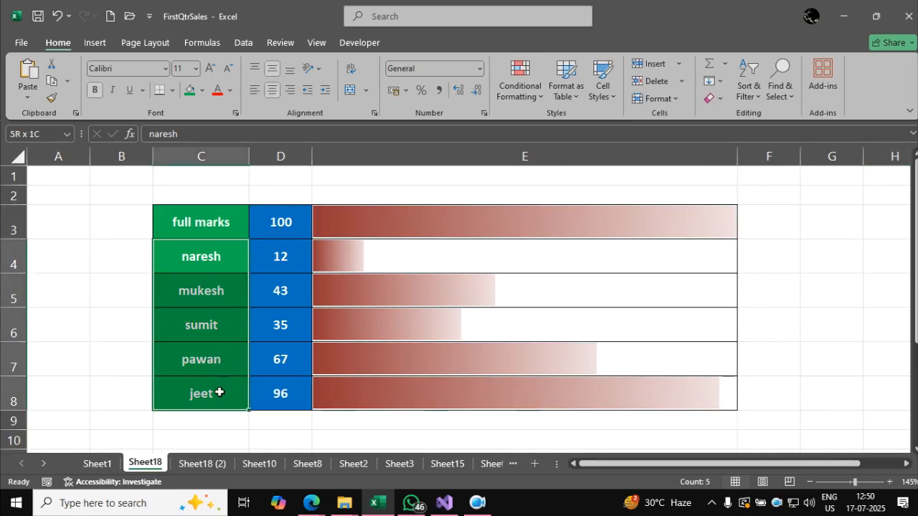
pyautogui.moveTo(280, 257); pyautogui.dragTo(281, 389)
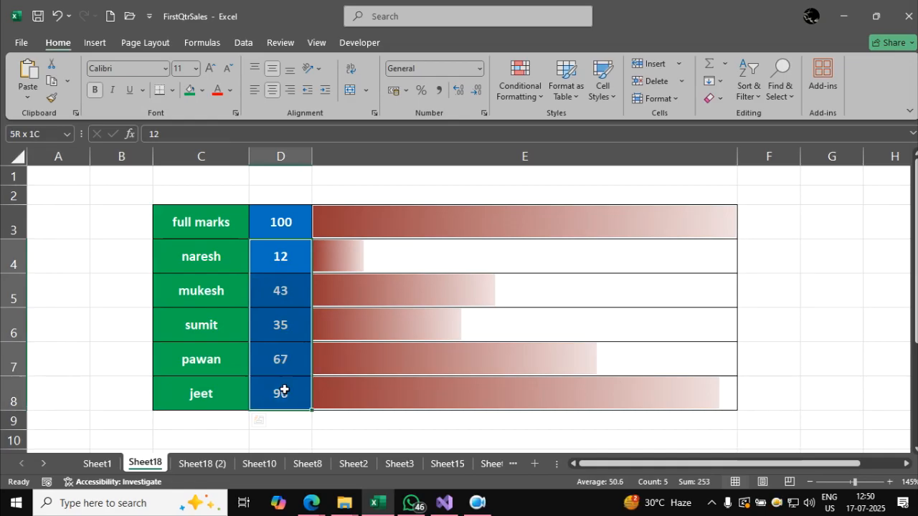
pyautogui.click(280, 261)
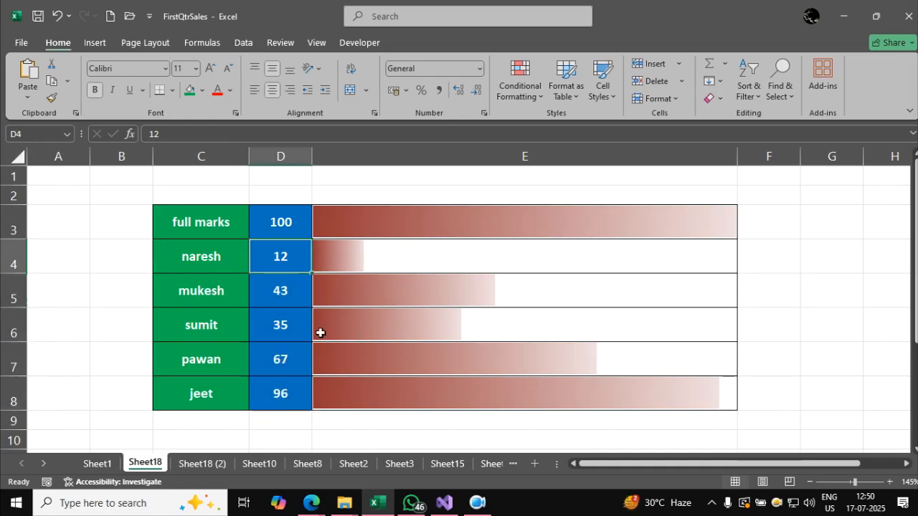
pyautogui.click(295, 327)
pyautogui.write('2')
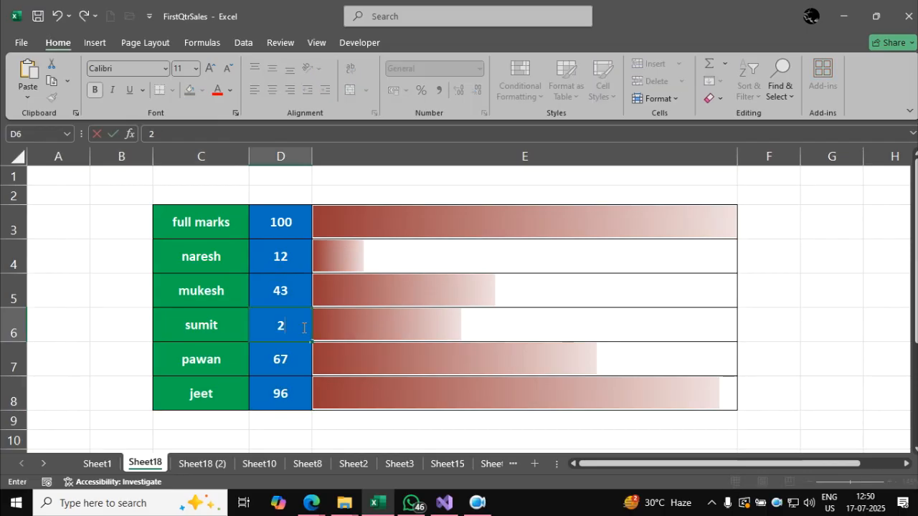
pyautogui.press('Return')
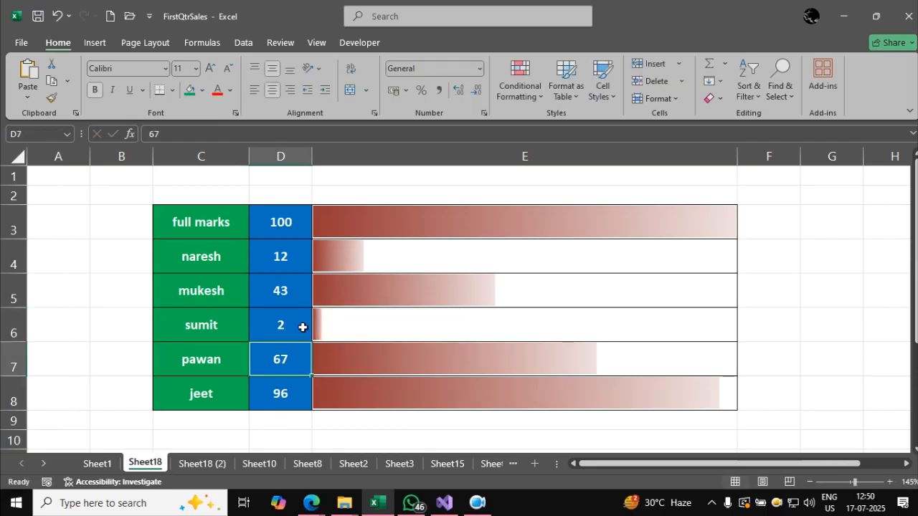
pyautogui.write('6')
pyautogui.press('Return')
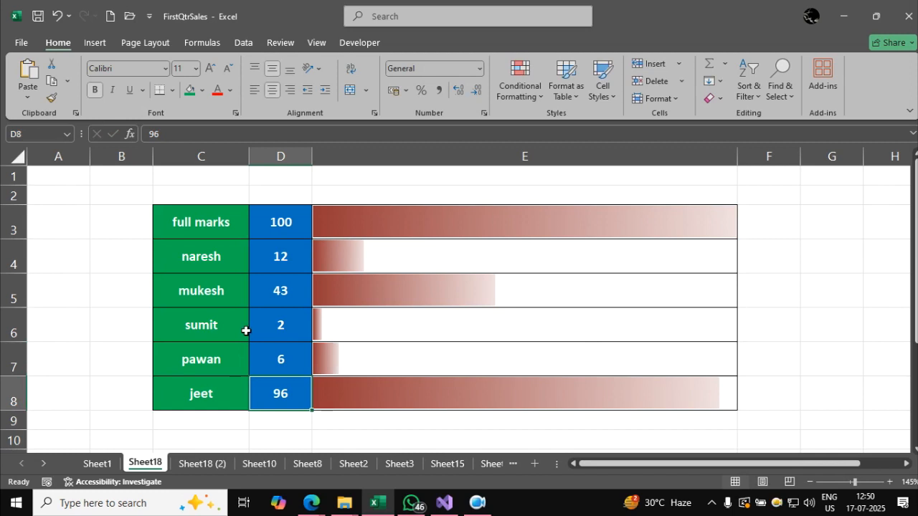
# Switch to the Google Meet call in Edge, look through the participant list, close it and return to the Excel marks sheet.
pyautogui.click(311, 502)
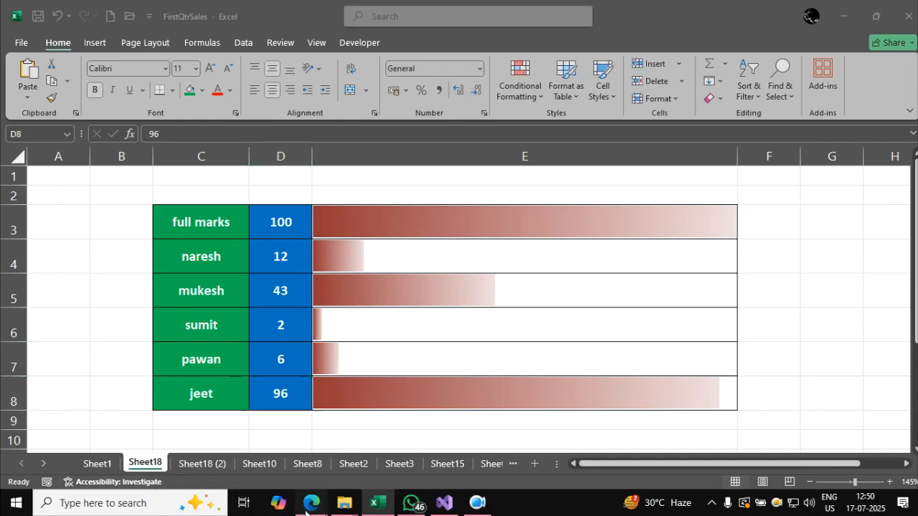
pyautogui.click(248, 440)
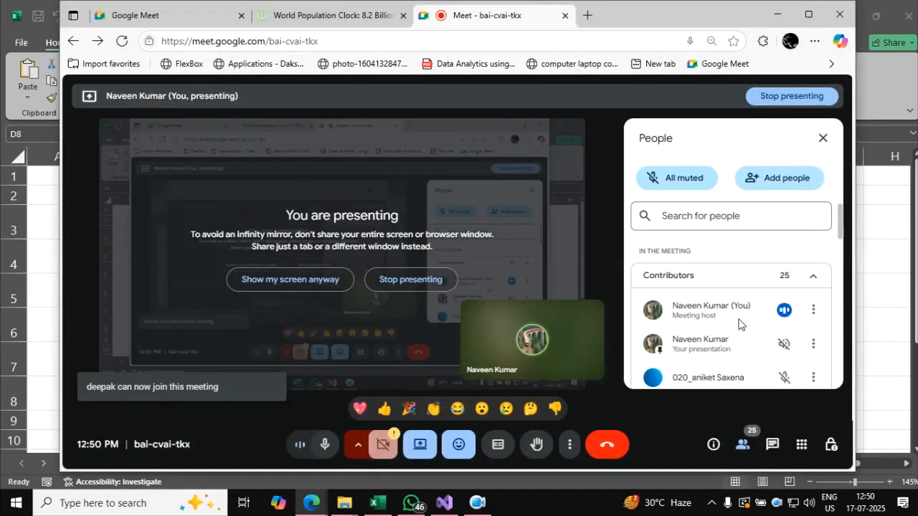
pyautogui.scroll(-5, 738, 324)
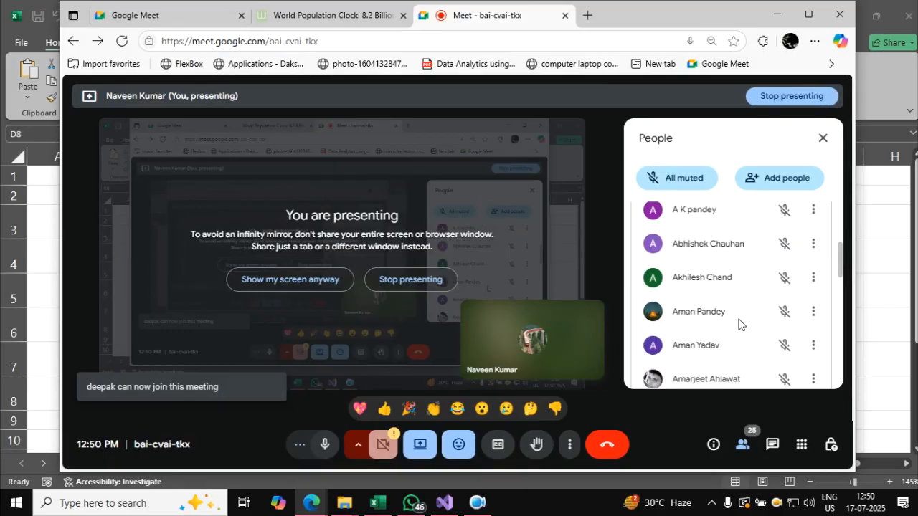
pyautogui.scroll(-3, 739, 324)
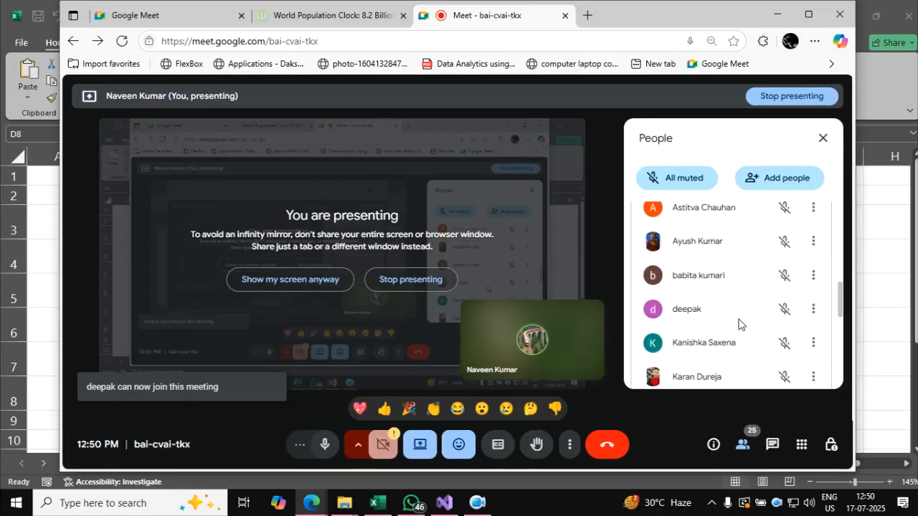
pyautogui.scroll(-4, 738, 324)
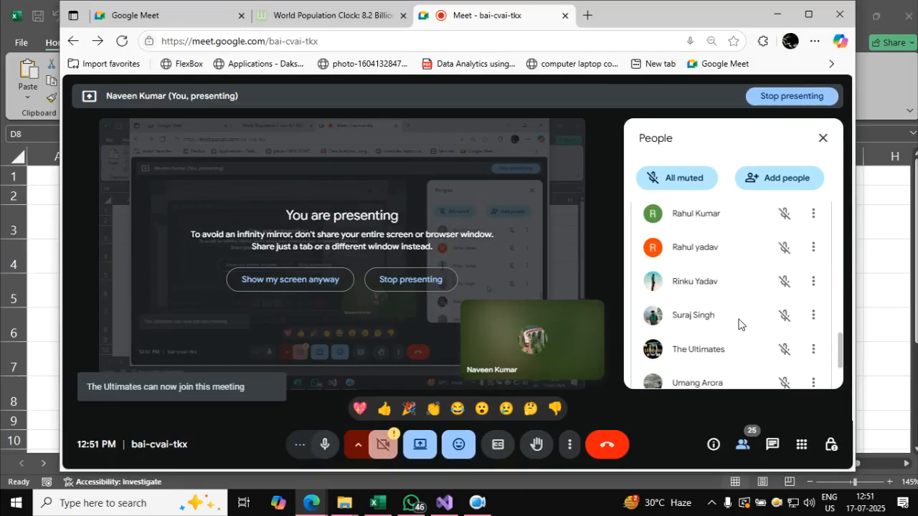
pyautogui.scroll(-1, 738, 324)
pyautogui.scroll(1, 739, 324)
pyautogui.scroll(2, 738, 324)
pyautogui.scroll(-1, 739, 324)
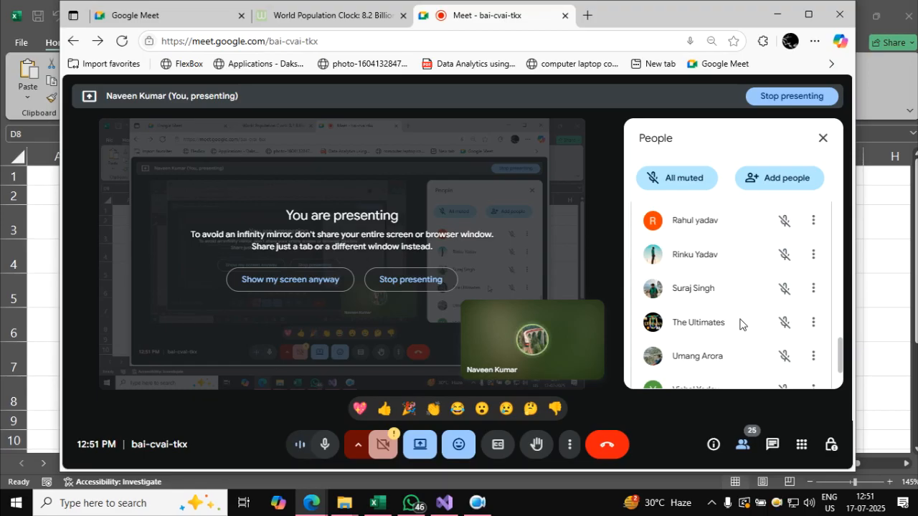
pyautogui.scroll(-3, 739, 324)
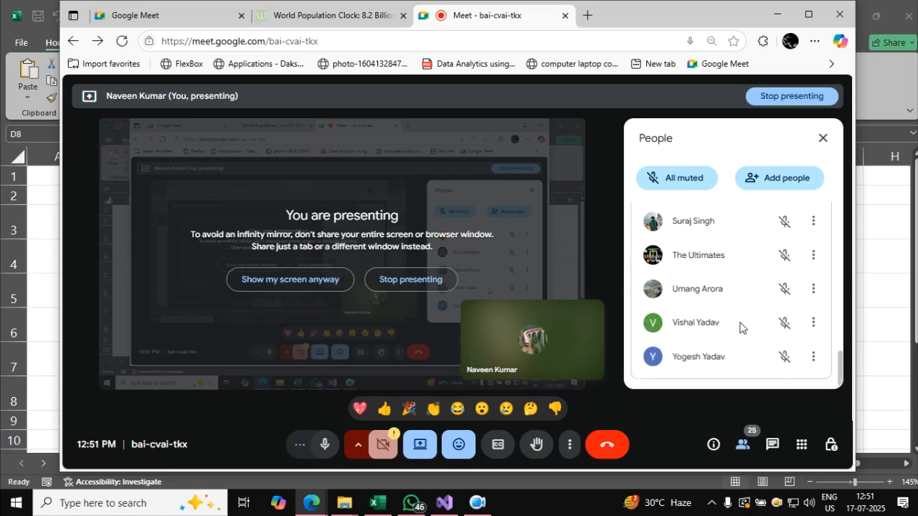
pyautogui.click(822, 138)
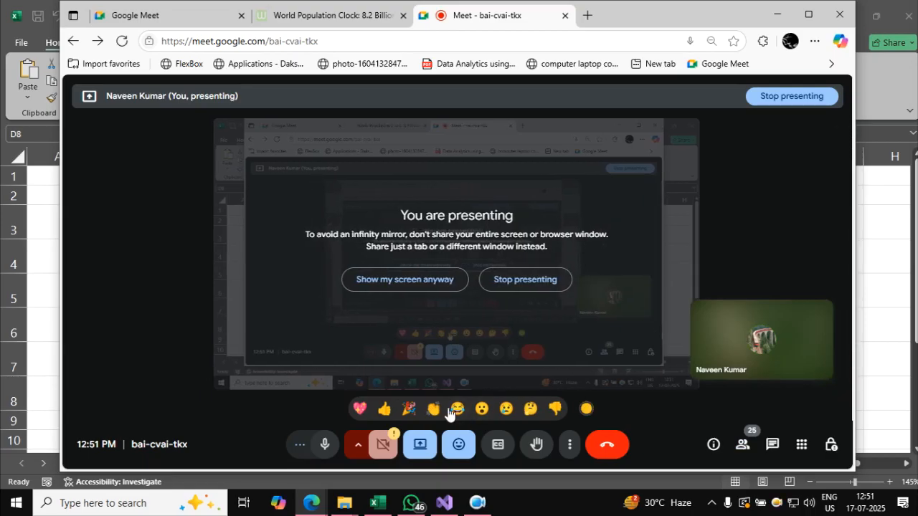
pyautogui.click(774, 16)
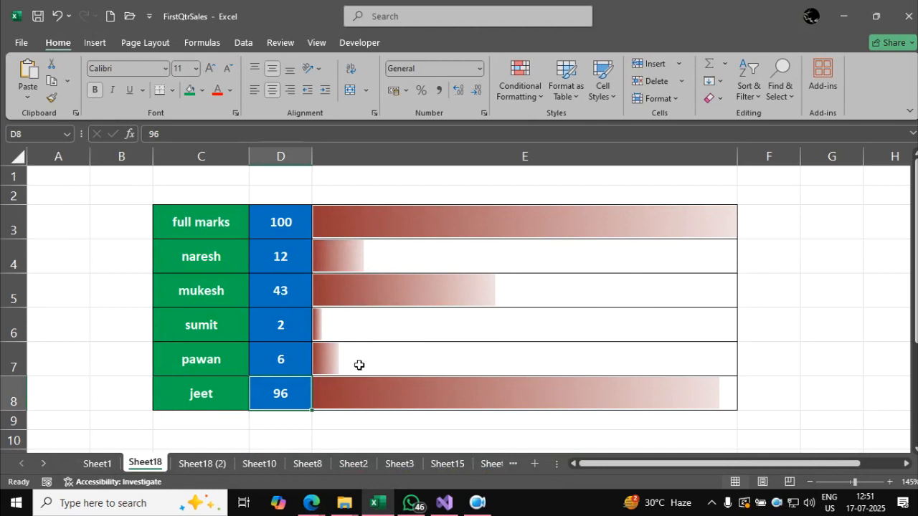
# Copy the names and marks in C3:D8 and add a new blank worksheet.
pyautogui.moveTo(215, 223); pyautogui.dragTo(272, 389)
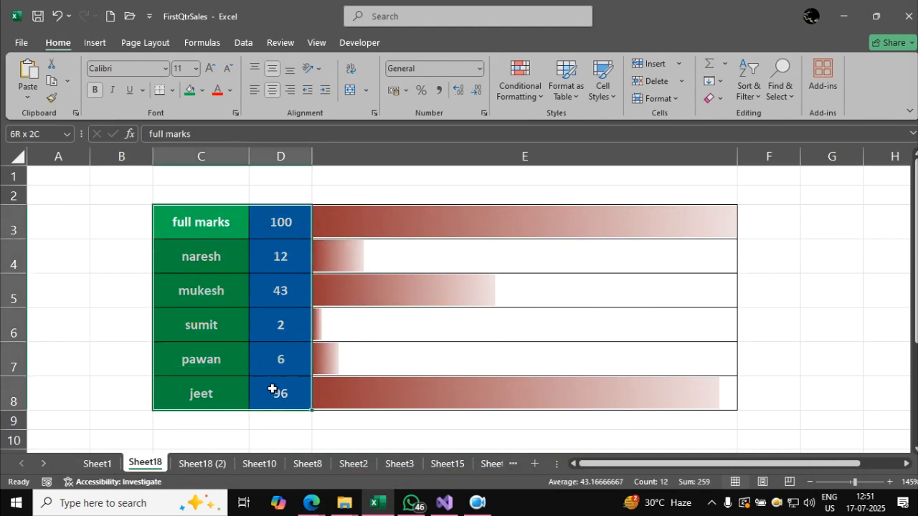
pyautogui.hotkey('ctrl', 'c')
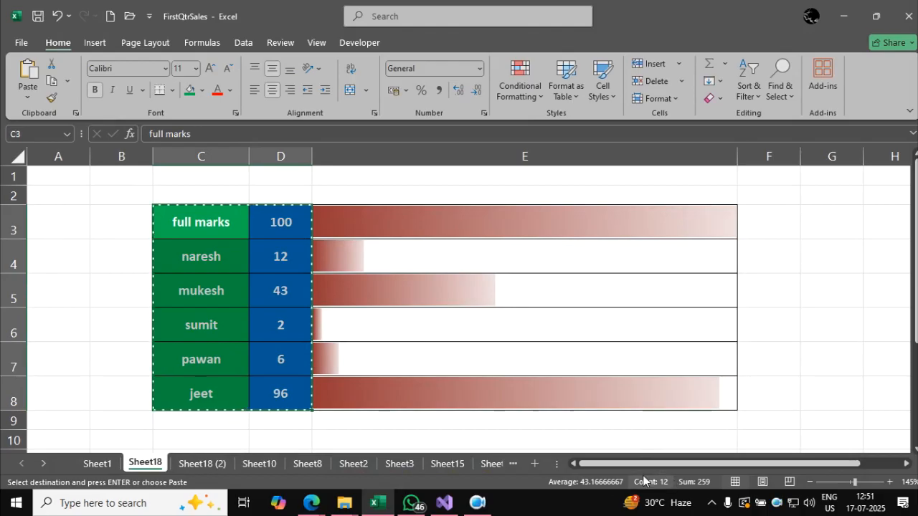
pyautogui.click(534, 464)
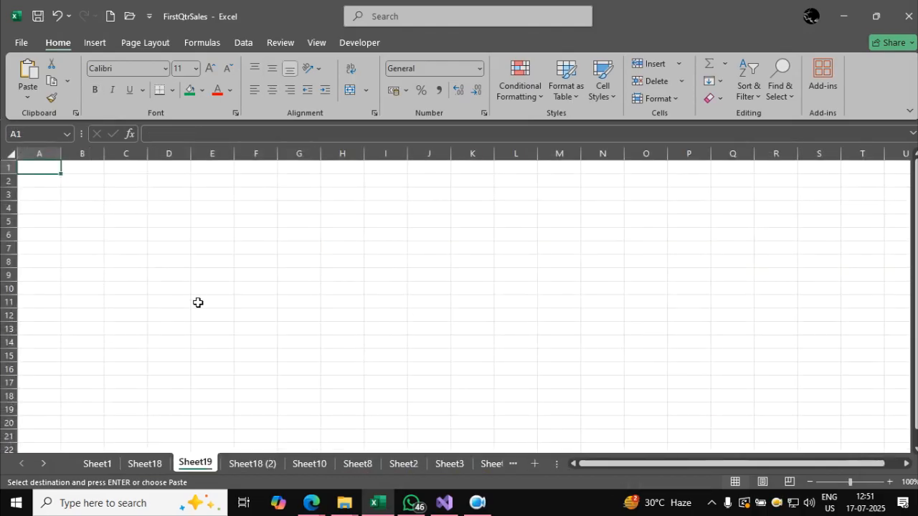
# Rename Sheet1 as conditional.
pyautogui.doubleClick(98, 464)
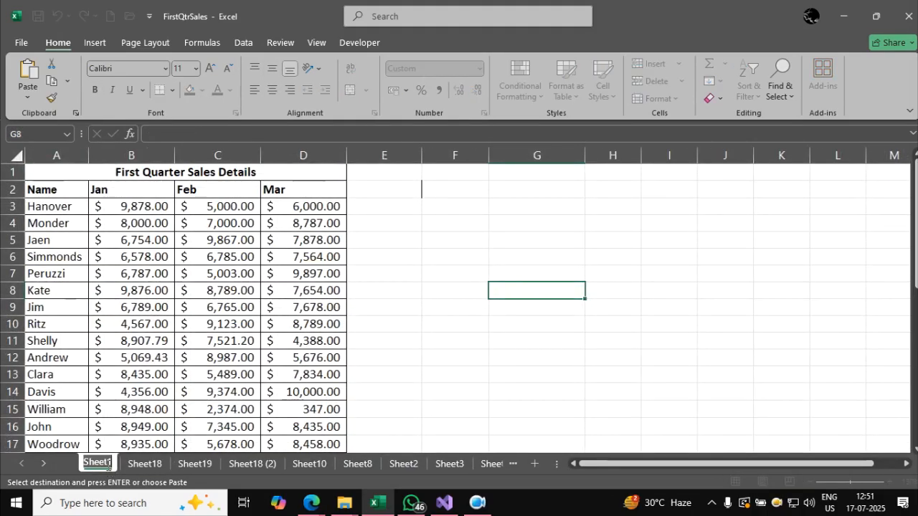
pyautogui.write('conditoin')
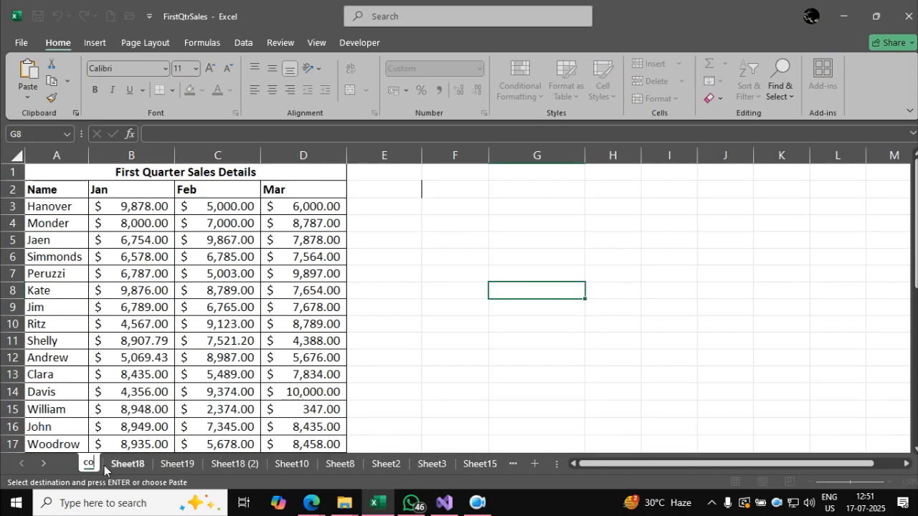
pyautogui.press('BackSpace')
pyautogui.press('BackSpace')
pyautogui.press('BackSpace')
pyautogui.press('BackSpace')
pyautogui.write('tiona')
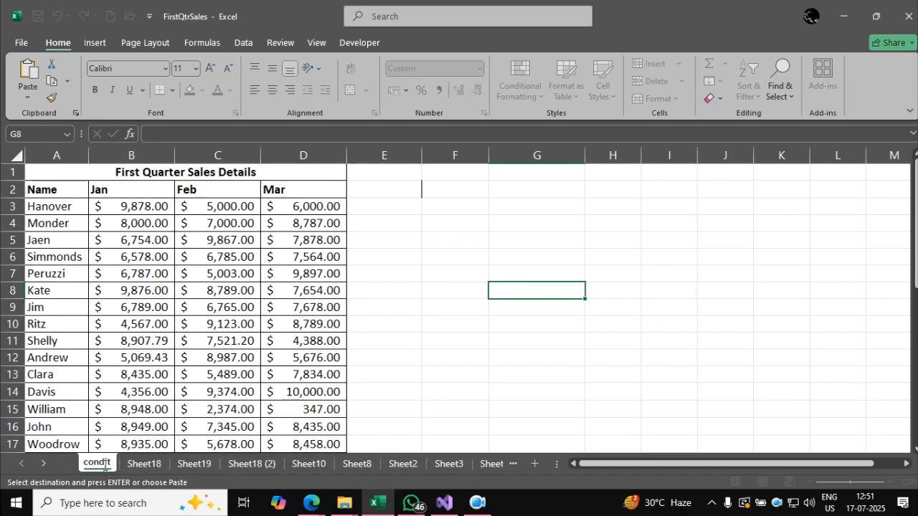
pyautogui.write('l')
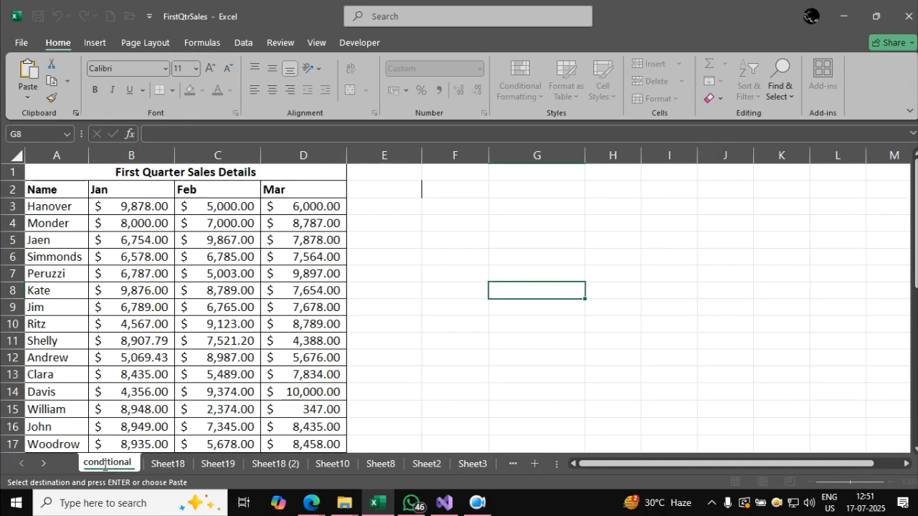
# Rename Sheet18 as task2_bar.
pyautogui.click(178, 465)
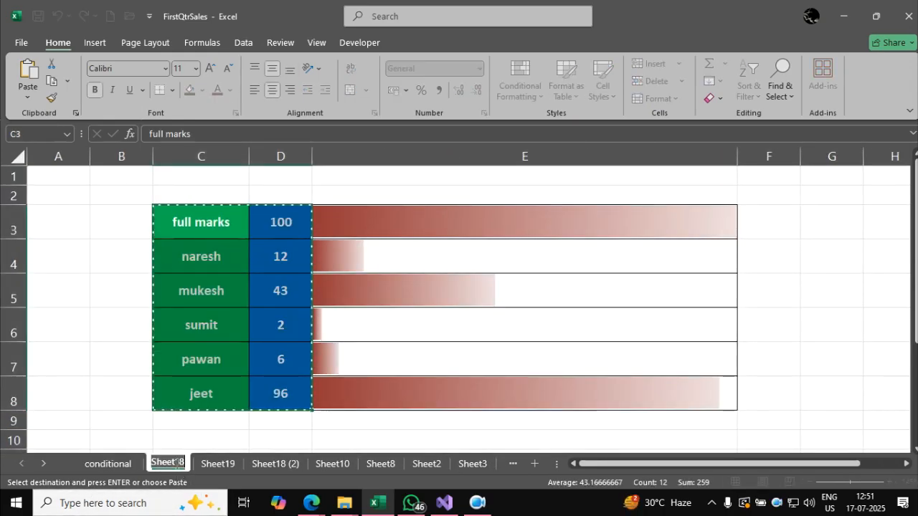
pyautogui.write('task2_bar')
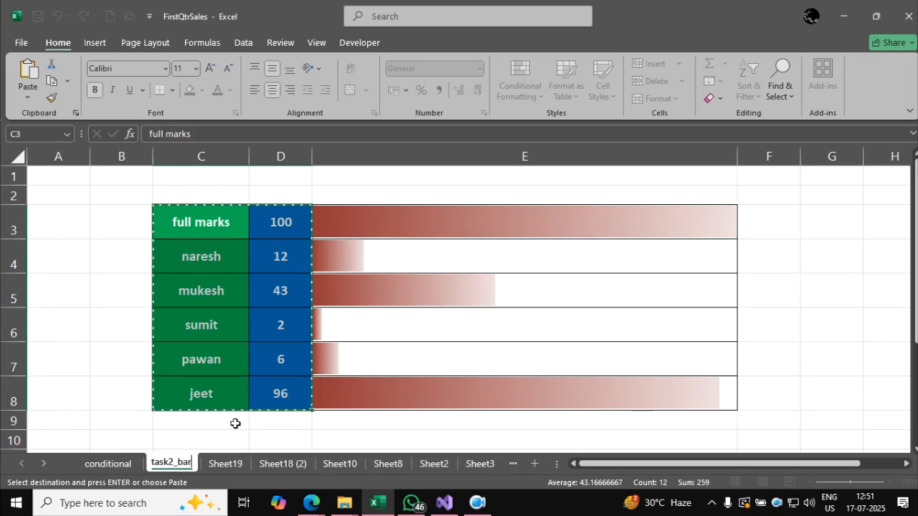
pyautogui.click(108, 368)
# Paste the copied names and marks below the original table, starting at C14.
pyautogui.scroll(-3, 230, 390)
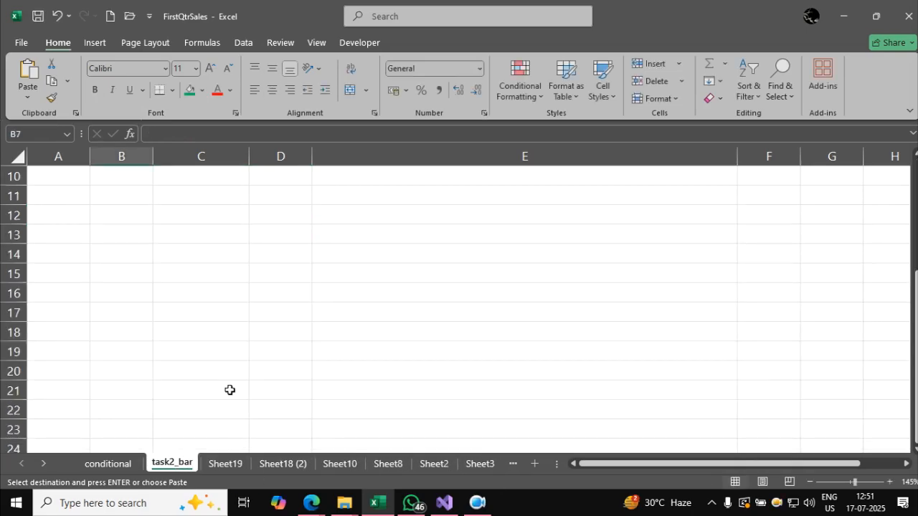
pyautogui.click(213, 254)
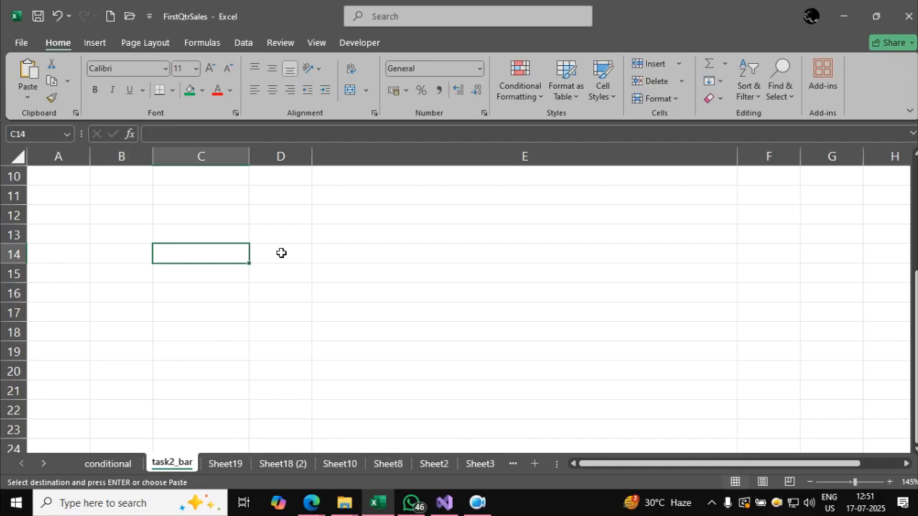
pyautogui.hotkey('ctrl', 'v')
pyautogui.click(335, 295)
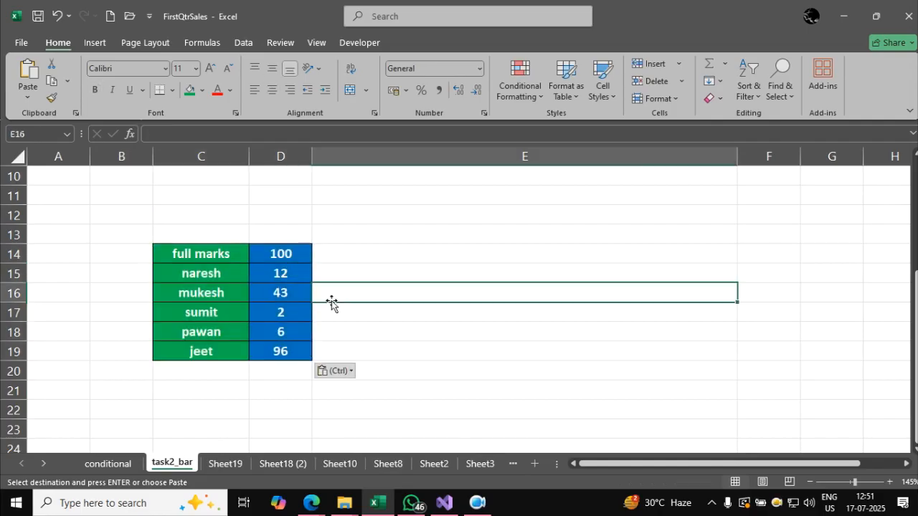
pyautogui.click(342, 251)
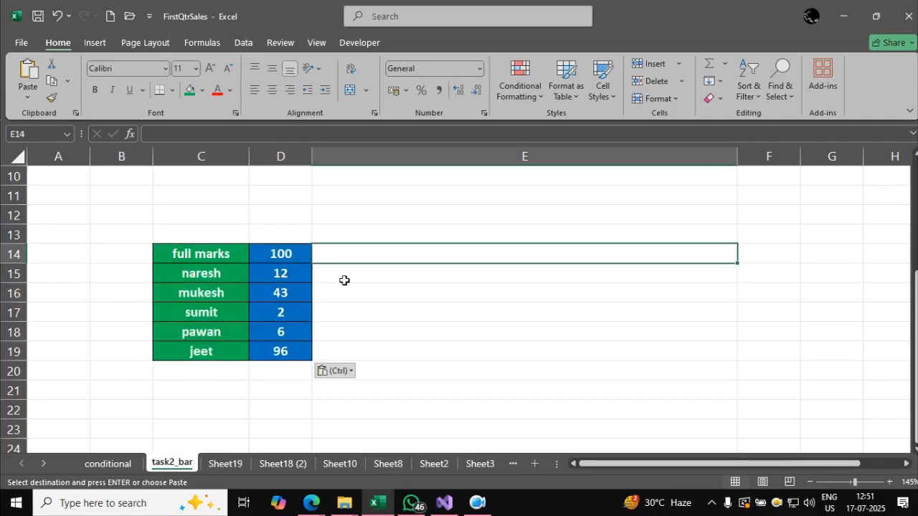
# Increase the height of rows 14 to 19 evenly so the copied table is taller.
pyautogui.moveTo(13, 253); pyautogui.dragTo(14, 352)
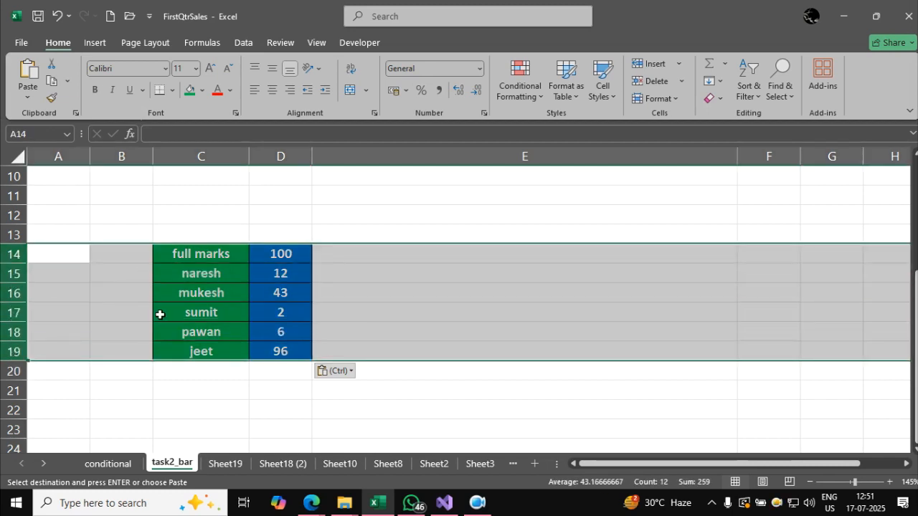
pyautogui.click(254, 313)
pyautogui.moveTo(14, 256); pyautogui.dragTo(16, 370)
pyautogui.click(121, 360)
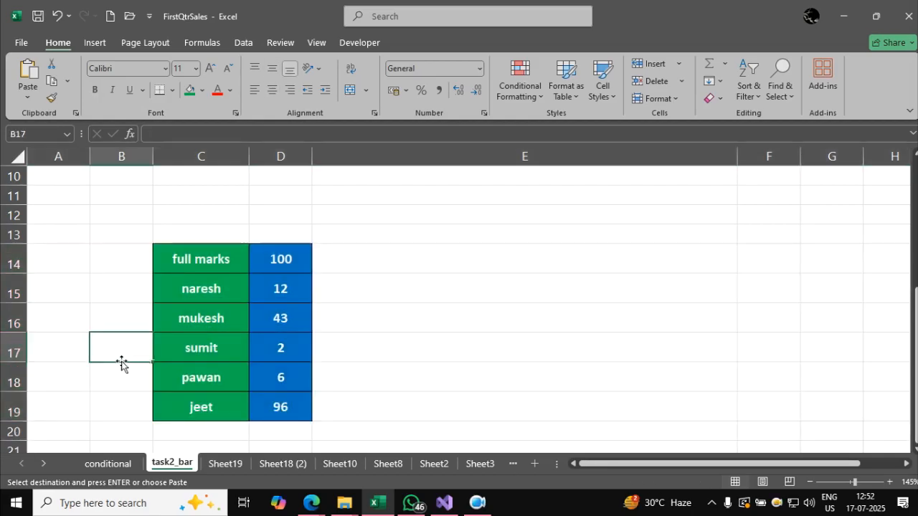
pyautogui.click(15, 259)
pyautogui.moveTo(16, 273)
pyautogui.mouseDown()
pyautogui.moveTo(16, 261)
pyautogui.moveTo(15, 272)
pyautogui.mouseUp()
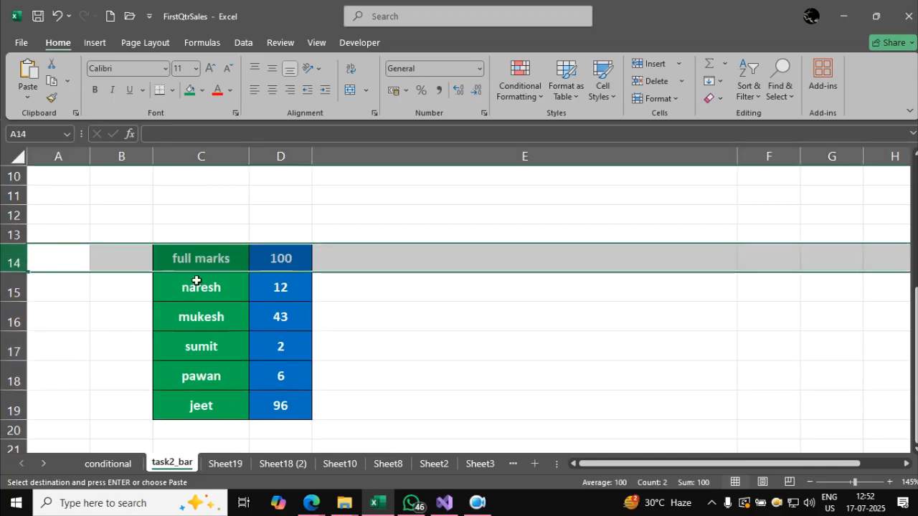
pyautogui.click(207, 324)
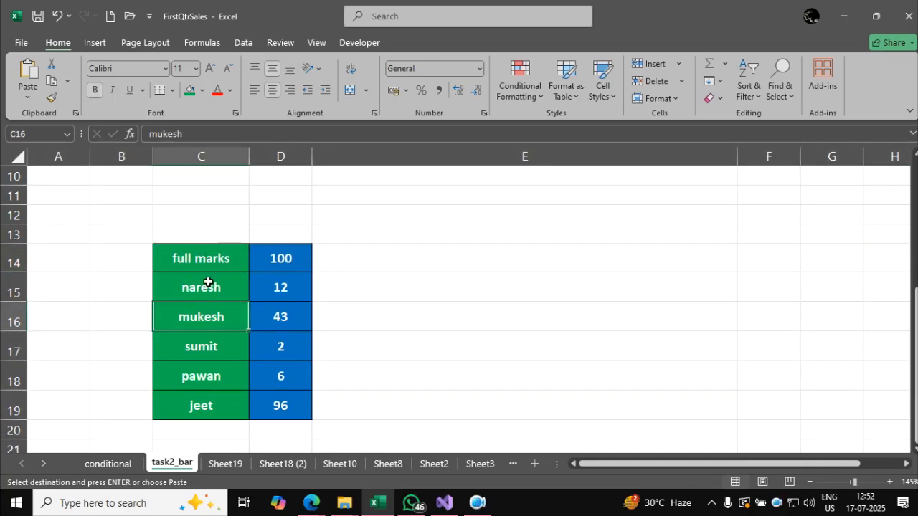
pyautogui.moveTo(6, 263); pyautogui.dragTo(13, 416)
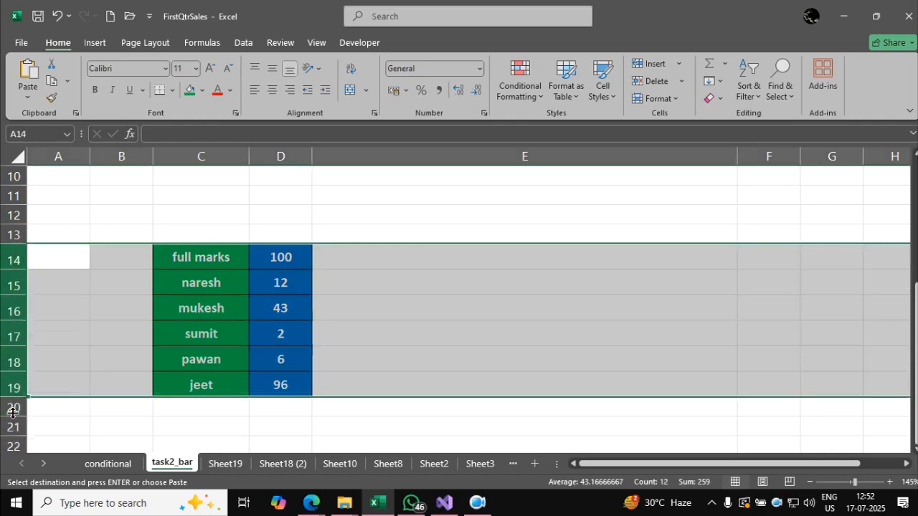
pyautogui.click(150, 404)
# Enter the formula =D14 in E14 to link it to the full marks value.
pyautogui.click(281, 261)
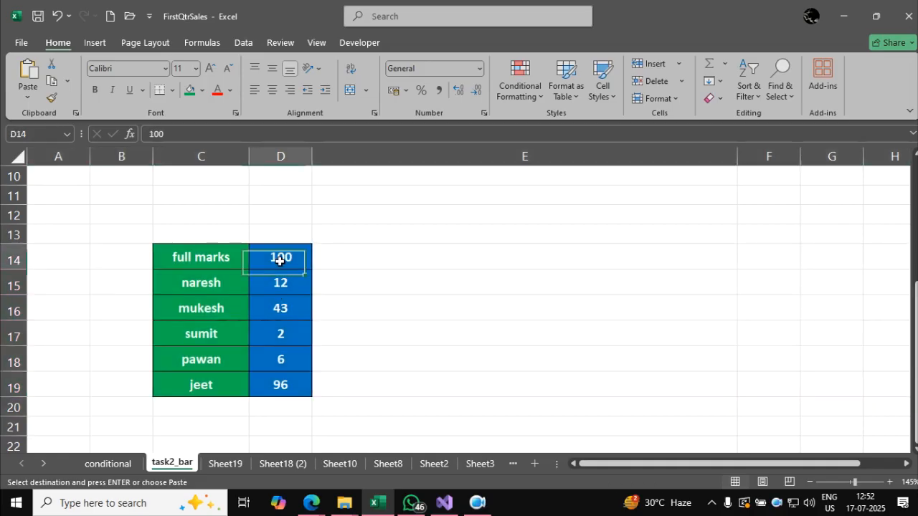
pyautogui.click(328, 261)
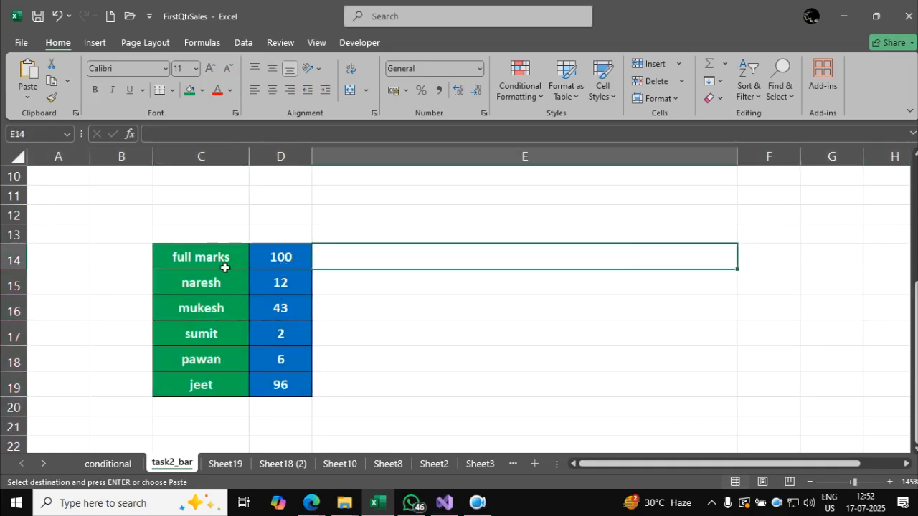
pyautogui.click(264, 256)
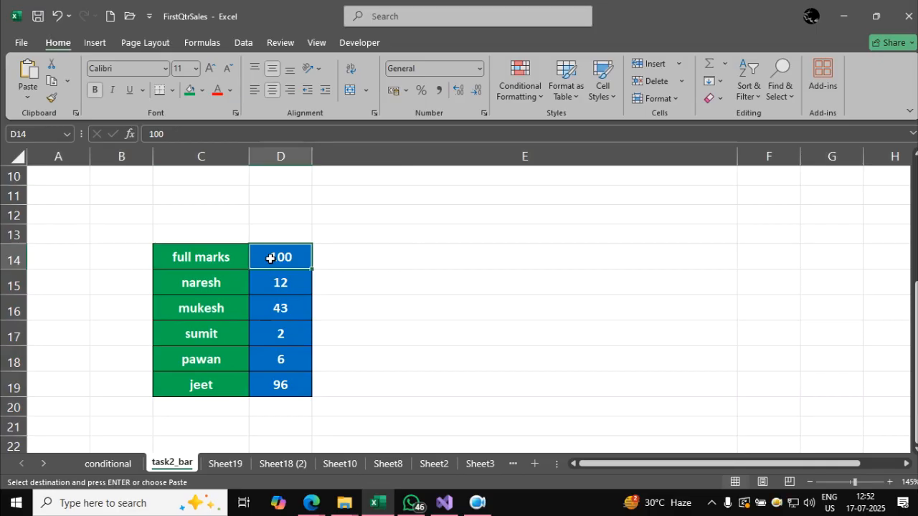
pyautogui.click(366, 263)
pyautogui.write('=')
pyautogui.press('Left')
pyautogui.press('Return')
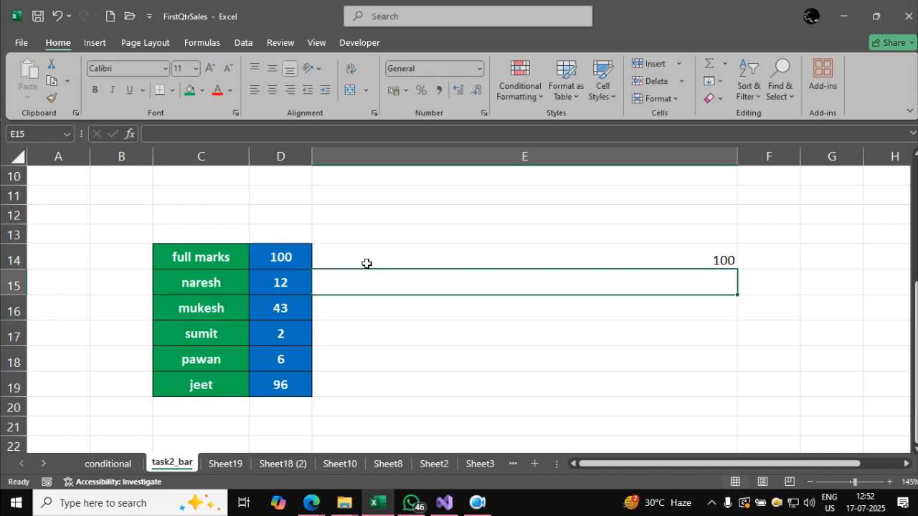
# Test the link to D14 by setting the full marks to 67 and then back to 100.
pyautogui.press('Up')
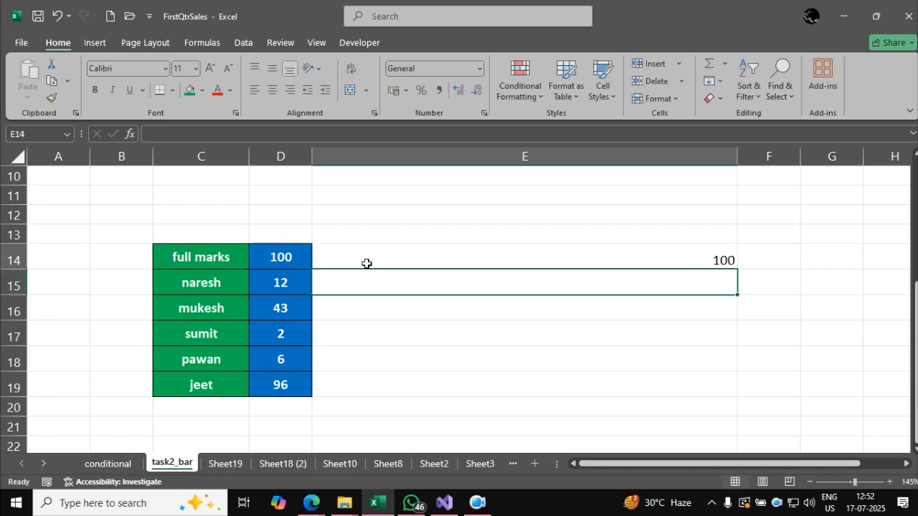
pyautogui.press('Left')
pyautogui.write('67')
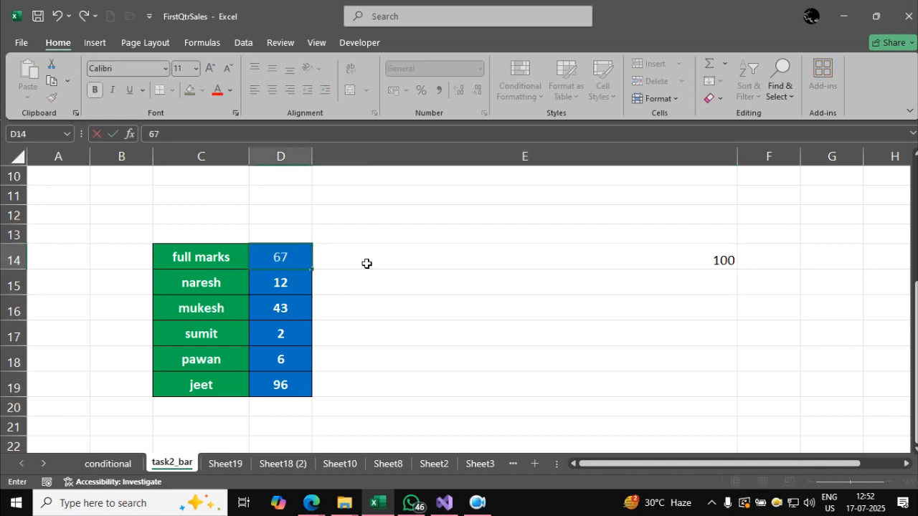
pyautogui.press('Return')
pyautogui.press('Up')
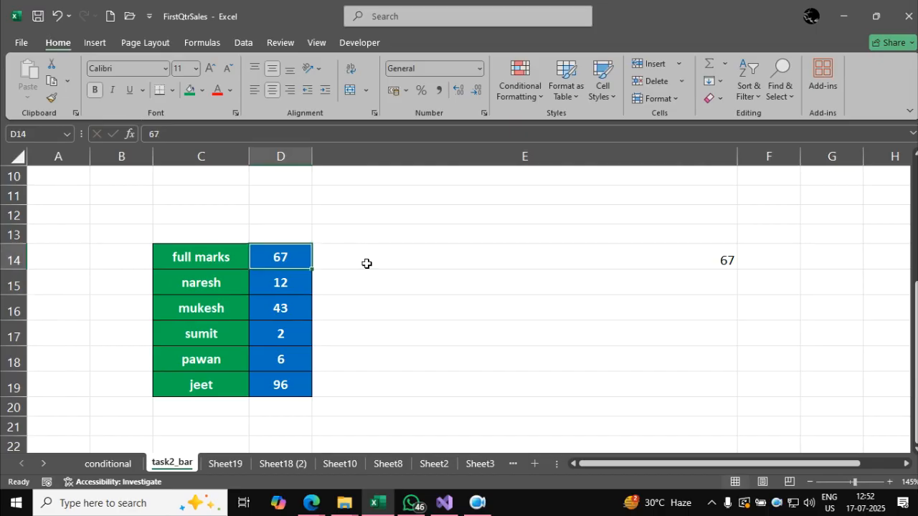
pyautogui.write('100')
pyautogui.press('Return')
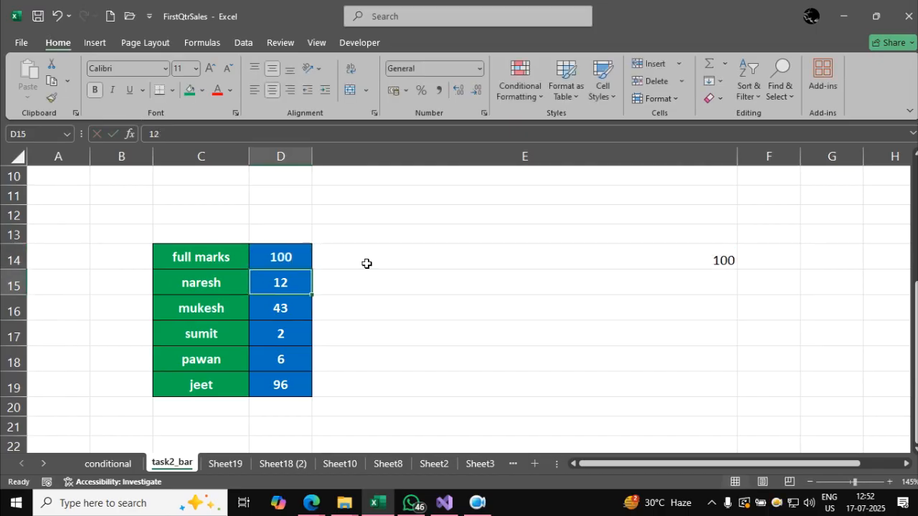
# Fill the E14 formula down to E19 and set the mark in D17 to 76.
pyautogui.click(695, 256)
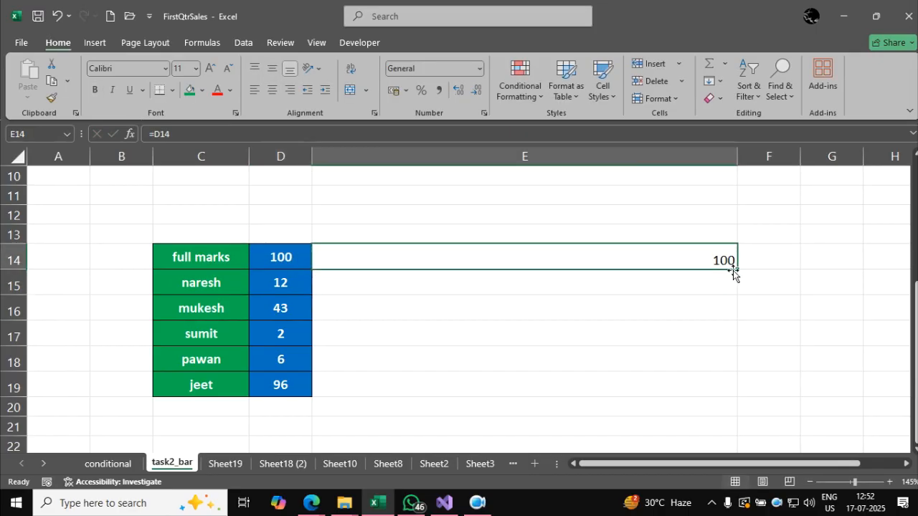
pyautogui.moveTo(737, 269); pyautogui.dragTo(731, 386)
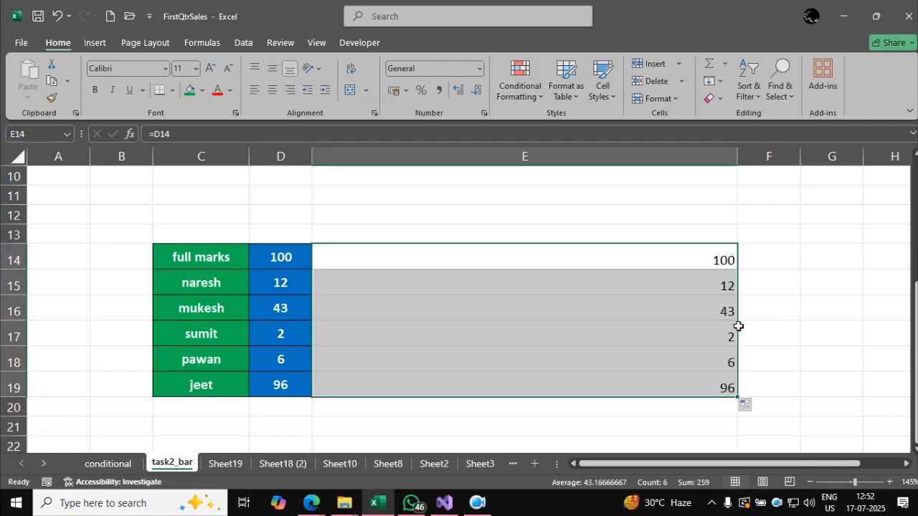
pyautogui.click(307, 332)
pyautogui.write('76')
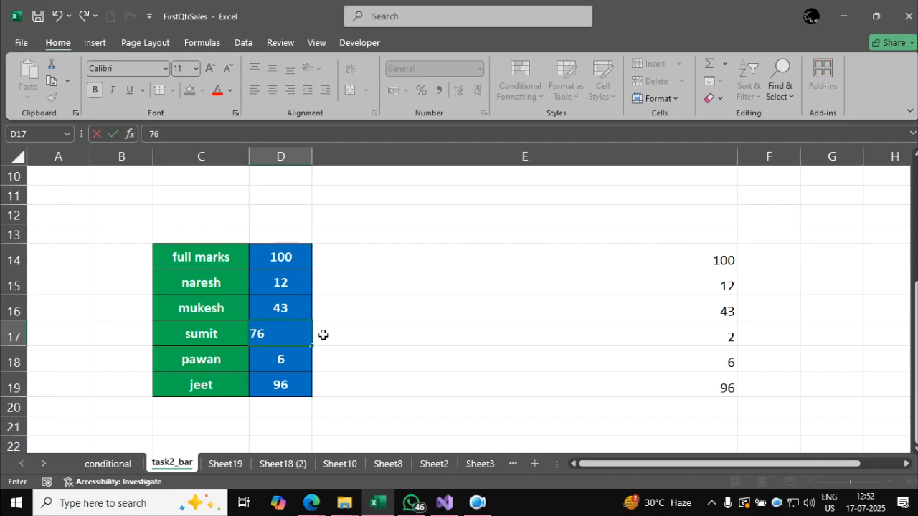
pyautogui.press('Return')
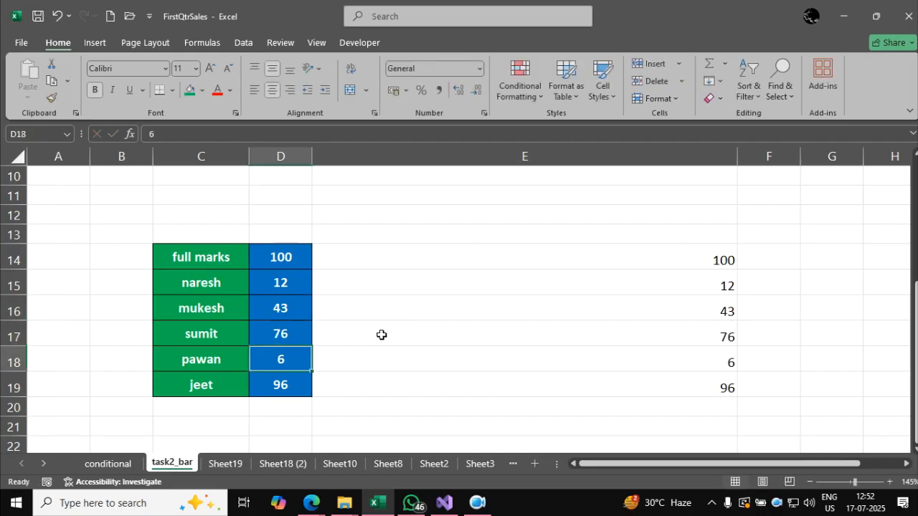
# Apply red solid fill data bars to the linked marks in E14:E19.
pyautogui.moveTo(606, 389); pyautogui.dragTo(590, 259)
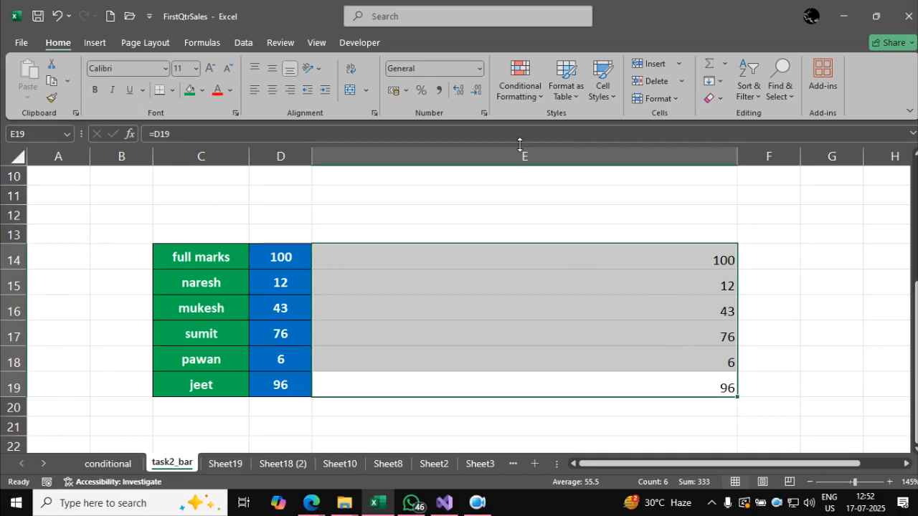
pyautogui.click(520, 93)
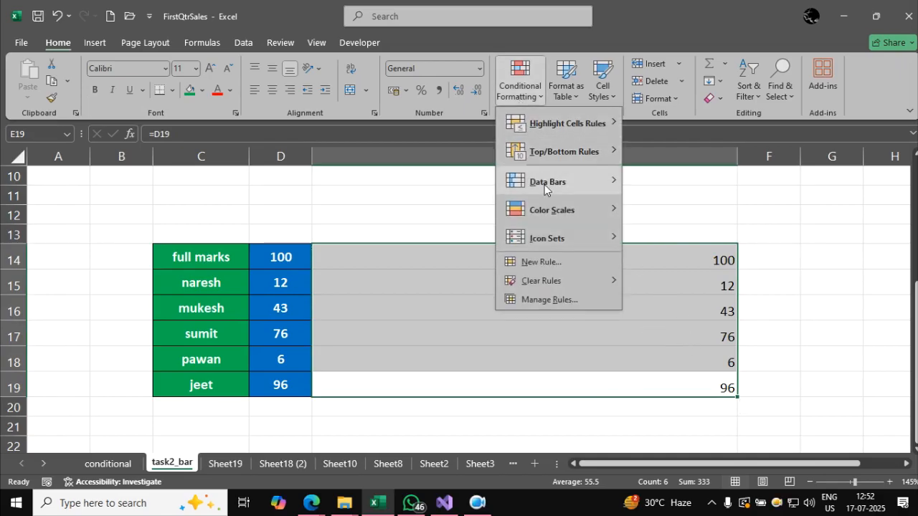
pyautogui.moveTo(545, 184)
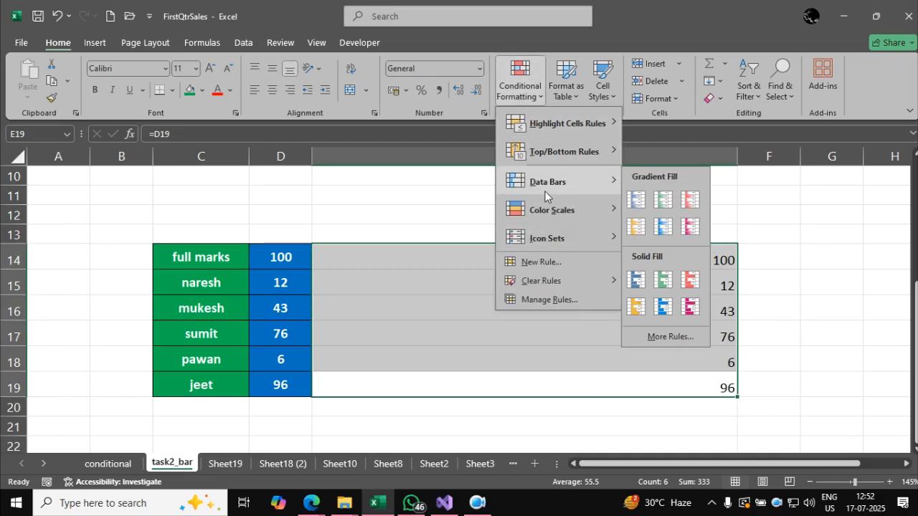
pyautogui.click(687, 282)
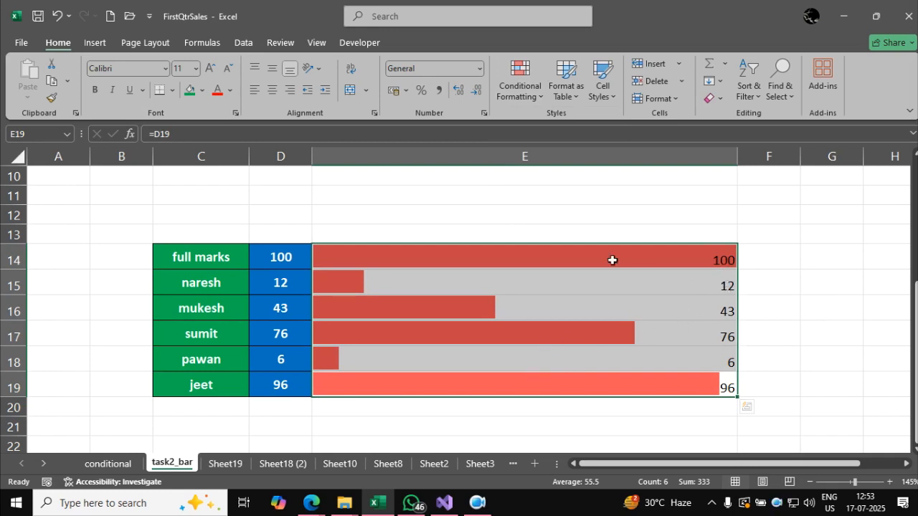
# Edit the data bar rule on E14:E19 so the cells show the bar only, without the numbers.
pyautogui.click(534, 99)
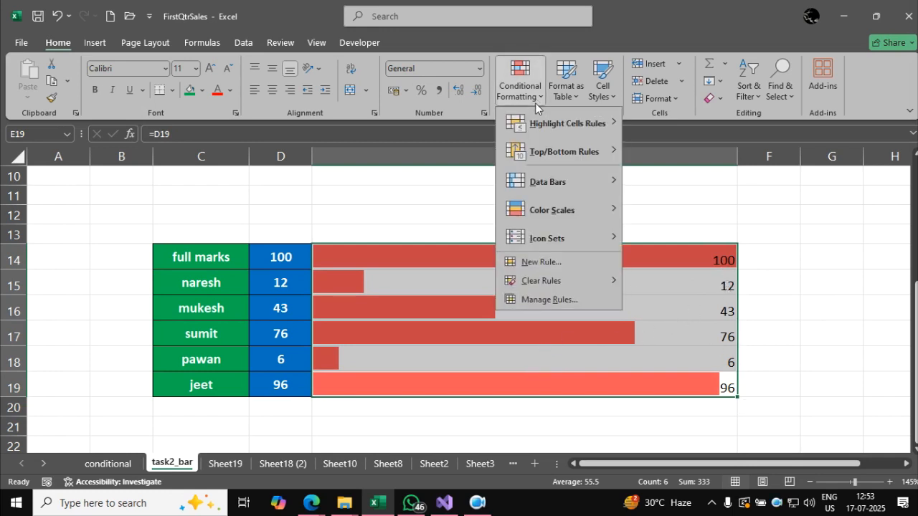
pyautogui.click(539, 301)
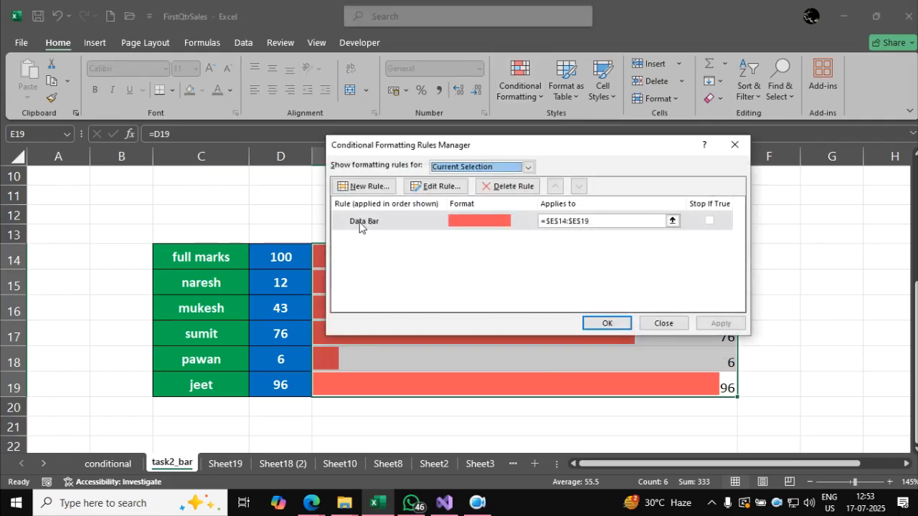
pyautogui.click(362, 222)
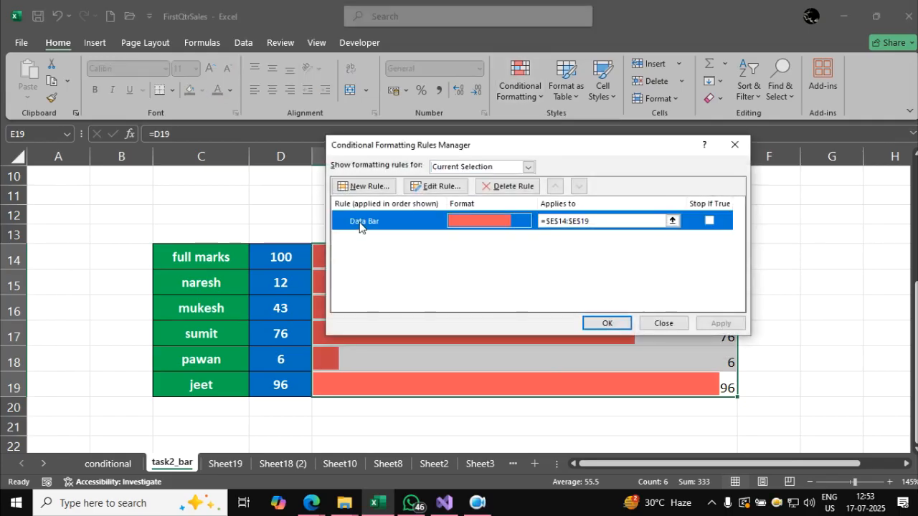
pyautogui.click(437, 188)
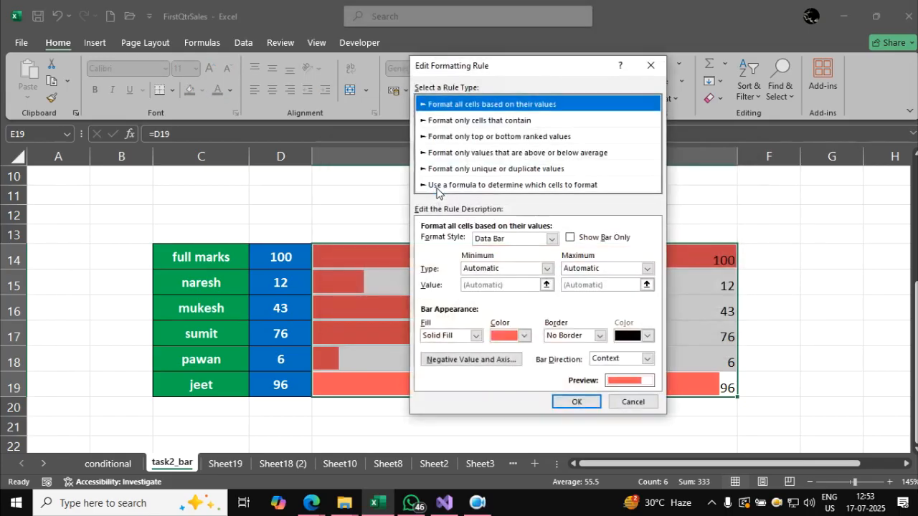
pyautogui.click(570, 241)
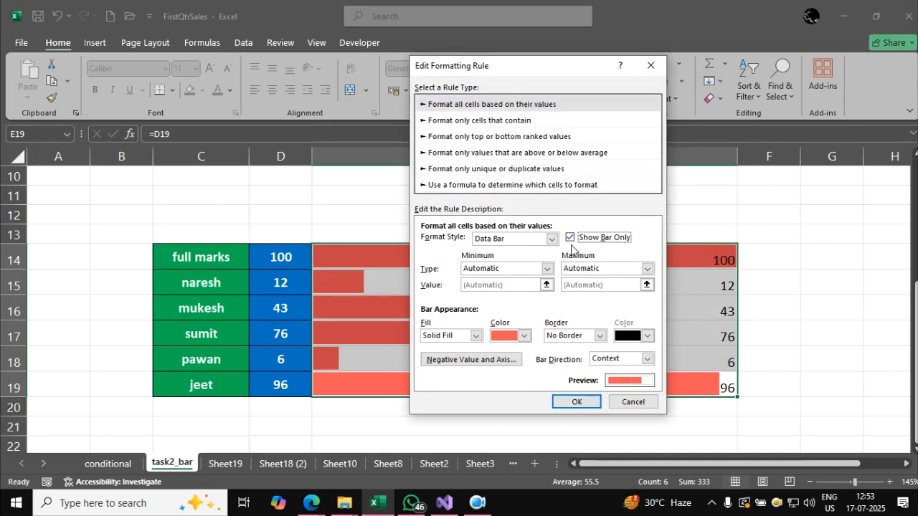
pyautogui.click(582, 402)
pyautogui.click(602, 323)
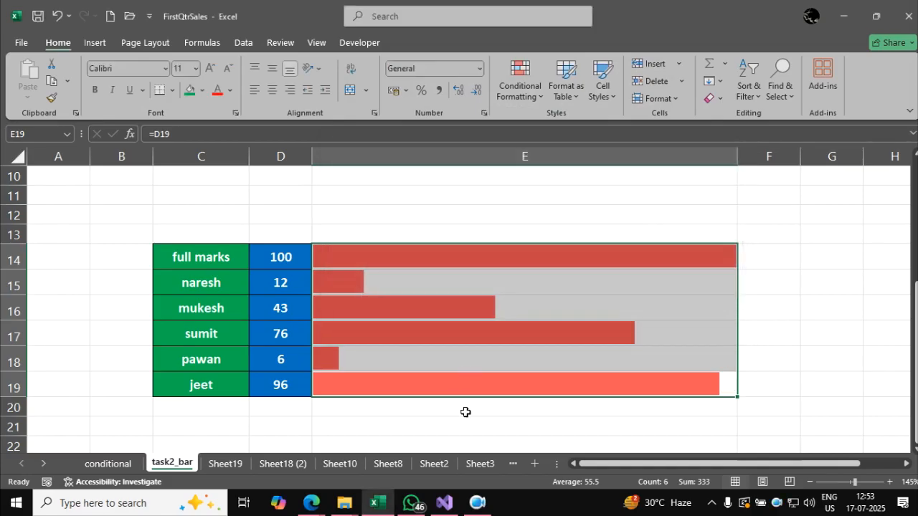
pyautogui.click(465, 412)
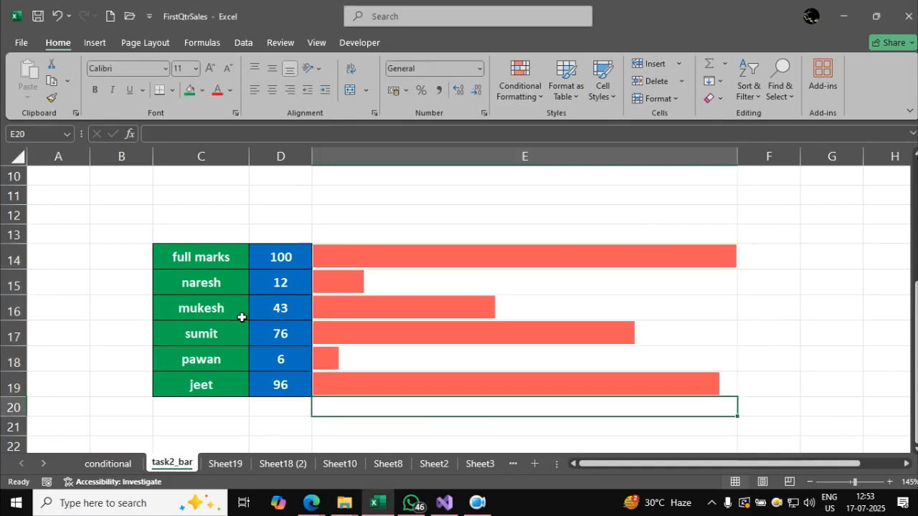
# Set sumit's mark in D17 to 5 to test the linked data bar.
pyautogui.click(272, 330)
pyautogui.write('5')
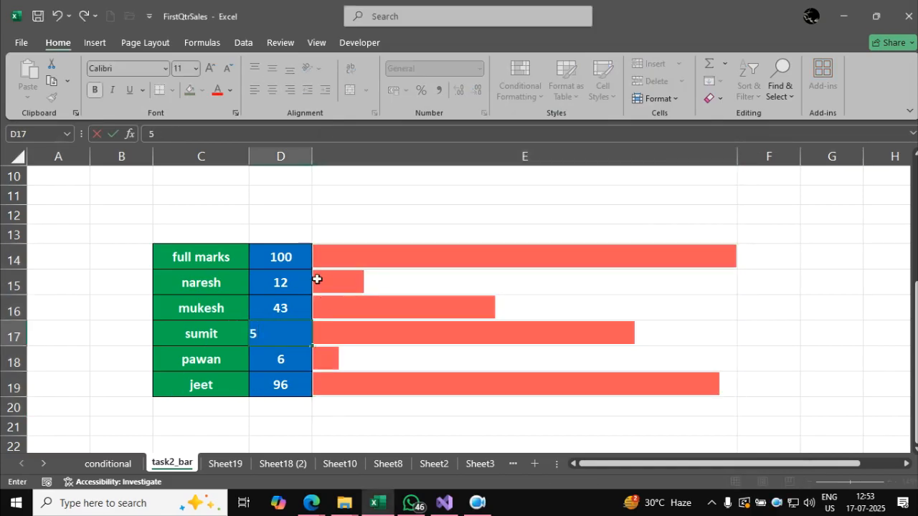
pyautogui.press('Return')
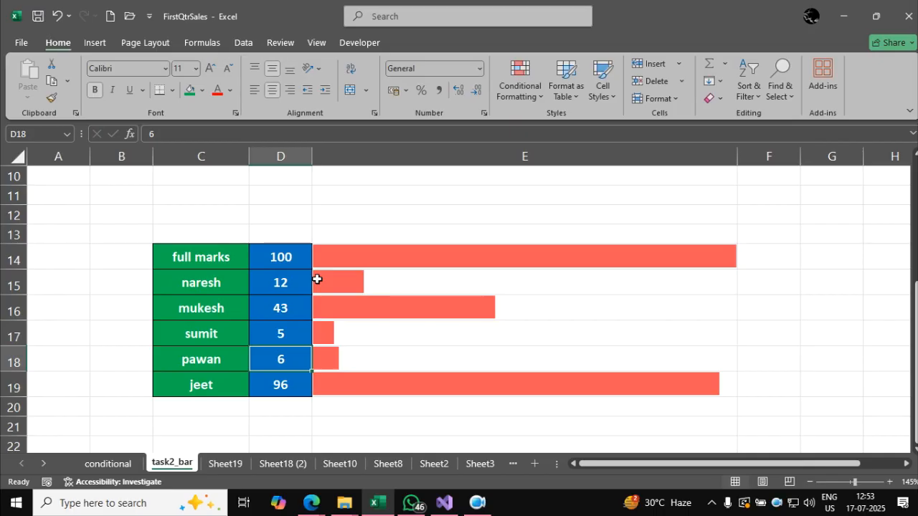
# Switch to the conditional sheet containing the First Quarter Sales Details table.
pyautogui.click(111, 464)
pyautogui.click(220, 271)
pyautogui.moveTo(146, 207); pyautogui.dragTo(305, 351)
pyautogui.click(293, 309)
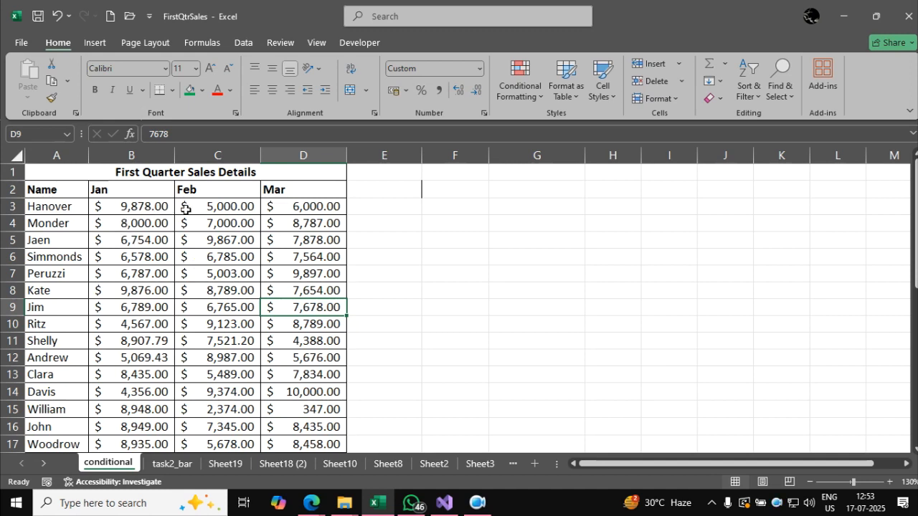
# Apply the green-yellow-red color scale to the Jan to Mar sales figures in B3:D35.
pyautogui.click(158, 207)
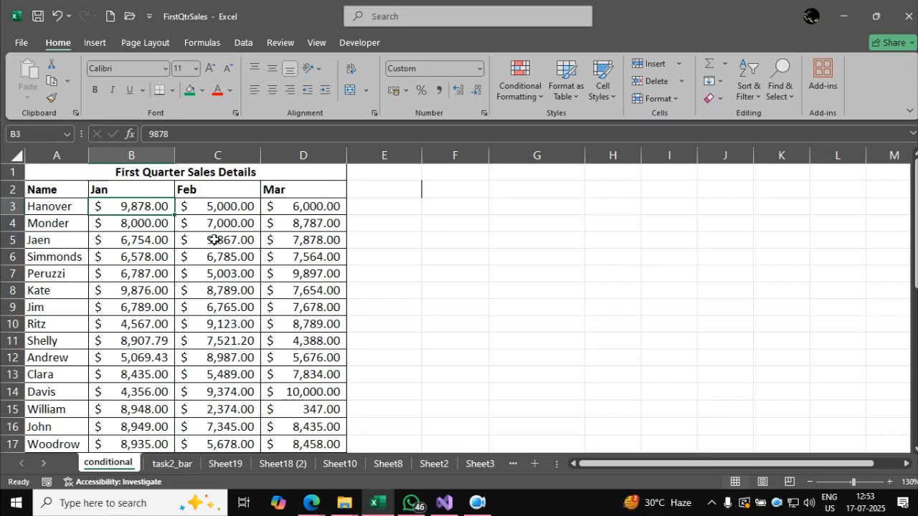
pyautogui.hotkey('ctrl', 'shift', 'Right')
pyautogui.hotkey('ctrl', 'shift', 'Down')
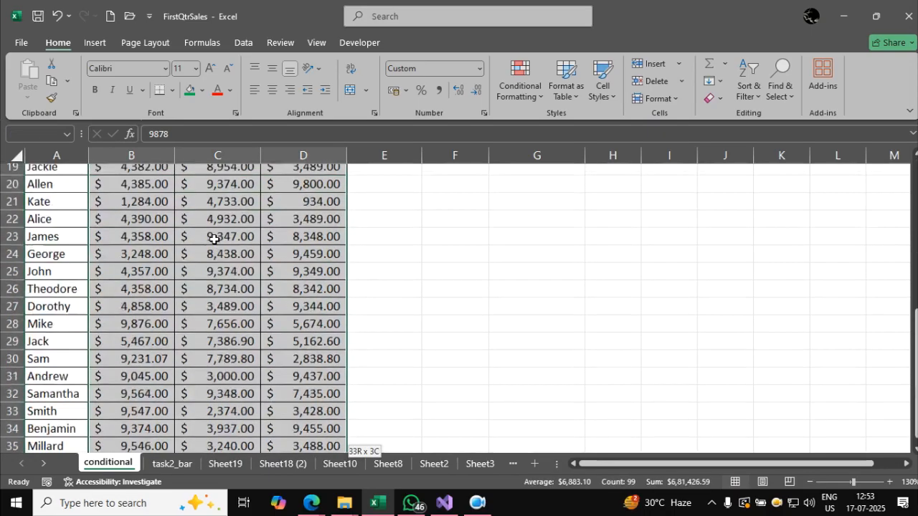
pyautogui.click(540, 90)
pyautogui.moveTo(551, 215)
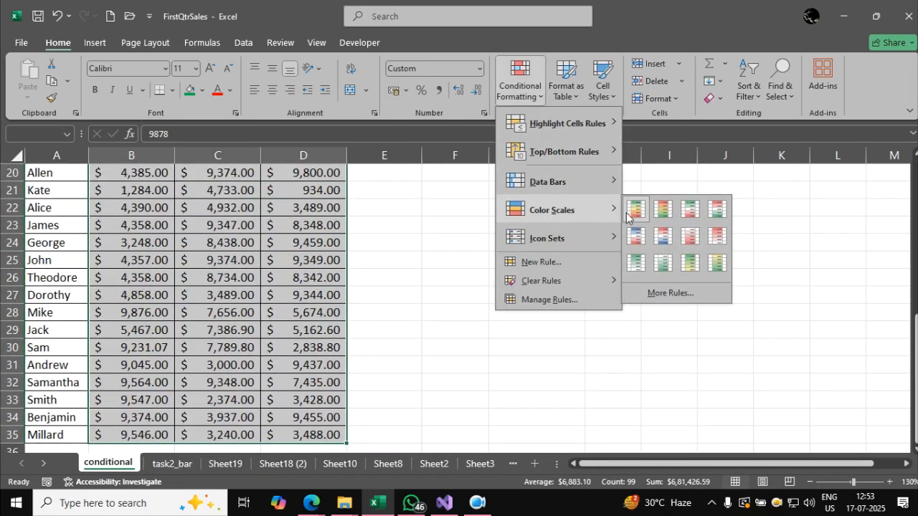
pyautogui.click(634, 209)
pyautogui.click(510, 282)
pyautogui.scroll(6, 511, 280)
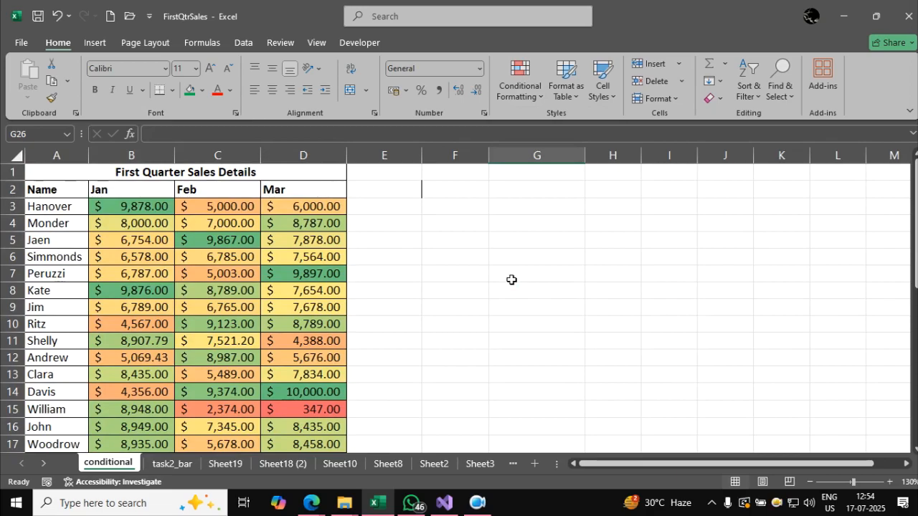
# Enter 1, 2, 3 and 4 from G3 downward and extend the number series to 10 in G12.
pyautogui.click(512, 210)
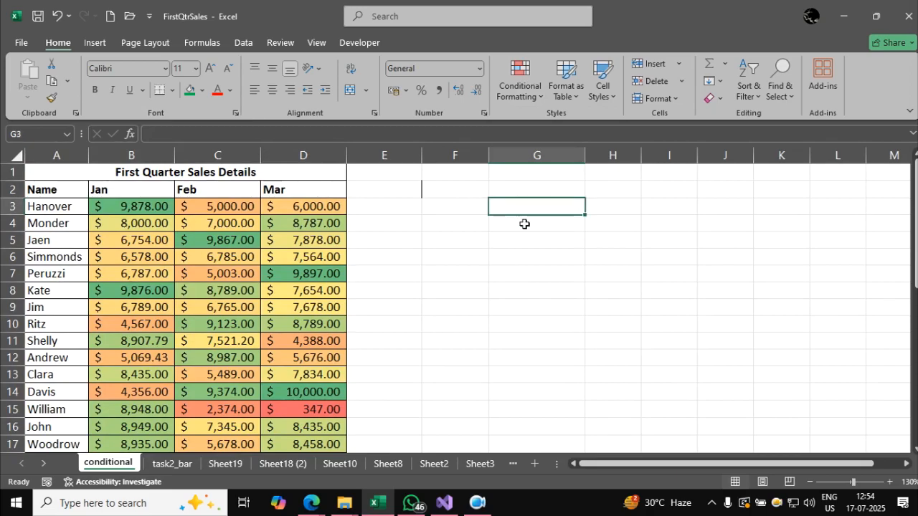
pyautogui.write('1')
pyautogui.press('Return')
pyautogui.write('2')
pyautogui.press('Return')
pyautogui.write('3')
pyautogui.press('Return')
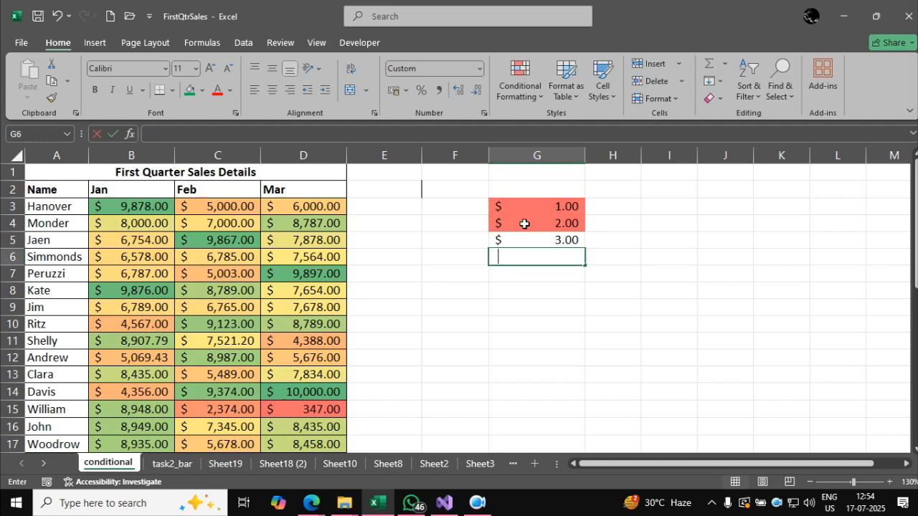
pyautogui.write('4')
pyautogui.press('Return')
pyautogui.moveTo(550, 205); pyautogui.dragTo(573, 370)
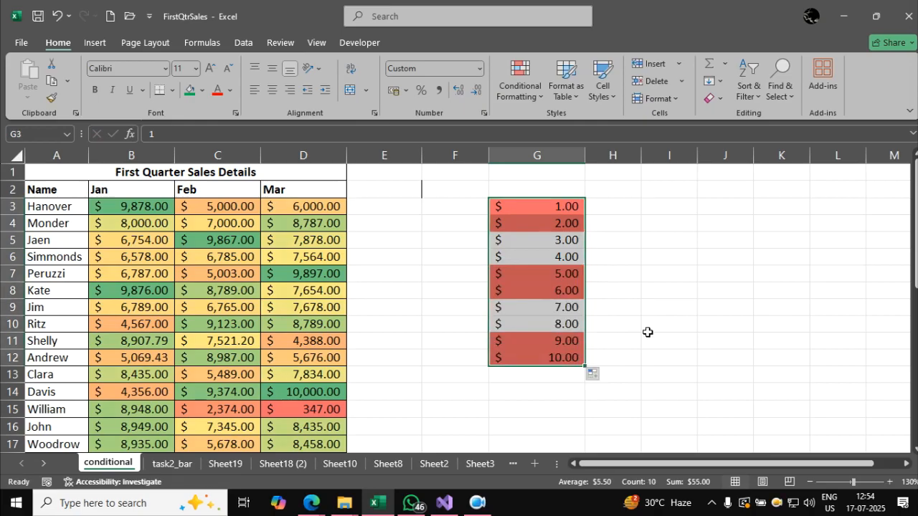
# Clear the conditional formatting rules from the entire sheet, covering both the sales figures and the number series.
pyautogui.click(518, 91)
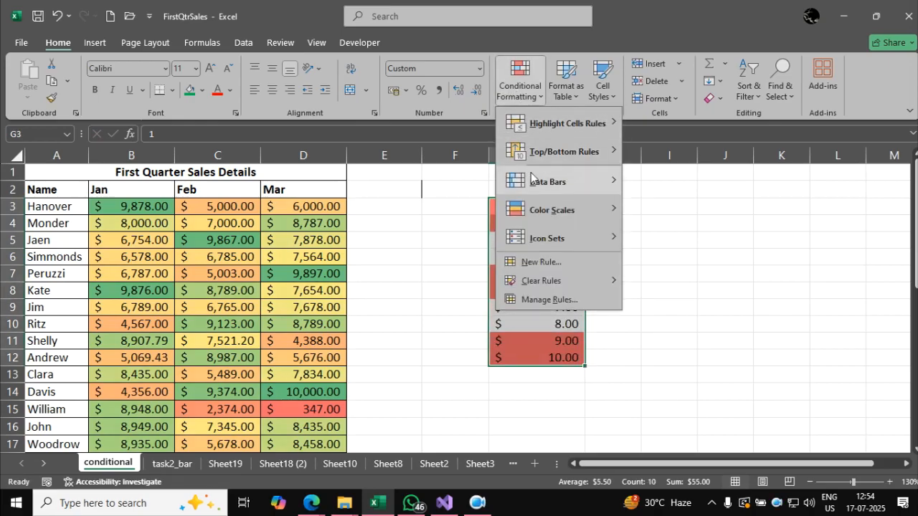
pyautogui.moveTo(545, 280)
pyautogui.click(656, 301)
pyautogui.click(656, 323)
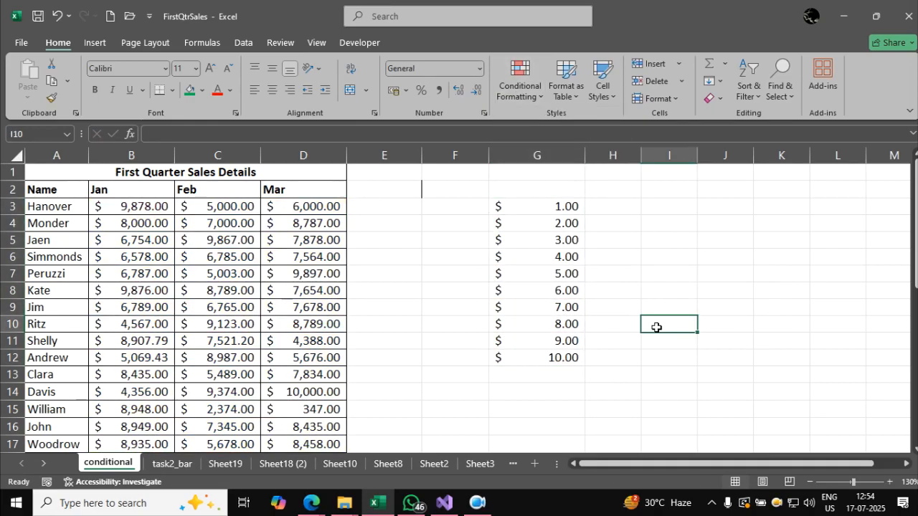
# Apply the green-yellow-red color scale to the number series in G3:G12.
pyautogui.moveTo(553, 354); pyautogui.dragTo(545, 209)
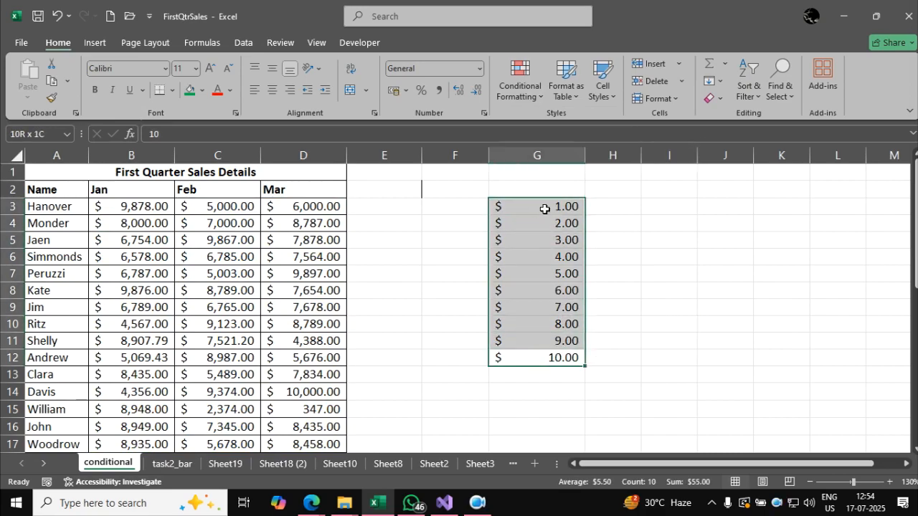
pyautogui.click(535, 99)
pyautogui.moveTo(584, 212)
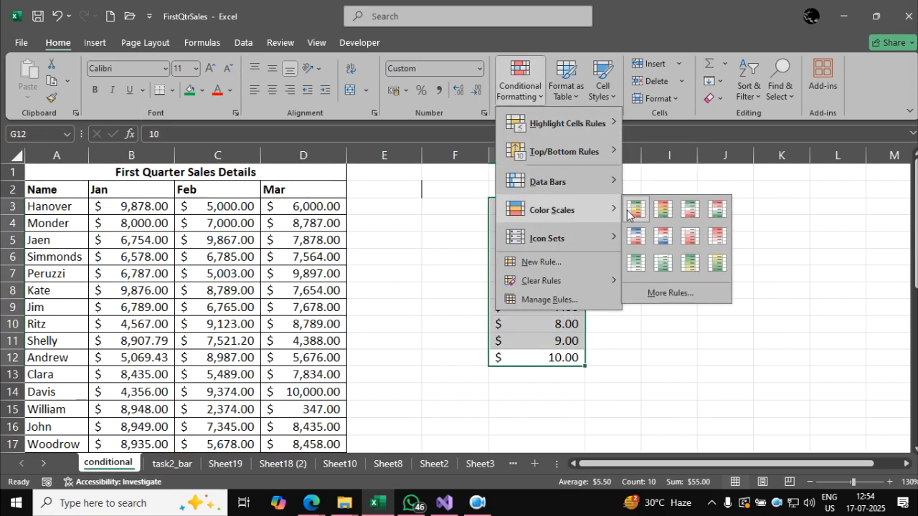
pyautogui.click(635, 208)
pyautogui.click(648, 369)
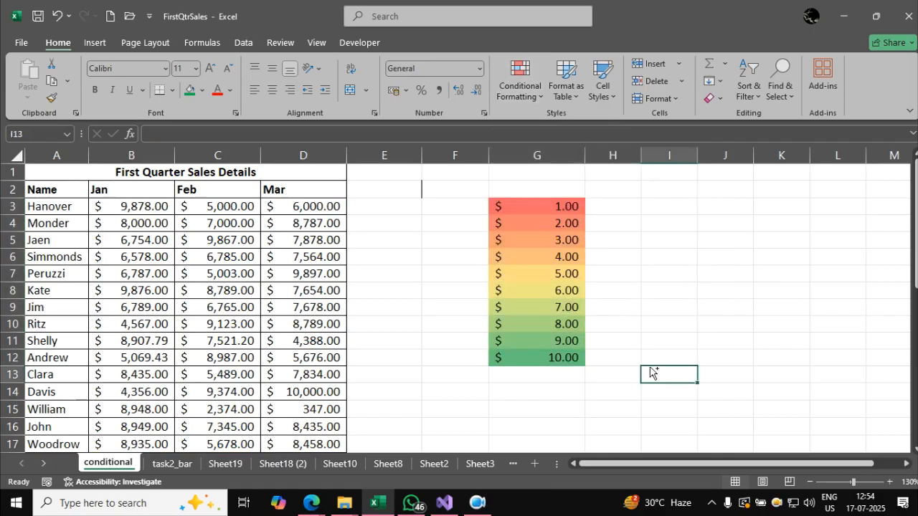
pyautogui.moveTo(584, 358); pyautogui.dragTo(623, 344)
pyautogui.moveTo(588, 205); pyautogui.dragTo(639, 180)
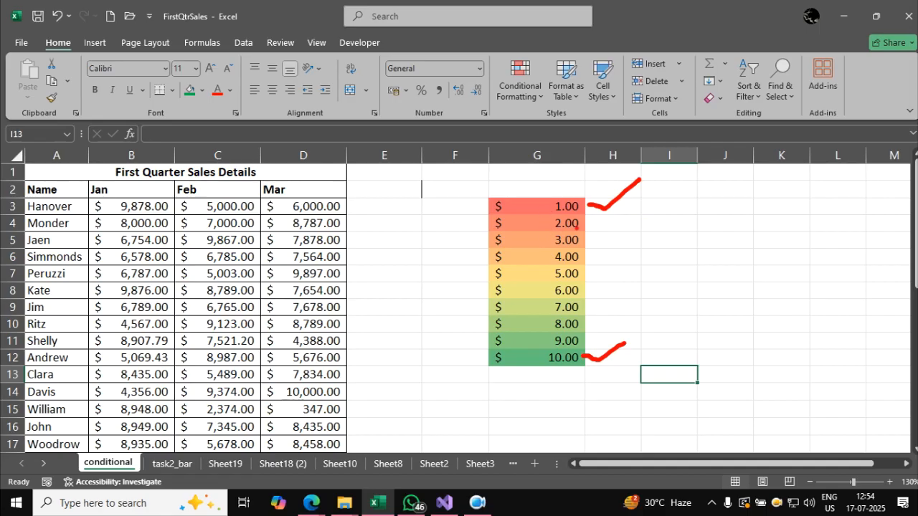
pyautogui.moveTo(579, 226); pyautogui.dragTo(630, 230)
pyautogui.moveTo(580, 342); pyautogui.dragTo(610, 335)
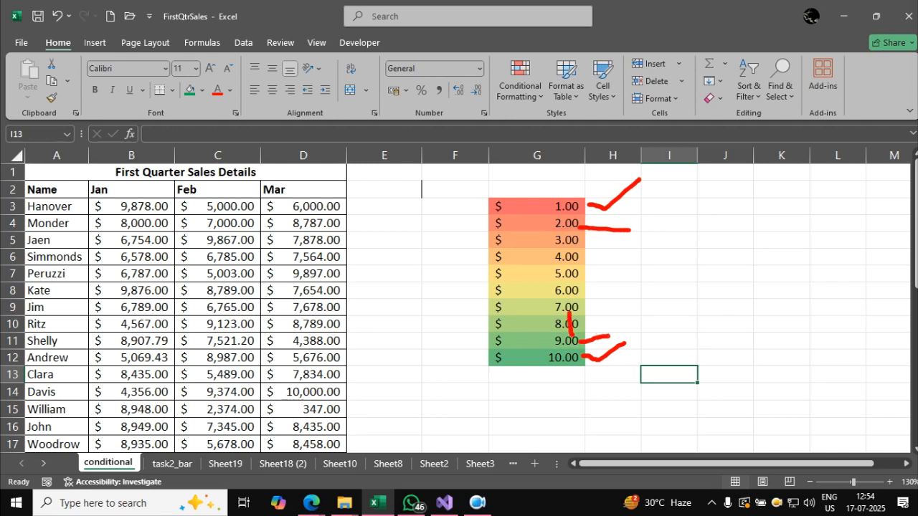
pyautogui.moveTo(596, 268)
pyautogui.mouseDown()
pyautogui.moveTo(473, 267)
pyautogui.moveTo(559, 295)
pyautogui.moveTo(602, 278)
pyautogui.mouseUp()
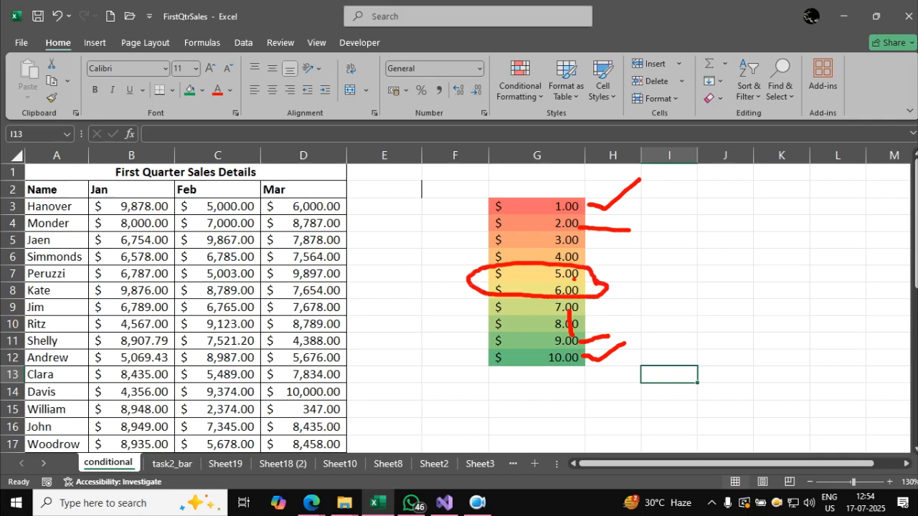
pyautogui.moveTo(521, 220); pyautogui.dragTo(486, 308)
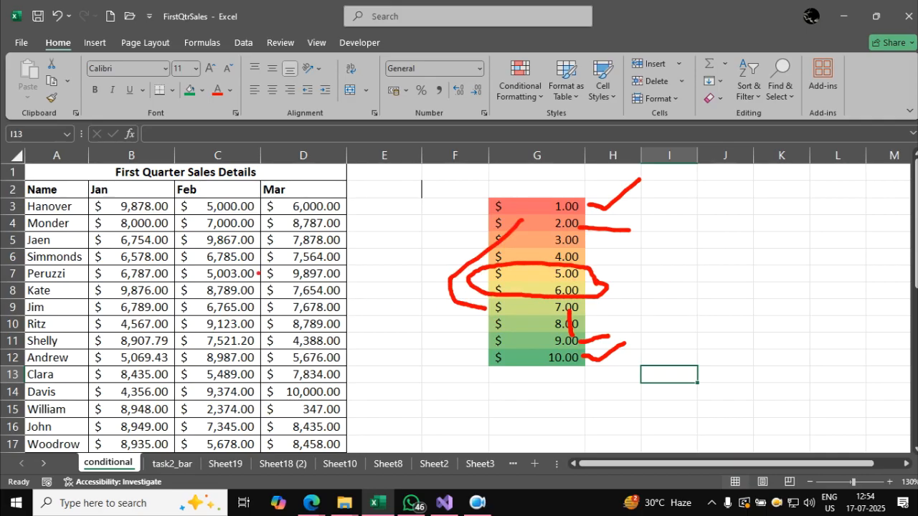
pyautogui.moveTo(206, 280); pyautogui.dragTo(307, 279)
pyautogui.moveTo(221, 325); pyautogui.dragTo(307, 309)
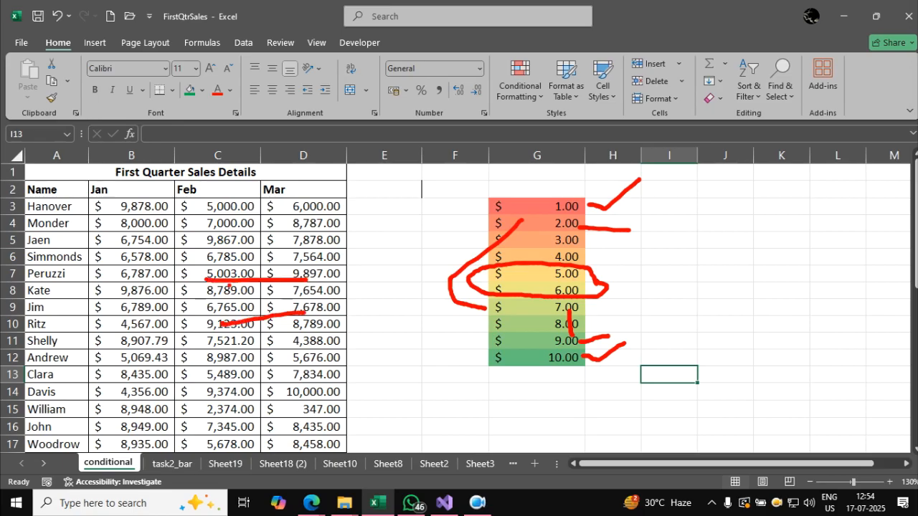
pyautogui.press('Escape')
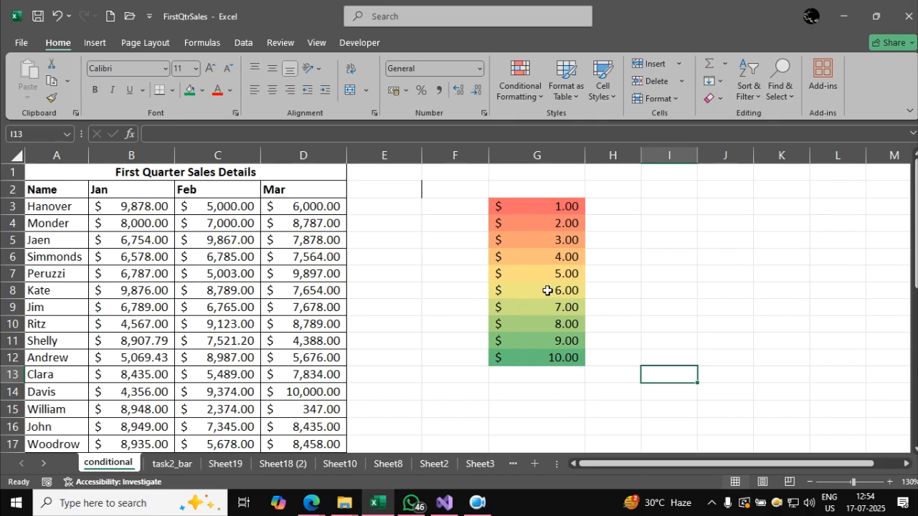
# Remove the color scale by clearing the conditional formatting rules from the entire sheet.
pyautogui.click(520, 84)
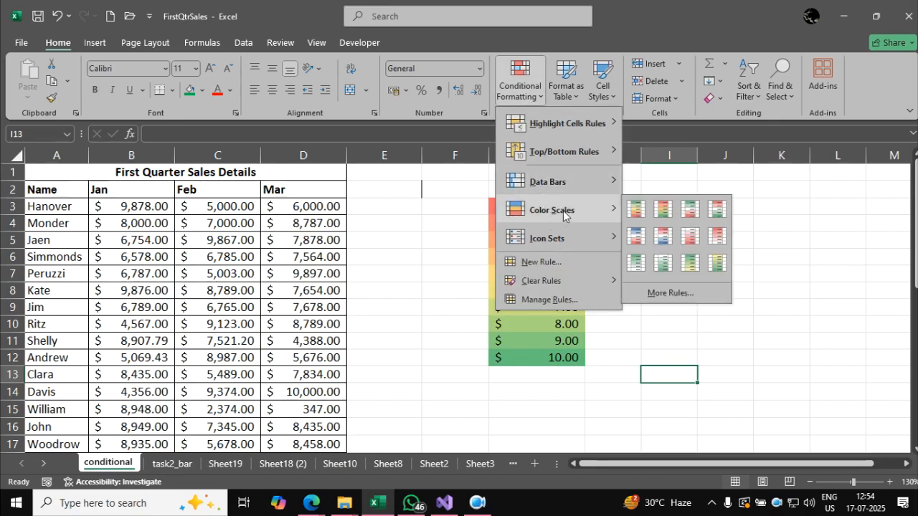
pyautogui.moveTo(585, 280)
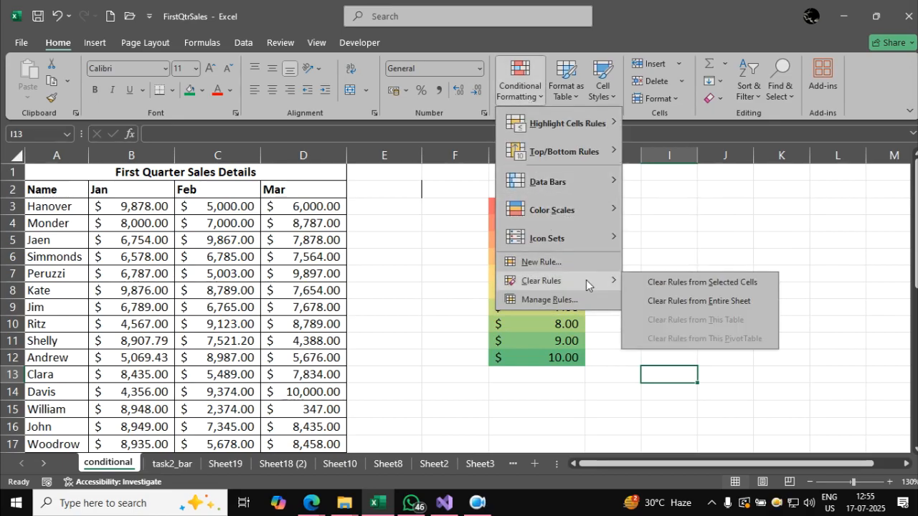
pyautogui.click(669, 302)
pyautogui.click(457, 287)
# Apply the icon set of three plain green, yellow and red circles to the sales figures in B3:D35.
pyautogui.click(165, 207)
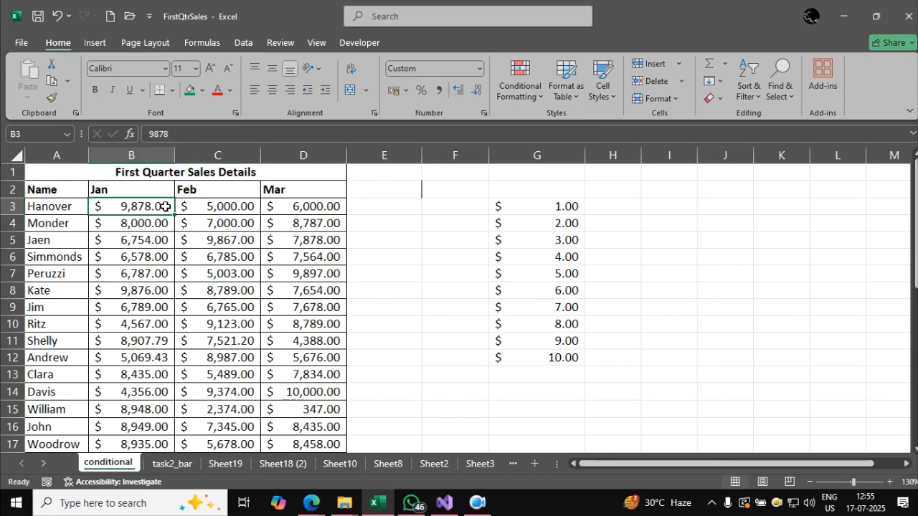
pyautogui.hotkey('ctrl', 'shift', 'Right')
pyautogui.hotkey('ctrl', 'shift', 'Down')
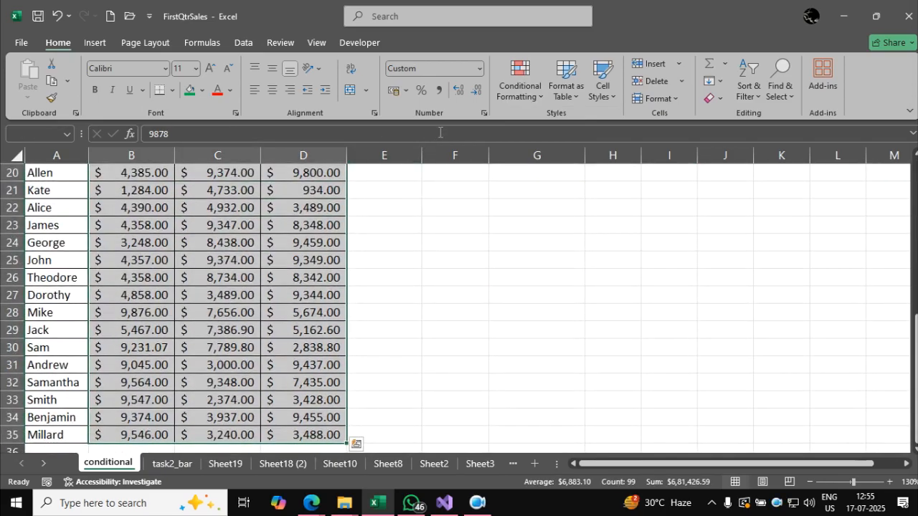
pyautogui.click(541, 96)
pyautogui.moveTo(560, 236)
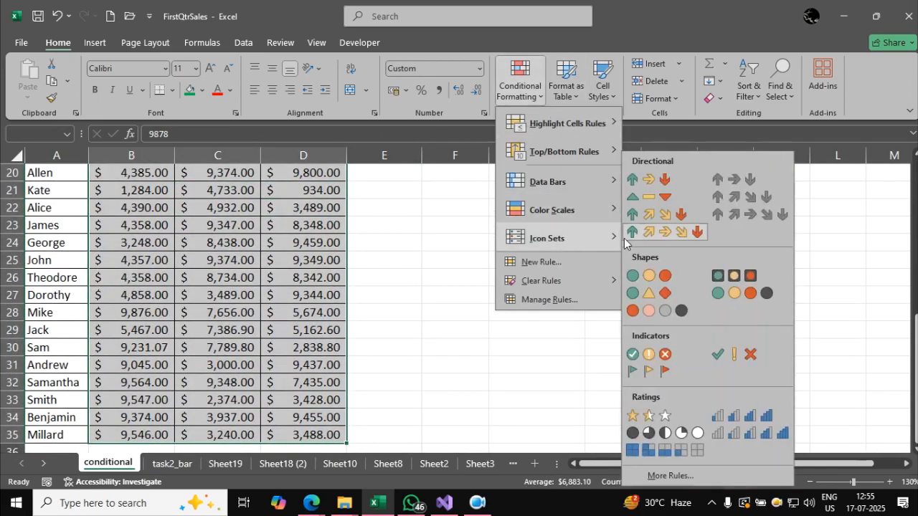
pyautogui.click(644, 276)
pyautogui.click(453, 324)
pyautogui.scroll(6, 447, 321)
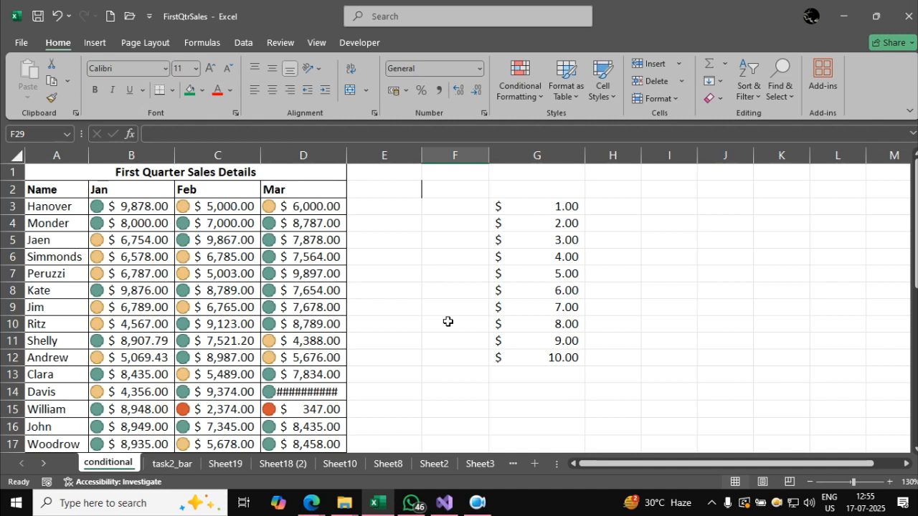
# Apply the icon set of three plain green, yellow and red circles to the number series in G3:G12.
pyautogui.moveTo(557, 356); pyautogui.dragTo(550, 208)
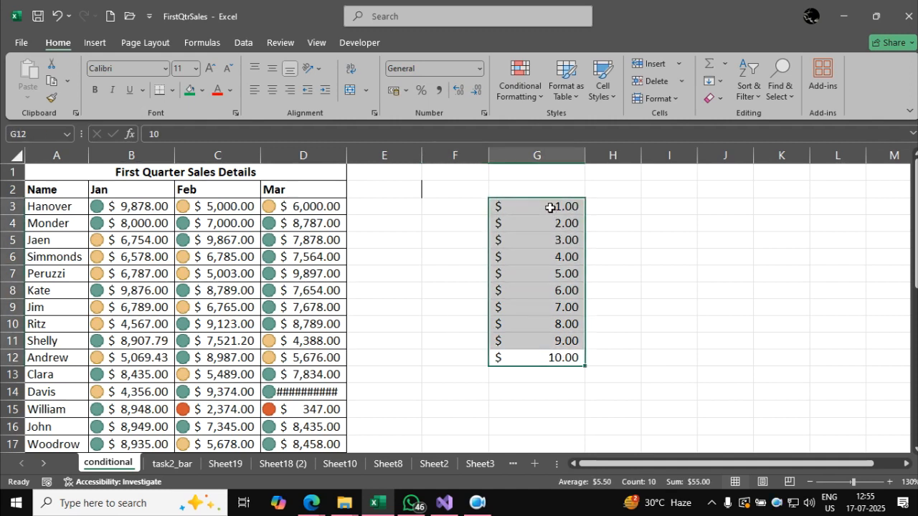
pyautogui.click(519, 79)
pyautogui.moveTo(561, 235)
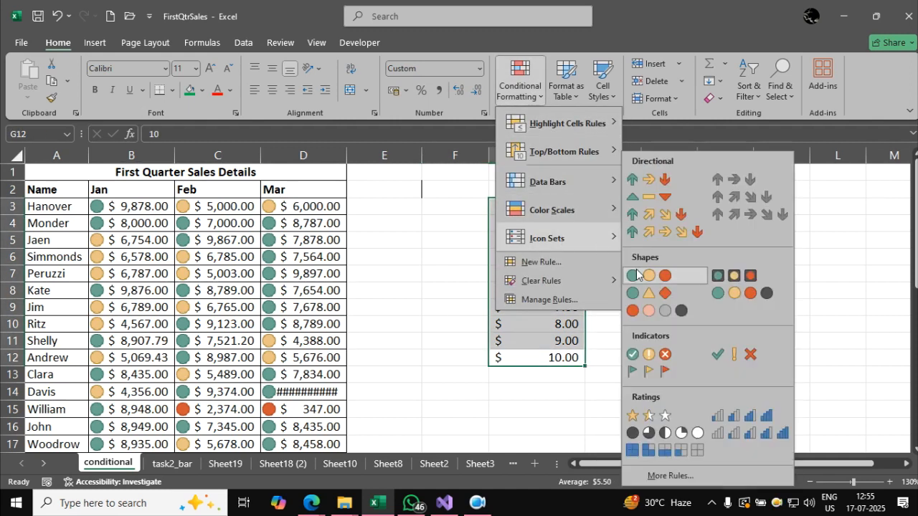
pyautogui.click(634, 275)
pyautogui.click(713, 323)
# Examine which numbers in G3:G12 fall into the green, red and yellow circle groups.
pyautogui.moveTo(565, 365); pyautogui.dragTo(544, 327)
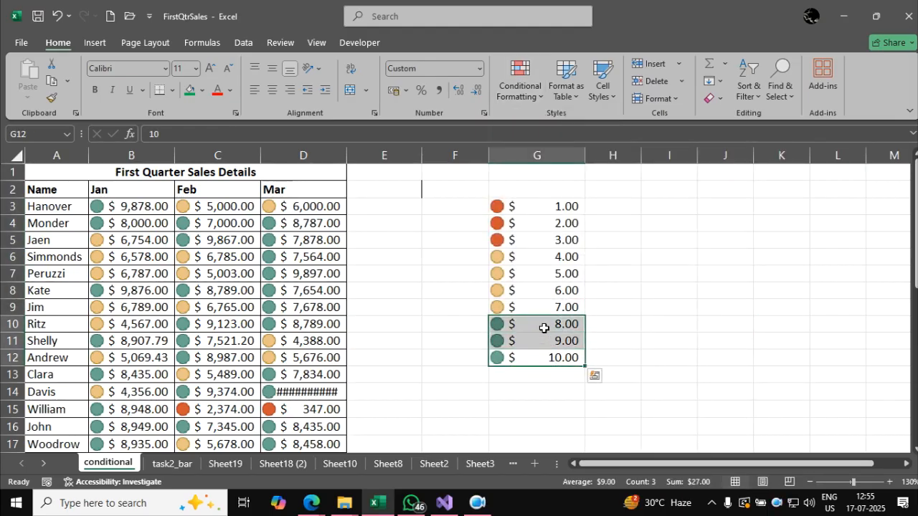
pyautogui.moveTo(519, 242); pyautogui.dragTo(517, 207)
pyautogui.moveTo(529, 257); pyautogui.dragTo(534, 307)
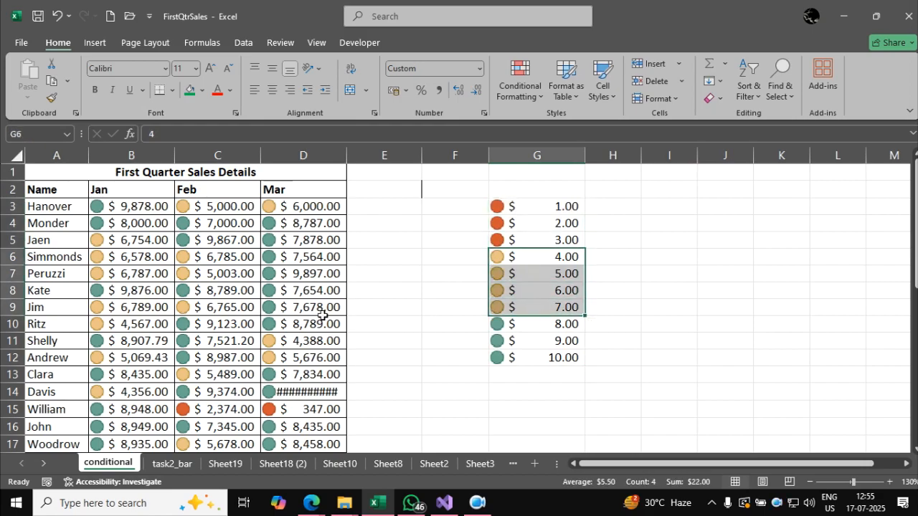
# Widen column D enough to display every March sales figure in full.
pyautogui.click(195, 274)
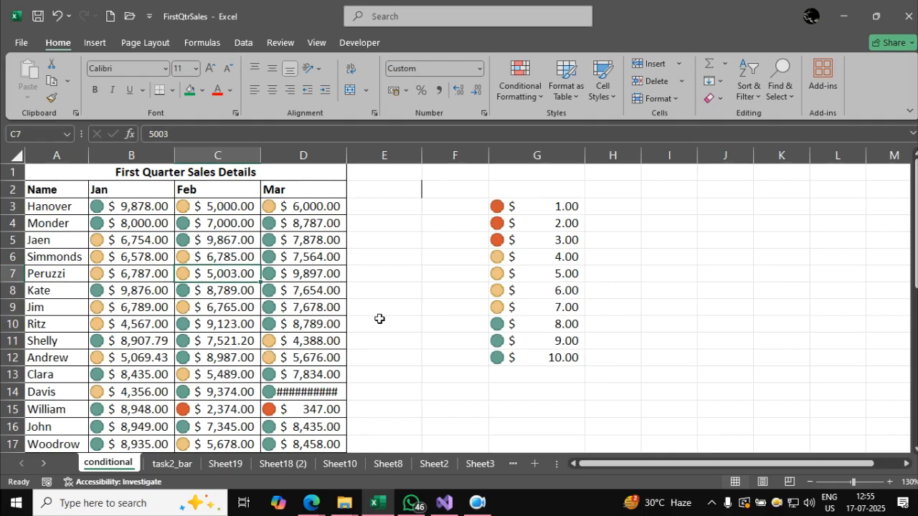
pyautogui.moveTo(347, 156); pyautogui.dragTo(360, 156)
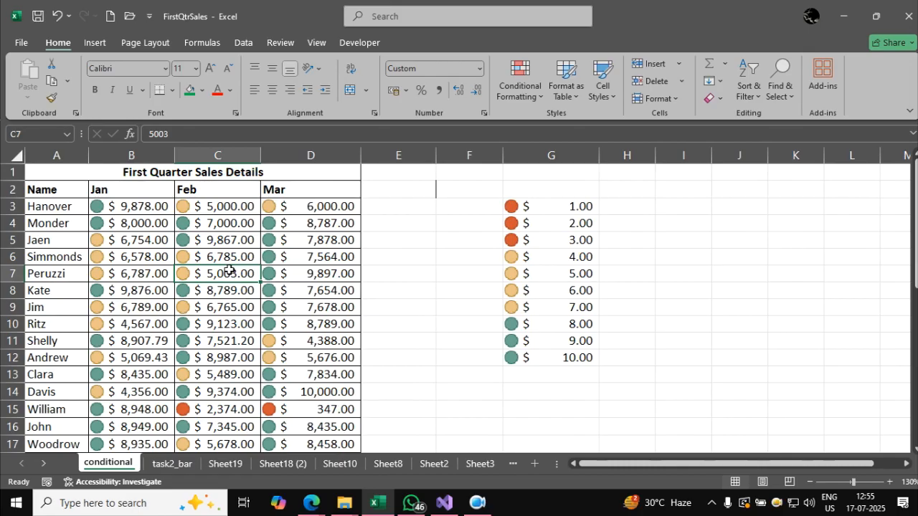
# Compare the circle icons across the sales figures with those in the number series.
pyautogui.click(320, 227)
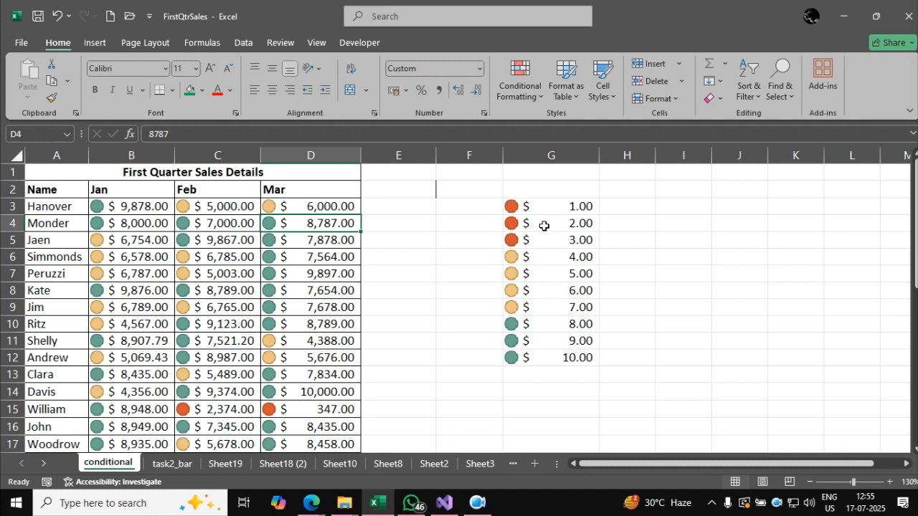
pyautogui.click(315, 409)
pyautogui.click(233, 412)
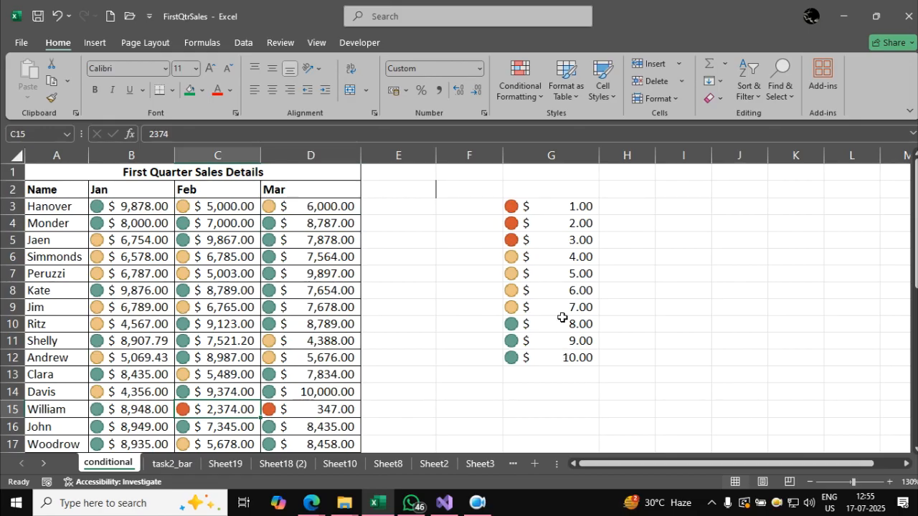
pyautogui.click(625, 327)
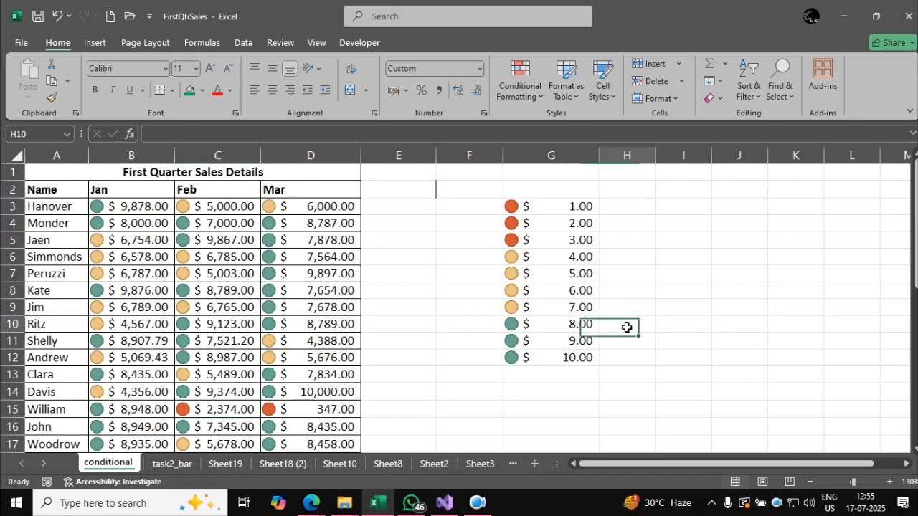
pyautogui.scroll(-2, 625, 327)
pyautogui.scroll(2, 626, 328)
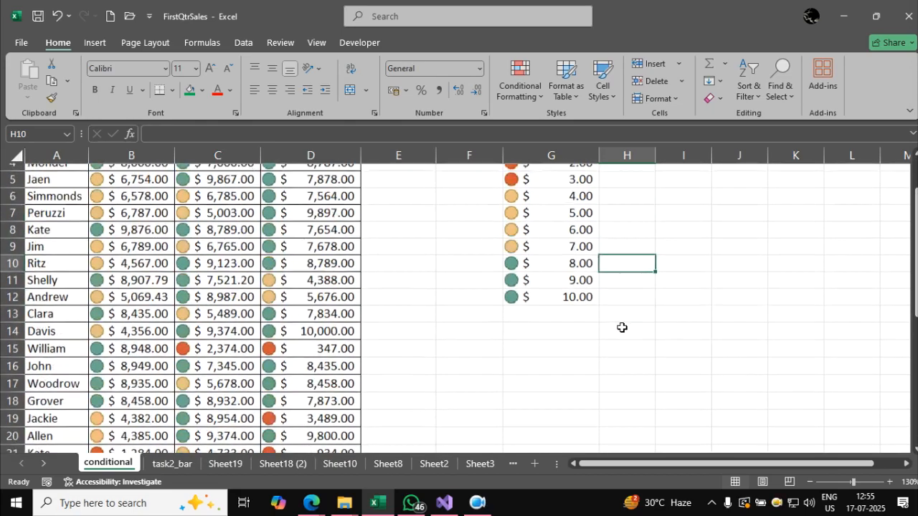
pyautogui.click(618, 286)
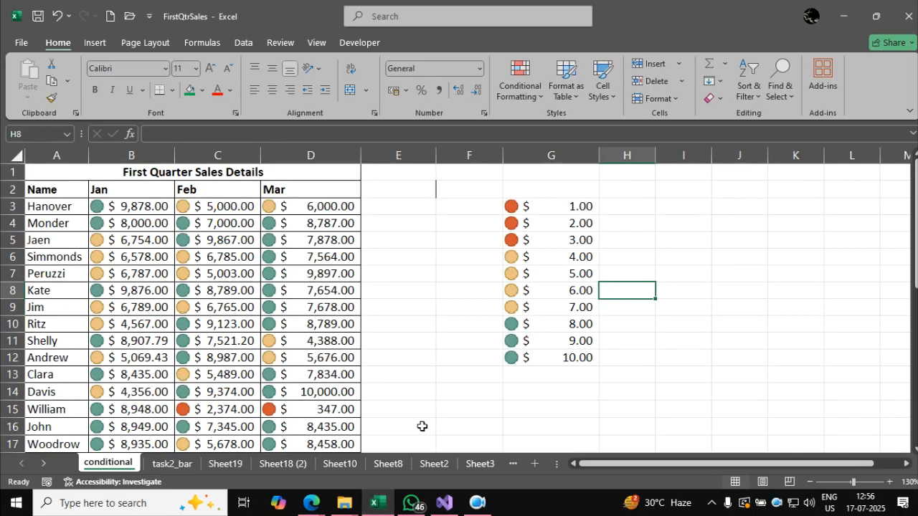
pyautogui.click(444, 384)
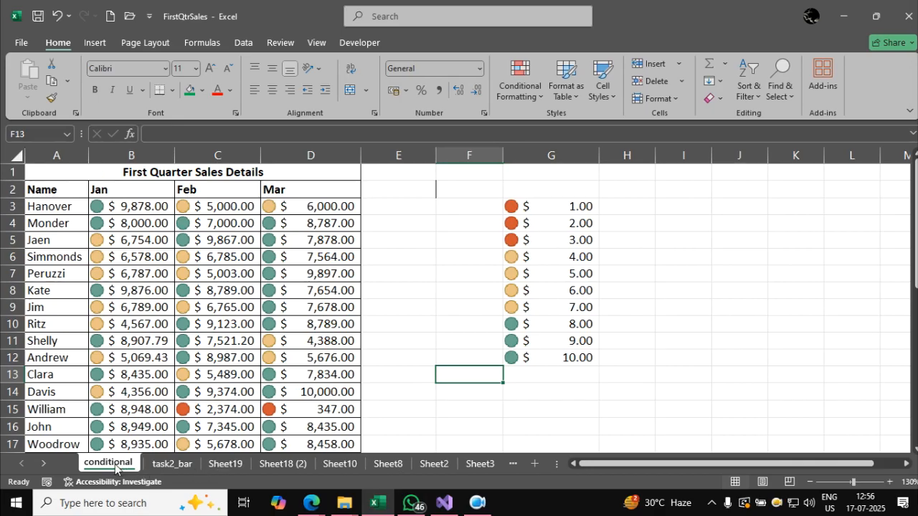
# Review the data bars on the task2_bar sheet and return to the conditional sheet.
pyautogui.click(150, 466)
pyautogui.click(118, 464)
pyautogui.click(166, 464)
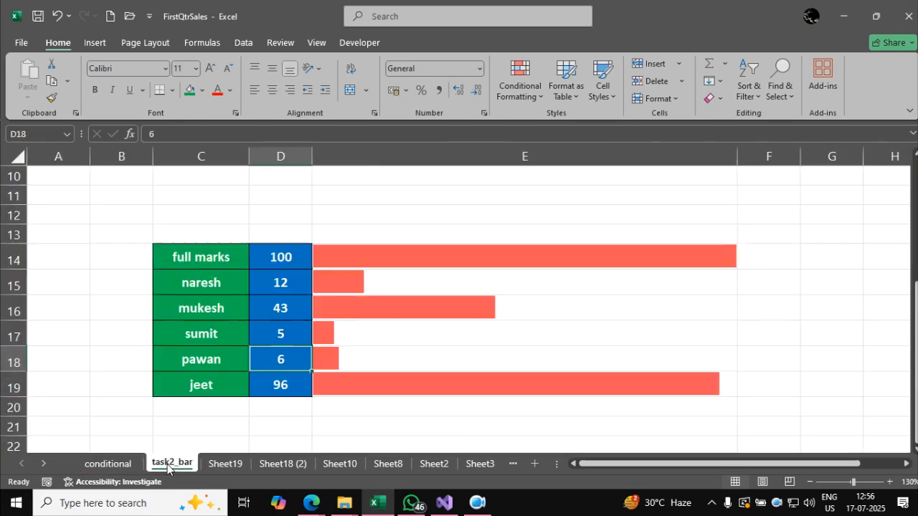
pyautogui.click(121, 465)
pyautogui.click(620, 308)
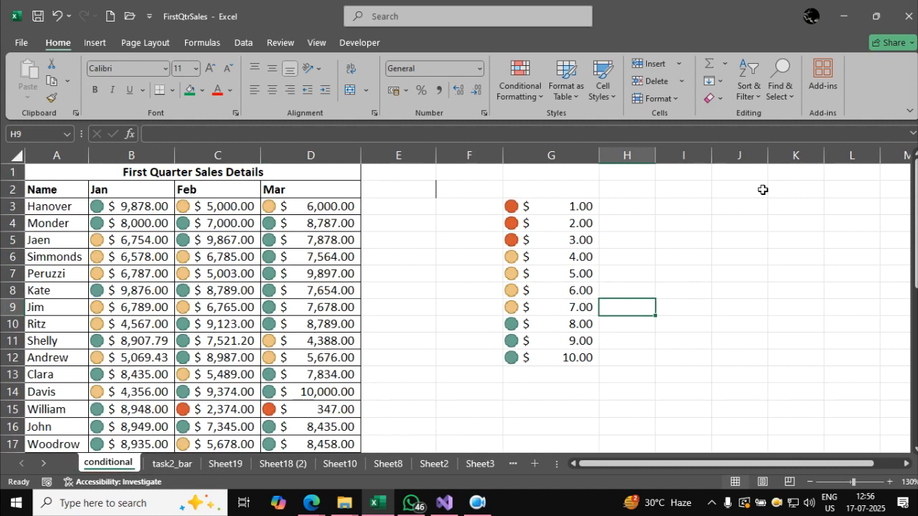
# Close the FirstQtrSales workbook, saving its changes.
pyautogui.click(906, 16)
pyautogui.click(500, 345)
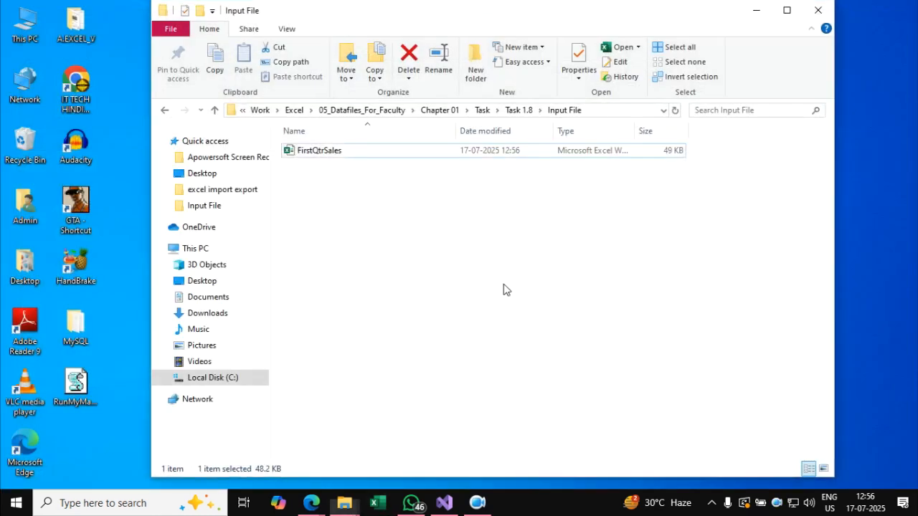
# Switch to a blank Notepad document, make its window taller, move it up and zoom the text to 220%.
pyautogui.press('super+r')
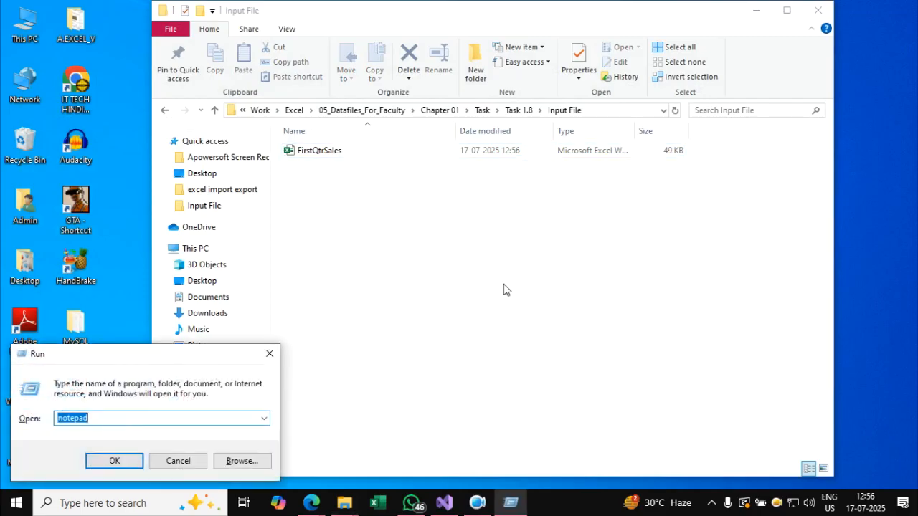
pyautogui.press('Return')
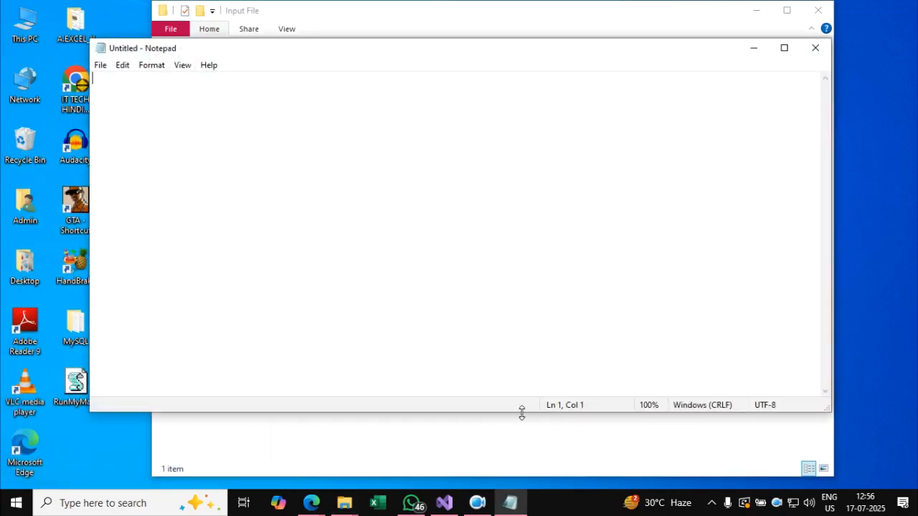
pyautogui.moveTo(524, 420); pyautogui.dragTo(526, 479)
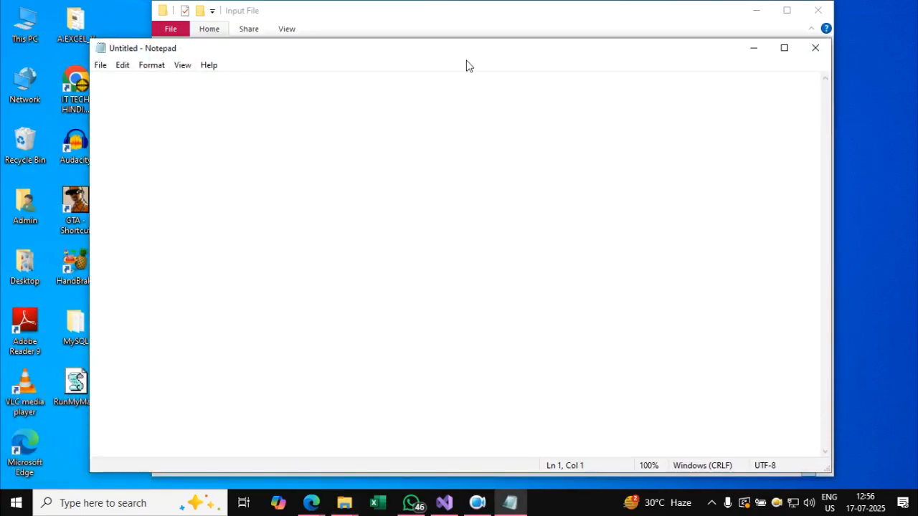
pyautogui.click(463, 32)
pyautogui.click(107, 143)
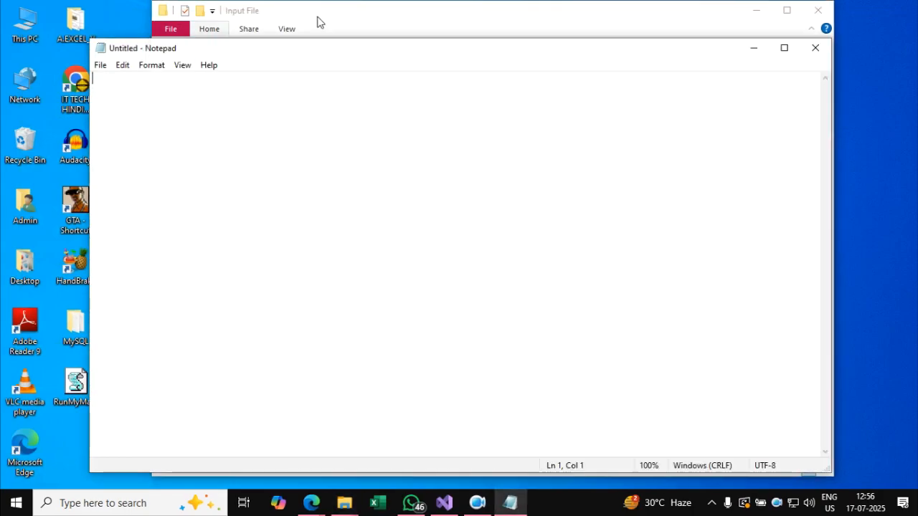
pyautogui.moveTo(326, 41); pyautogui.dragTo(325, 15)
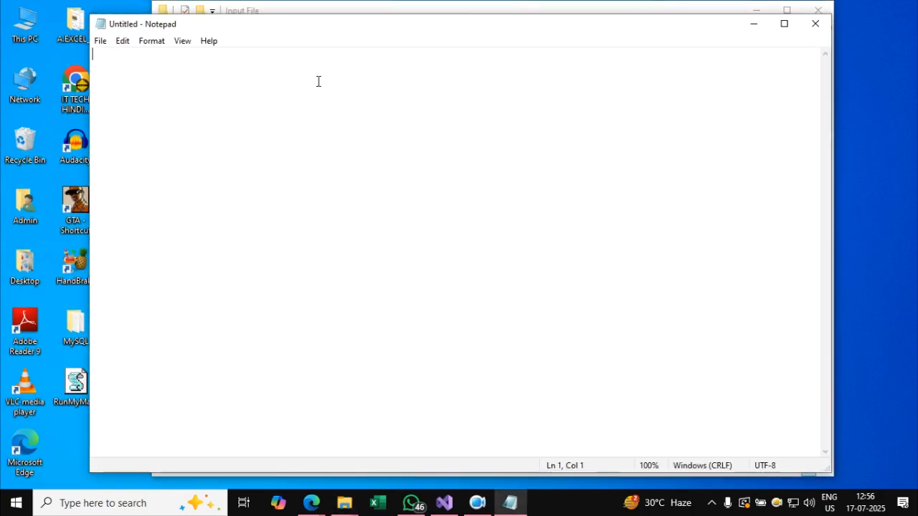
pyautogui.keyDown('ctrl'); pyautogui.scroll(12, 320, 85); pyautogui.keyUp('ctrl')
# Write the heading "cell reference :" and underline it with a row of dashes.
pyautogui.write('Cell reference')
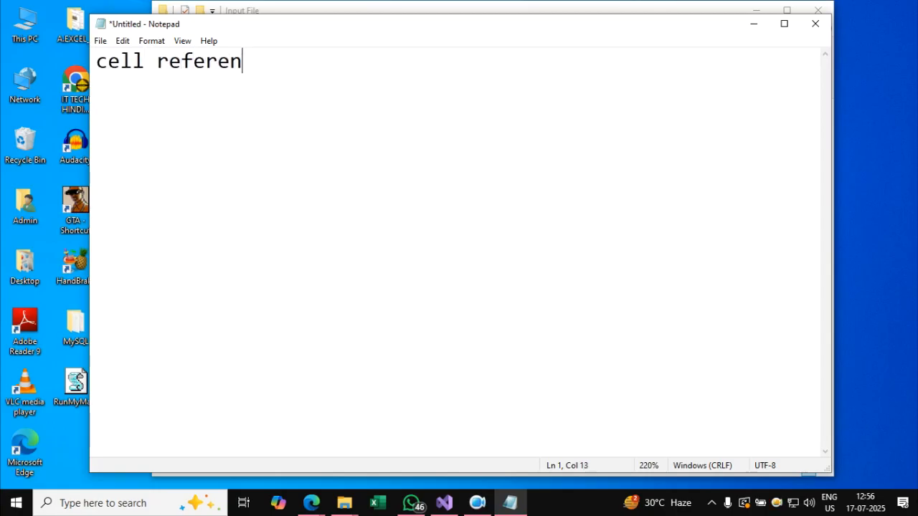
pyautogui.write(' :')
pyautogui.press('Return')
pyautogui.write('------------------------')
pyautogui.press('Return')
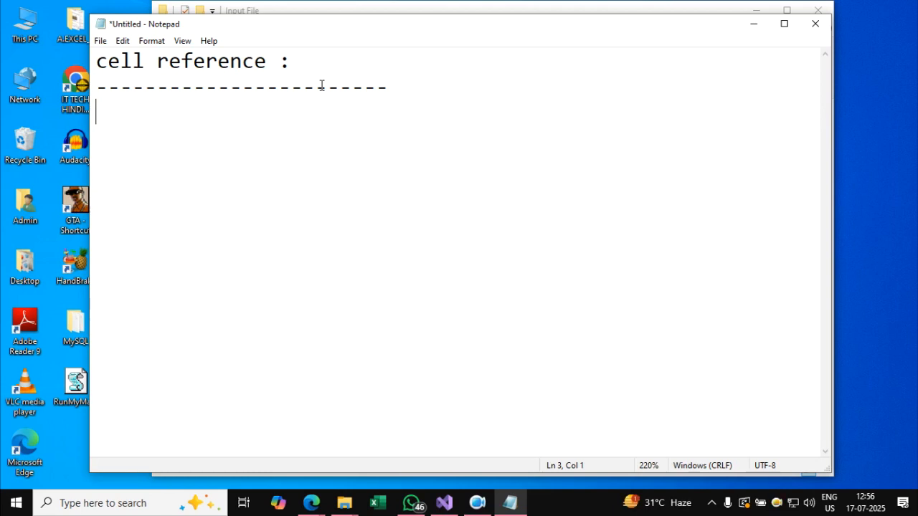
# Add the bullet "* Name of cell / Address of cell / Location of cell" below the heading.
pyautogui.write('* Name')
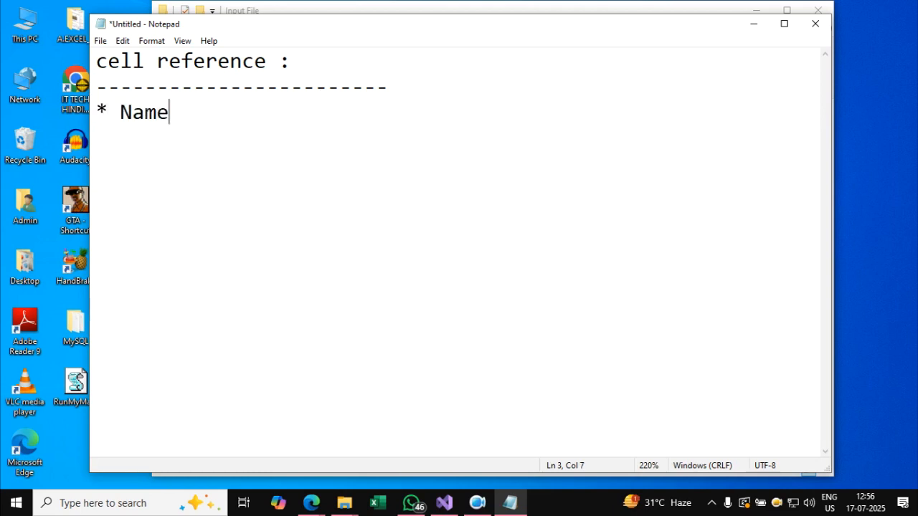
pyautogui.write(' of cell ')
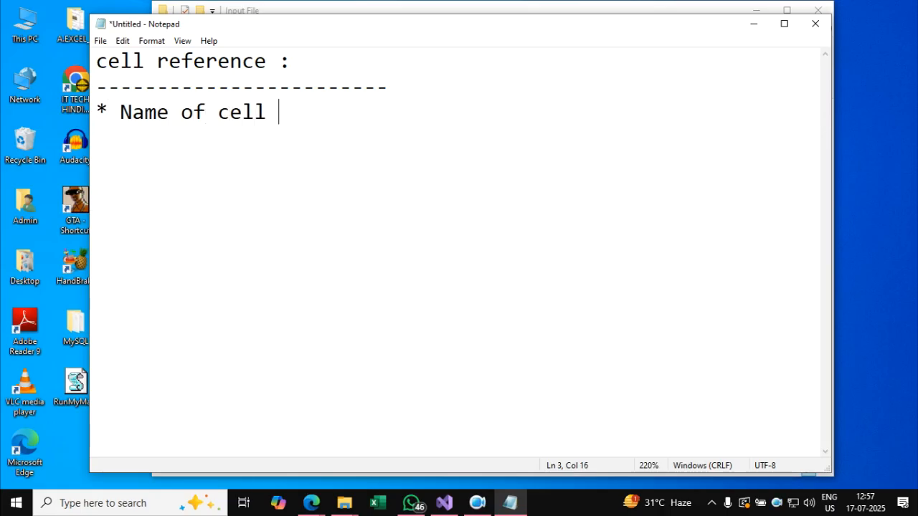
pyautogui.write('/ Addres')
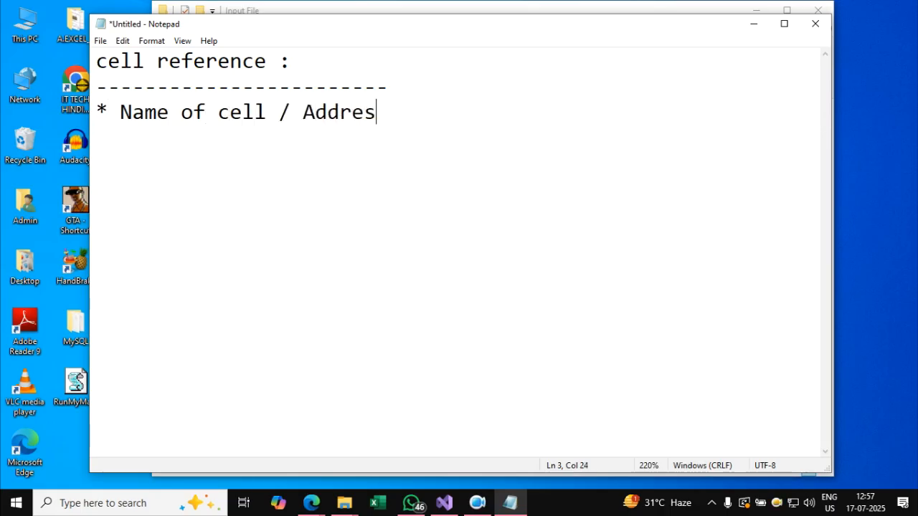
pyautogui.write('s of cell ')
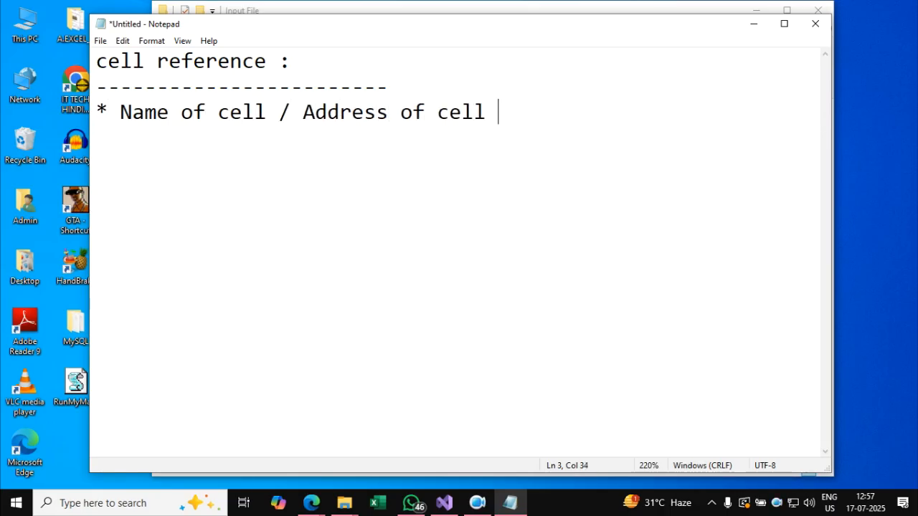
pyautogui.write('/ Locati')
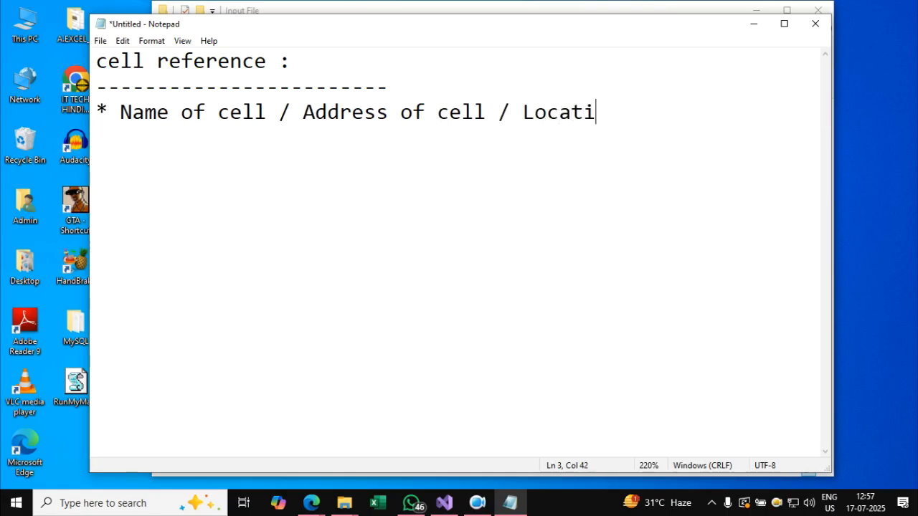
pyautogui.write('on of cell')
pyautogui.press('Return')
pyautogui.press('Return')
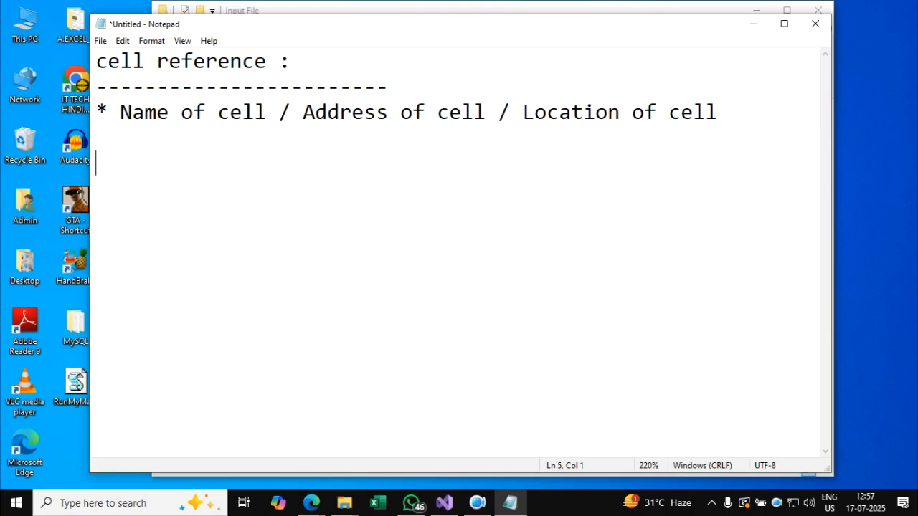
# Add a second bullet directly below the first reading "* To connect one cell with other cell.".
pyautogui.press('BackSpace')
pyautogui.write('* ')
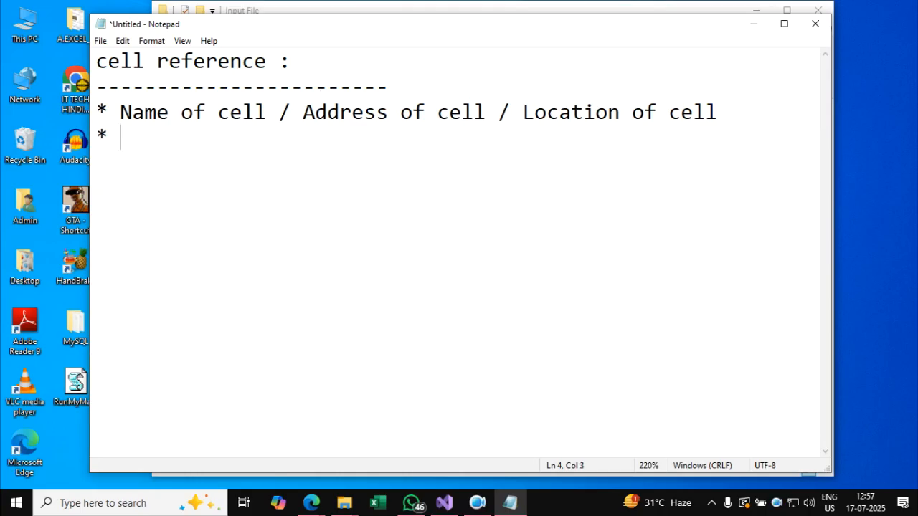
pyautogui.write('To connect')
pyautogui.press('BackSpace')
pyautogui.write('ct one cell with other cell.')
pyautogui.press('Return')
pyautogui.press('Return')
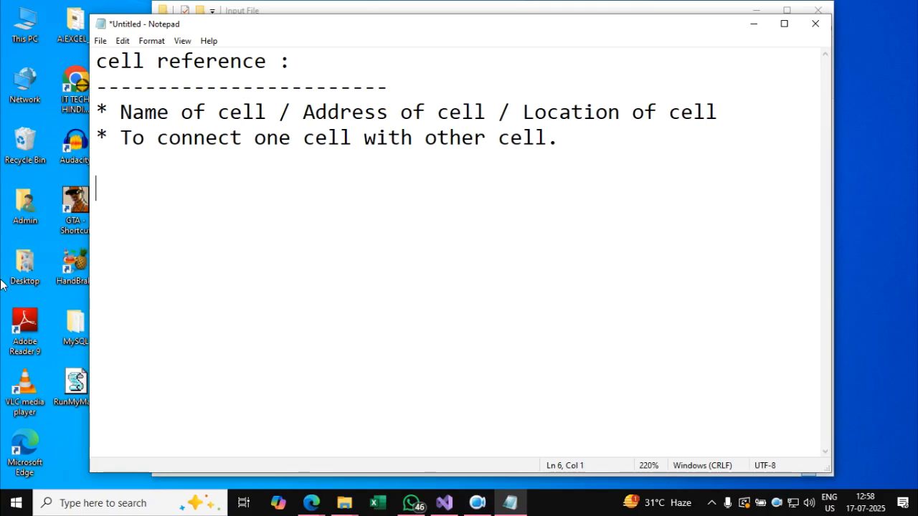
# Add a separator row of dashes below the bullets and write "There are 4 ways to implement reference in excel....." under it.
pyautogui.click(320, 506)
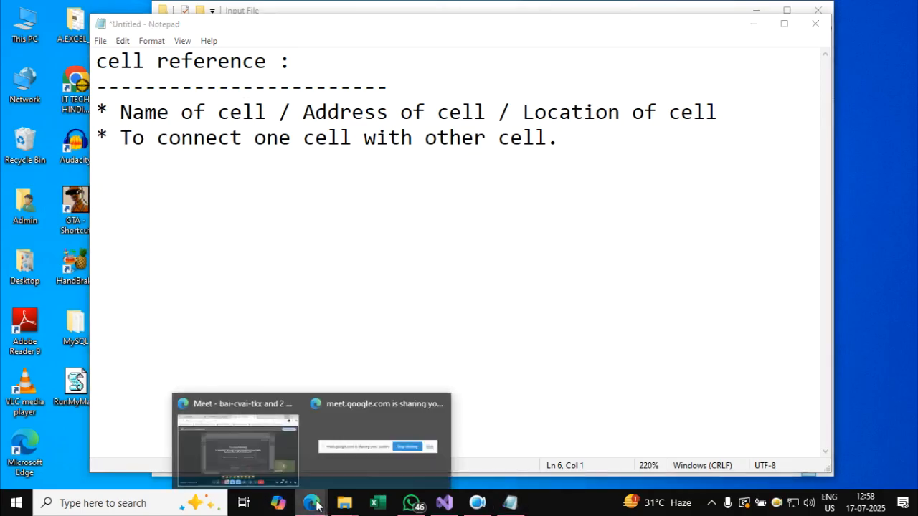
pyautogui.click(294, 203)
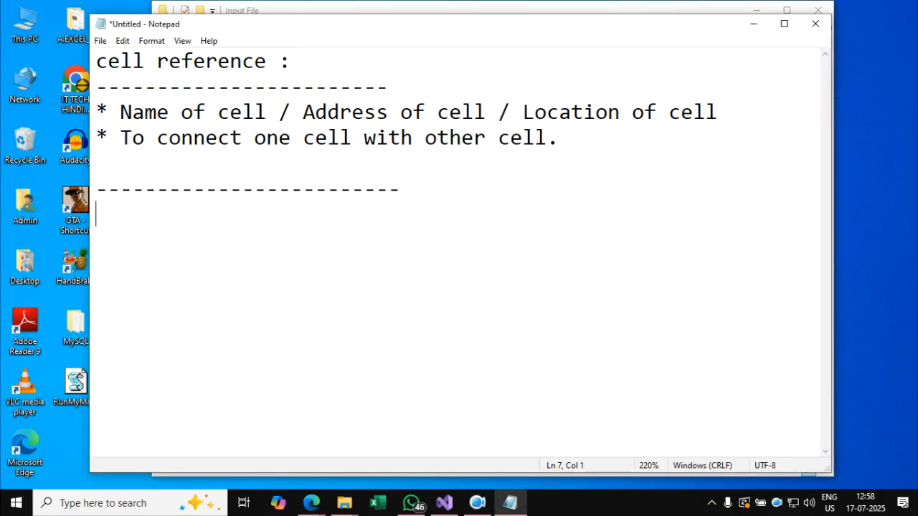
pyautogui.write('T')
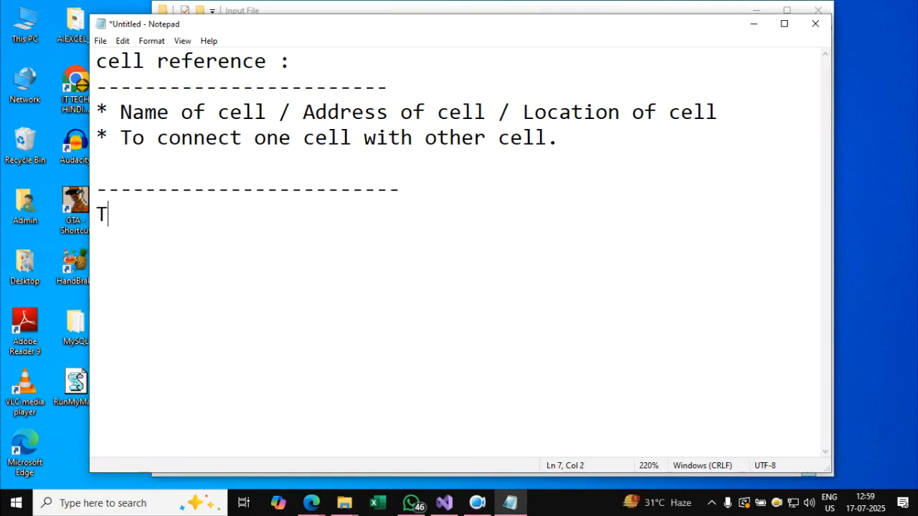
pyautogui.write('e')
pyautogui.press('BackSpace')
pyautogui.write('eh')
pyautogui.press('BackSpace')
pyautogui.press('BackSpace')
pyautogui.write('here are 3')
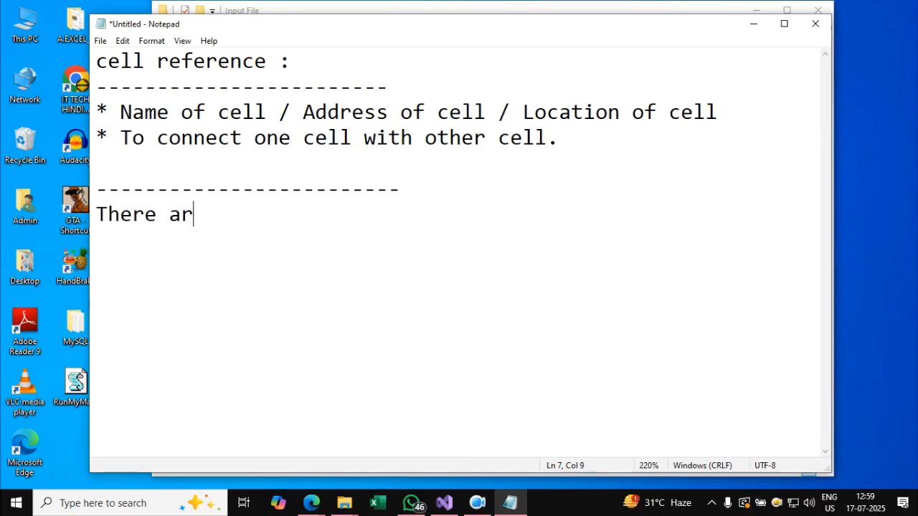
pyautogui.press('BackSpace')
pyautogui.press('BackSpace')
pyautogui.write('4')
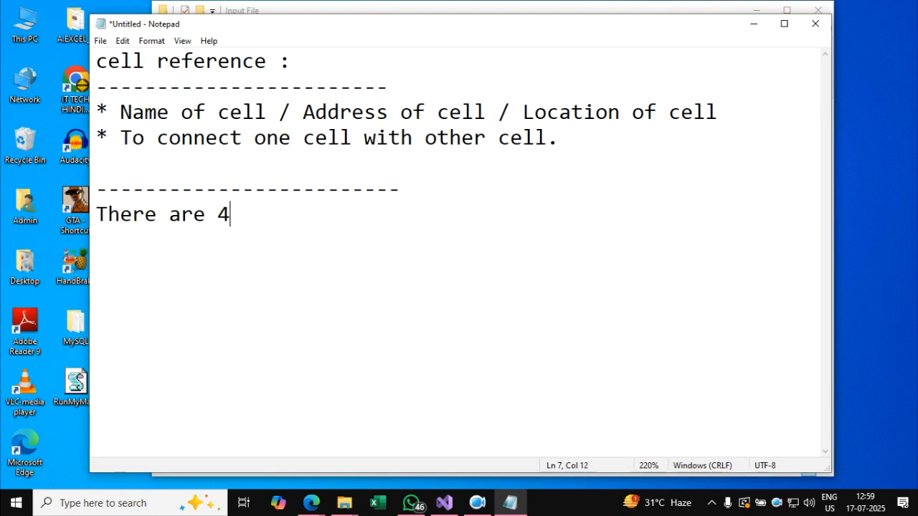
pyautogui.write(' ways to im')
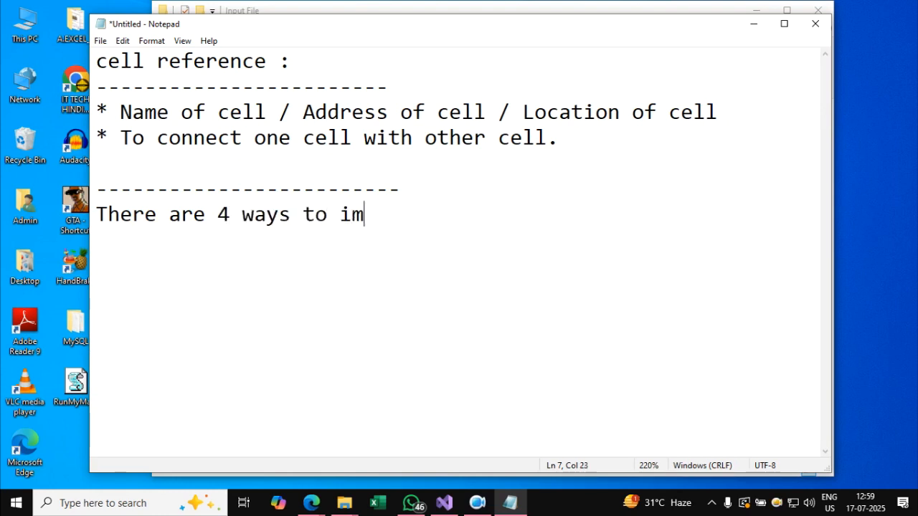
pyautogui.write('plement refe')
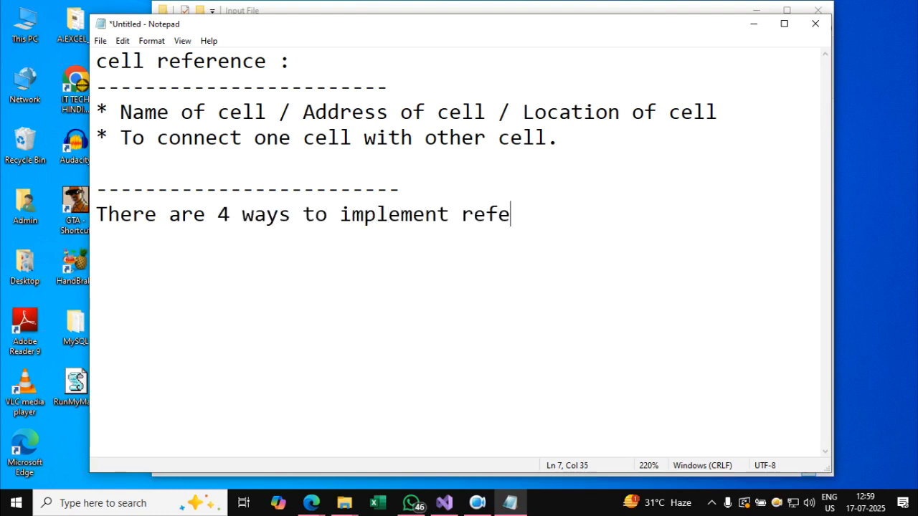
pyautogui.write('rence in excel.....')
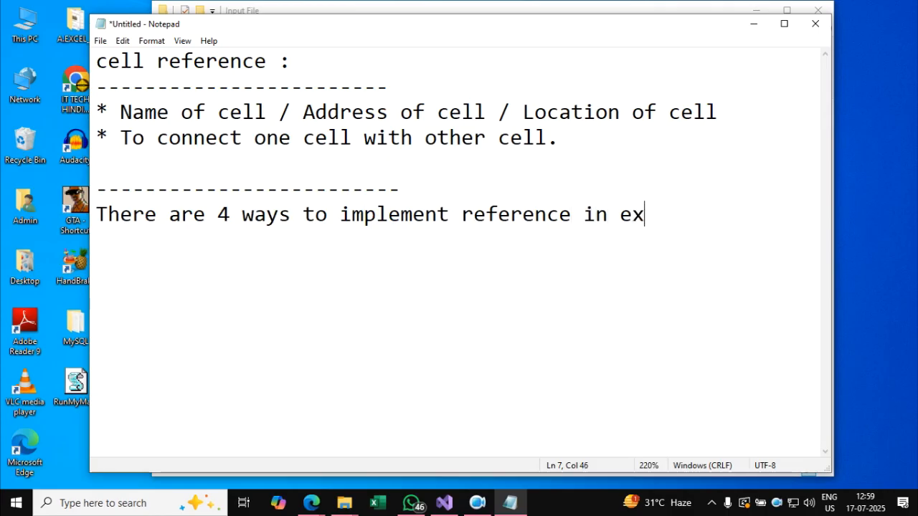
pyautogui.press('Return')
pyautogui.press('Return')
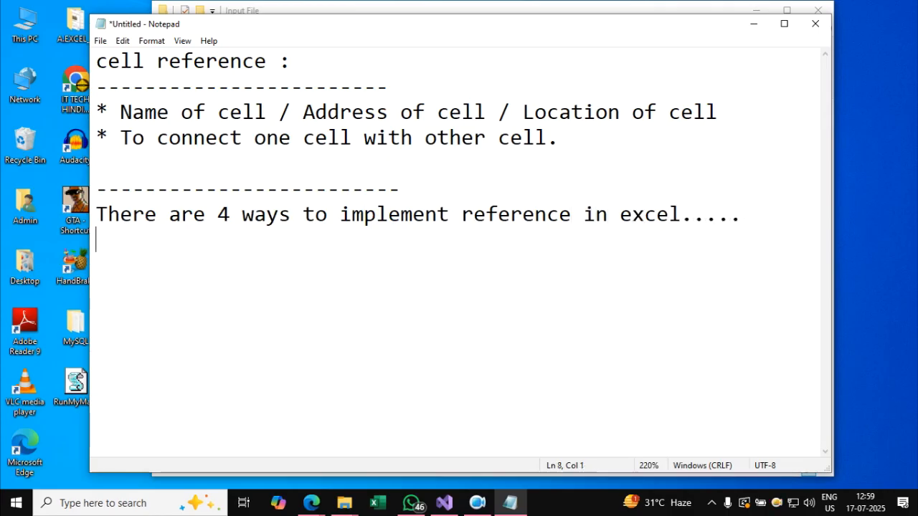
# Add the heading "1. relative reference:" underlined with a row of dashes, and reduce the text zoom to 180%.
pyautogui.write('1')
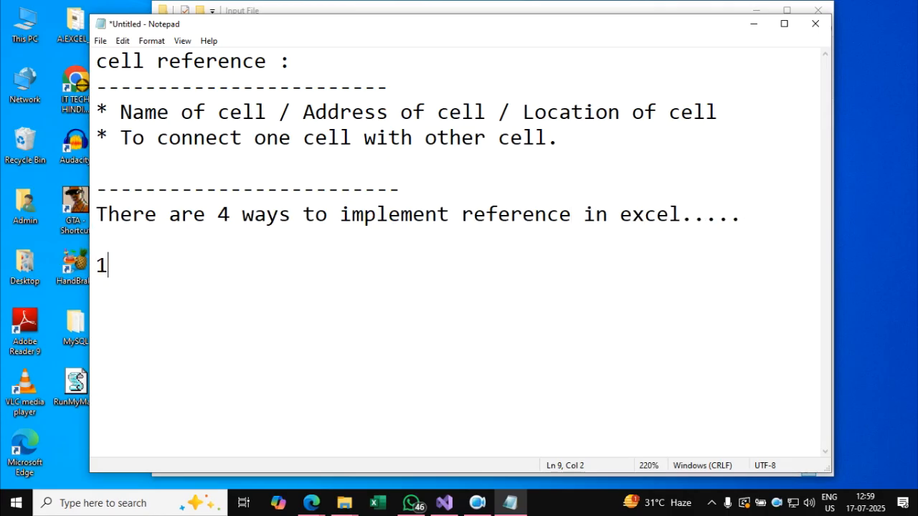
pyautogui.write('. relative ')
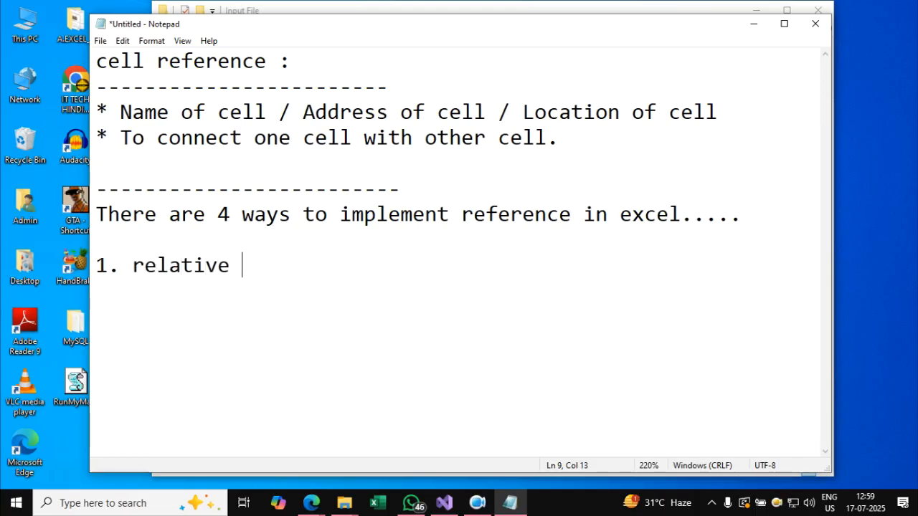
pyautogui.write('reference:')
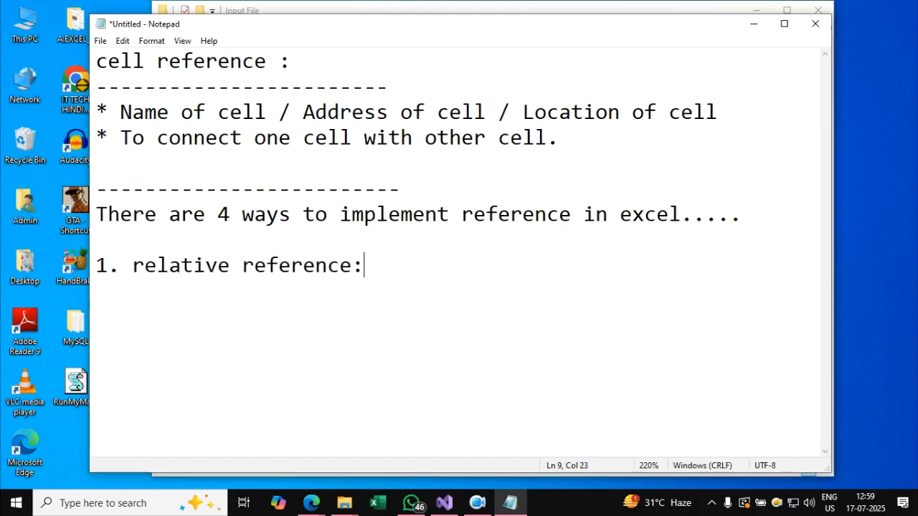
pyautogui.press('Return')
pyautogui.write('--------------------')
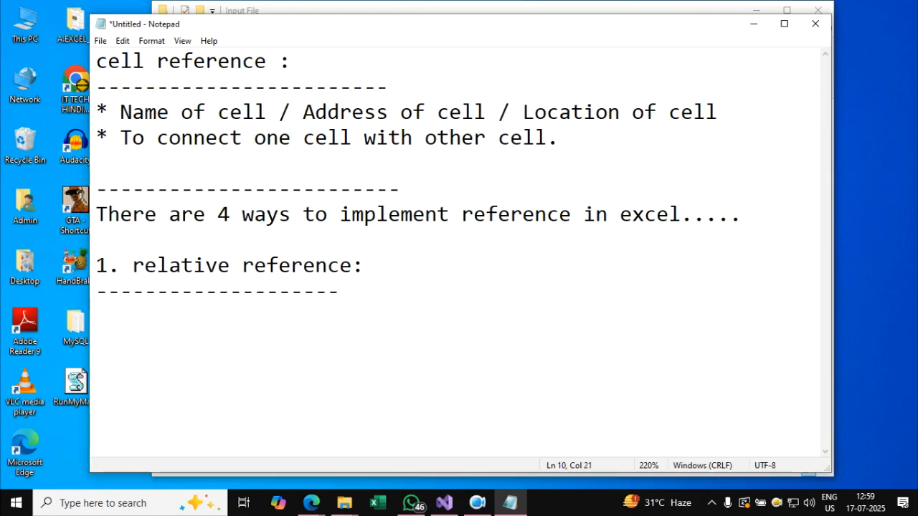
pyautogui.keyDown('ctrl'); pyautogui.scroll(-4, 389, 126); pyautogui.keyUp('ctrl')
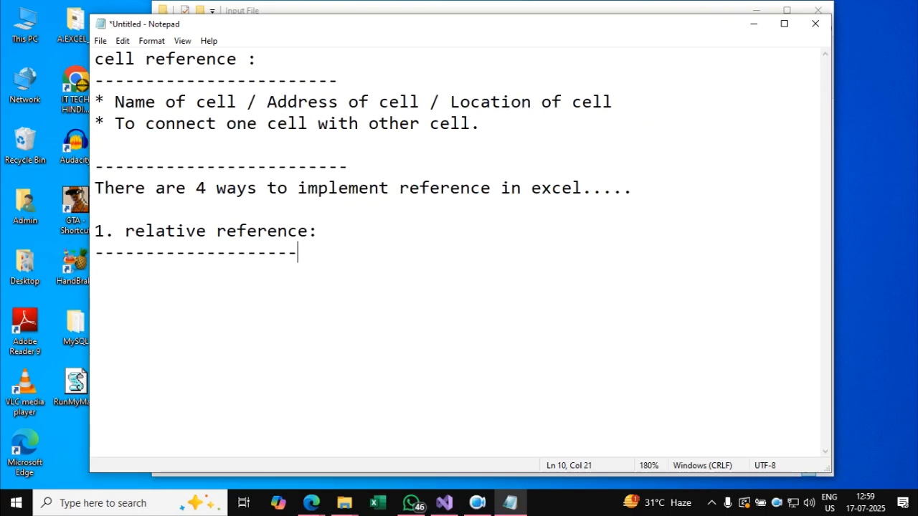
pyautogui.moveTo(431, 31); pyautogui.dragTo(435, 20)
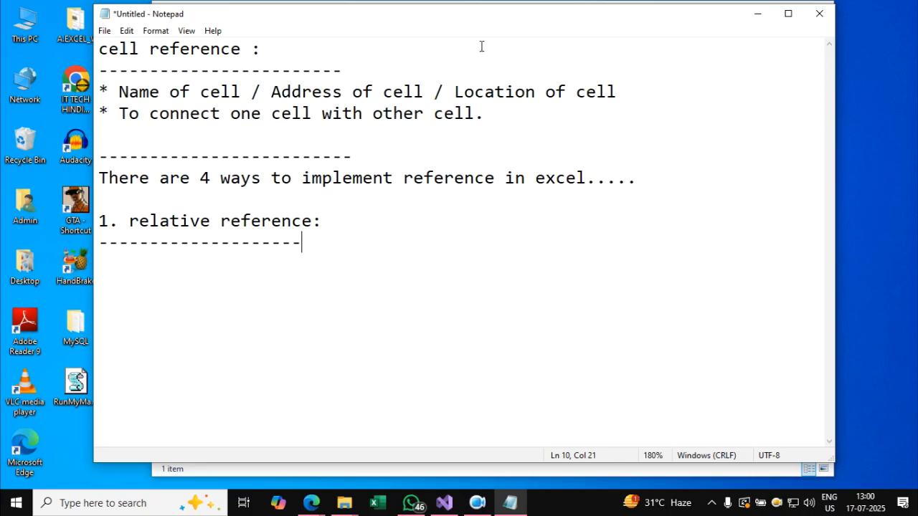
# Write the example reference "=D3" on the line directly below the relative reference heading's dashes.
pyautogui.press('Return')
pyautogui.press('Return')
pyautogui.press('BackSpace')
pyautogui.write('=')
pyautogui.write('D3')
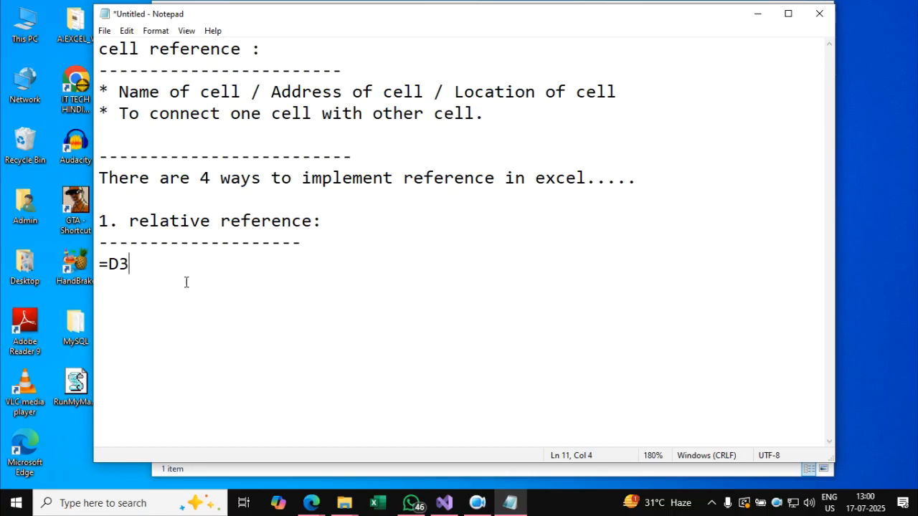
pyautogui.moveTo(151, 268); pyautogui.dragTo(98, 264)
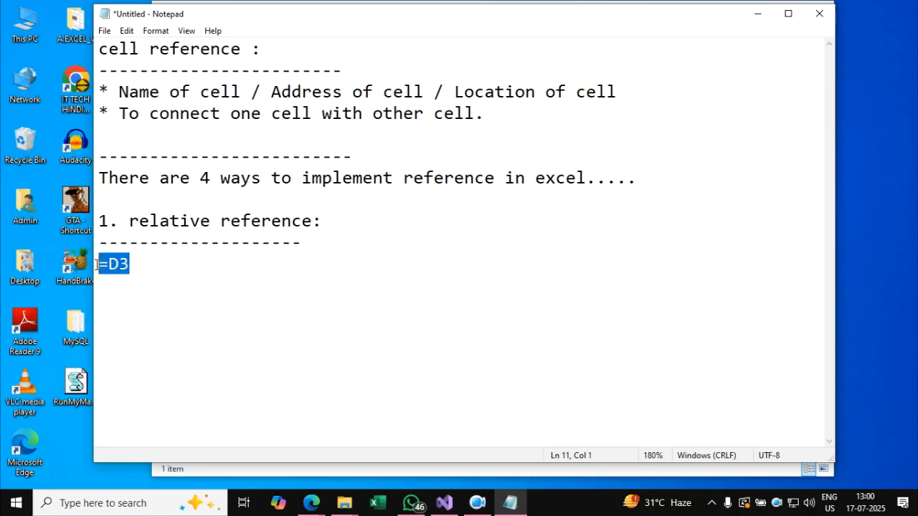
pyautogui.click(149, 262)
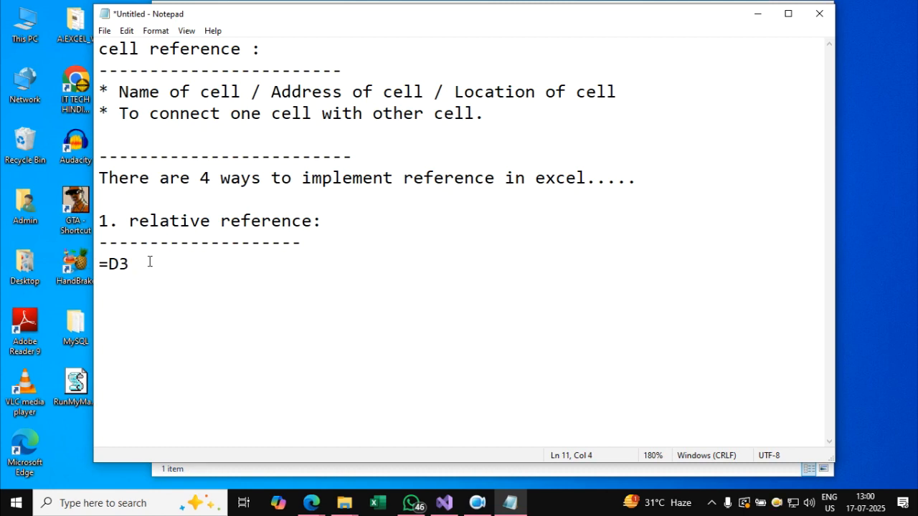
# Clear the Notepad and Input File folder windows off the desktop and start Excel with a blank workbook.
pyautogui.click(756, 13)
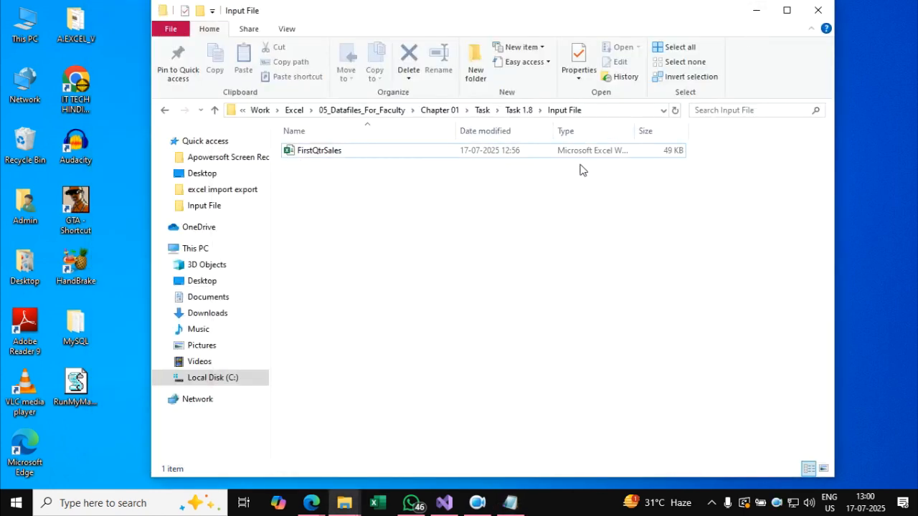
pyautogui.click(806, 16)
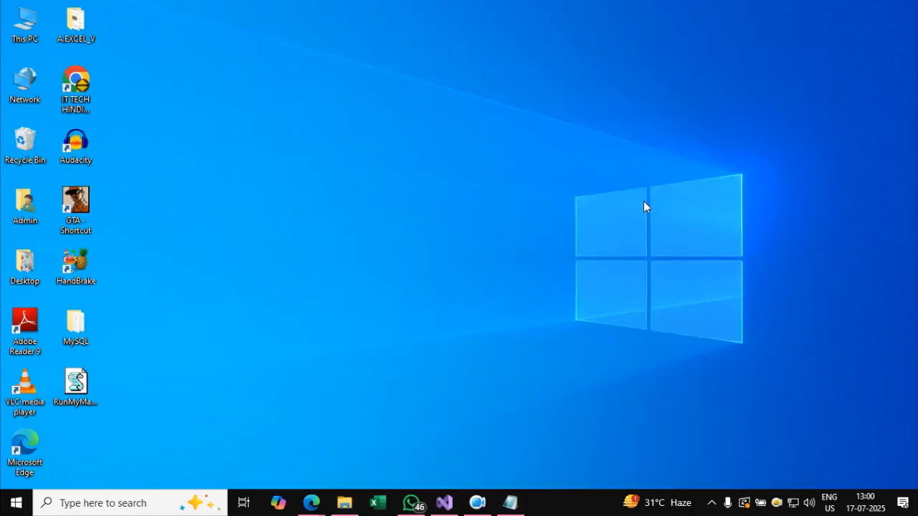
pyautogui.press('super')
pyautogui.write('exce')
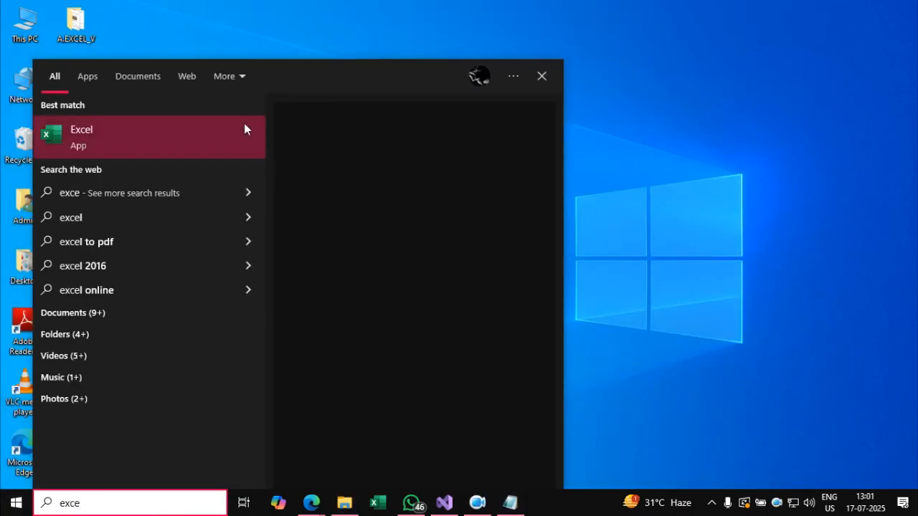
pyautogui.click(402, 154)
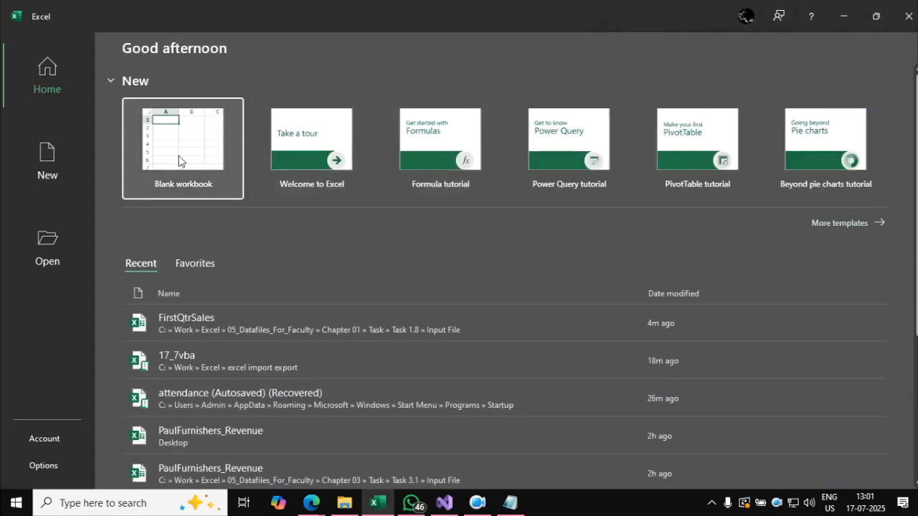
pyautogui.click(180, 160)
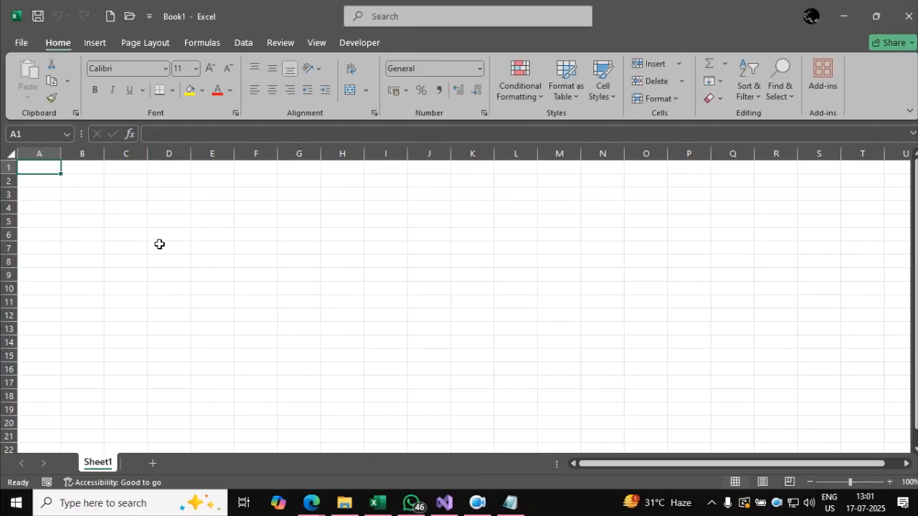
# Fill the range C3:H16 with the formula =RANDBETWEEN(1,100).
pyautogui.moveTo(122, 197); pyautogui.dragTo(328, 371)
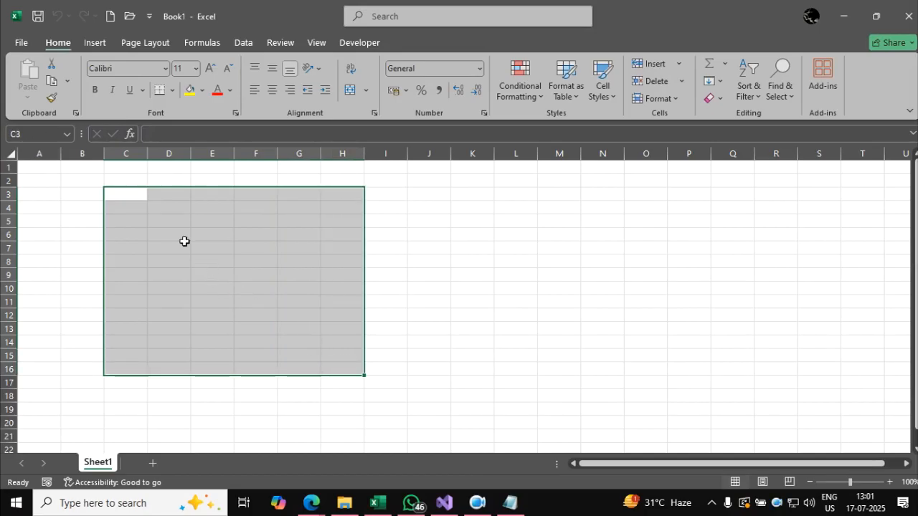
pyautogui.click(129, 195)
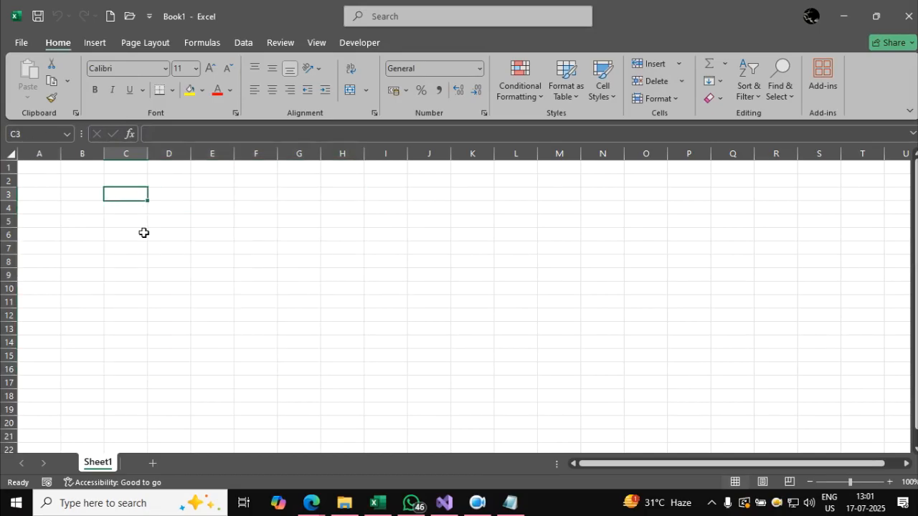
pyautogui.moveTo(131, 193); pyautogui.dragTo(329, 369)
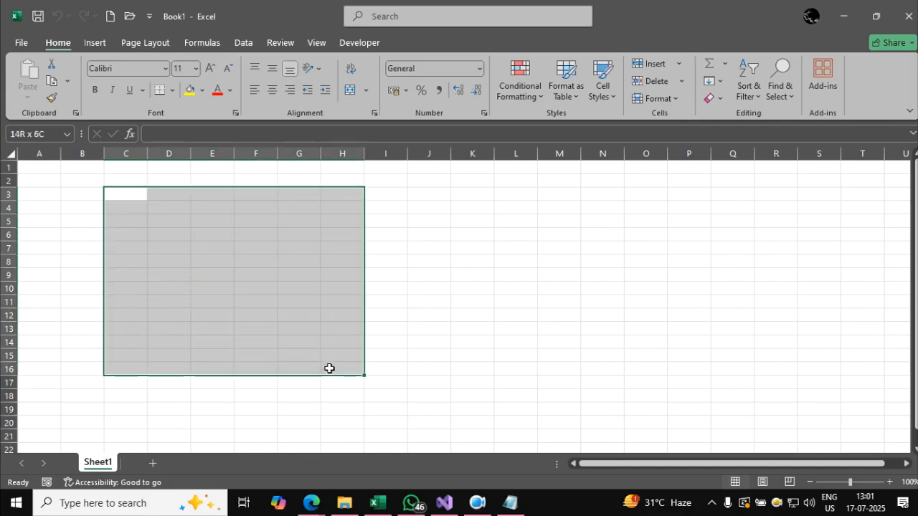
pyautogui.moveTo(329, 368); pyautogui.dragTo(327, 369)
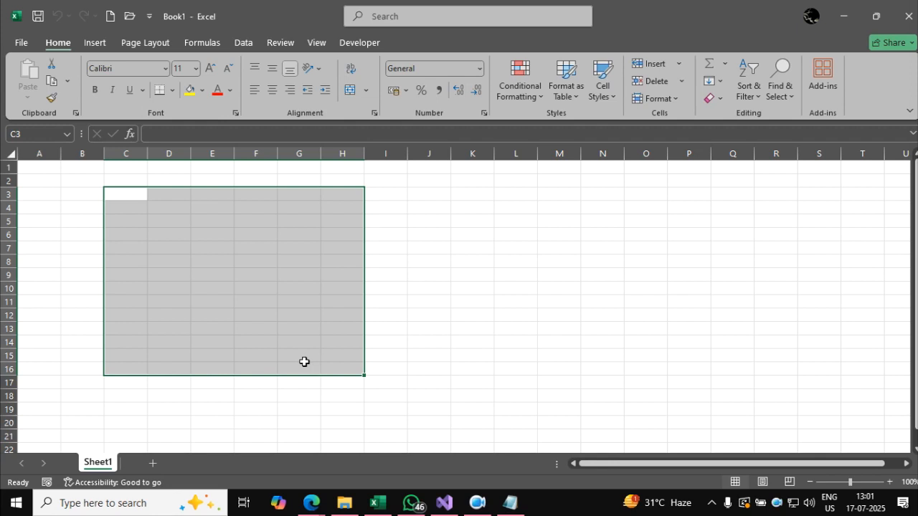
pyautogui.write('=randb')
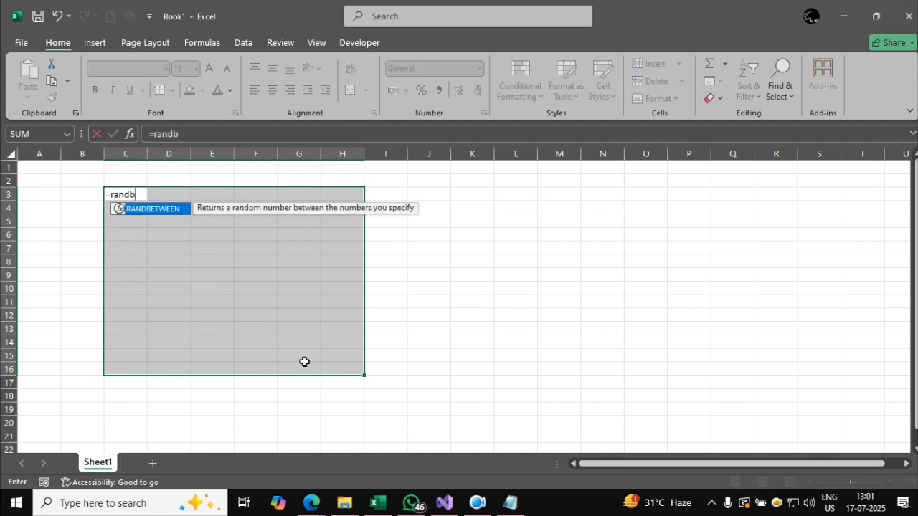
pyautogui.write('etween(1,1')
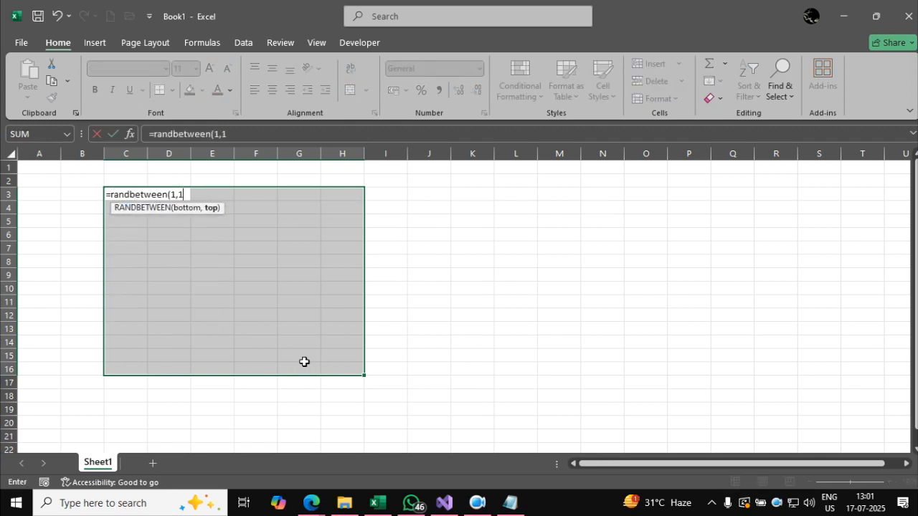
pyautogui.write('00)')
pyautogui.hotkey('ctrl', 'Return')
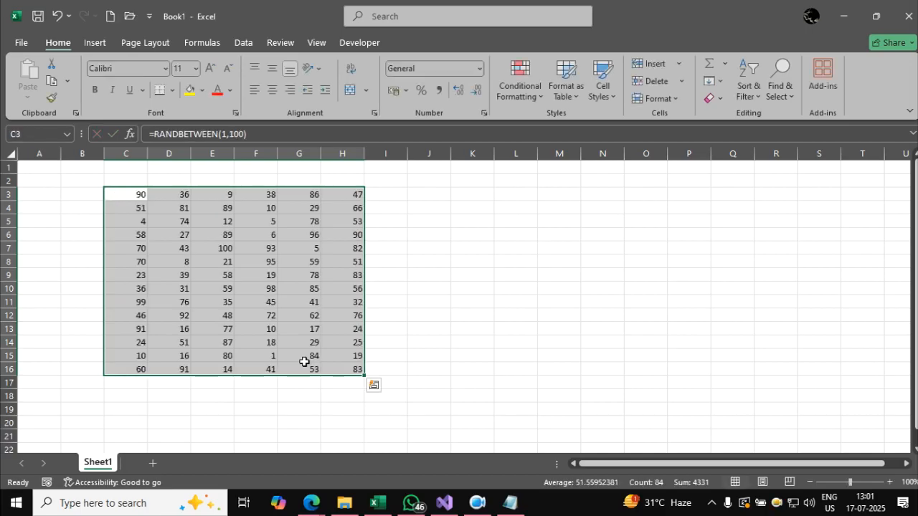
# Replace the random-number formulas in C3:H16 with their static values and deselect the range.
pyautogui.hotkey('ctrl', 'c')
pyautogui.hotkey('alt', 'e')
pyautogui.press('s')
pyautogui.press('v')
pyautogui.press('Return')
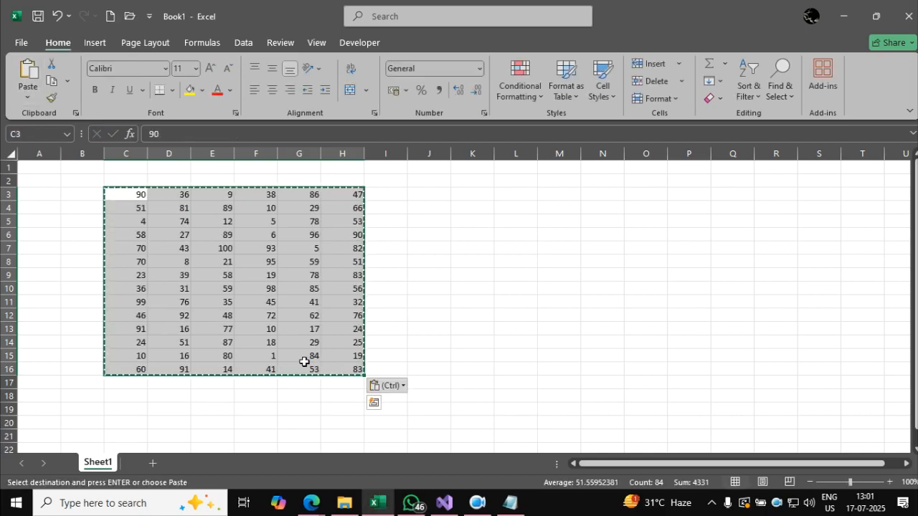
pyautogui.press('Escape')
pyautogui.click(398, 289)
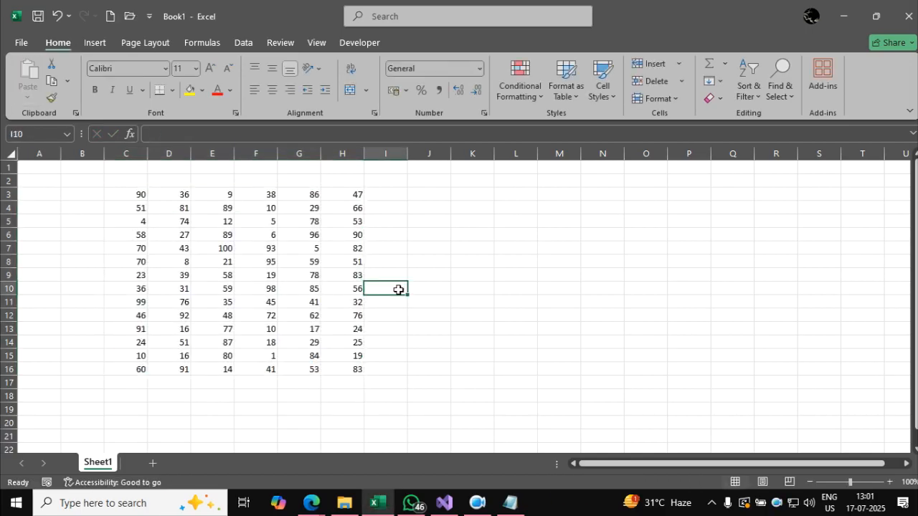
pyautogui.click(426, 190)
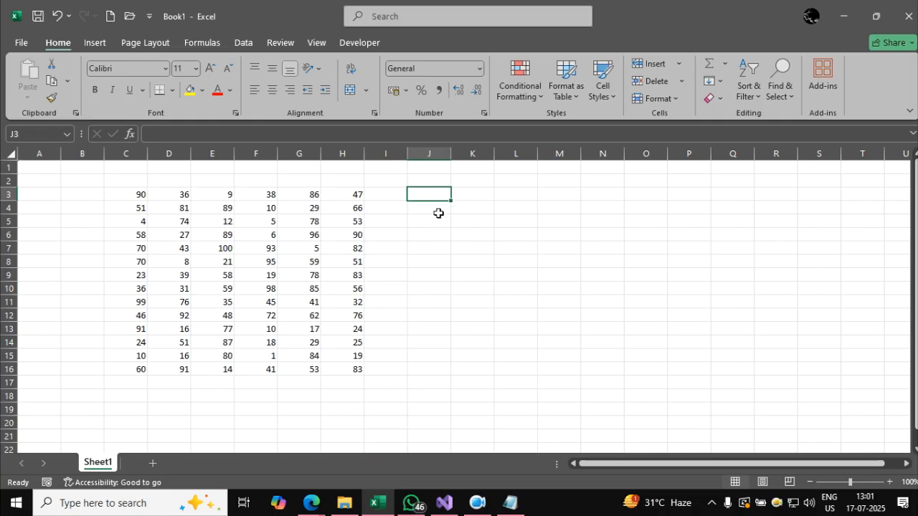
pyautogui.moveTo(135, 195); pyautogui.dragTo(354, 371)
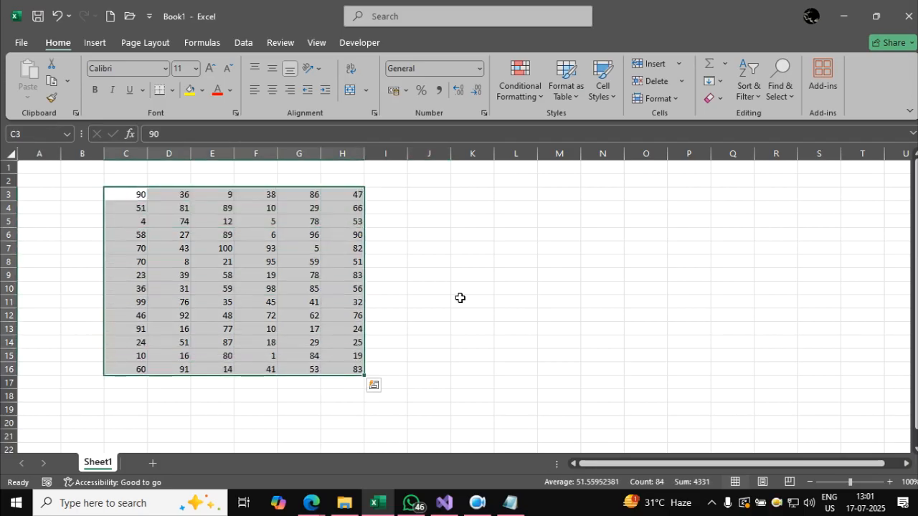
pyautogui.click(461, 297)
pyautogui.click(141, 195)
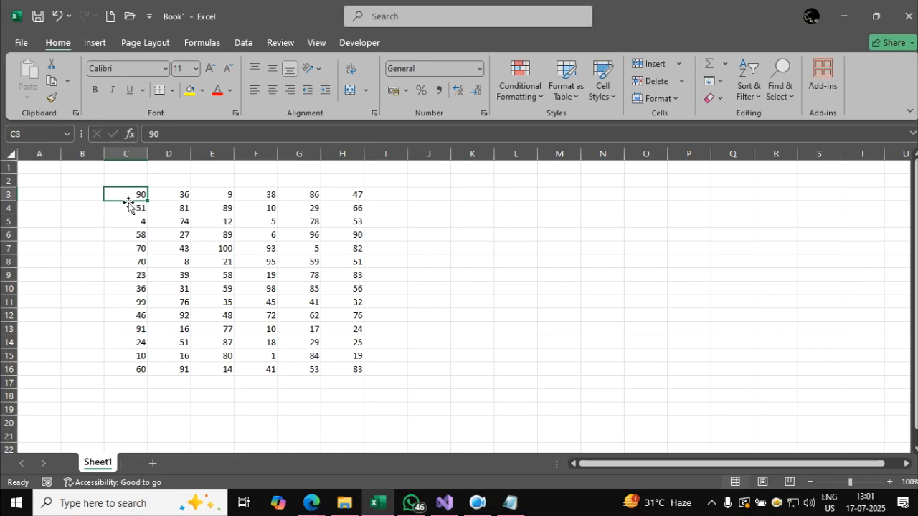
# Copy the value of cell C3 and paste it into cell J3.
pyautogui.click(419, 195)
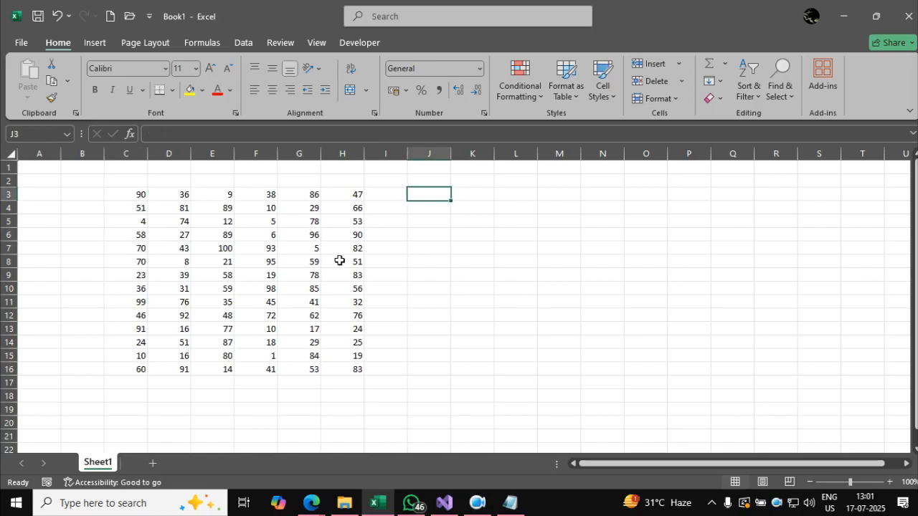
pyautogui.click(132, 195)
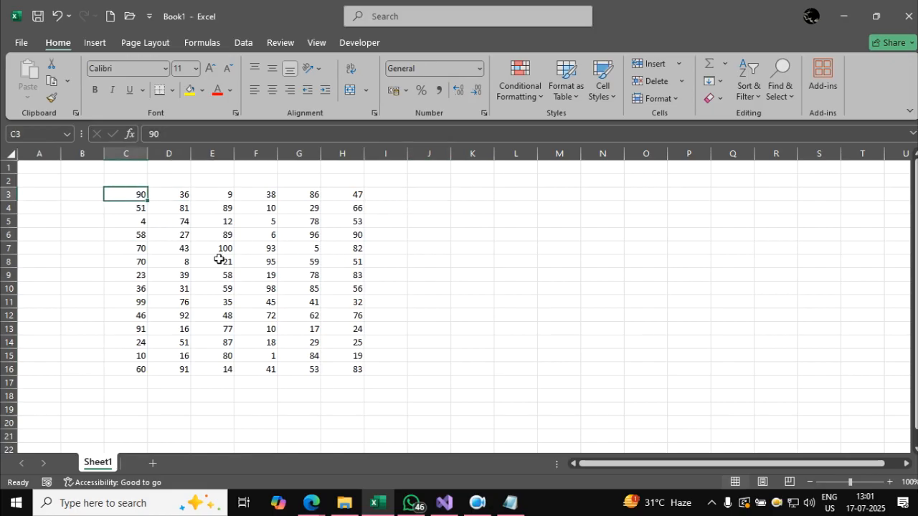
pyautogui.hotkey('ctrl', 'c')
pyautogui.click(417, 199)
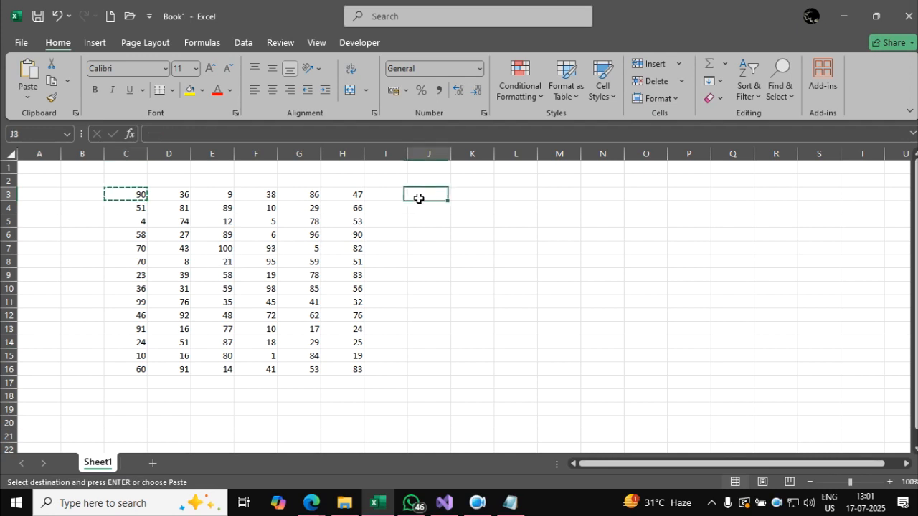
pyautogui.hotkey('ctrl', 'v')
pyautogui.click(440, 292)
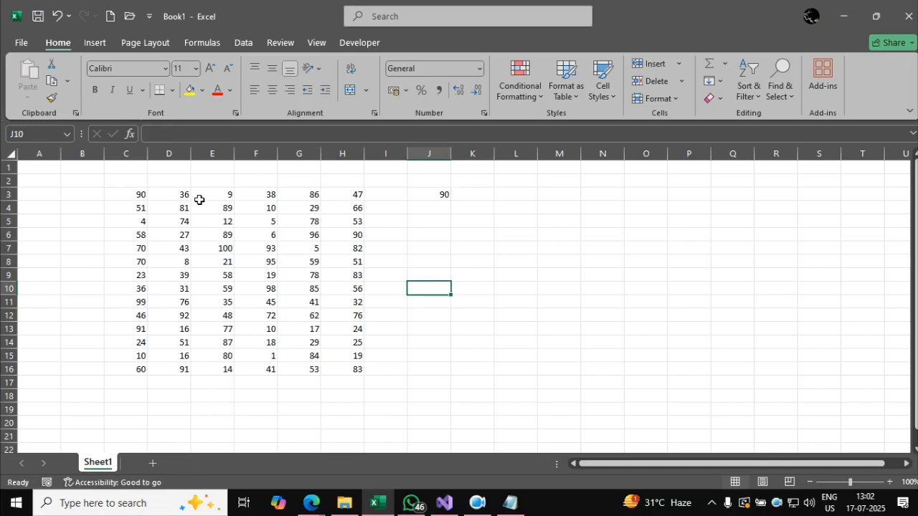
# Change the value in C3 to 12 and check whether the pasted copy in J3 follows.
pyautogui.click(137, 195)
pyautogui.write('12')
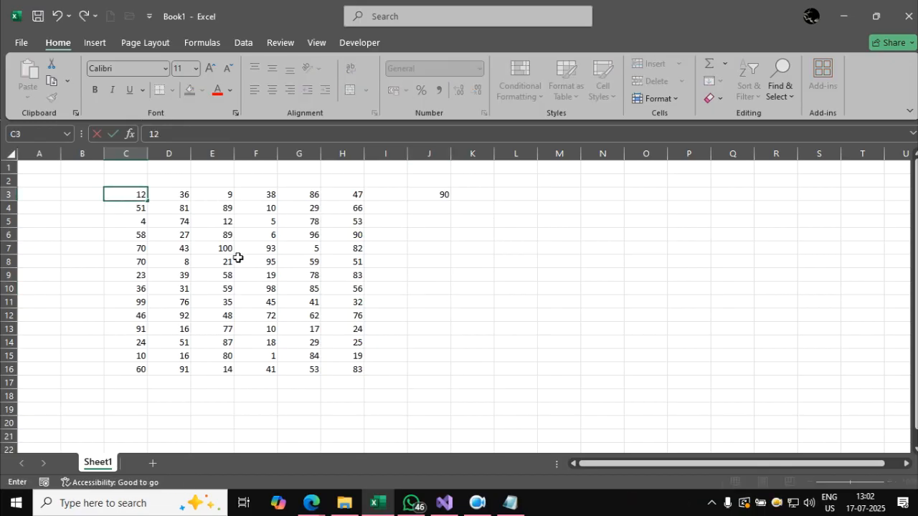
pyautogui.click(245, 261)
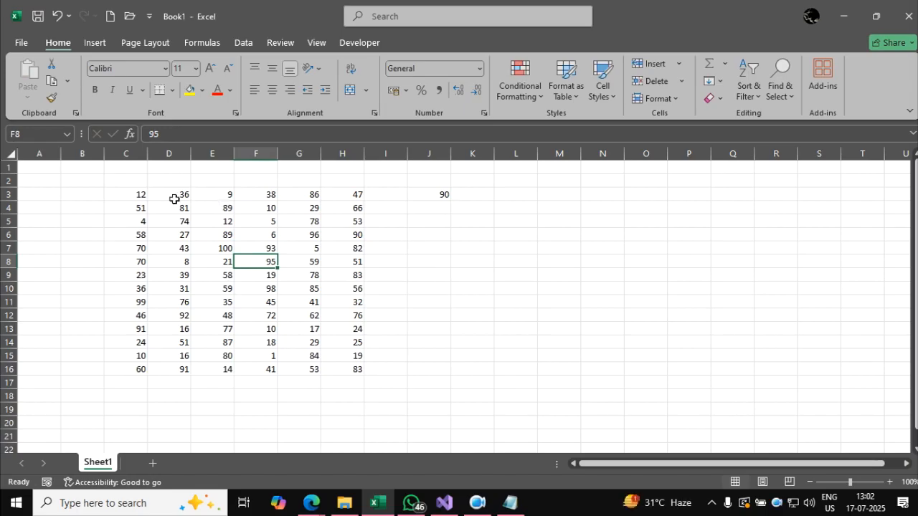
pyautogui.click(143, 198)
pyautogui.click(439, 195)
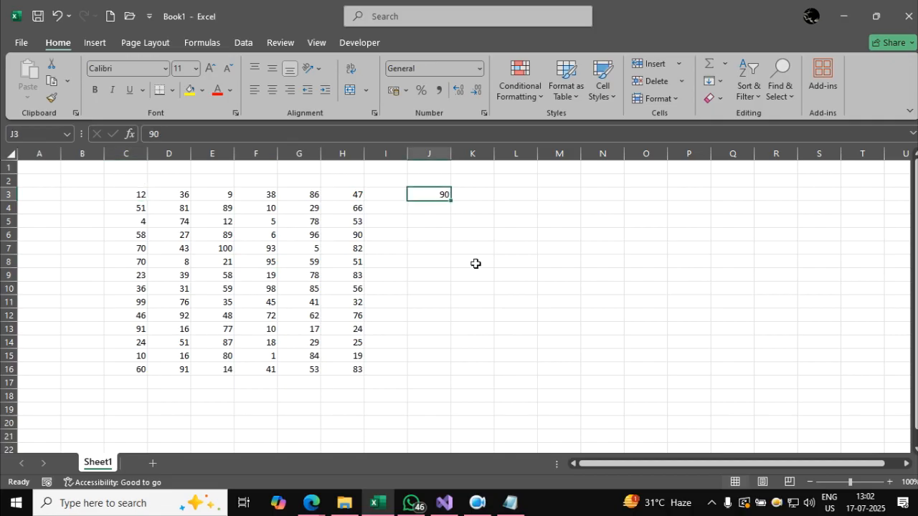
# Review the Notepad line "To connect one cell with other cell." by highlighting it, and return to the Excel sheet.
pyautogui.click(513, 503)
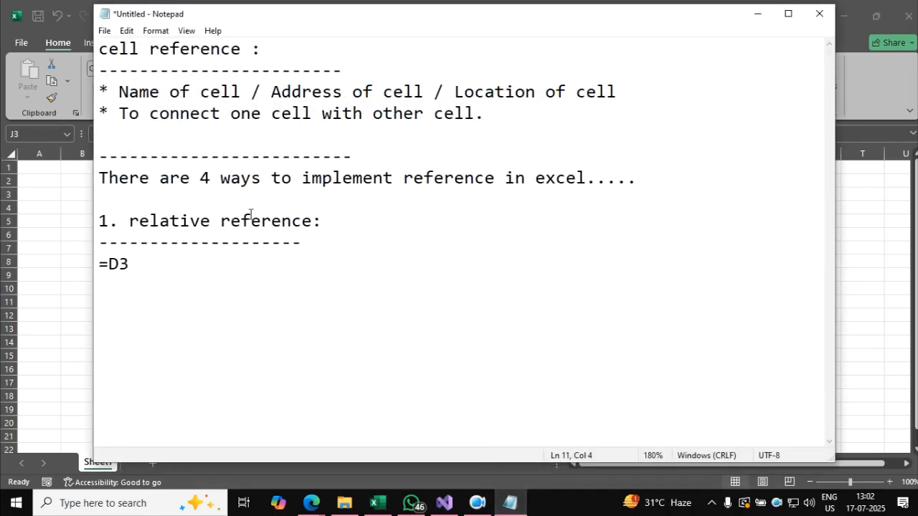
pyautogui.moveTo(119, 115); pyautogui.dragTo(512, 120)
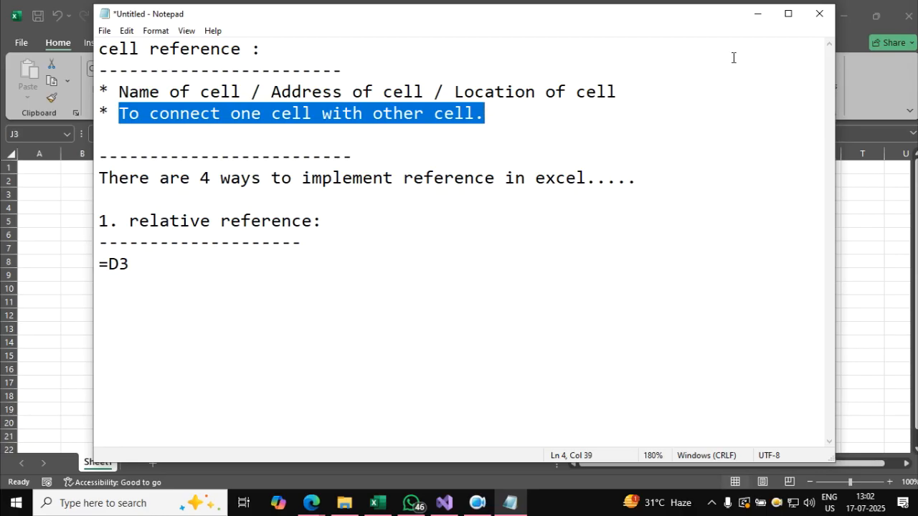
pyautogui.click(759, 14)
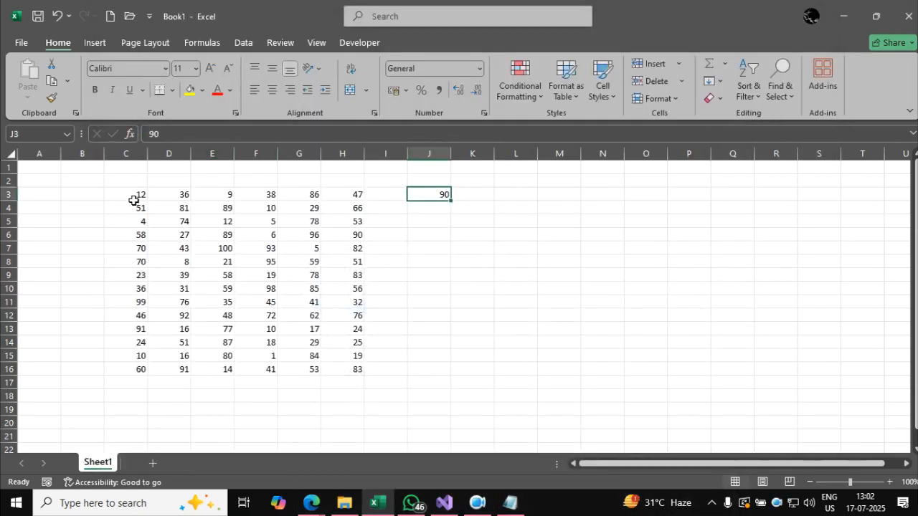
# Replace the pasted value in J3 with the relative reference formula =C3.
pyautogui.click(133, 195)
pyautogui.click(444, 197)
pyautogui.write('=')
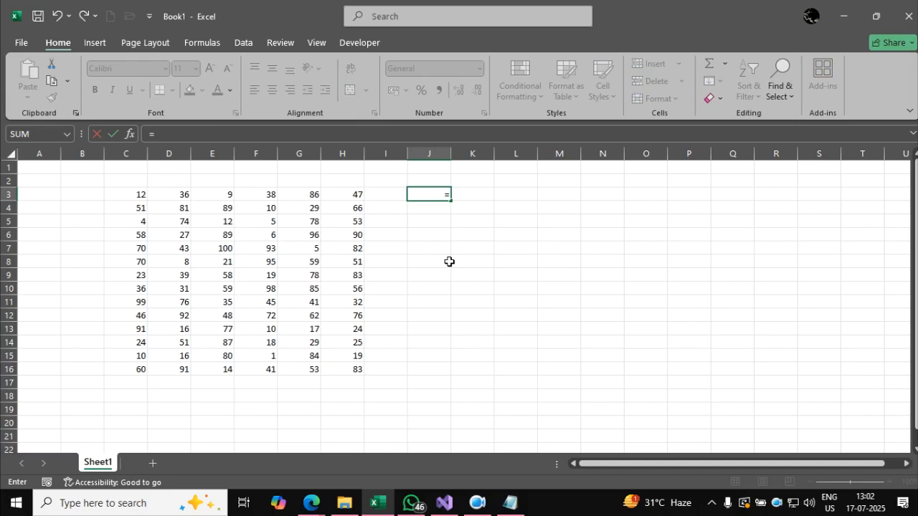
pyautogui.write('c3')
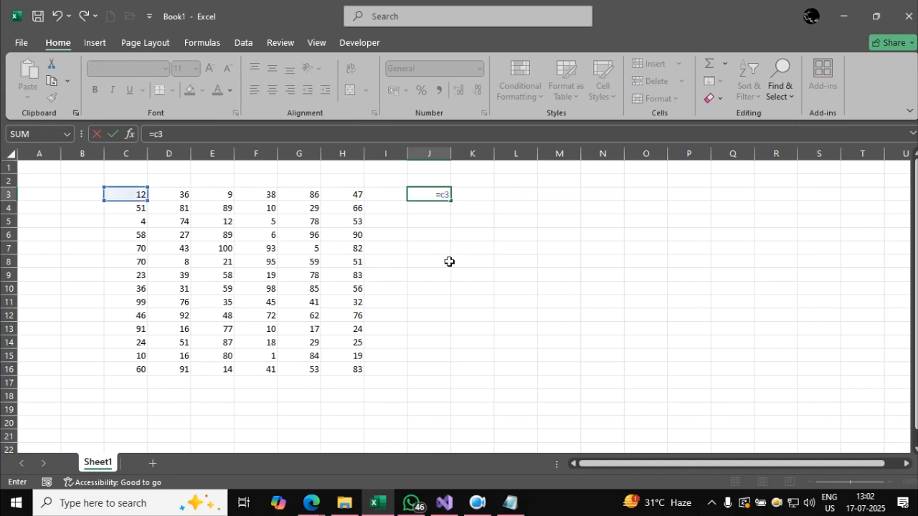
pyautogui.press('BackSpace')
pyautogui.press('BackSpace')
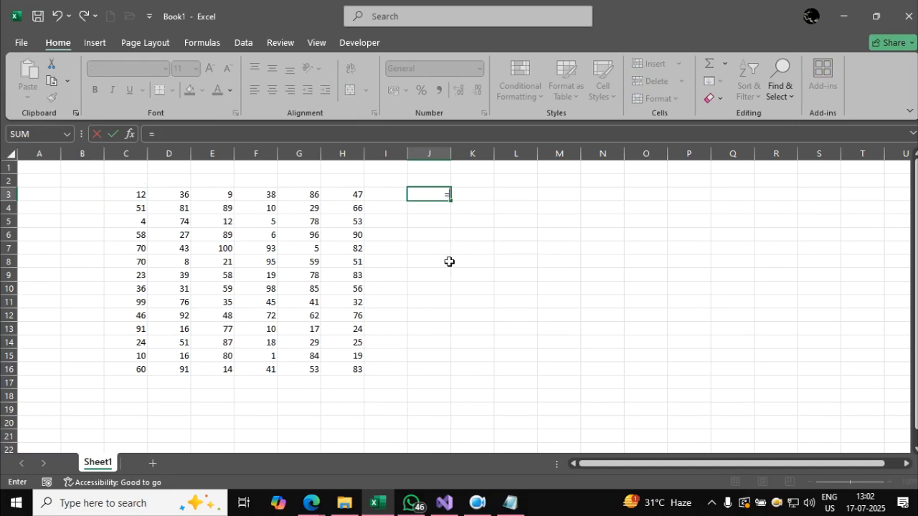
pyautogui.click(136, 197)
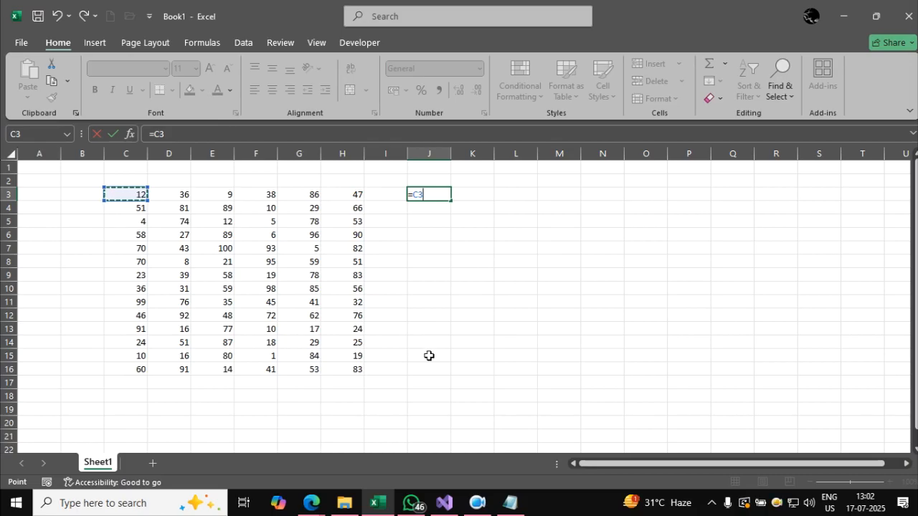
pyautogui.press('Return')
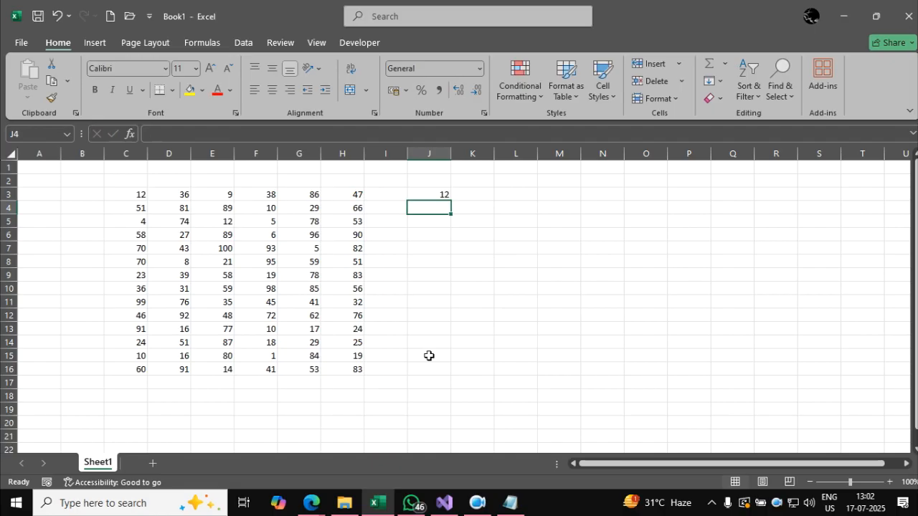
# Set the source cell C3 to 90 to test the link from J3.
pyautogui.click(143, 197)
pyautogui.write('90')
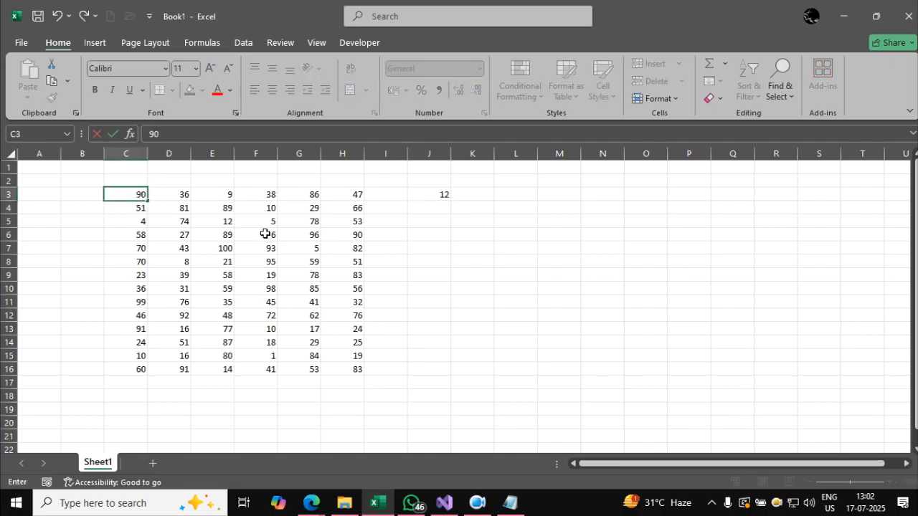
pyautogui.press('Return')
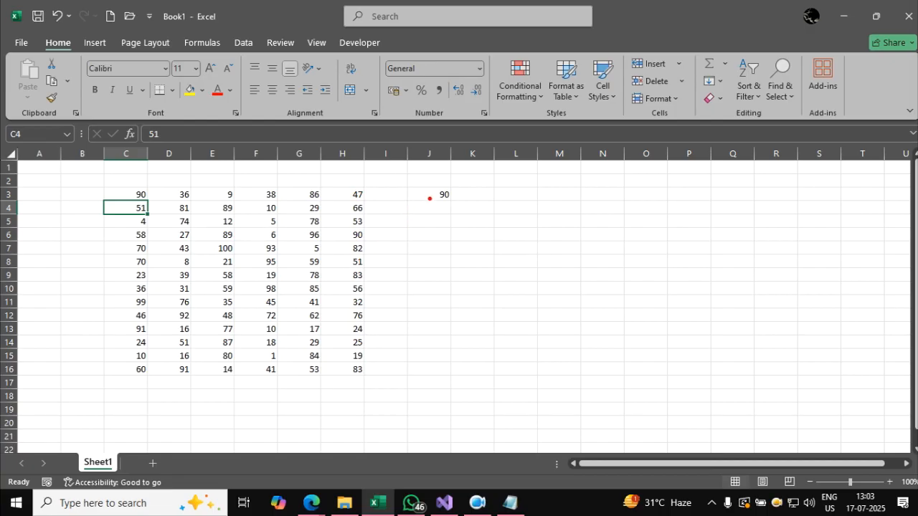
# Draw red annotation arcs from J3 to C3 to illustrate the link, and clear them from the screen.
pyautogui.moveTo(431, 190)
pyautogui.mouseDown()
pyautogui.moveTo(304, 143)
pyautogui.moveTo(172, 173)
pyautogui.moveTo(147, 188)
pyautogui.mouseUp()
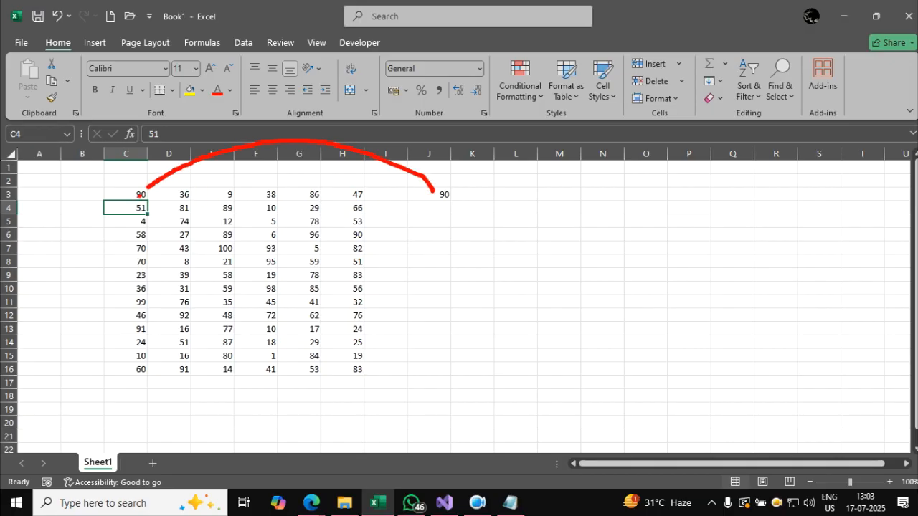
pyautogui.moveTo(421, 193)
pyautogui.mouseDown()
pyautogui.moveTo(330, 153)
pyautogui.moveTo(136, 188)
pyautogui.mouseUp()
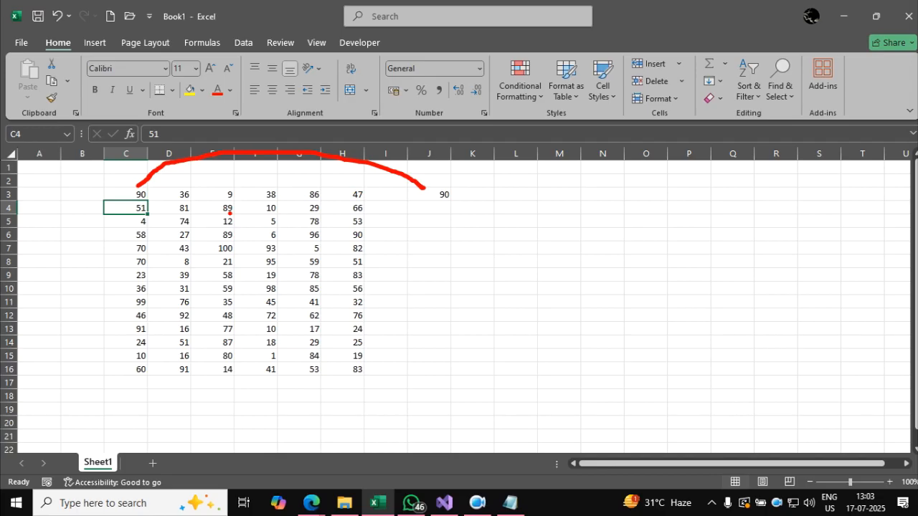
pyautogui.press('Escape')
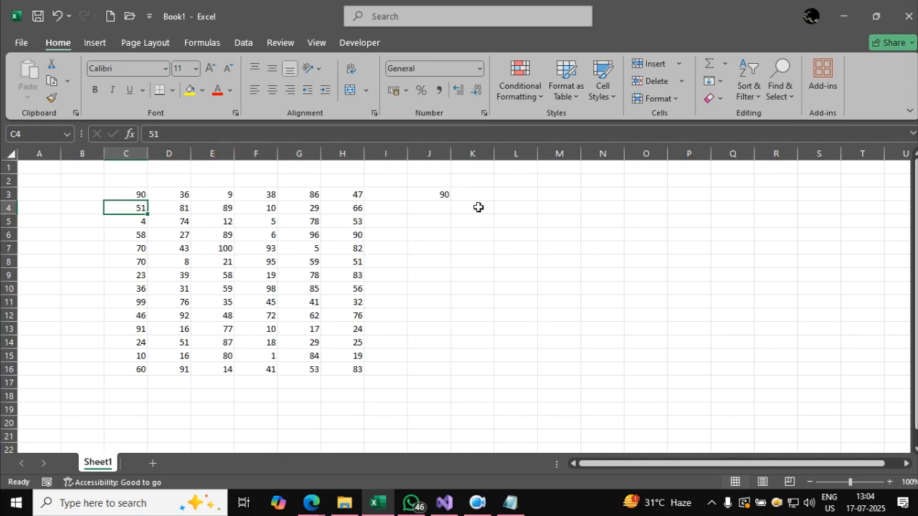
pyautogui.click(464, 245)
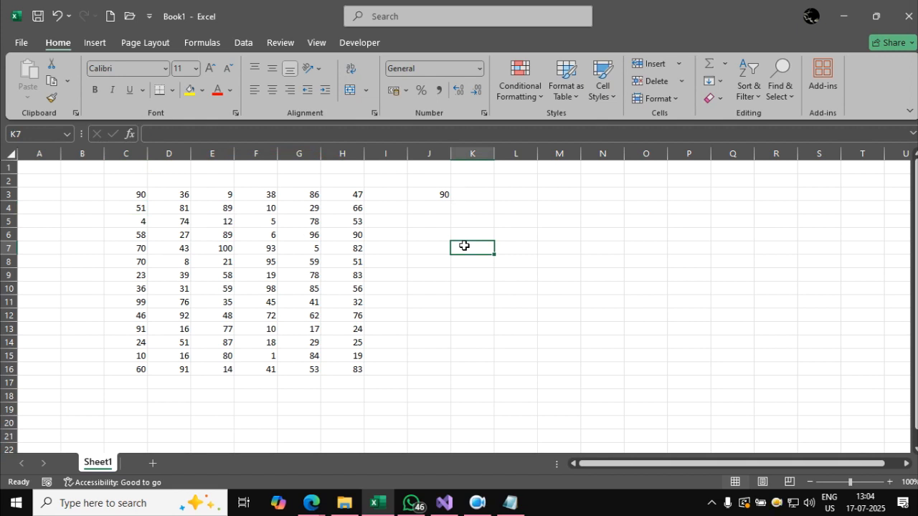
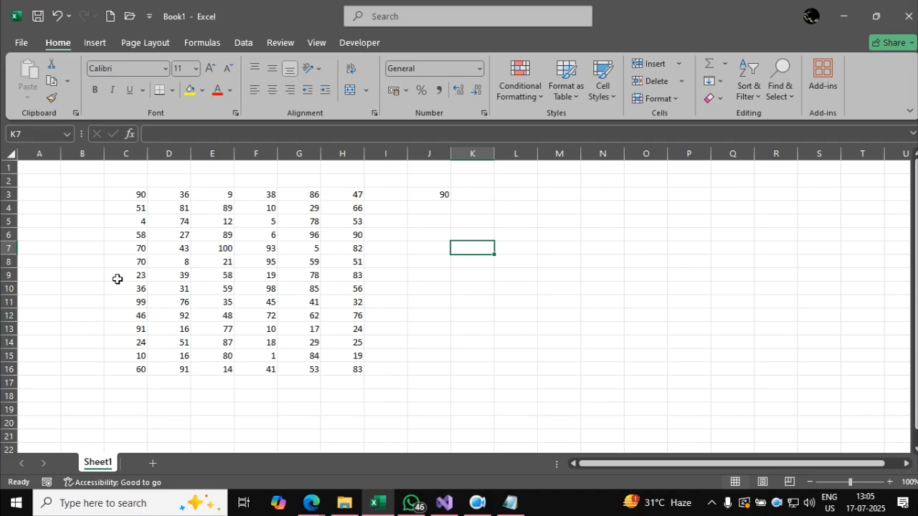
pyautogui.click(91, 167)
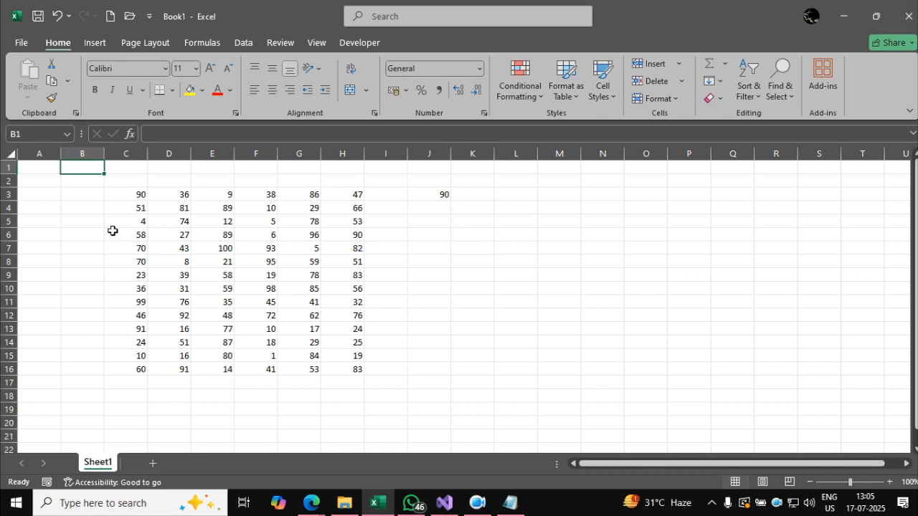
pyautogui.click(248, 169)
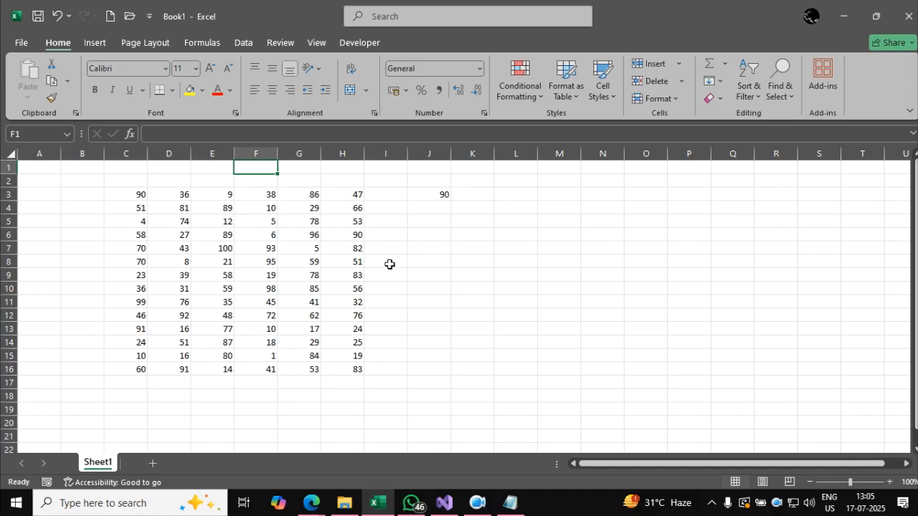
pyautogui.click(47, 167)
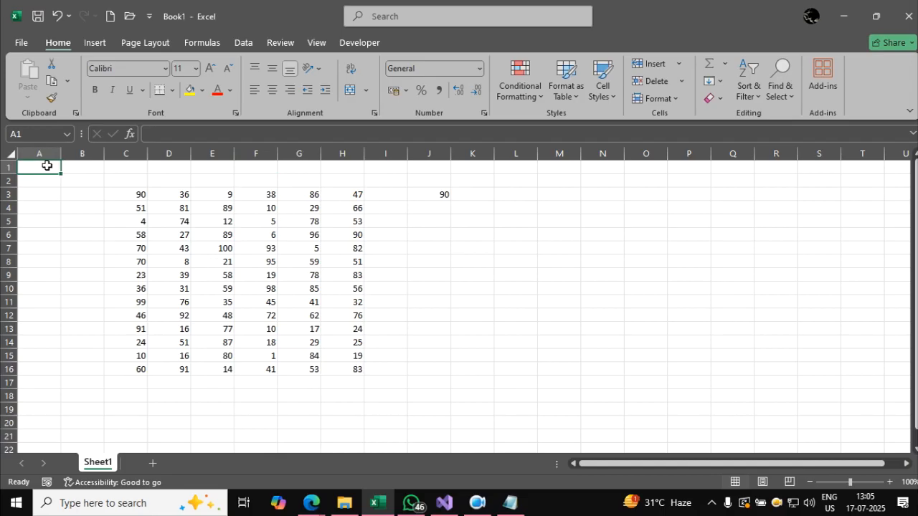
pyautogui.click(39, 219)
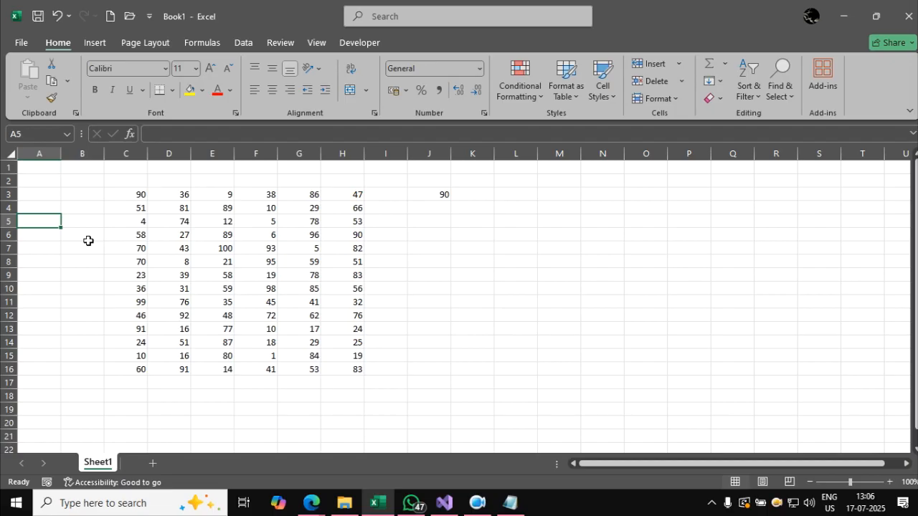
# Open cell J3 for editing to inspect its relative reference formula, and leave it unchanged.
pyautogui.click(427, 195)
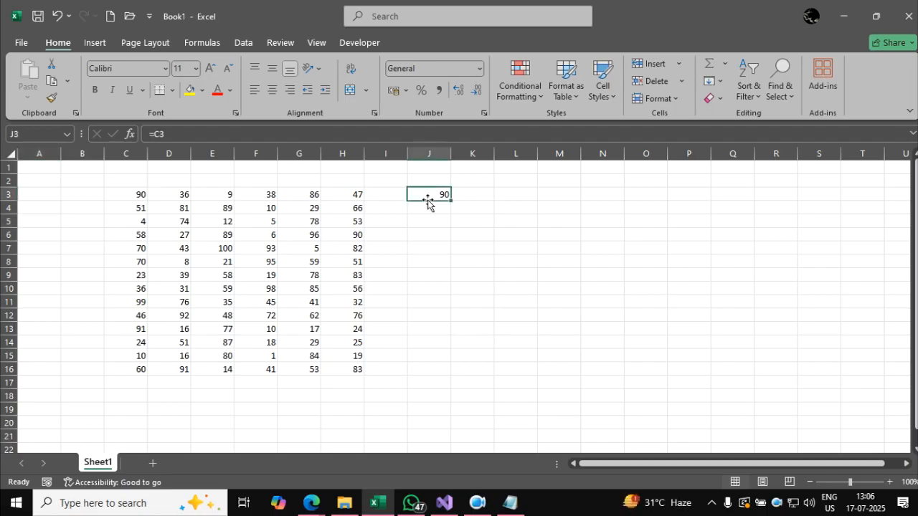
pyautogui.doubleClick(427, 193)
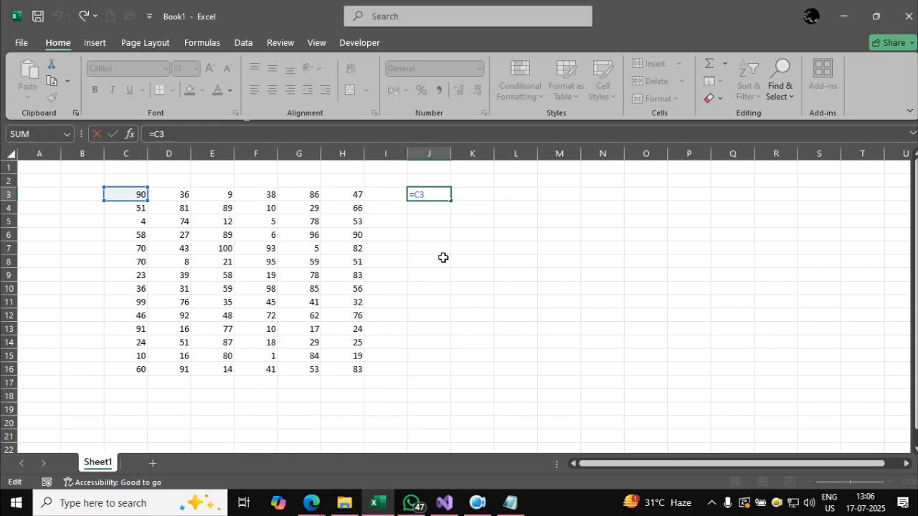
pyautogui.press('Return')
# Copy the formula cell J3 and select J6 as the paste destination.
pyautogui.click(426, 191)
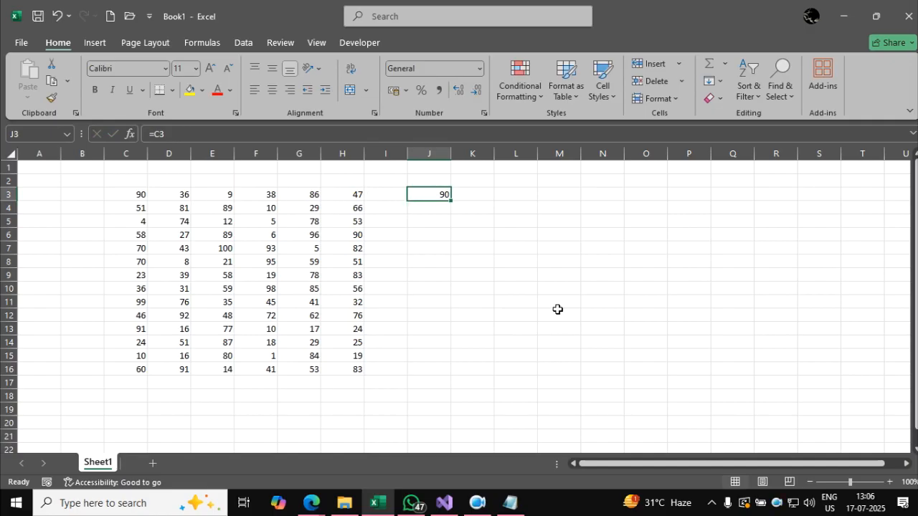
pyautogui.hotkey('ctrl', 'c')
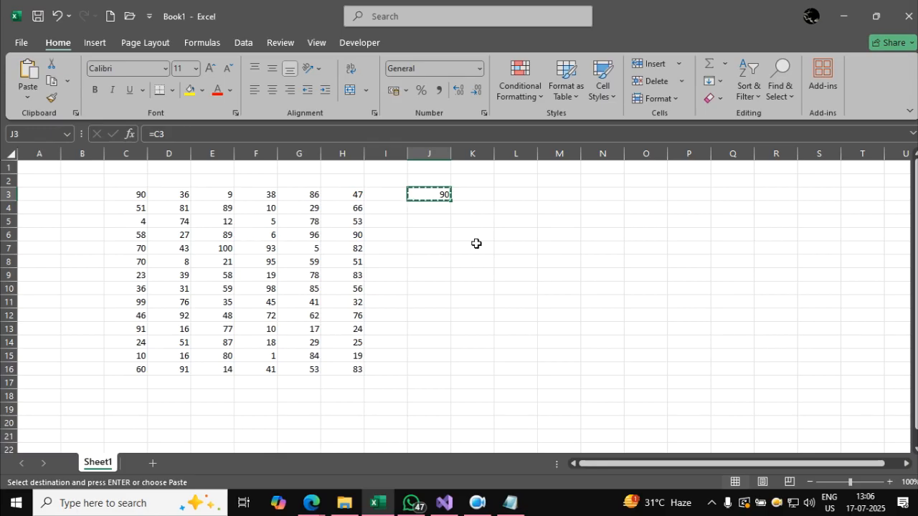
pyautogui.click(441, 235)
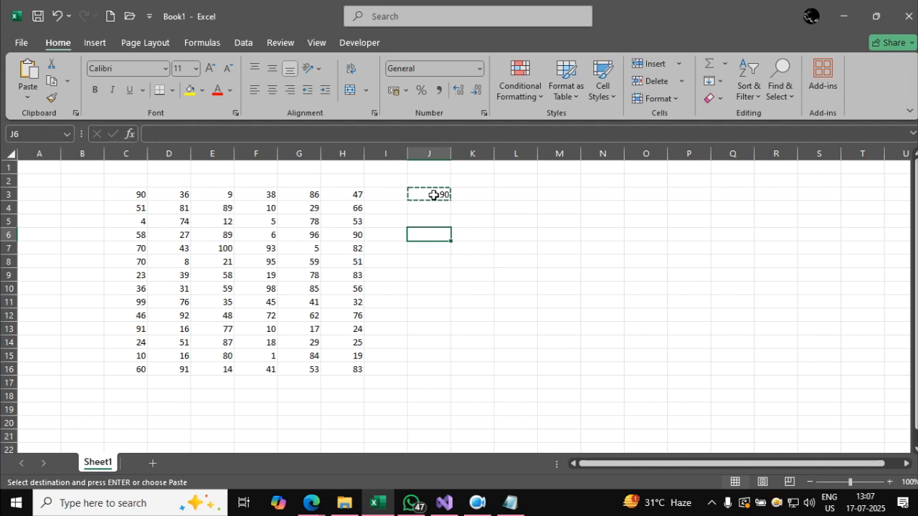
# Draw red annotations linking J3 to C3 and J6 to C6 to illustrate the three-row shift, and clear them from the screen.
pyautogui.moveTo(435, 187)
pyautogui.mouseDown()
pyautogui.moveTo(222, 159)
pyautogui.moveTo(147, 185)
pyautogui.mouseUp()
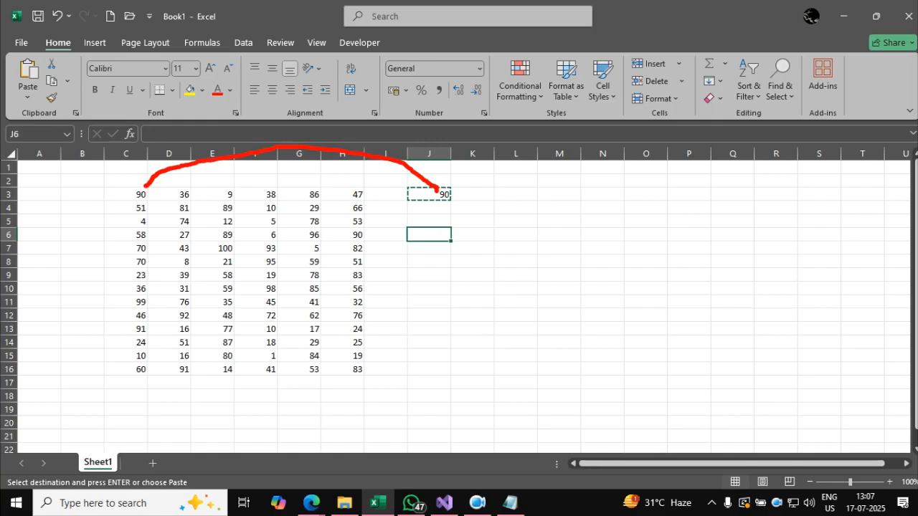
pyautogui.click(437, 208)
pyautogui.click(440, 219)
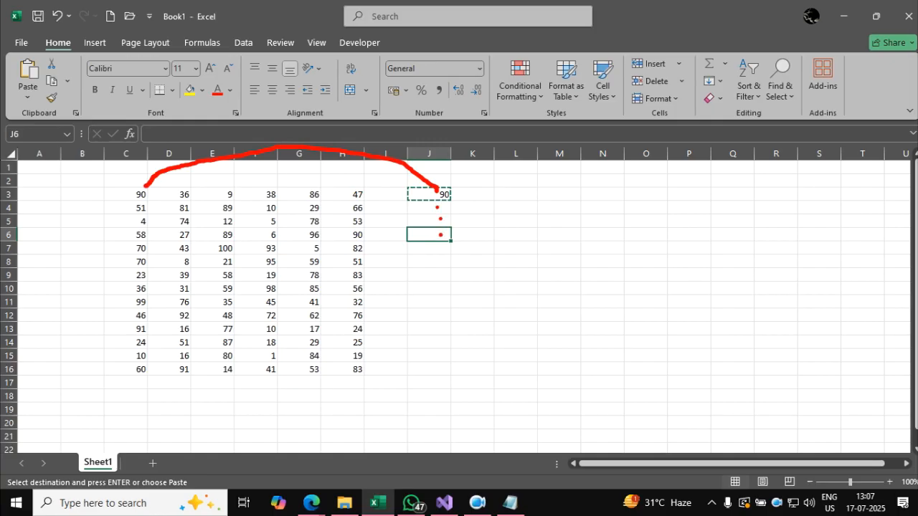
pyautogui.click(440, 235)
pyautogui.moveTo(125, 231); pyautogui.dragTo(131, 224)
pyautogui.moveTo(449, 195)
pyautogui.mouseDown()
pyautogui.moveTo(446, 239)
pyautogui.moveTo(428, 237)
pyautogui.mouseUp()
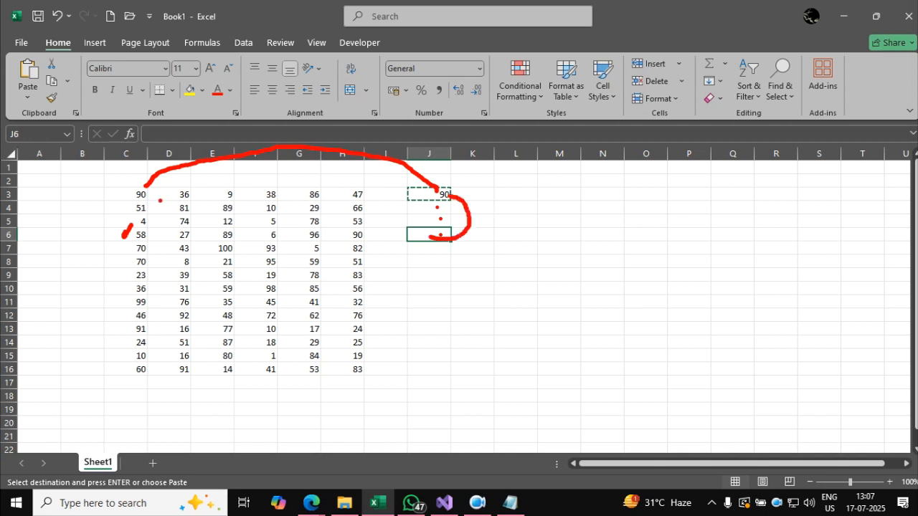
pyautogui.moveTo(134, 192)
pyautogui.mouseDown()
pyautogui.moveTo(122, 201)
pyautogui.moveTo(122, 229)
pyautogui.moveTo(132, 239)
pyautogui.moveTo(159, 238)
pyautogui.moveTo(144, 227)
pyautogui.moveTo(419, 223)
pyautogui.moveTo(422, 234)
pyautogui.mouseUp()
pyautogui.click(400, 262)
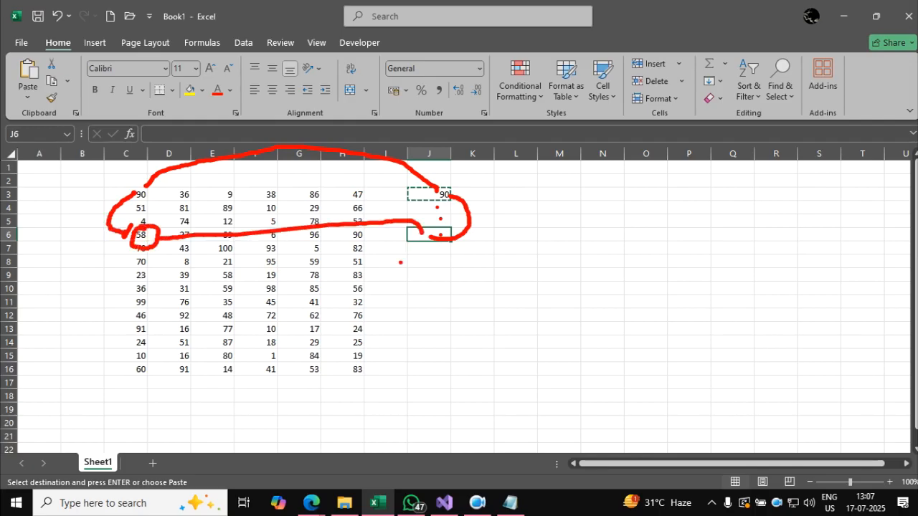
pyautogui.press('Escape')
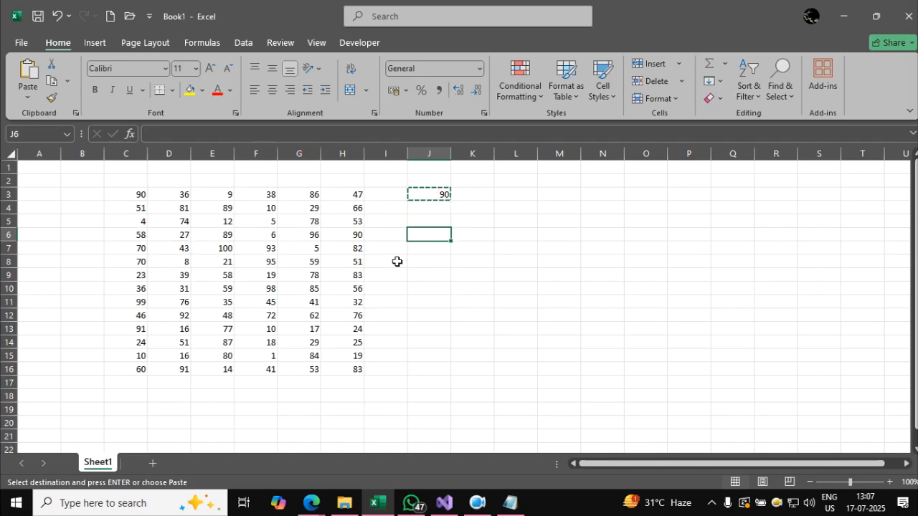
# Paste the copied J3 relative reference into J6.
pyautogui.click(436, 271)
pyautogui.click(435, 233)
pyautogui.click(433, 193)
pyautogui.click(438, 233)
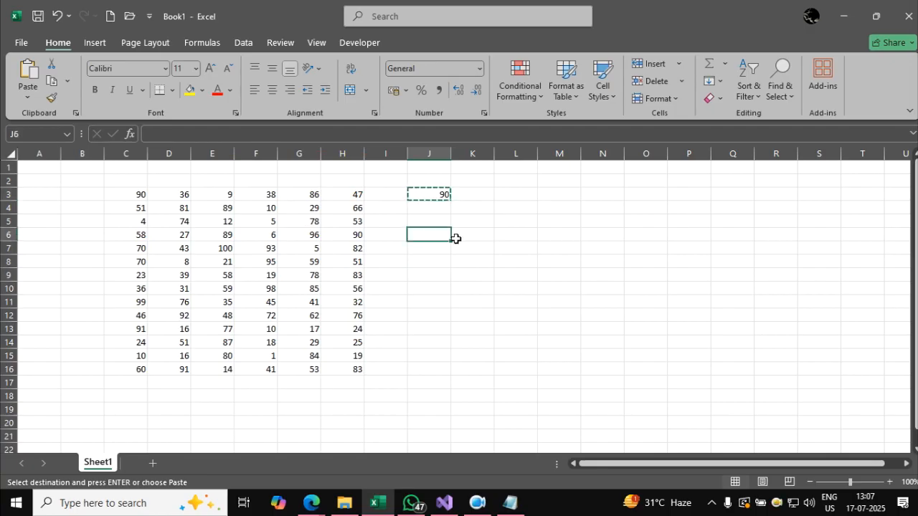
pyautogui.hotkey('ctrl', 'v')
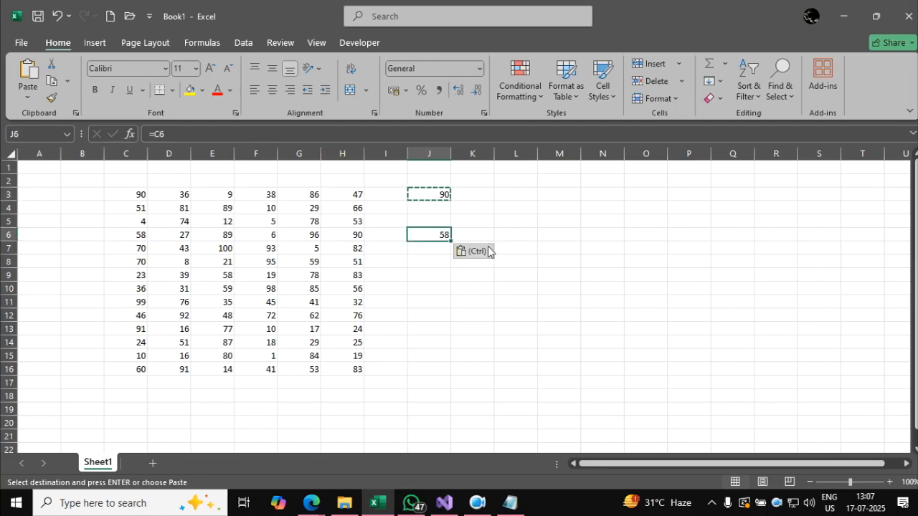
pyautogui.click(523, 273)
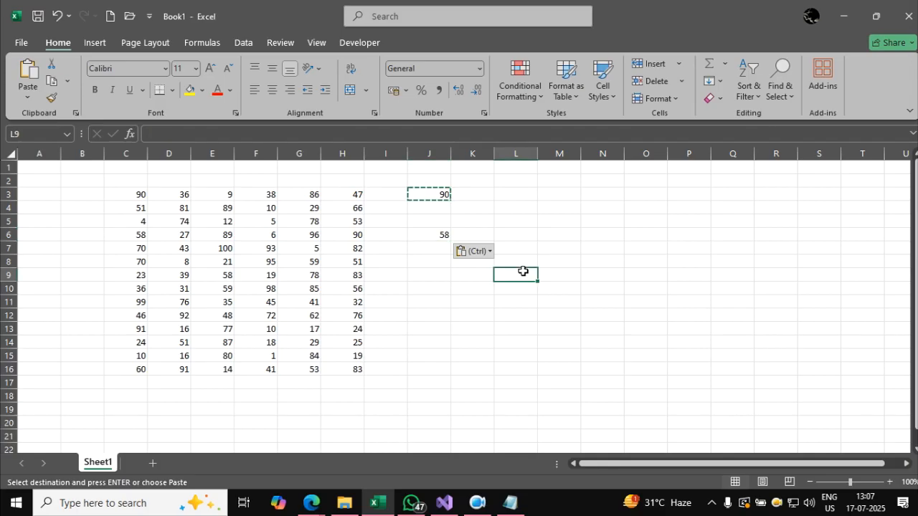
# Paste the J3 relative reference into L5 and end the copy mode.
pyautogui.click(429, 194)
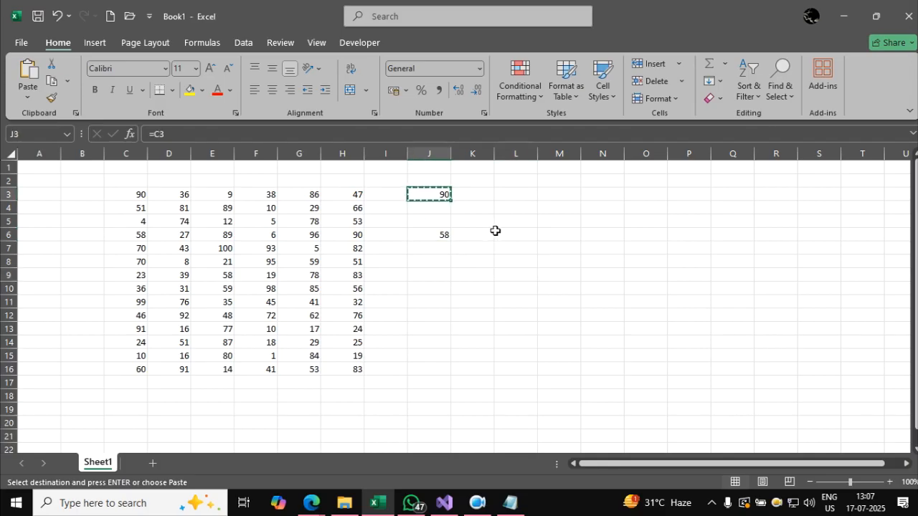
pyautogui.click(502, 221)
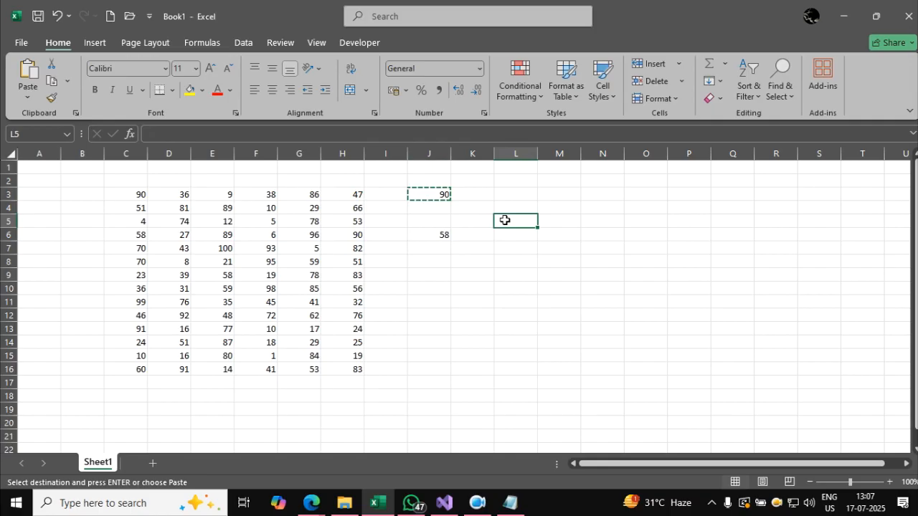
pyautogui.hotkey('ctrl', 'v')
pyautogui.click(579, 282)
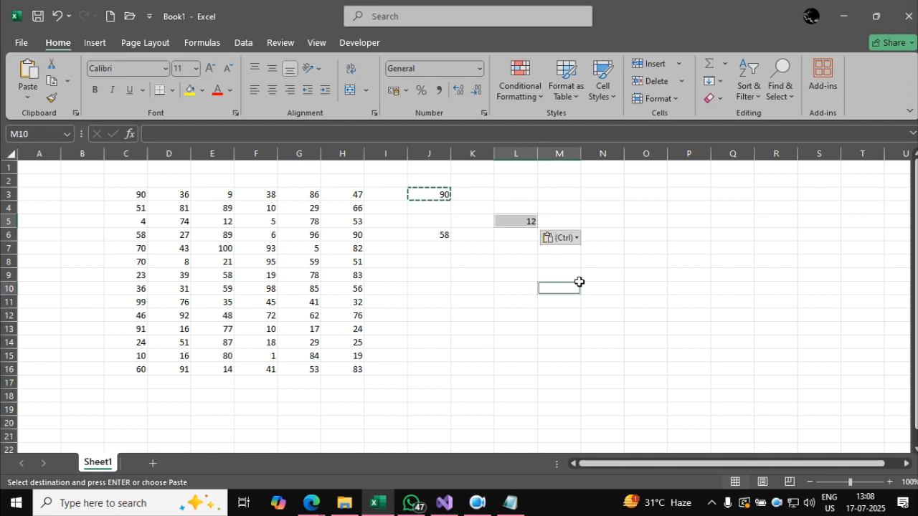
pyautogui.click(584, 274)
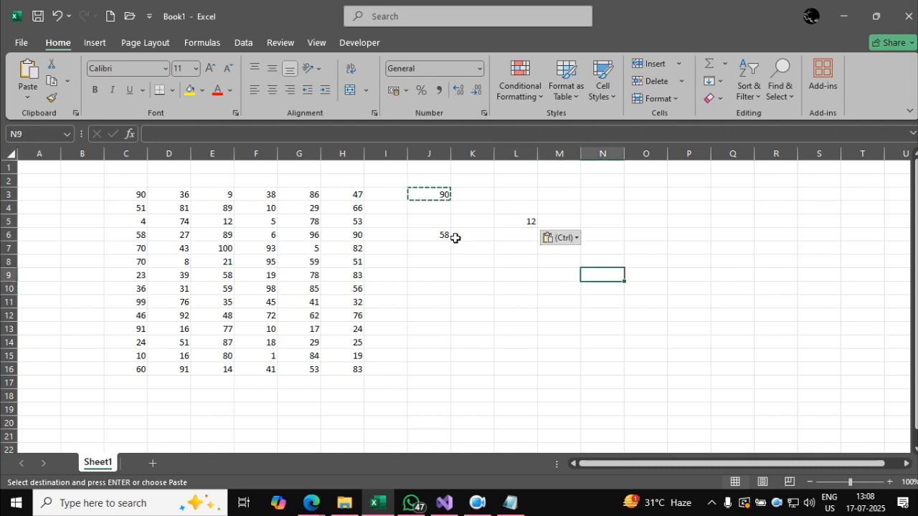
pyautogui.press('Escape')
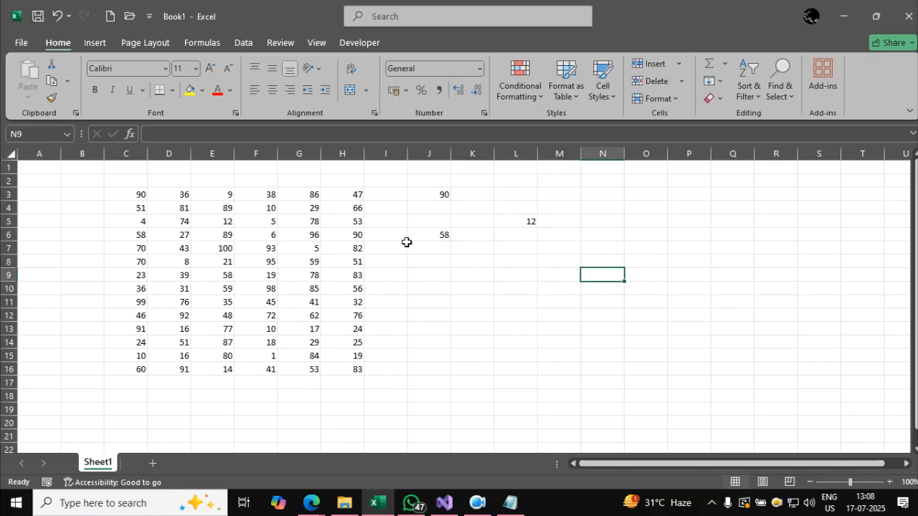
# Rename the worksheet Sheet1 as "relation".
pyautogui.doubleClick(99, 463)
pyautogui.press('BackSpace')
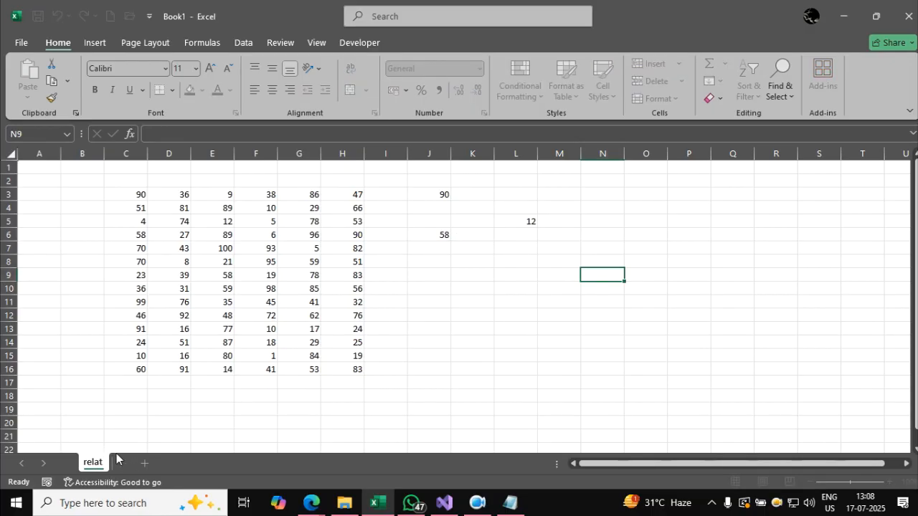
pyautogui.press('Return')
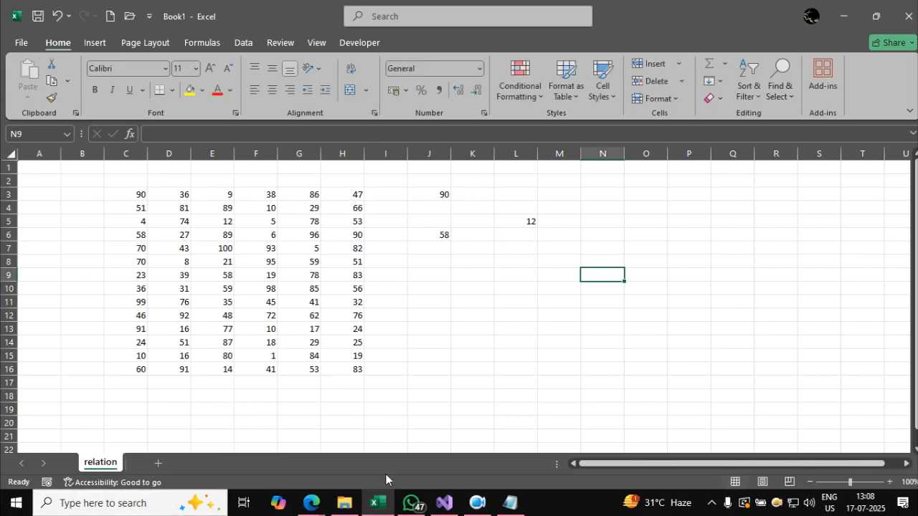
# Switch to Notepad and add the heading "2. absolute reference:" with a dashed underline below the relative reference section.
pyautogui.click(510, 502)
pyautogui.click(479, 284)
pyautogui.press('Return')
pyautogui.press('Return')
pyautogui.write('2. ab')
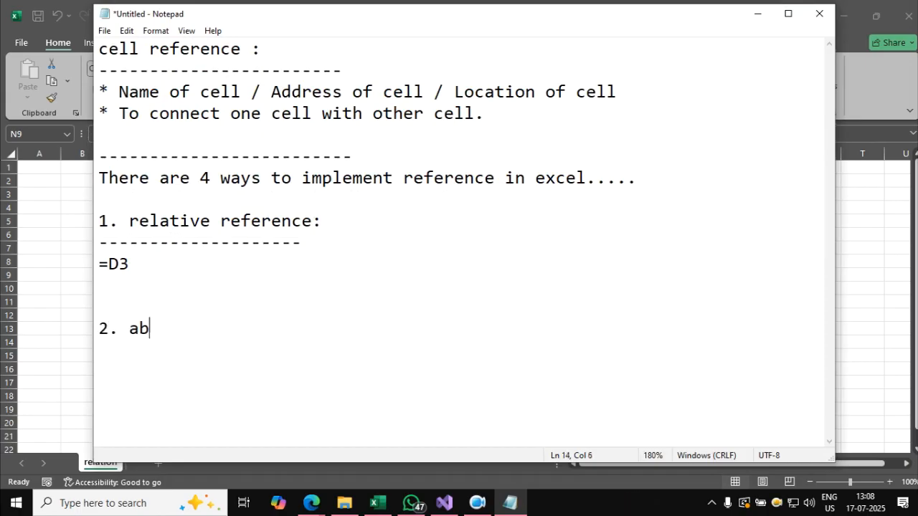
pyautogui.write('solute reference:')
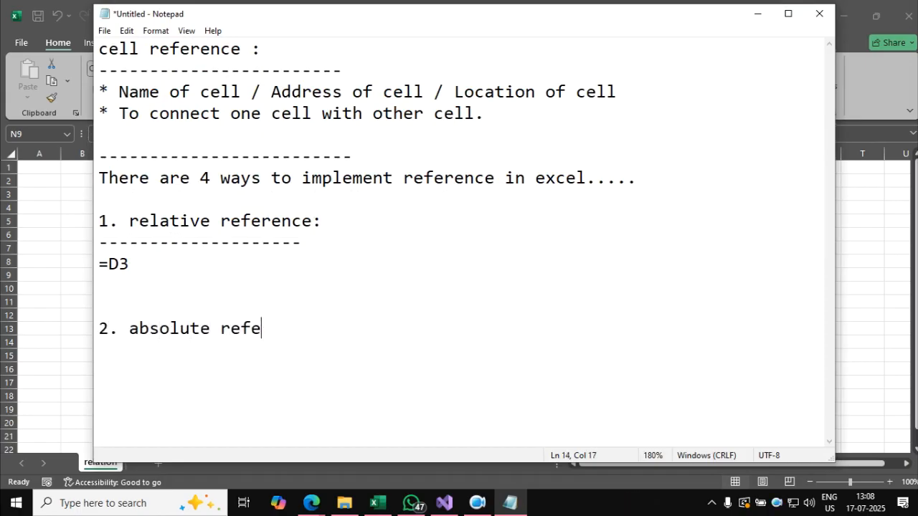
pyautogui.press('Return')
pyautogui.write('-------------------------')
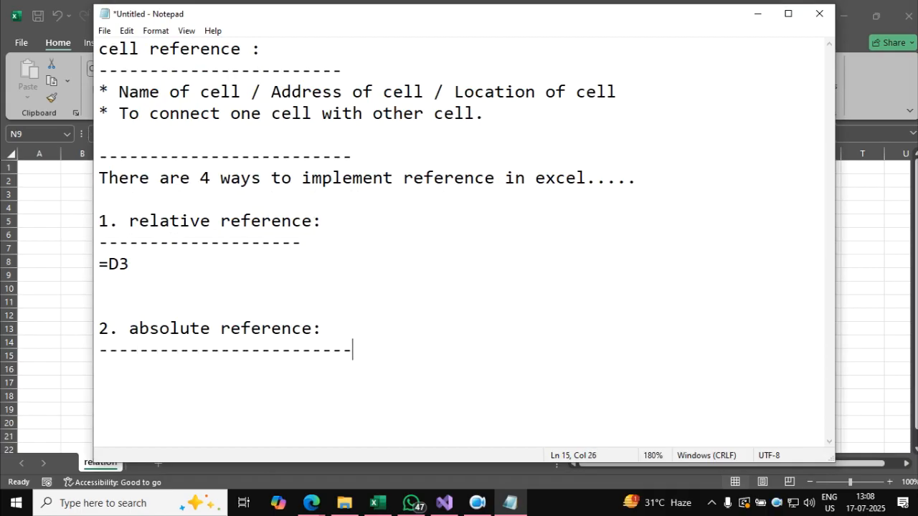
# Add the example formula =$D$3 under the absolute reference heading and highlight it.
pyautogui.press('Return')
pyautogui.write('=$D$3')
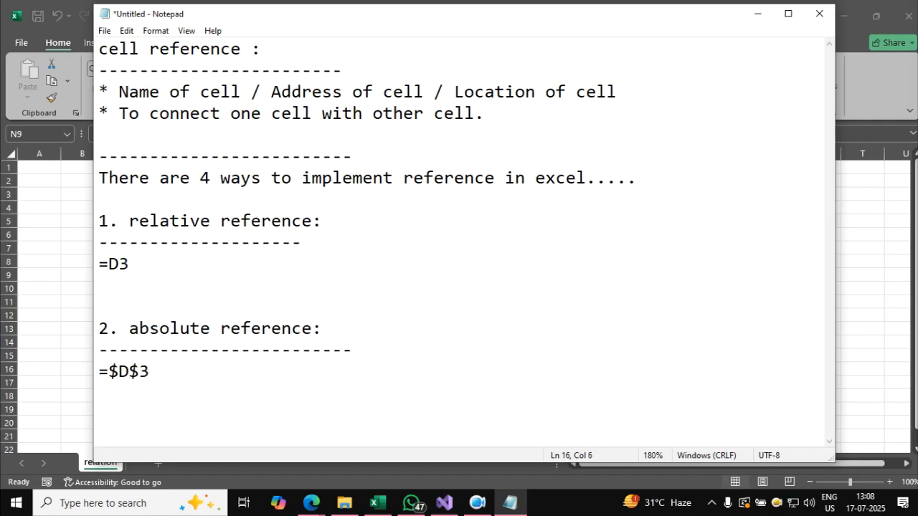
pyautogui.press('Return')
pyautogui.moveTo(139, 372); pyautogui.dragTo(117, 371)
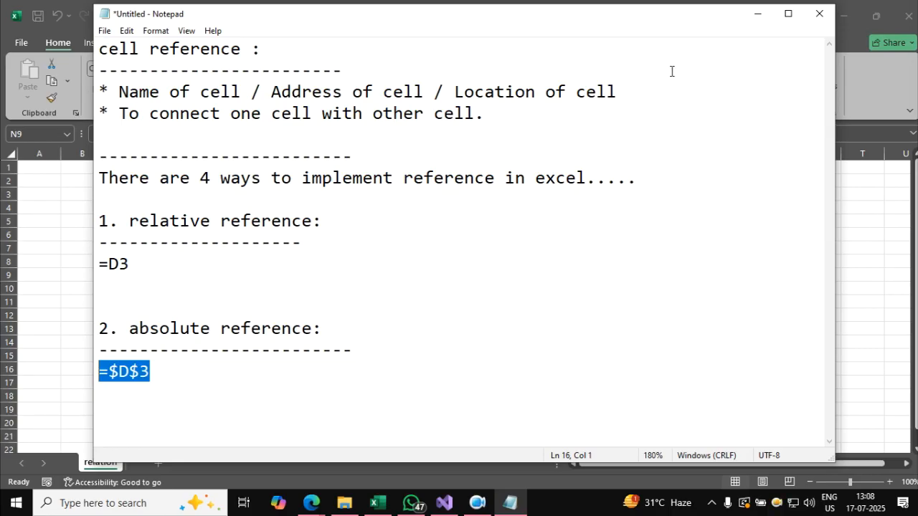
# Return to the Excel workbook, duplicate the "relation" sheet and rename the copy "absolute".
pyautogui.click(756, 16)
pyautogui.click(511, 272)
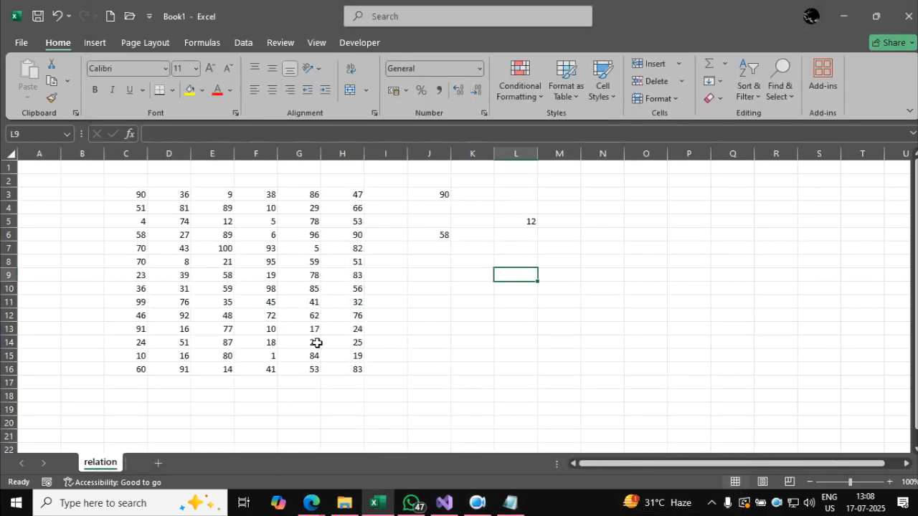
pyautogui.moveTo(111, 466)
pyautogui.mouseDown()
pyautogui.moveTo(147, 443)
pyautogui.moveTo(164, 463)
pyautogui.mouseUp()
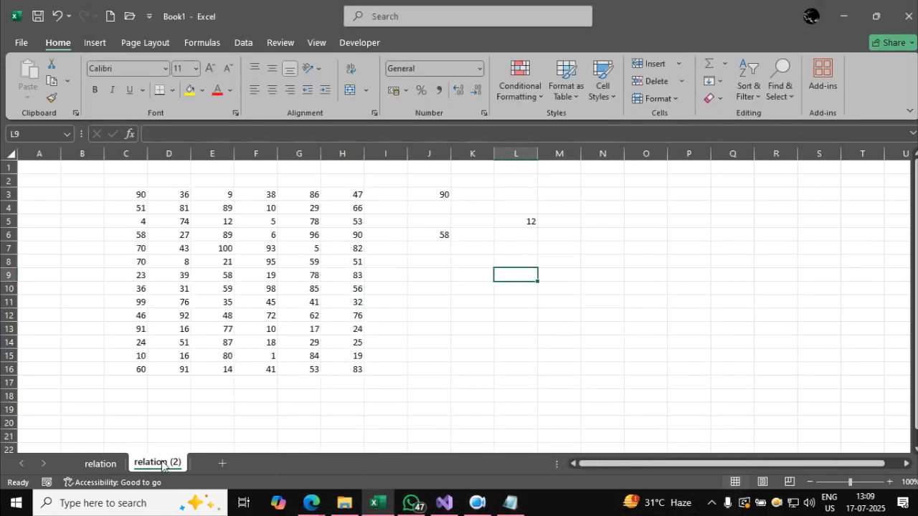
pyautogui.doubleClick(165, 463)
pyautogui.write('absolute')
pyautogui.press('Return')
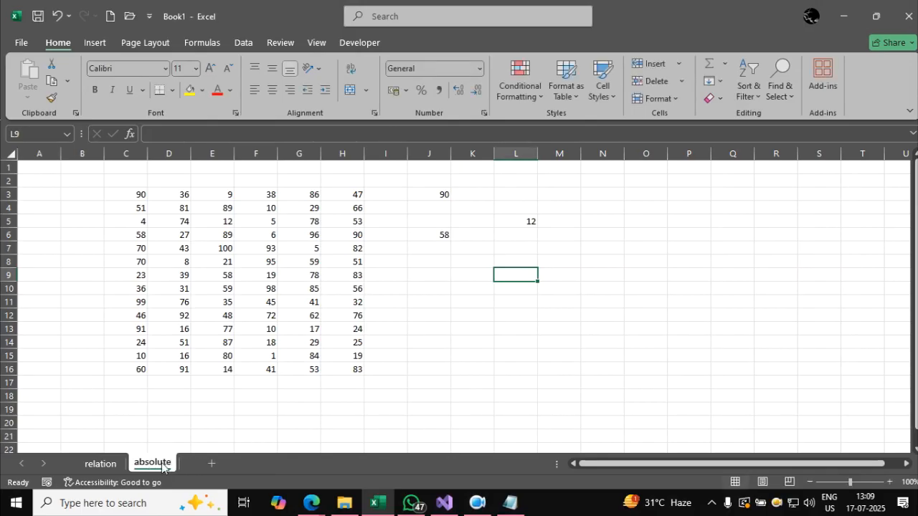
# Clear the old reference examples beside the data on the "absolute" sheet and enter the absolute reference =$C$3 in J3.
pyautogui.moveTo(413, 181); pyautogui.dragTo(575, 283)
pyautogui.press('Delete')
pyautogui.click(443, 191)
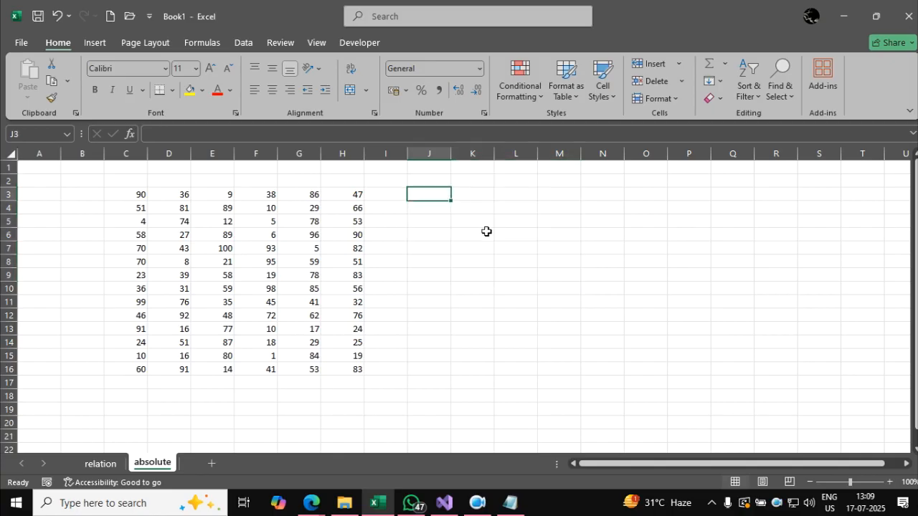
pyautogui.write('=')
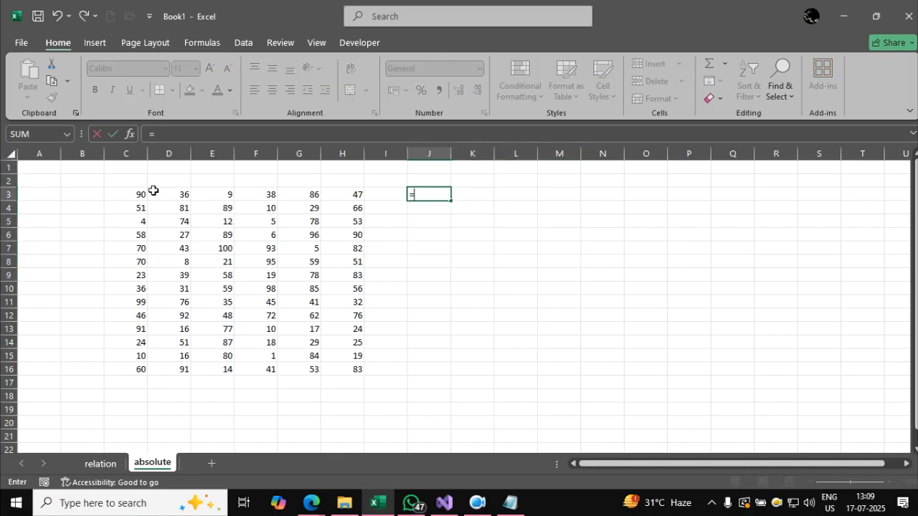
pyautogui.click(136, 194)
pyautogui.press('F4')
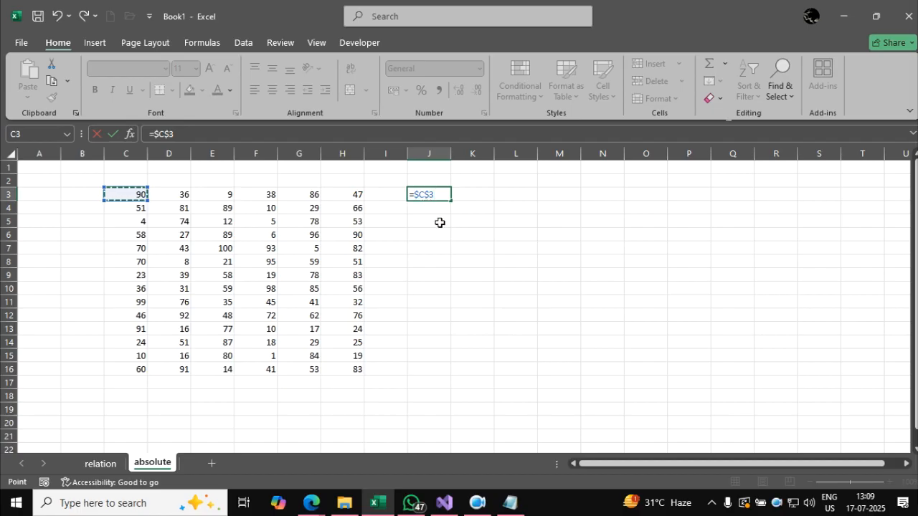
pyautogui.press('Return')
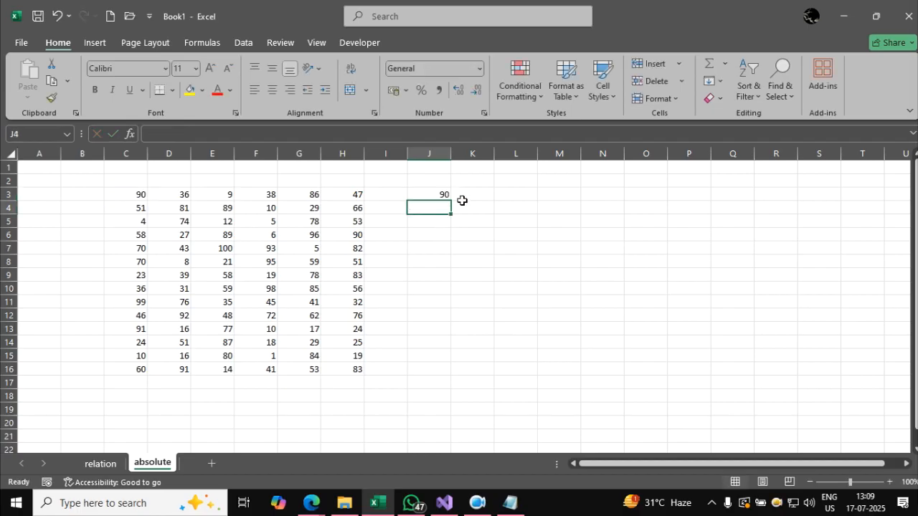
pyautogui.moveTo(430, 195)
pyautogui.mouseDown()
pyautogui.moveTo(309, 141)
pyautogui.moveTo(149, 186)
pyautogui.moveTo(125, 178)
pyautogui.moveTo(133, 209)
pyautogui.moveTo(121, 165)
pyautogui.moveTo(111, 167)
pyautogui.mouseUp()
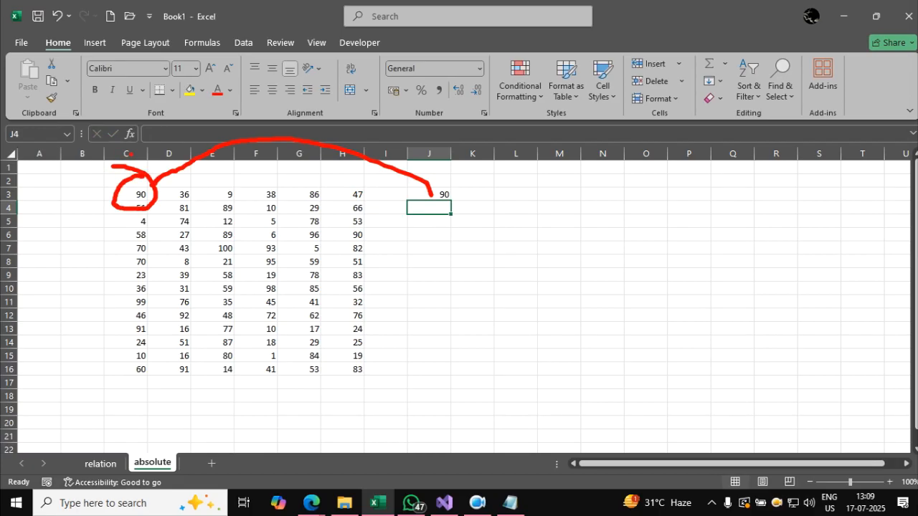
pyautogui.press('Escape')
# Copy the absolute reference formula from J3 into cells J9, M3 and L6.
pyautogui.click(420, 193)
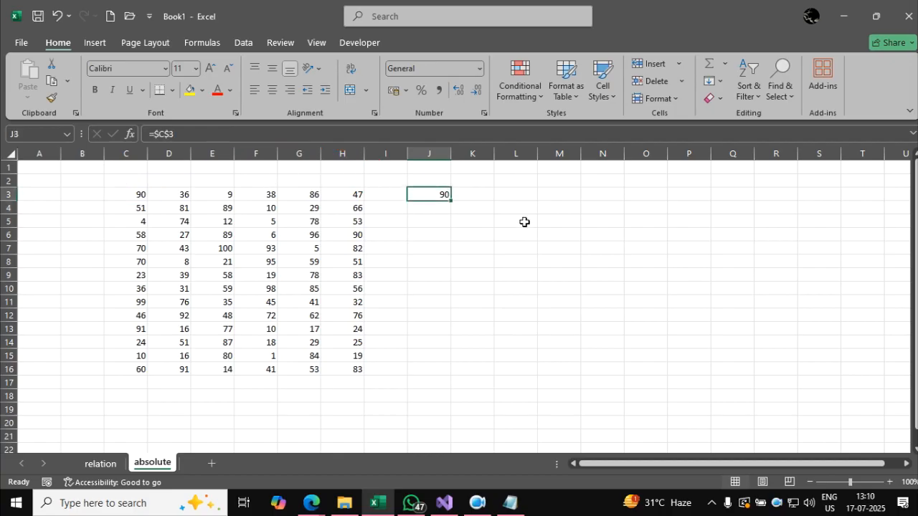
pyautogui.hotkey('ctrl', 'c')
pyautogui.click(442, 274)
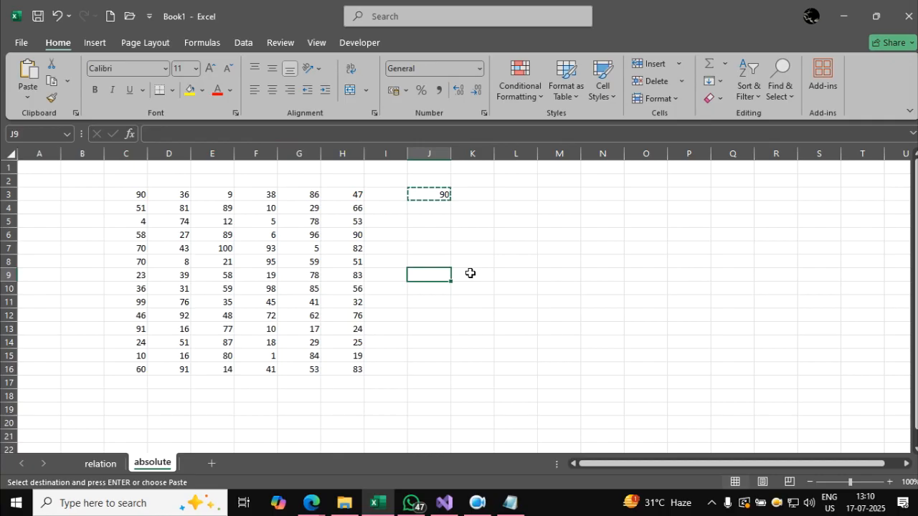
pyautogui.hotkey('ctrl', 'v')
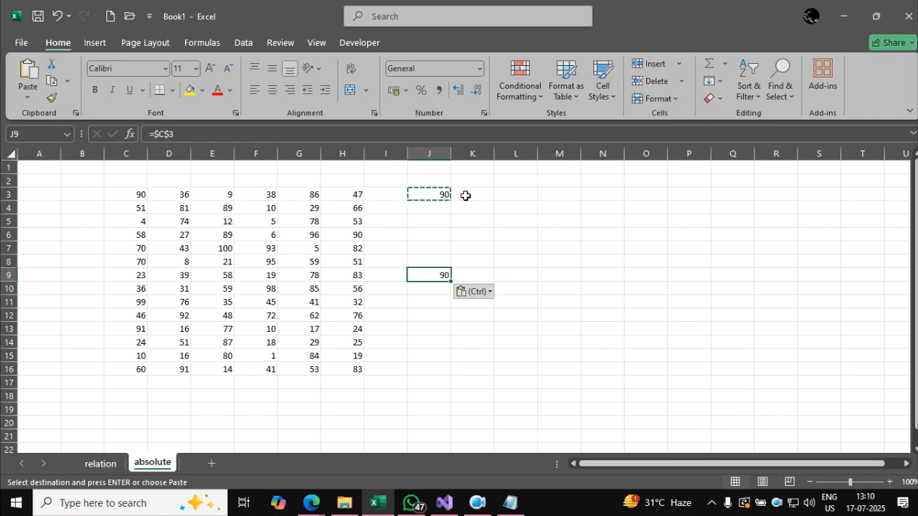
pyautogui.click(428, 192)
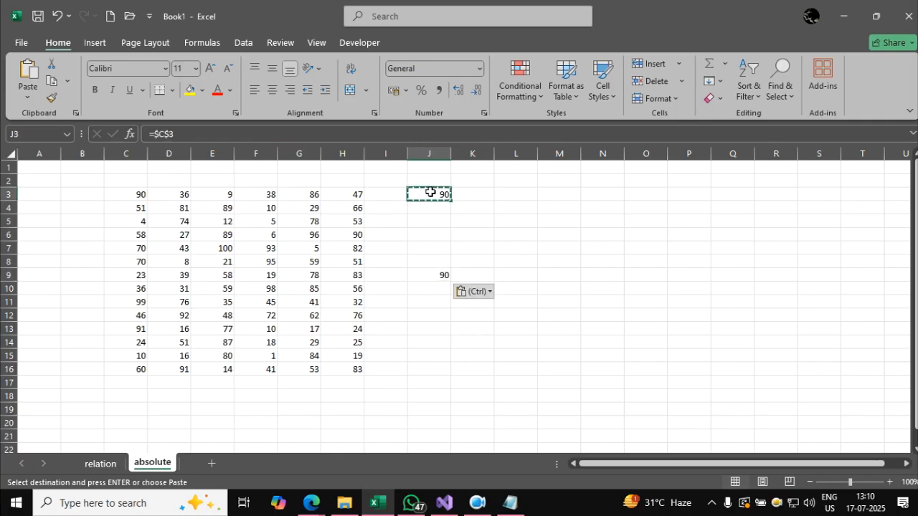
pyautogui.click(548, 194)
pyautogui.hotkey('ctrl', 'v')
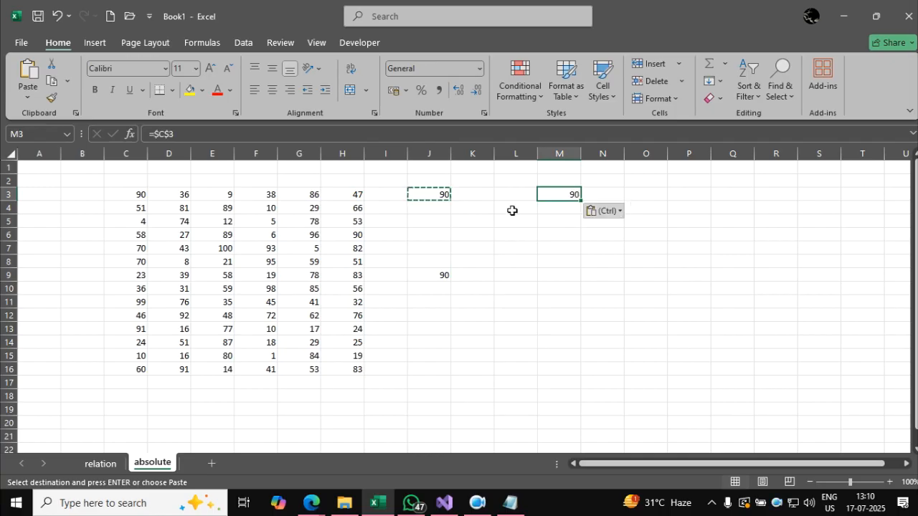
pyautogui.click(439, 194)
pyautogui.click(521, 233)
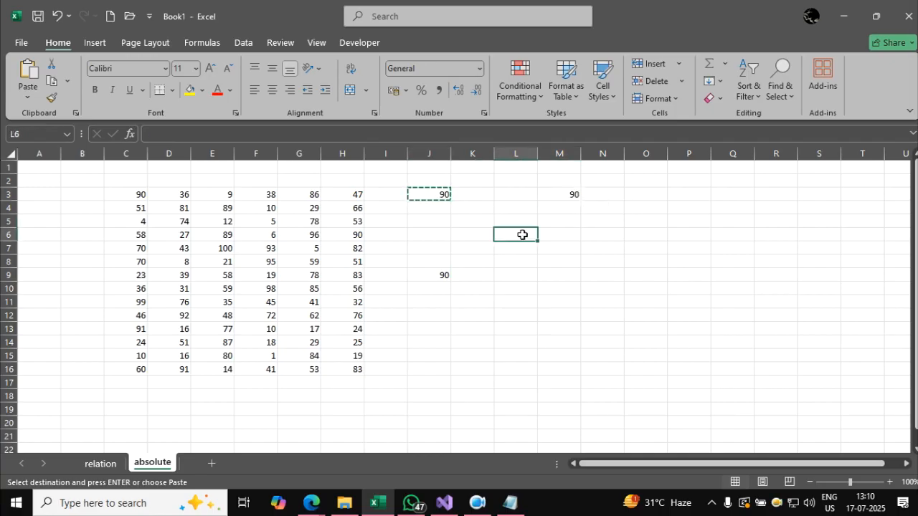
pyautogui.hotkey('ctrl', 'v')
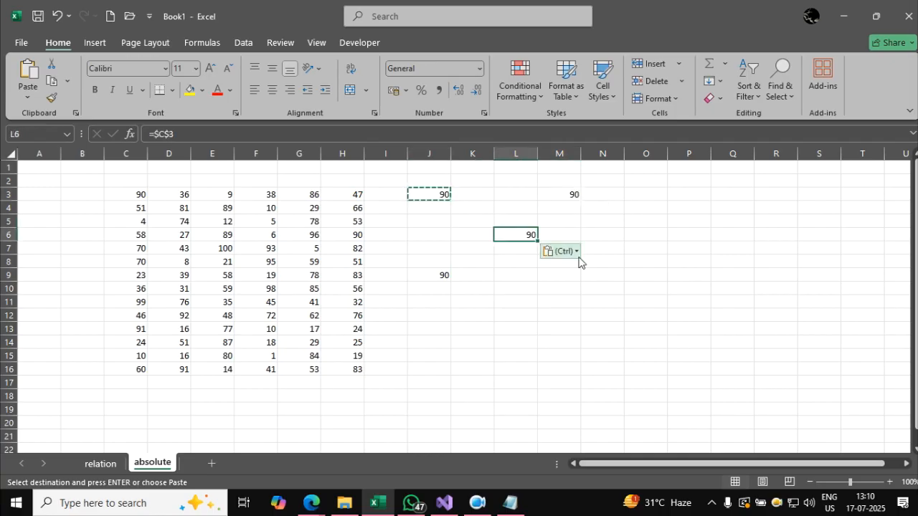
pyautogui.click(579, 300)
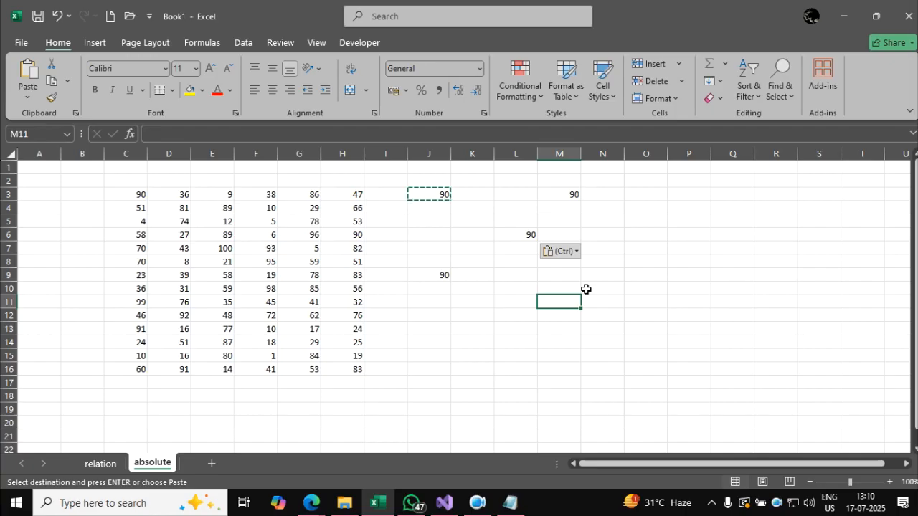
pyautogui.press('Escape')
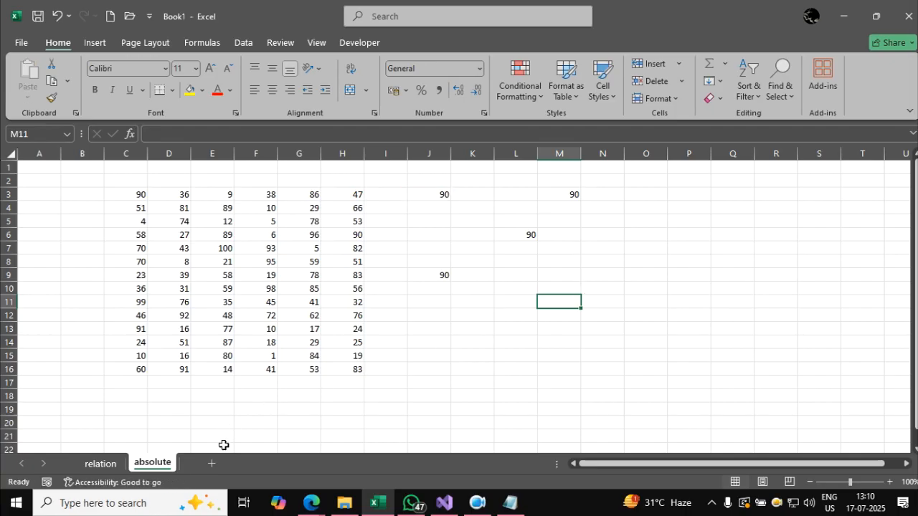
# Add a new worksheet and copy the range C3:F9 from the "absolute" sheet to C3 on it.
pyautogui.click(213, 464)
pyautogui.scroll(3, 338, 330)
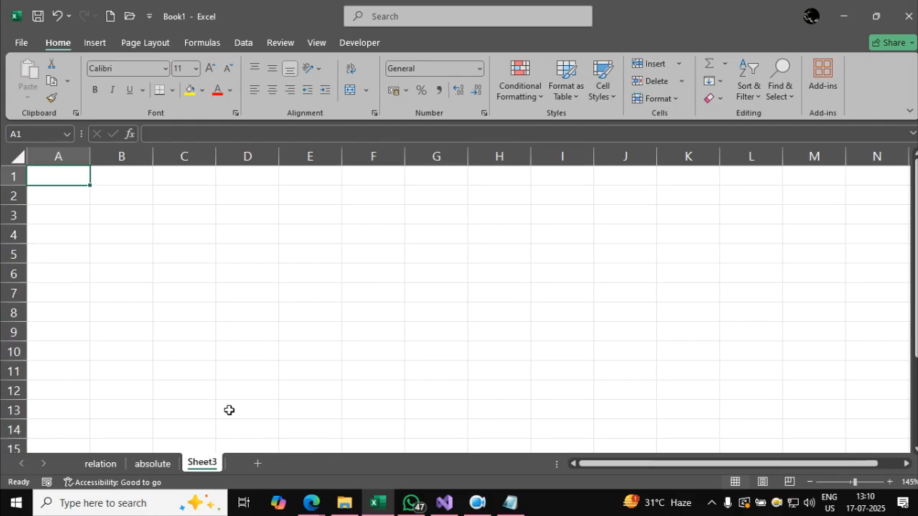
pyautogui.click(153, 464)
pyautogui.moveTo(140, 195); pyautogui.dragTo(258, 275)
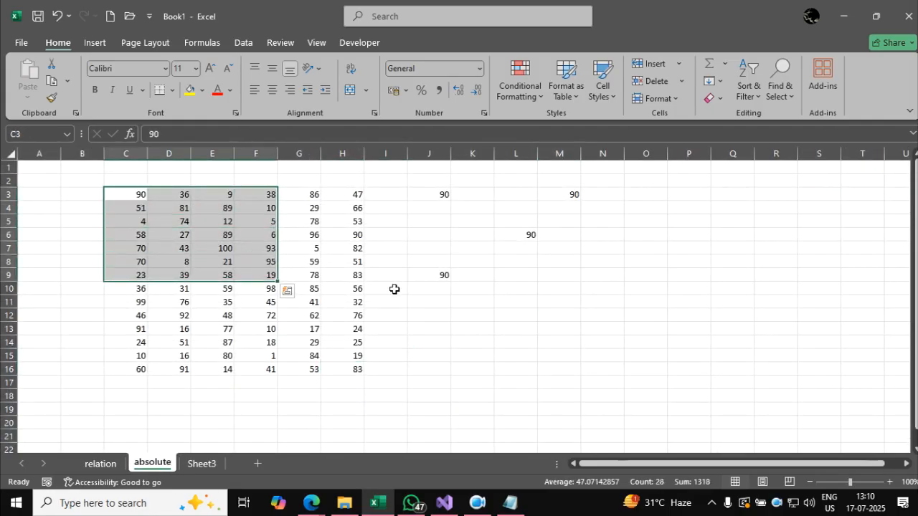
pyautogui.hotkey('ctrl', 'c')
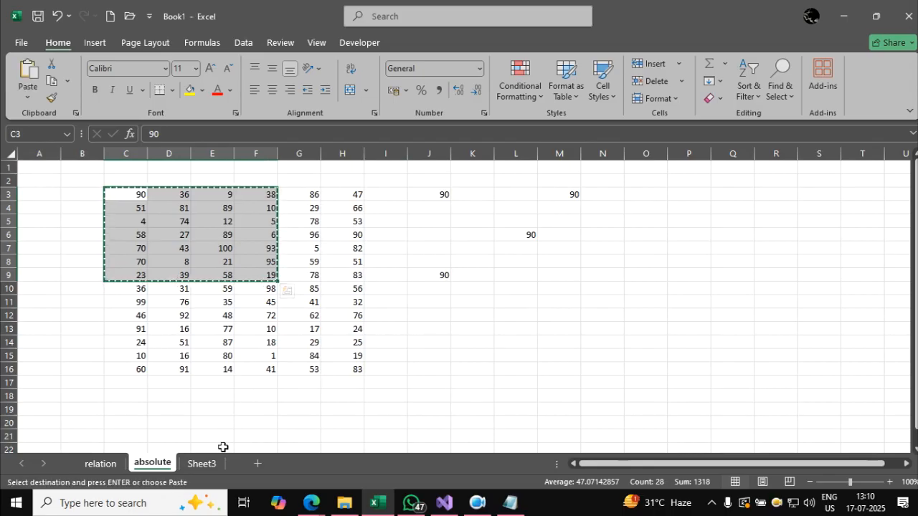
pyautogui.click(207, 463)
pyautogui.click(207, 215)
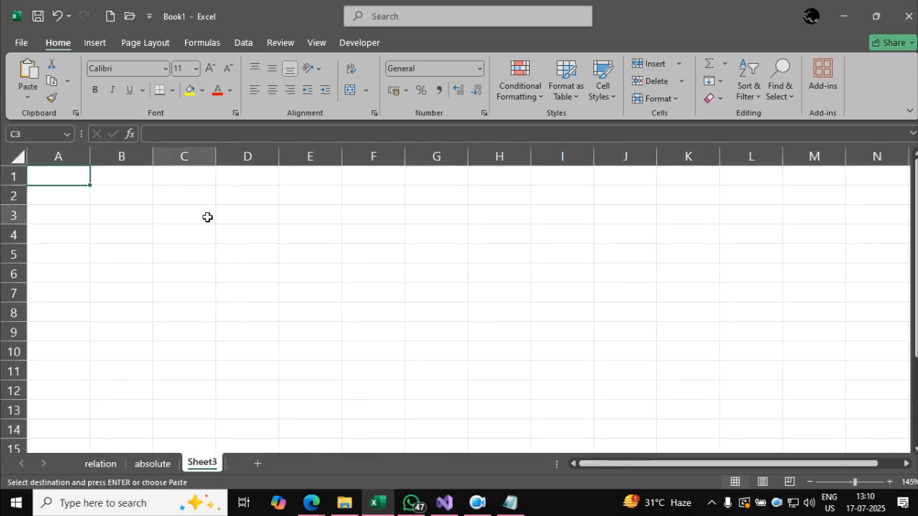
pyautogui.hotkey('ctrl', 'v')
# Enter the column headings vba, excel, powerbi and python in C2:F2 above the copied numbers.
pyautogui.press('Up')
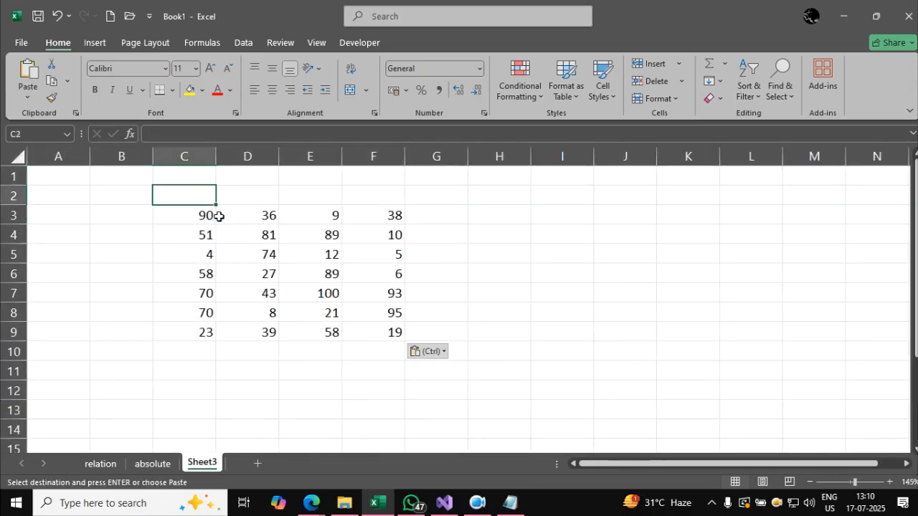
pyautogui.write('vba')
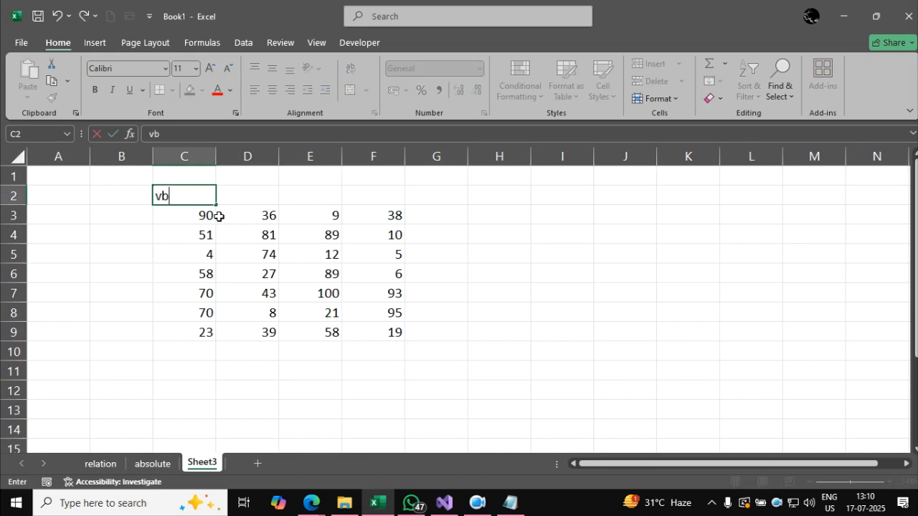
pyautogui.press('Tab')
pyautogui.write('excel')
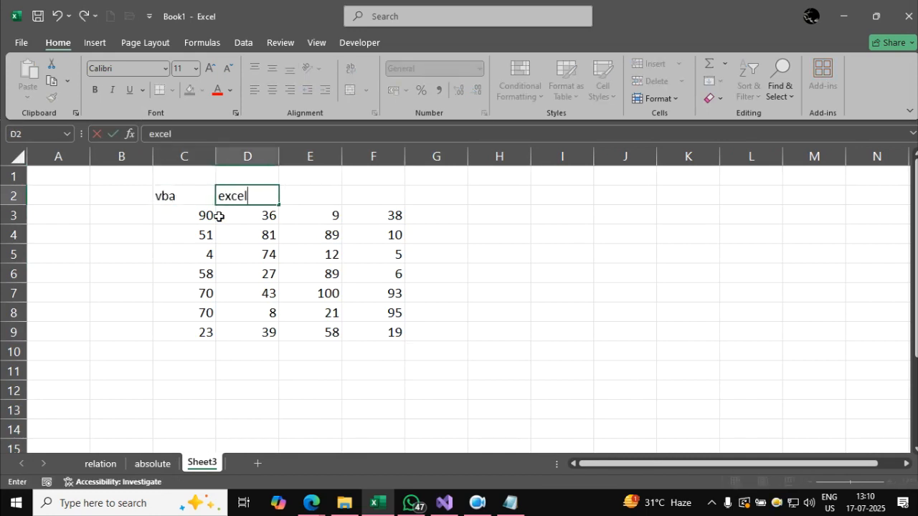
pyautogui.press('Tab')
pyautogui.write('powerbi')
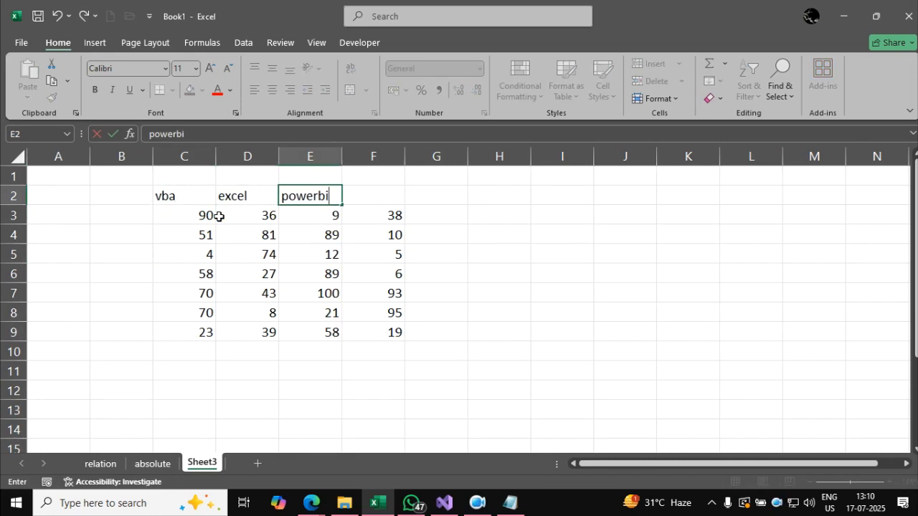
pyautogui.press('Tab')
pyautogui.write('python')
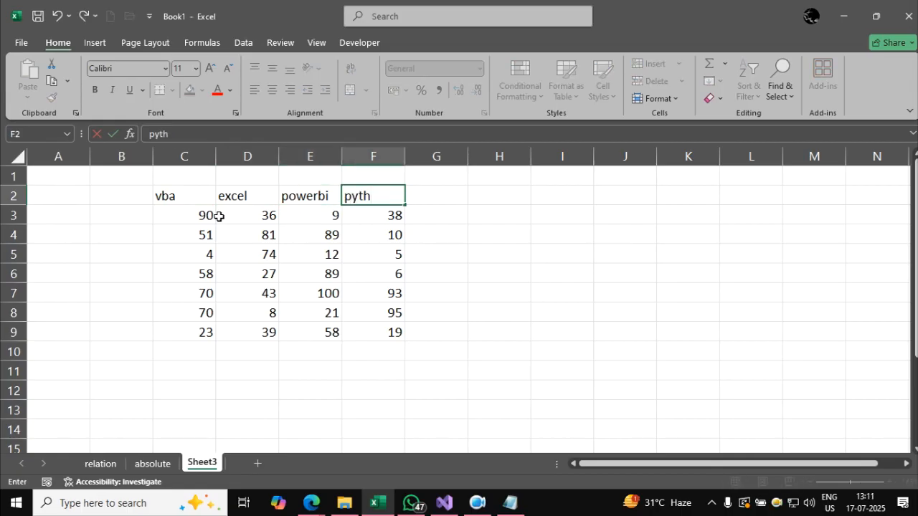
# Enter the heading Name in B2 and fill B3:B9 with seven people's first names.
pyautogui.press('Left')
pyautogui.press('Left')
pyautogui.press('Left')
pyautogui.press('Left')
pyautogui.write('Name')
pyautogui.press('Return')
pyautogui.write('ram')
pyautogui.press('Return')
pyautogui.write('sham')
pyautogui.press('Return')
pyautogui.write('mohan')
pyautogui.press('Return')
pyautogui.write('jai')
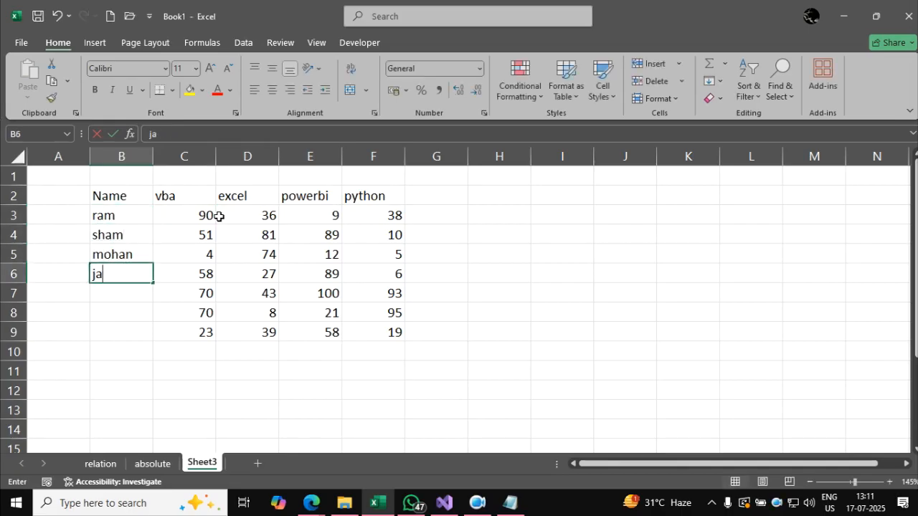
pyautogui.press('Return')
pyautogui.write('pawan')
pyautogui.press('Return')
pyautogui.write('mukesh')
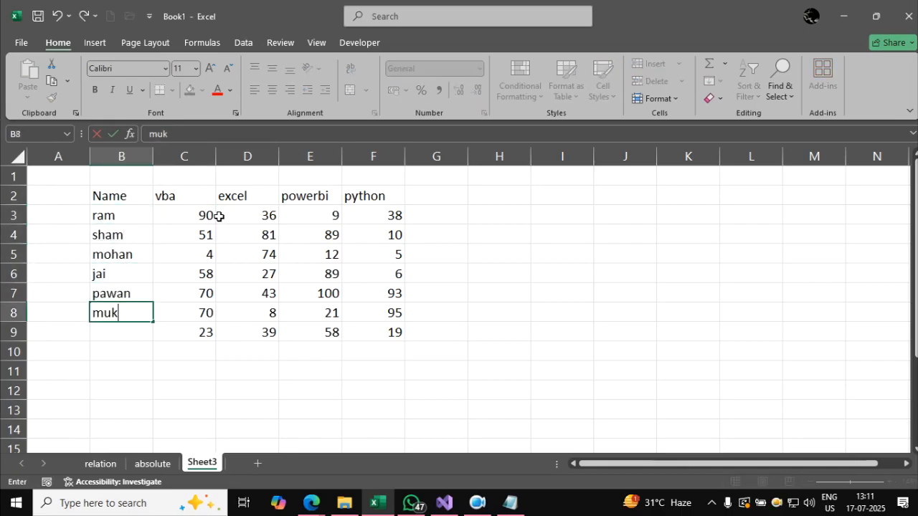
pyautogui.press('Return')
pyautogui.write('manish')
pyautogui.press('Return')
# Format B2:F9 as a table with headers and convert it back to a normal range, keeping the banded blue style.
pyautogui.press('Up')
pyautogui.hotkey('ctrl', 'a')
pyautogui.hotkey('ctrl', 'c')
pyautogui.hotkey('ctrl', 't')
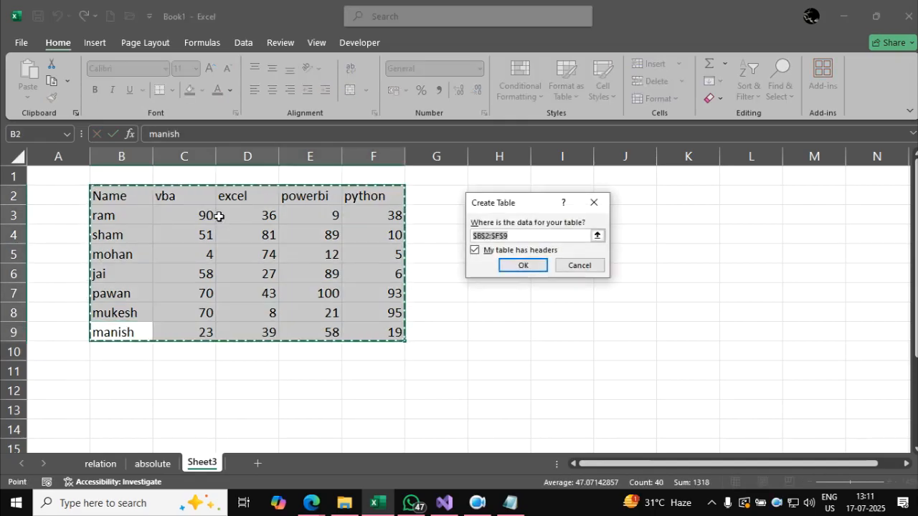
pyautogui.press('Return')
pyautogui.hotkey('alt', 'j')
pyautogui.press('t')
pyautogui.press('g')
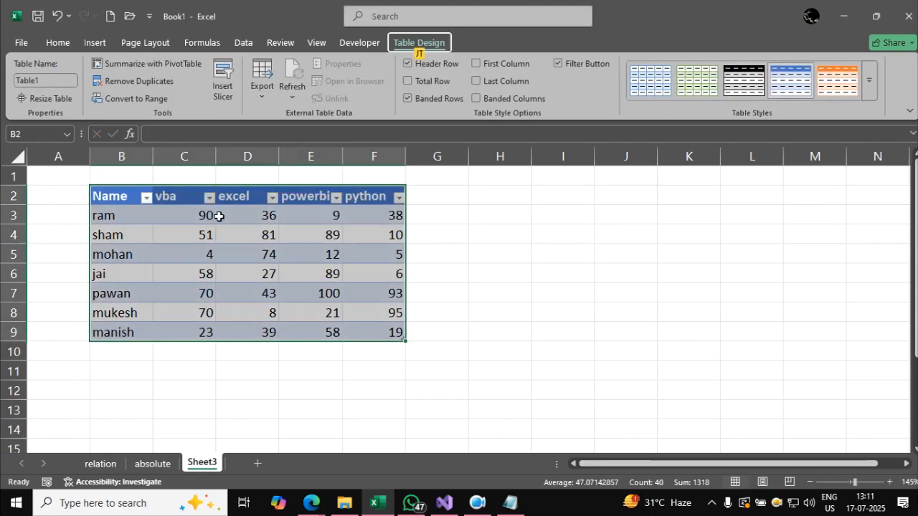
pyautogui.press('Return')
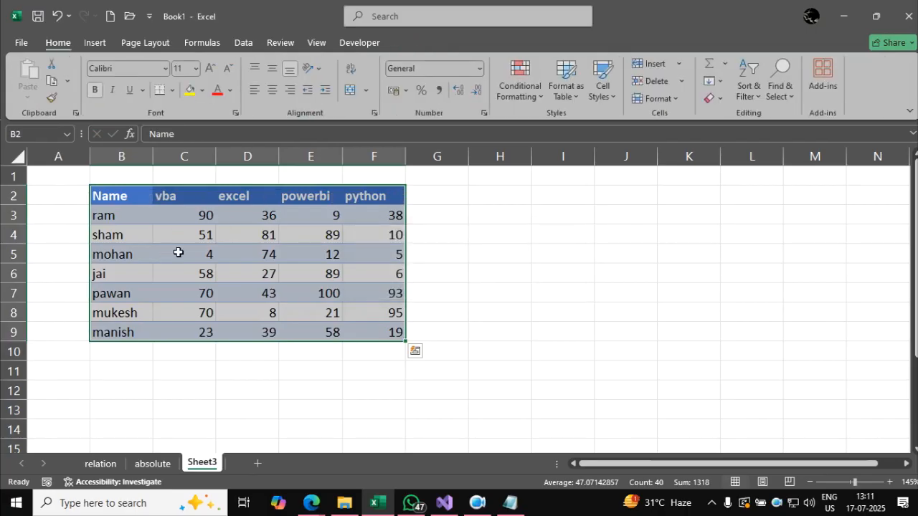
# Center the contents of the whole marks table B2:F9 horizontally and vertically.
pyautogui.click(281, 258)
pyautogui.click(193, 218)
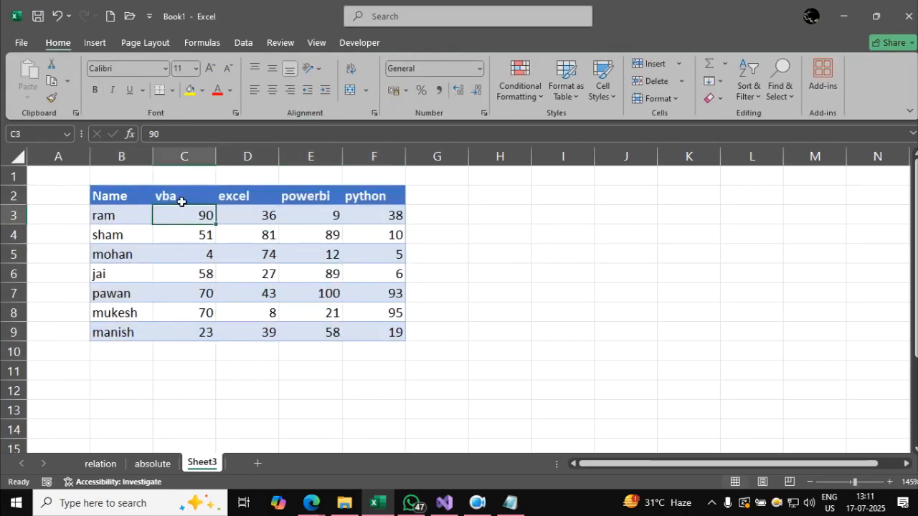
pyautogui.hotkey('ctrl', 'a')
pyautogui.click(272, 90)
pyautogui.click(323, 210)
pyautogui.click(494, 312)
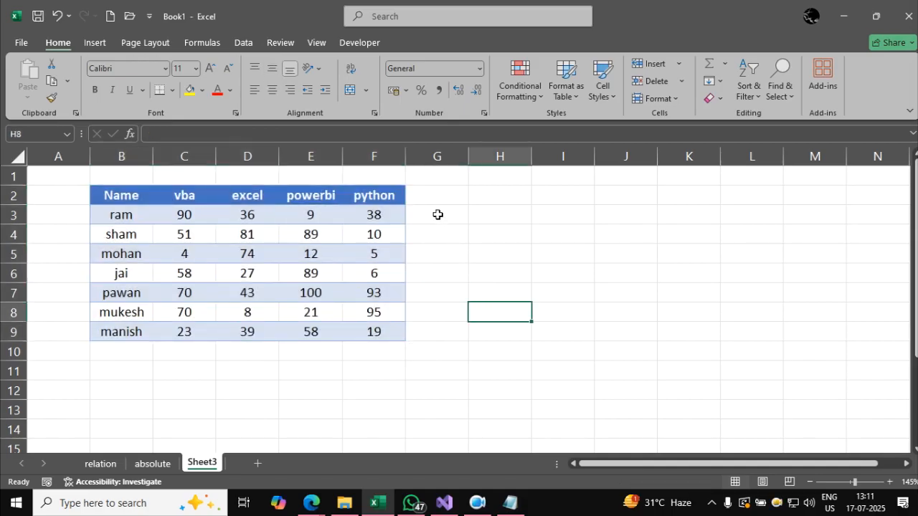
# Add a Total heading in H2, styled like the blue header cells of the marks table.
pyautogui.click(477, 200)
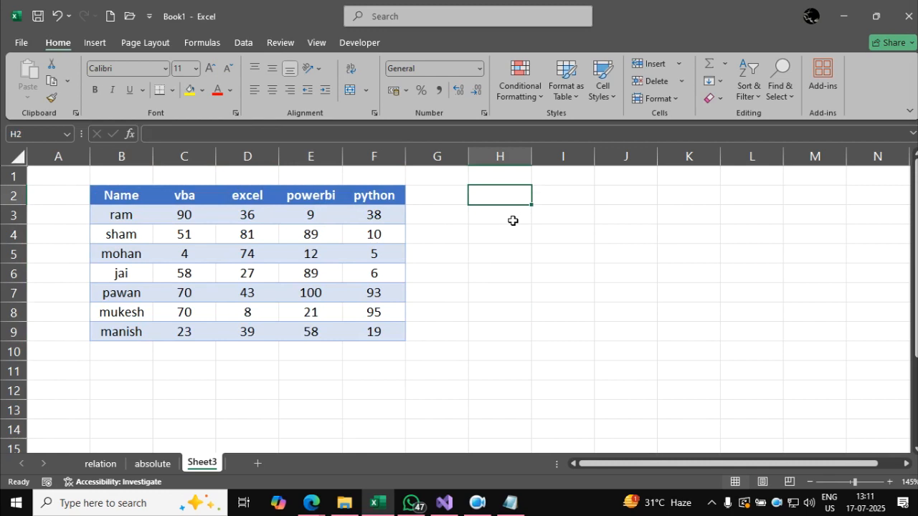
pyautogui.write('Total')
pyautogui.press('Return')
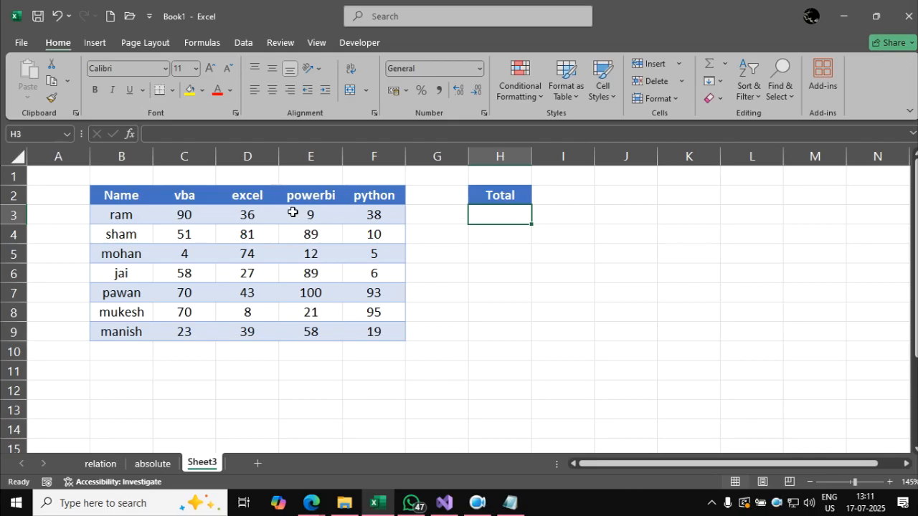
# Add the label Bonus in E10 below the marks table and enter 5 in F10.
pyautogui.click(129, 351)
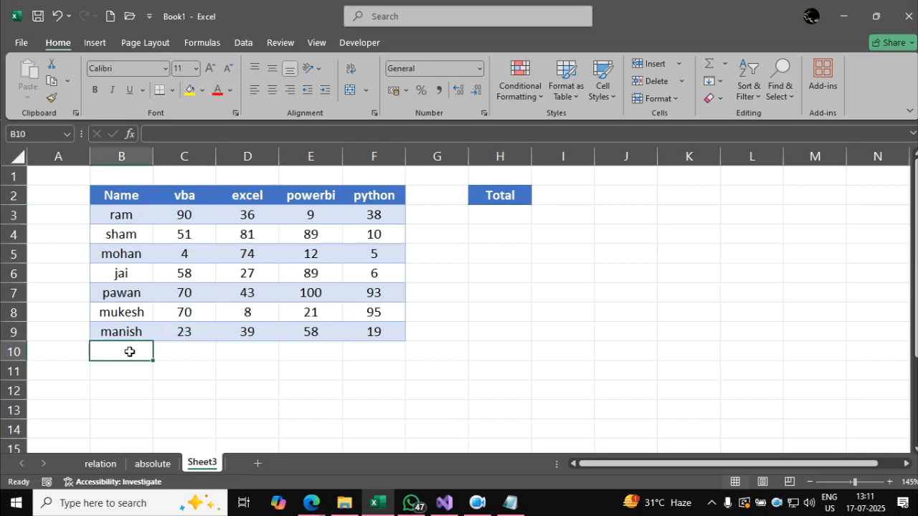
pyautogui.click(309, 355)
pyautogui.write('Bonus')
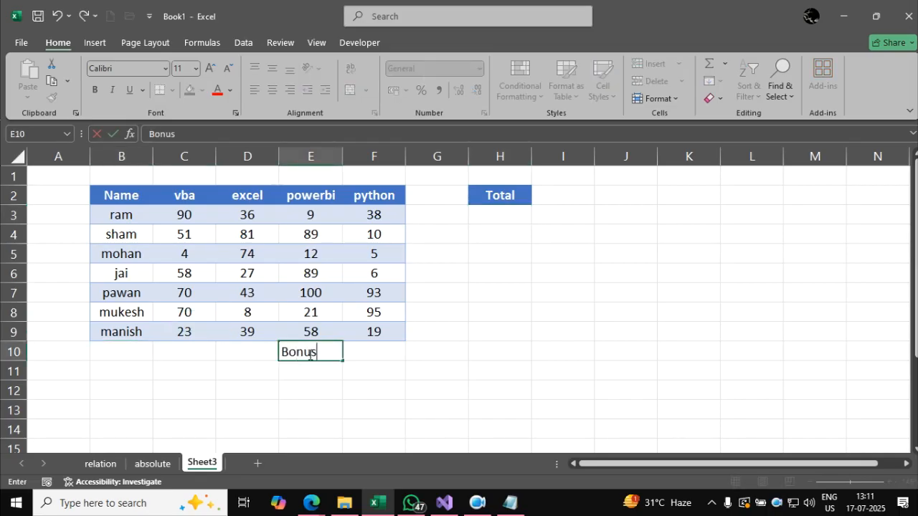
pyautogui.press('Tab')
pyautogui.write('5')
pyautogui.press('Return')
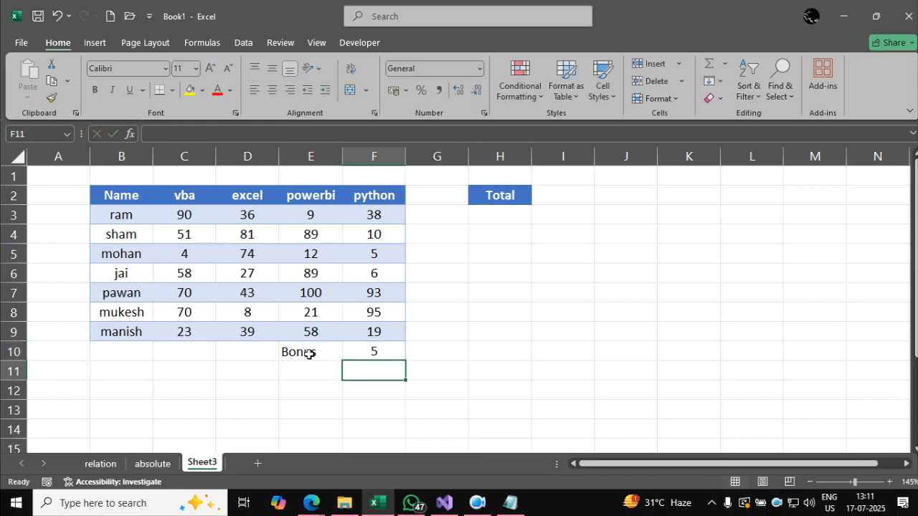
# Apply an orange accent cell style and all borders to the Bonus cells E10:F10.
pyautogui.moveTo(313, 318); pyautogui.dragTo(354, 312)
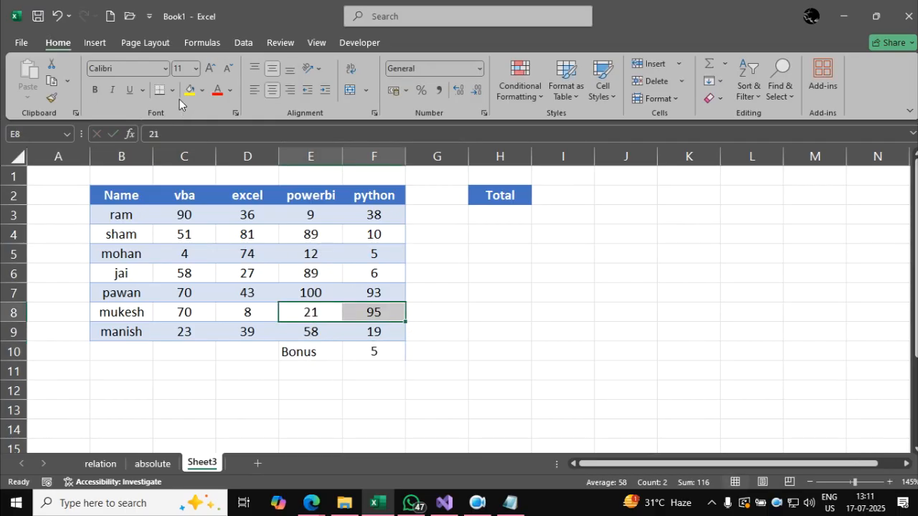
pyautogui.moveTo(294, 350); pyautogui.dragTo(389, 358)
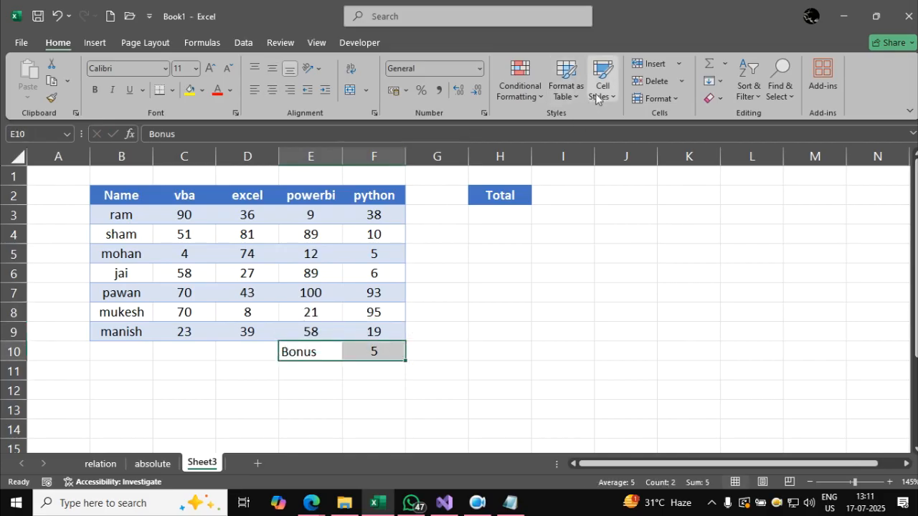
pyautogui.click(602, 86)
pyautogui.click(606, 340)
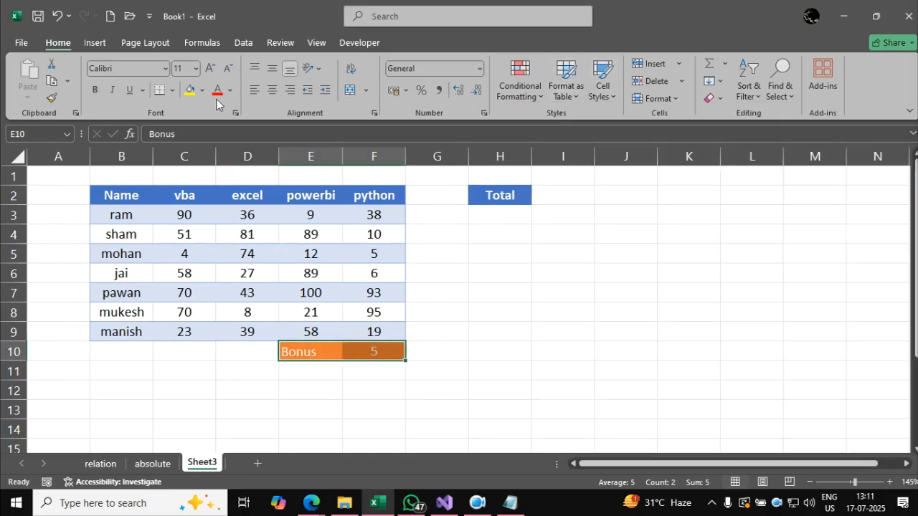
pyautogui.click(172, 89)
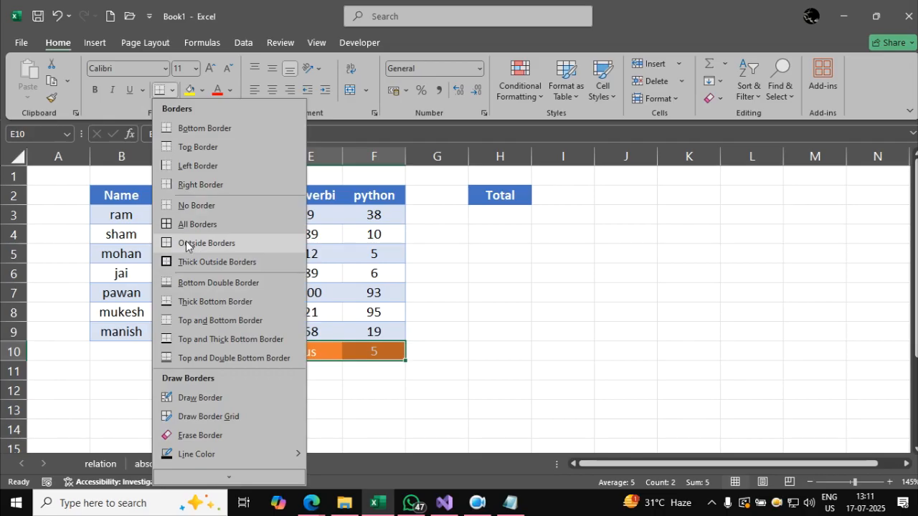
pyautogui.click(185, 225)
pyautogui.click(687, 390)
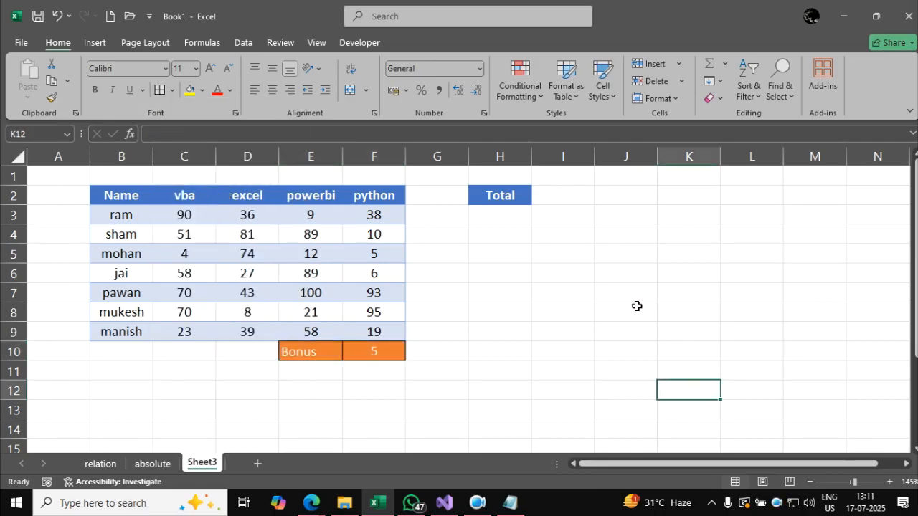
pyautogui.moveTo(184, 214); pyautogui.dragTo(374, 217)
pyautogui.click(383, 356)
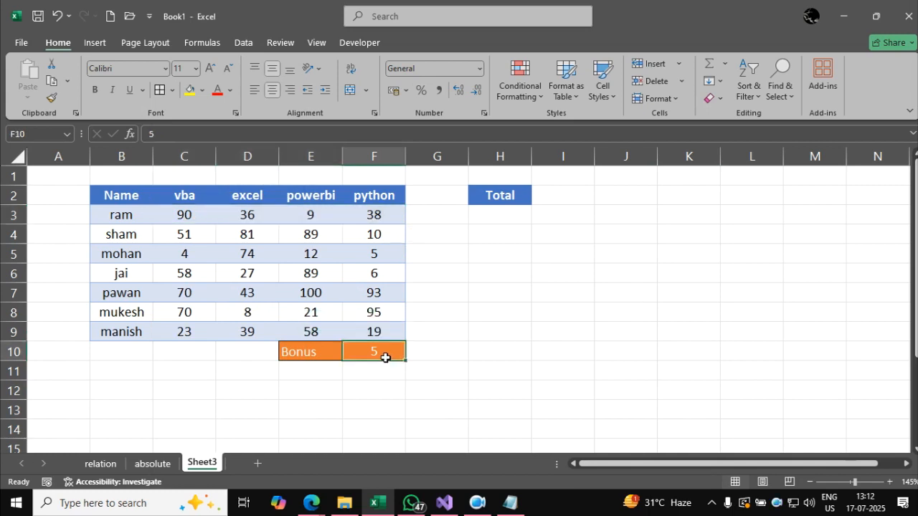
pyautogui.click(508, 215)
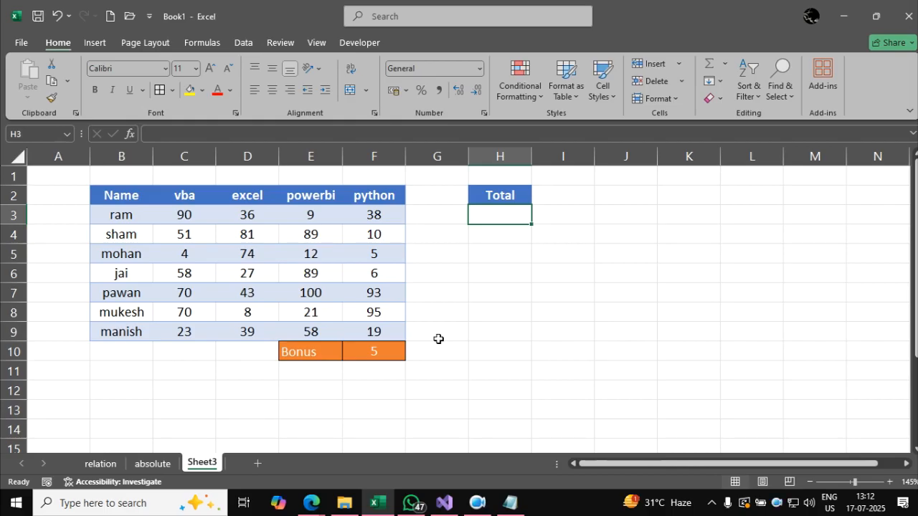
pyautogui.click(506, 311)
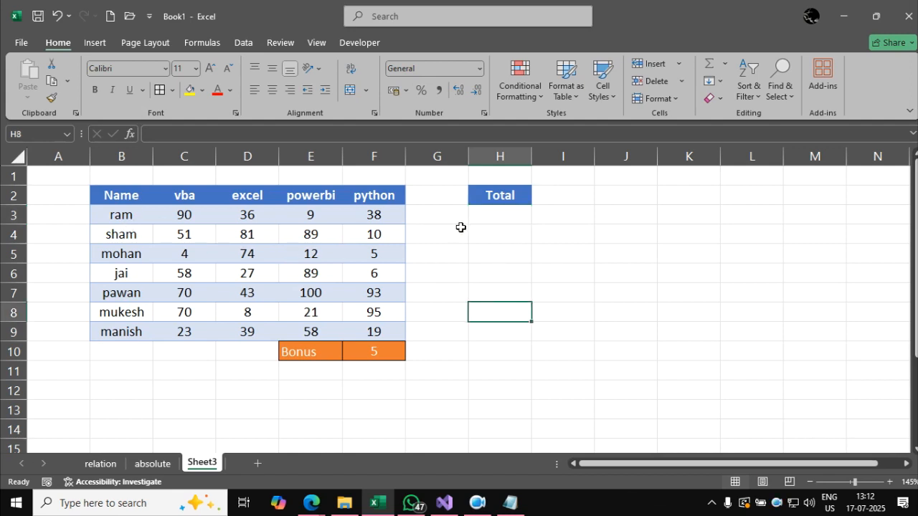
# Try totalling the first student's marks with =SUM(C3:F3) in H3, and clear the cell.
pyautogui.click(507, 216)
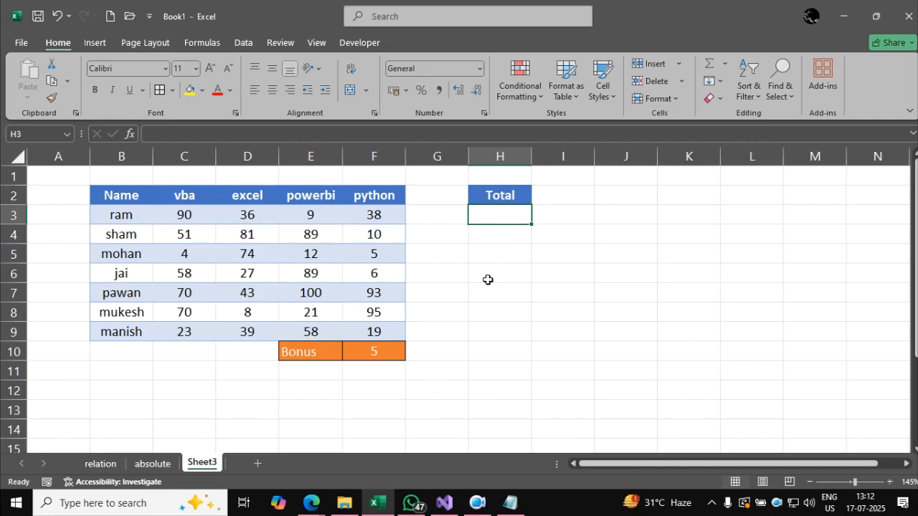
pyautogui.write('=sum(')
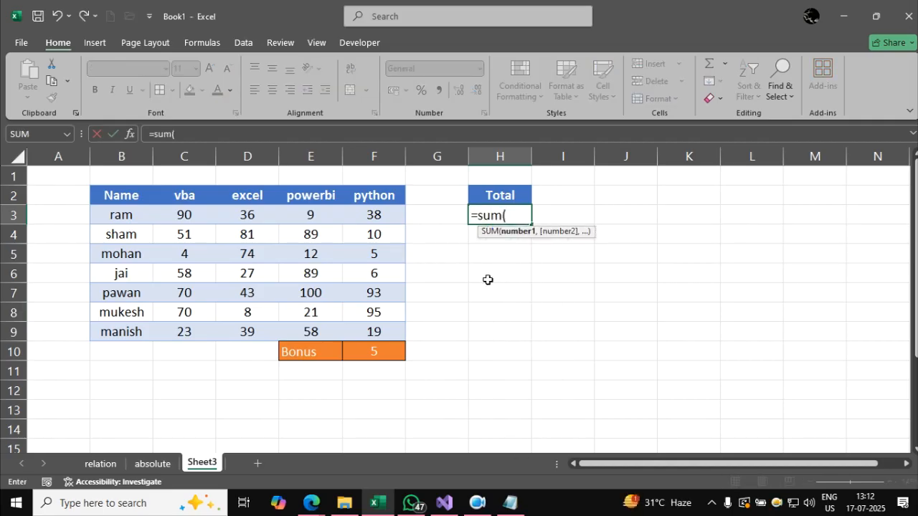
pyautogui.moveTo(180, 216); pyautogui.dragTo(380, 214)
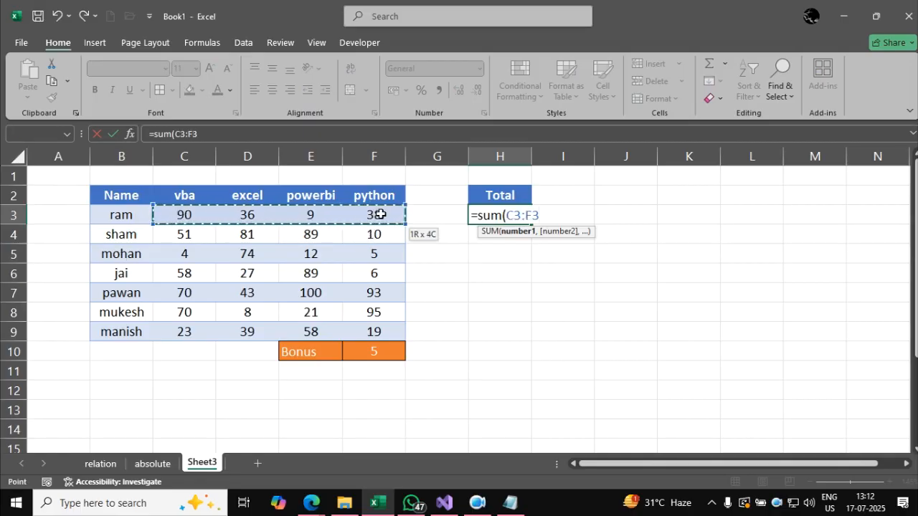
pyautogui.write(')')
pyautogui.press('Return')
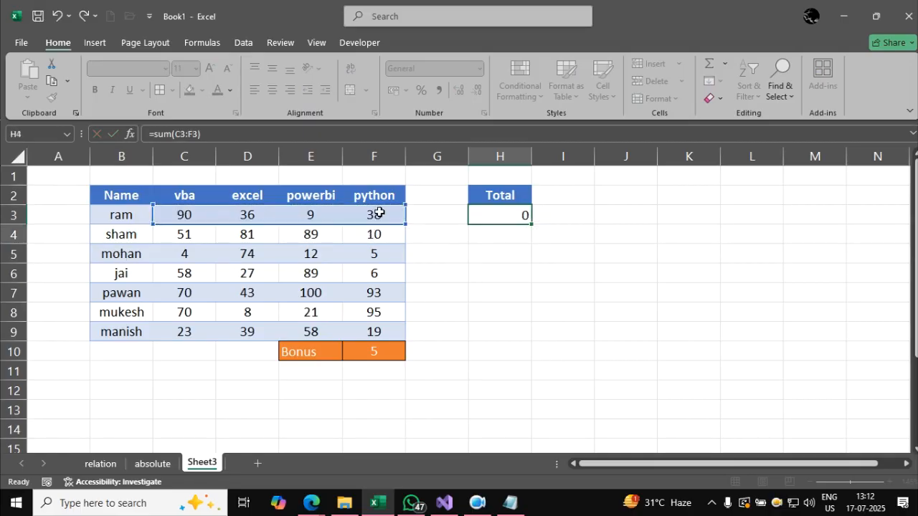
pyautogui.press('Up')
pyautogui.press('Delete')
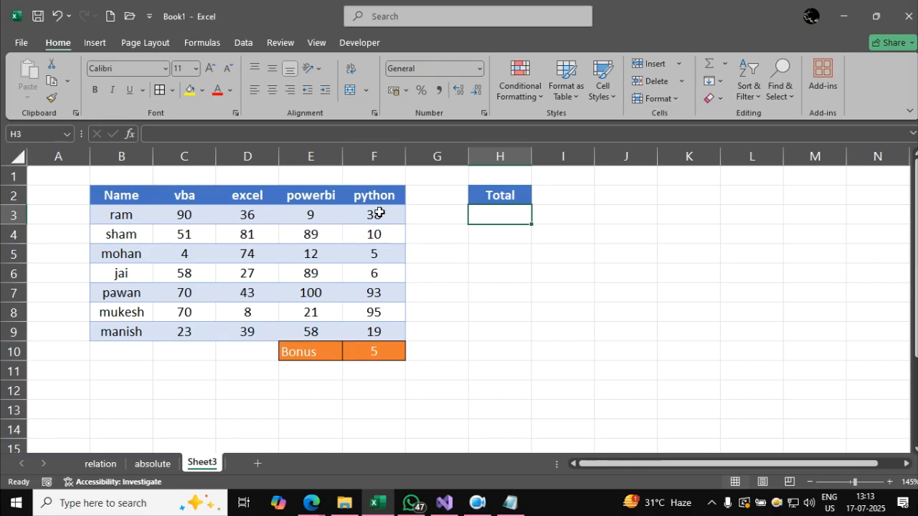
# Enter =SUM(C3:F3)+F10 in H3 to total the first student's marks with the bonus.
pyautogui.write('=sum(')
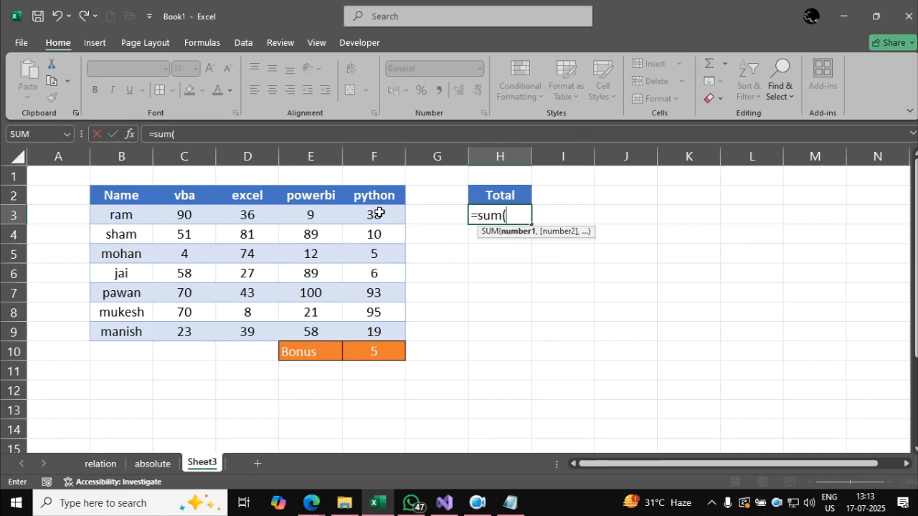
pyautogui.moveTo(155, 215); pyautogui.dragTo(362, 219)
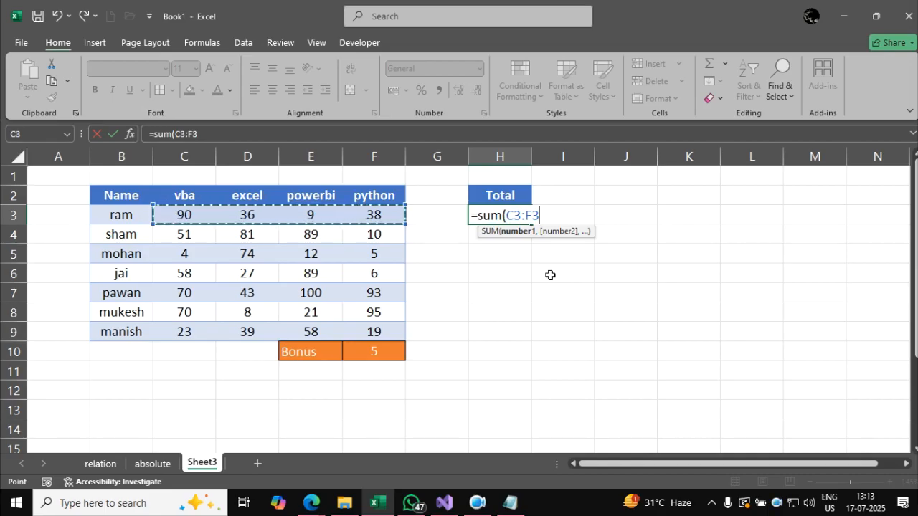
pyautogui.write(')+')
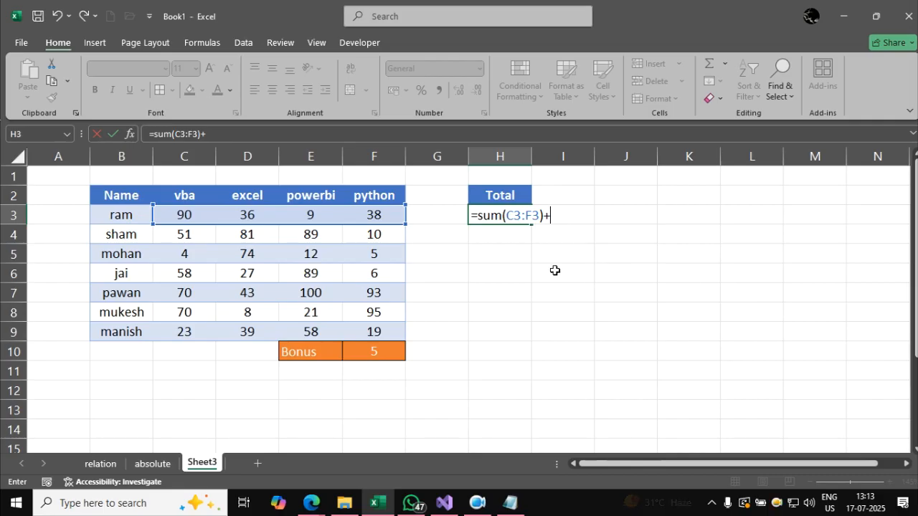
pyautogui.click(390, 354)
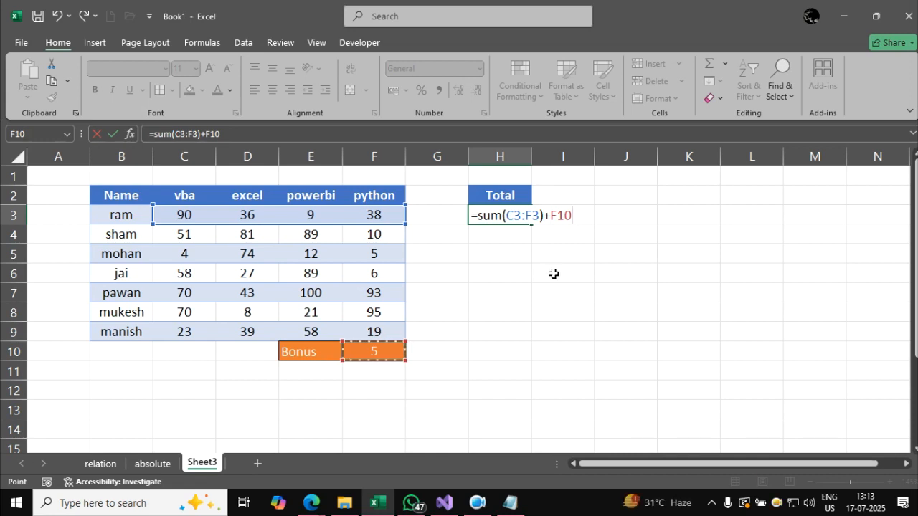
pyautogui.press('Return')
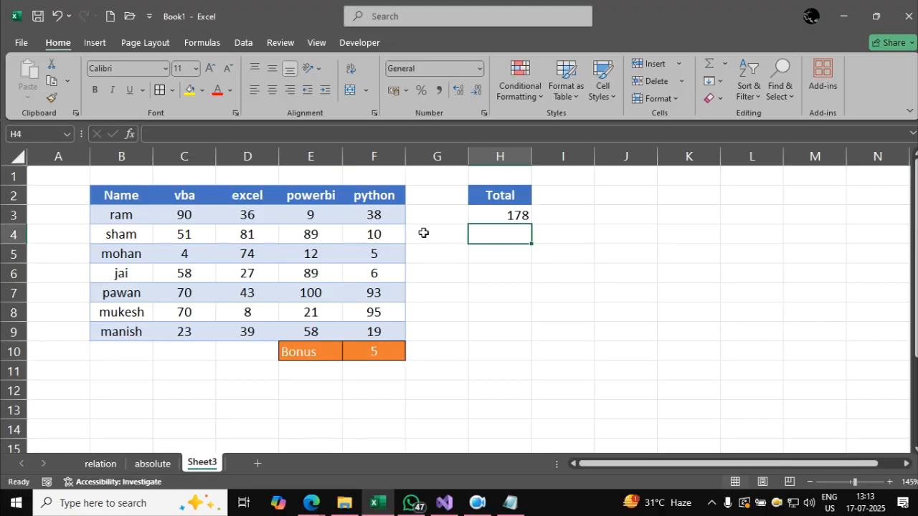
# Fill the H3 total formula down to H9 and check the second student's marks in C4:F4 against the result.
pyautogui.moveTo(184, 218); pyautogui.dragTo(373, 213)
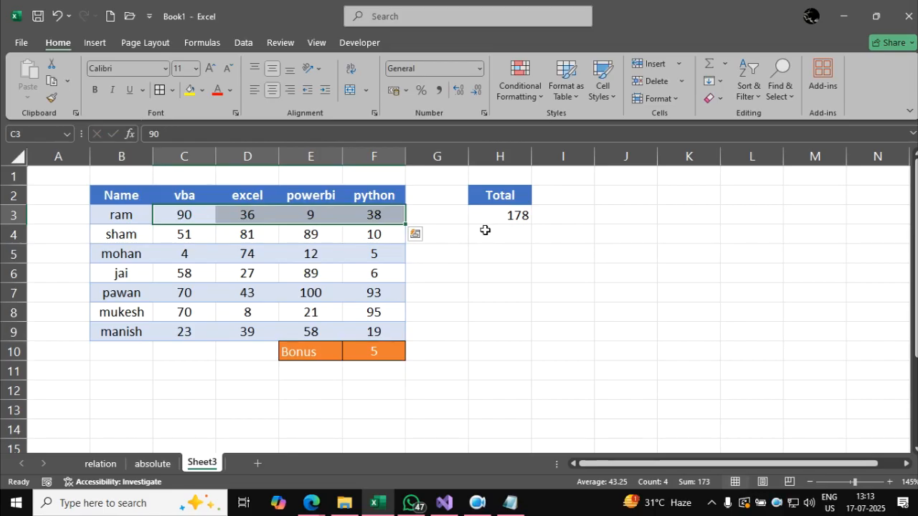
pyautogui.click(512, 215)
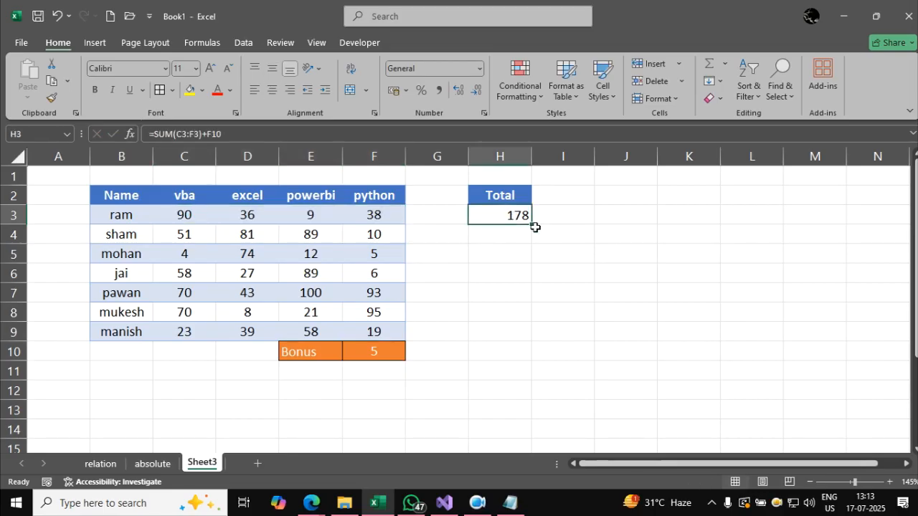
pyautogui.moveTo(530, 227); pyautogui.dragTo(530, 336)
pyautogui.click(639, 277)
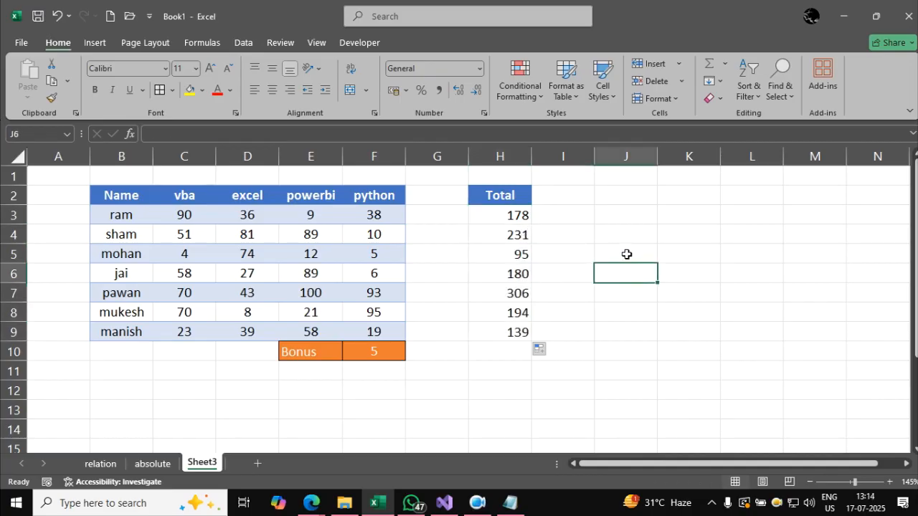
pyautogui.moveTo(188, 233); pyautogui.dragTo(351, 236)
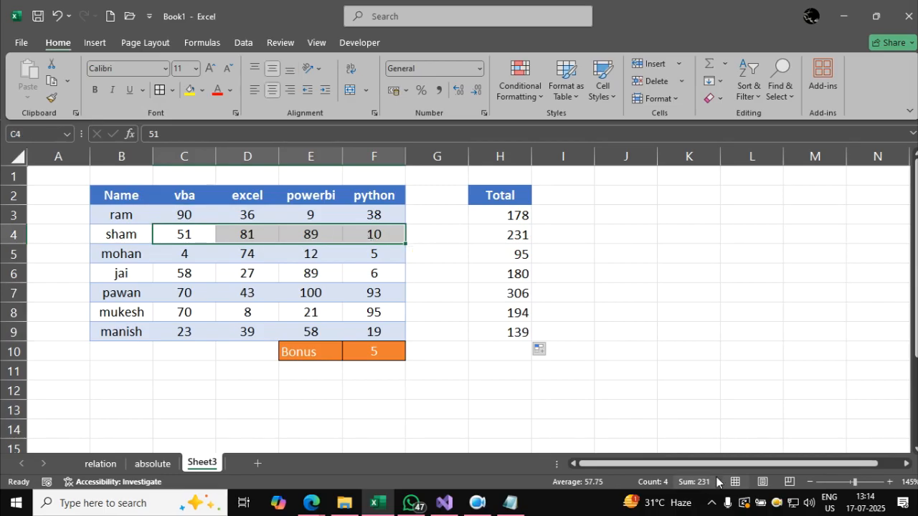
pyautogui.click(635, 325)
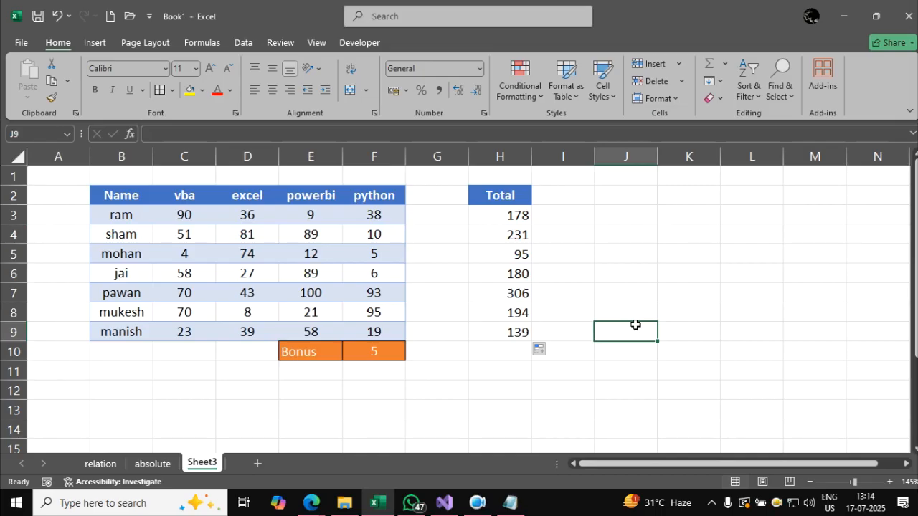
pyautogui.click(513, 213)
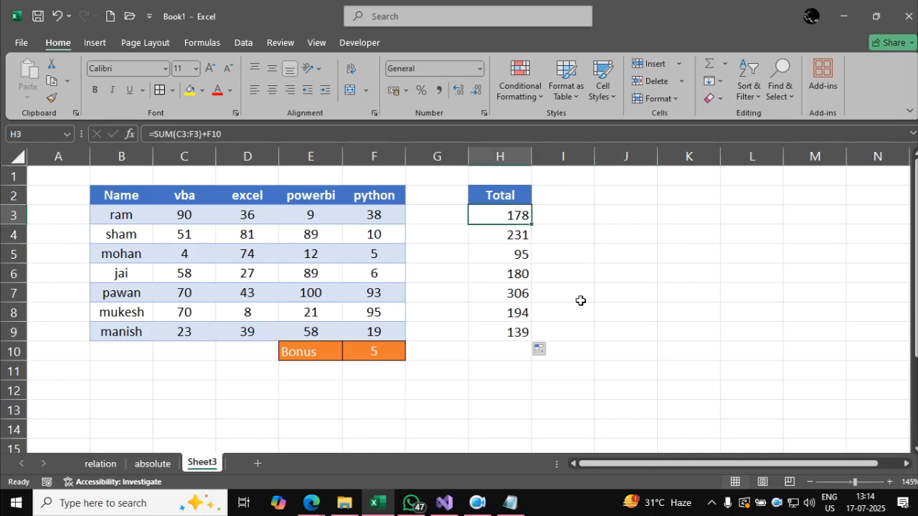
# Clear all the totals in H3:H9.
pyautogui.moveTo(508, 237); pyautogui.dragTo(515, 214)
pyautogui.click(546, 316)
pyautogui.press('Delete')
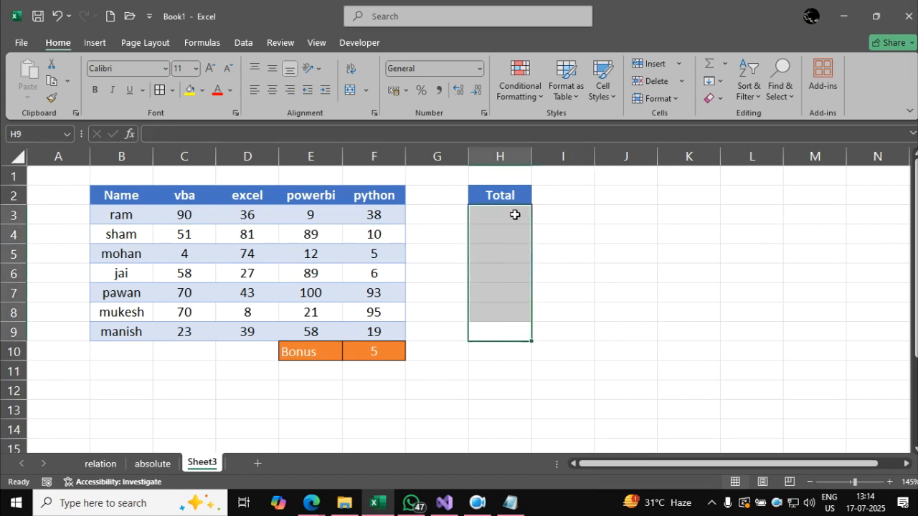
# Enter the total formula =SUM(C3:F3)+F10 again in H3, adding the bonus cell as a relative reference.
pyautogui.click(514, 215)
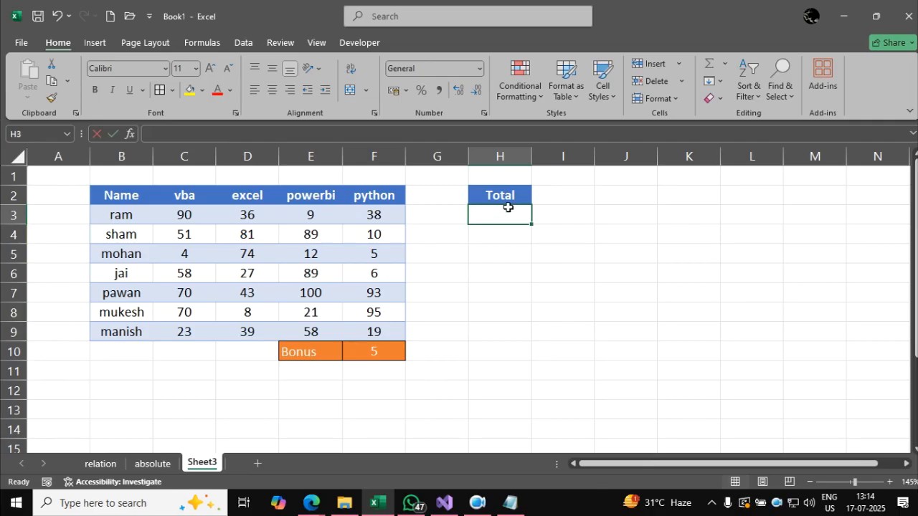
pyautogui.write('=sum(')
pyautogui.moveTo(184, 215); pyautogui.dragTo(368, 218)
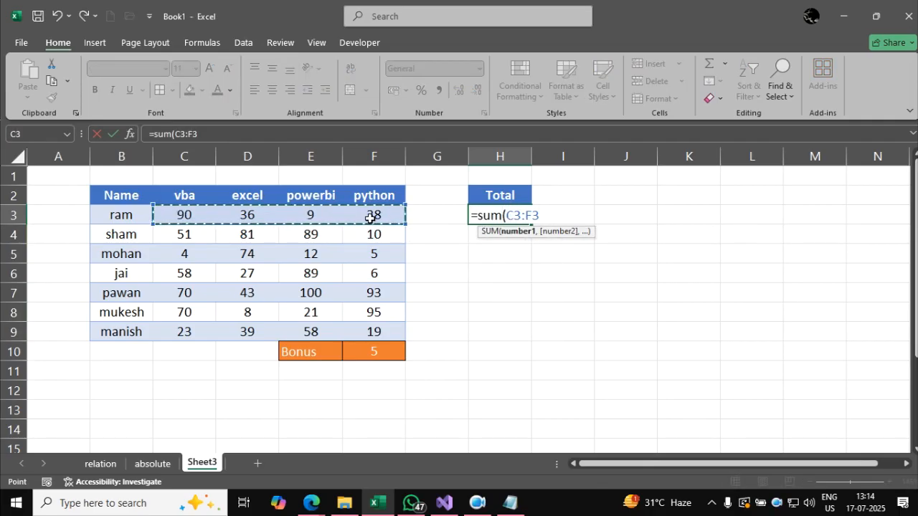
pyautogui.write(')+')
pyautogui.click(396, 354)
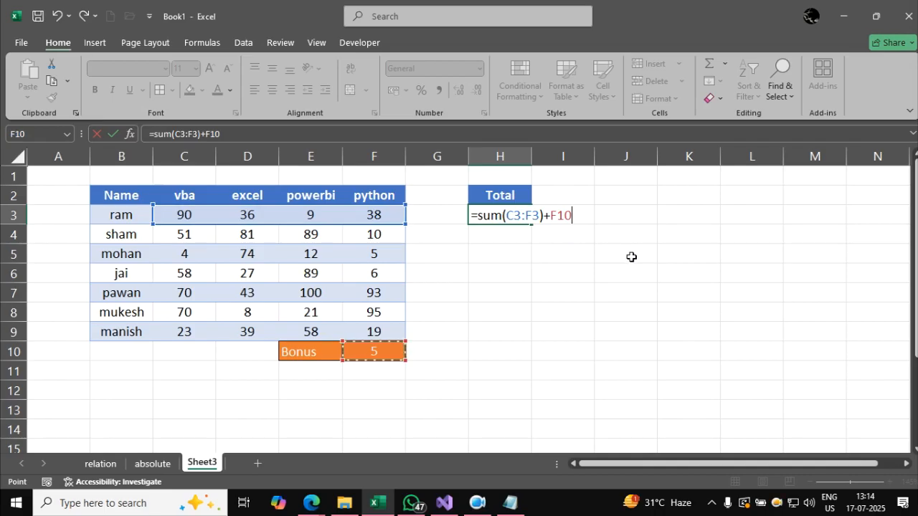
pyautogui.press('Return')
# Copy the H3 total formula down to H4 and inspect which cells the copied formula references.
pyautogui.click(517, 216)
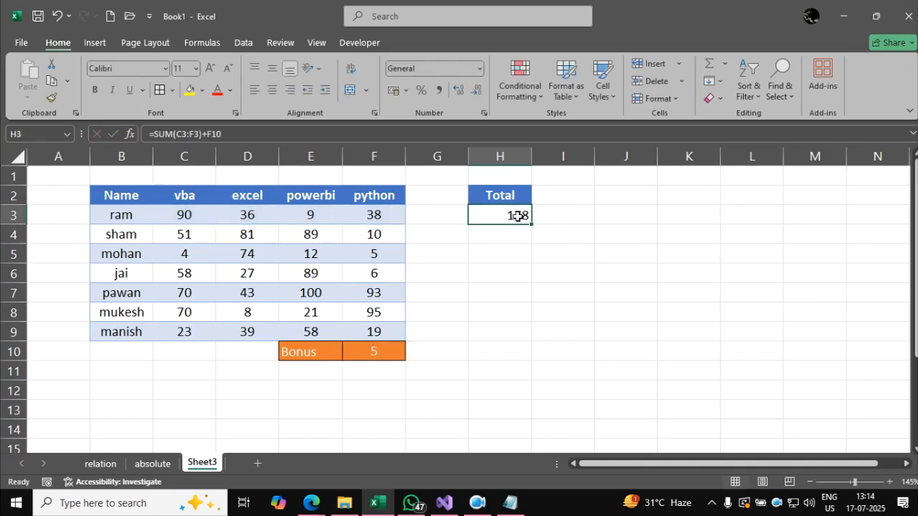
pyautogui.moveTo(531, 224); pyautogui.dragTo(532, 236)
pyautogui.click(682, 289)
pyautogui.doubleClick(524, 237)
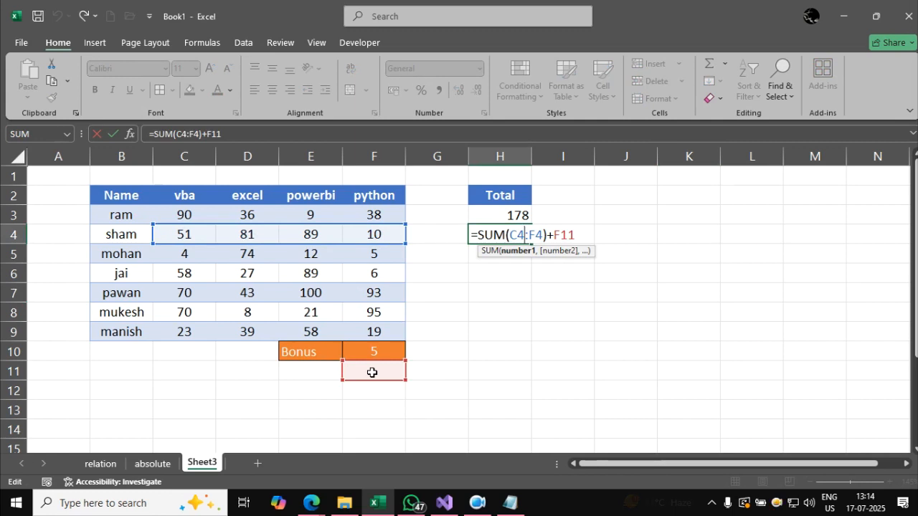
pyautogui.press('Return')
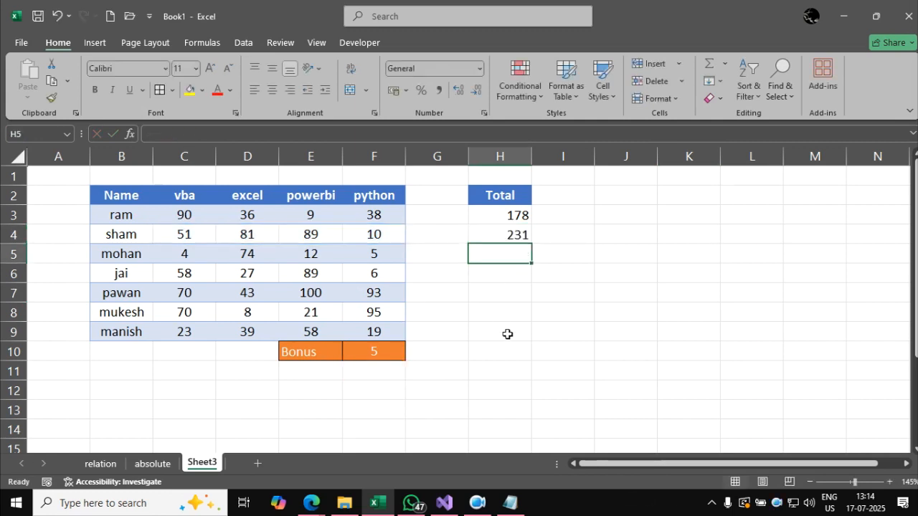
# Enter 6 in F11 to test its effect on the H4 total, and delete it again.
pyautogui.click(384, 372)
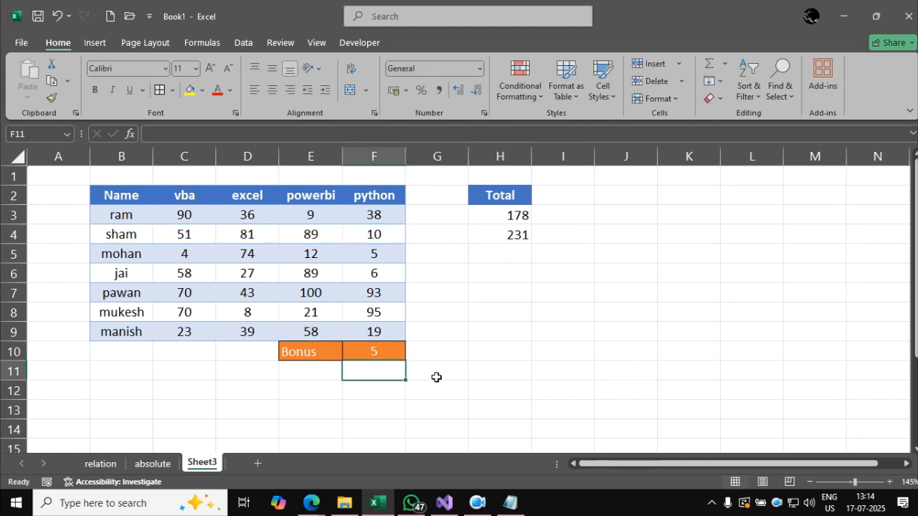
pyautogui.write('6')
pyautogui.press('Return')
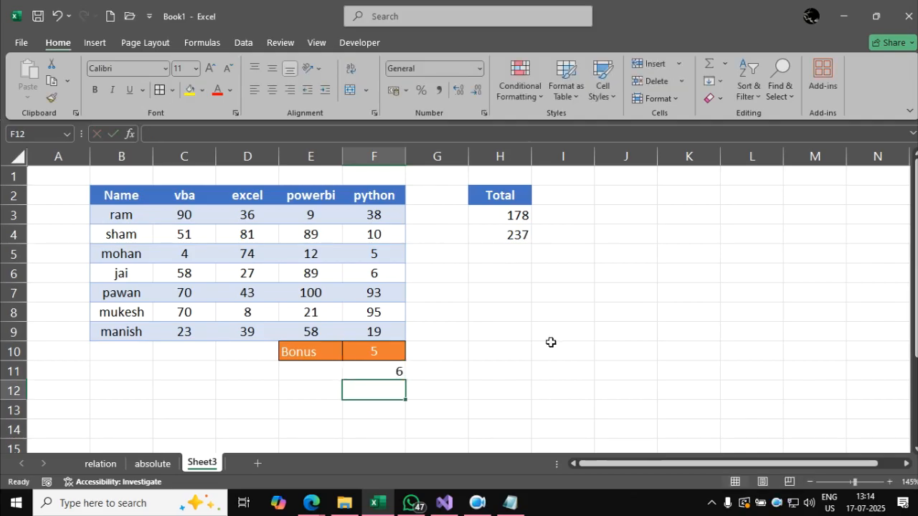
pyautogui.press('Up')
pyautogui.press('Delete')
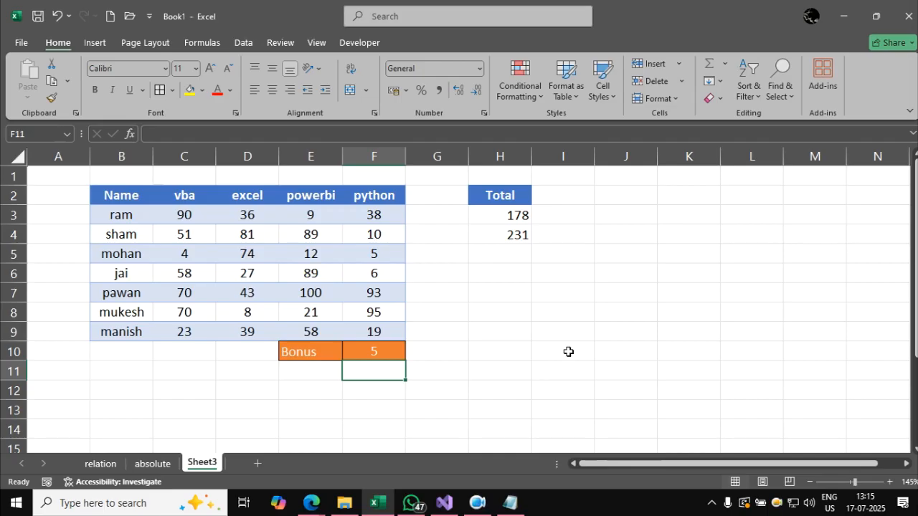
# Make the bonus reference absolute in the H3 total, =SUM(C3:F3)+$F$10, and fill the formula down to H9.
pyautogui.doubleClick(524, 215)
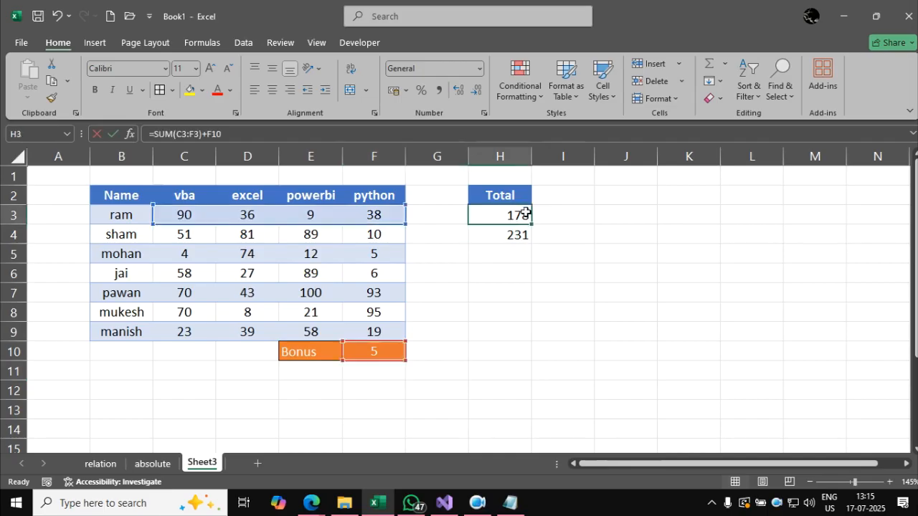
pyautogui.click(577, 215)
pyautogui.press('F4')
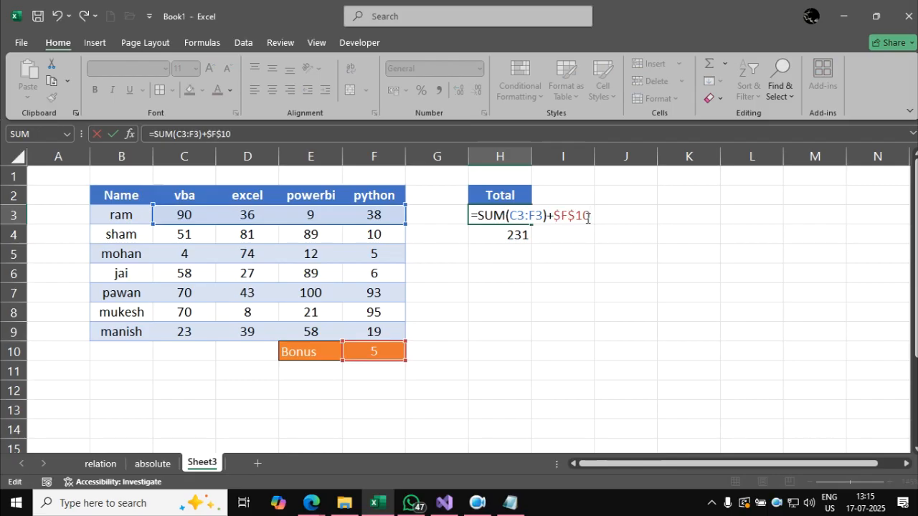
pyautogui.press('Return')
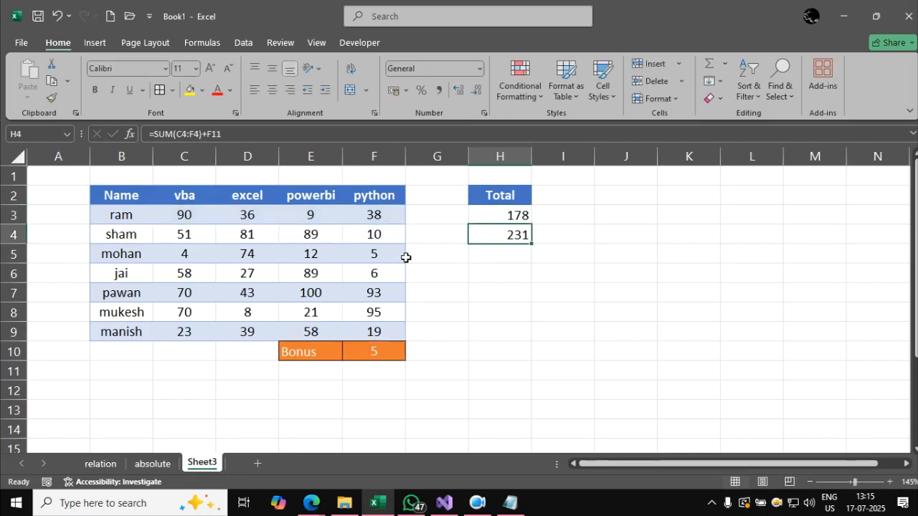
pyautogui.click(499, 216)
pyautogui.moveTo(533, 223); pyautogui.dragTo(532, 335)
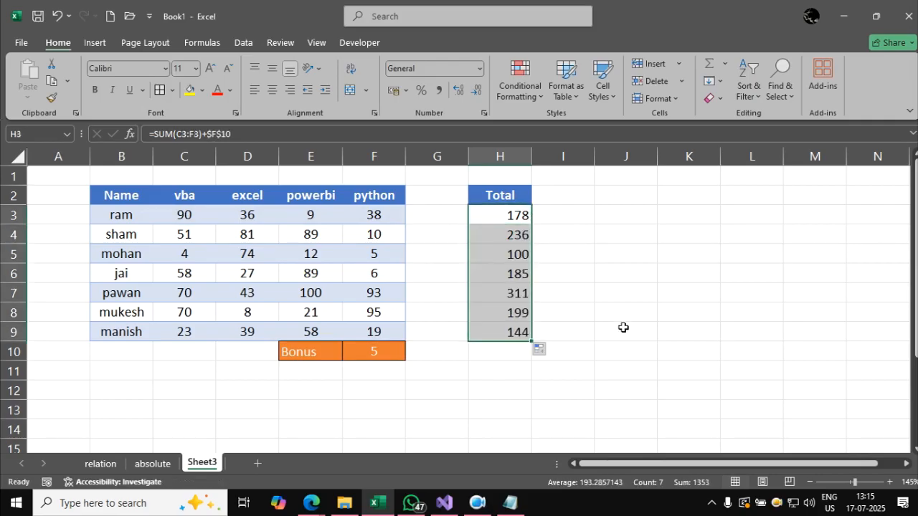
pyautogui.click(623, 327)
# Inspect the copied total formulas in H4 and H6 to see which cells they reference.
pyautogui.doubleClick(495, 234)
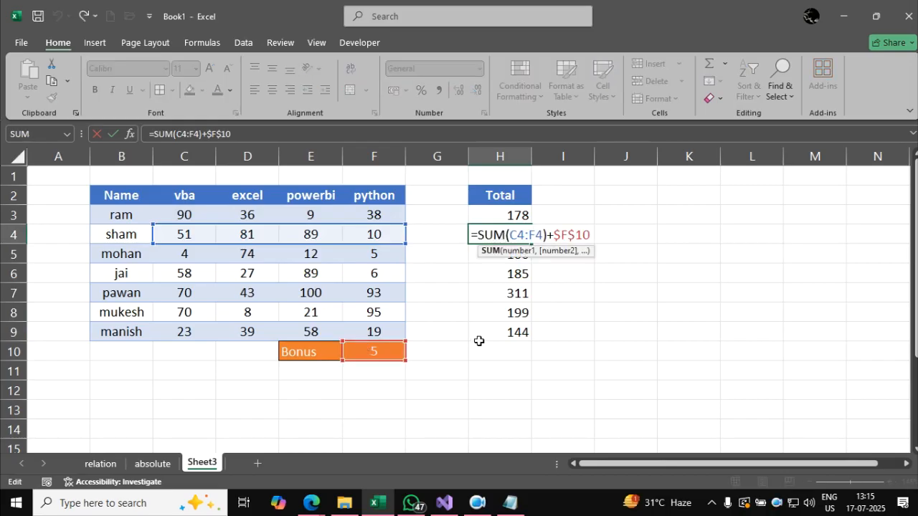
pyautogui.press('Escape')
pyautogui.click(499, 277)
pyautogui.doubleClick(500, 277)
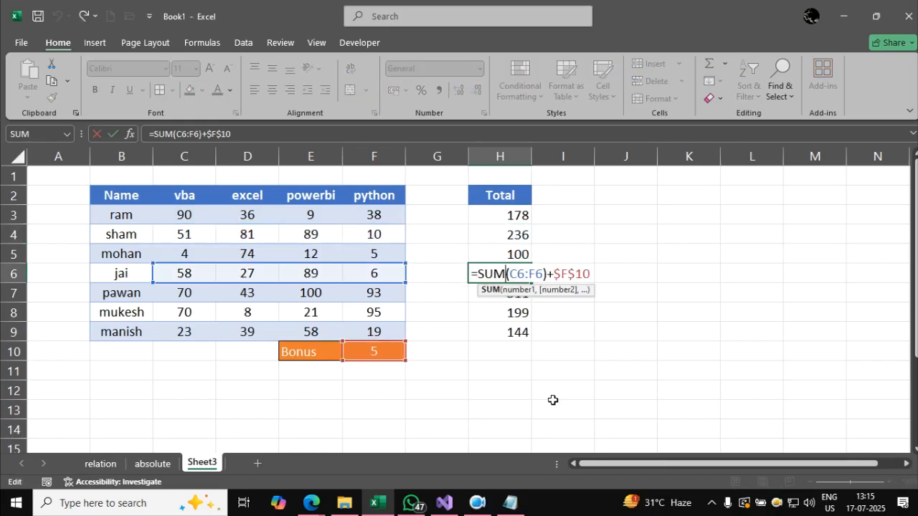
pyautogui.press('Escape')
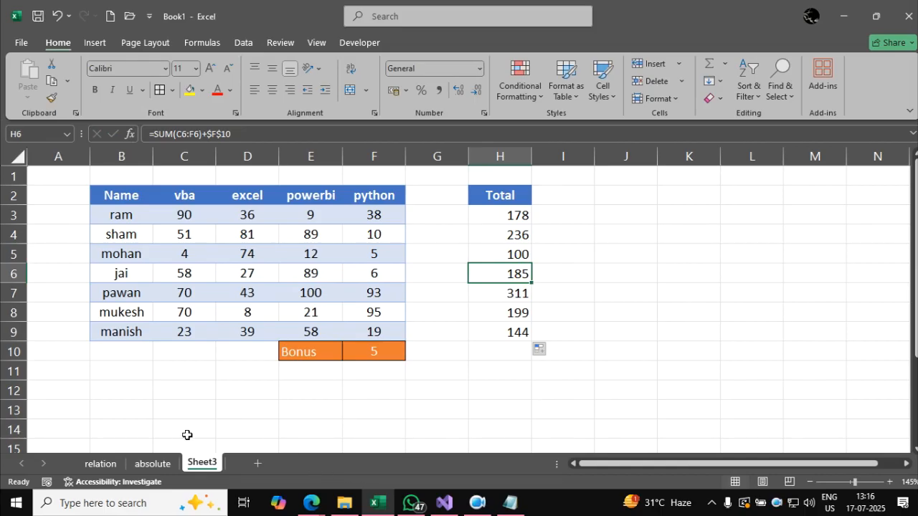
# Add a new worksheet, duplicate the absolute sheet in front of Sheet3, and name the copy mixed.
pyautogui.click(256, 463)
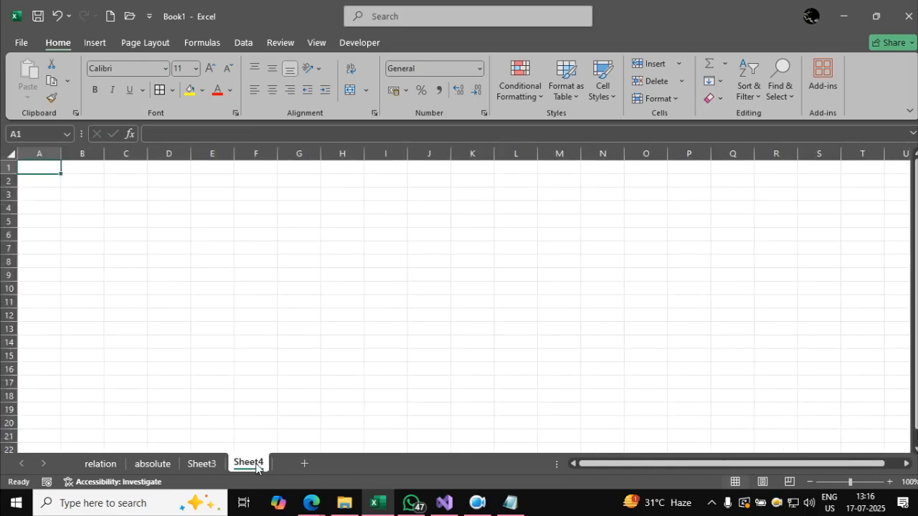
pyautogui.click(154, 464)
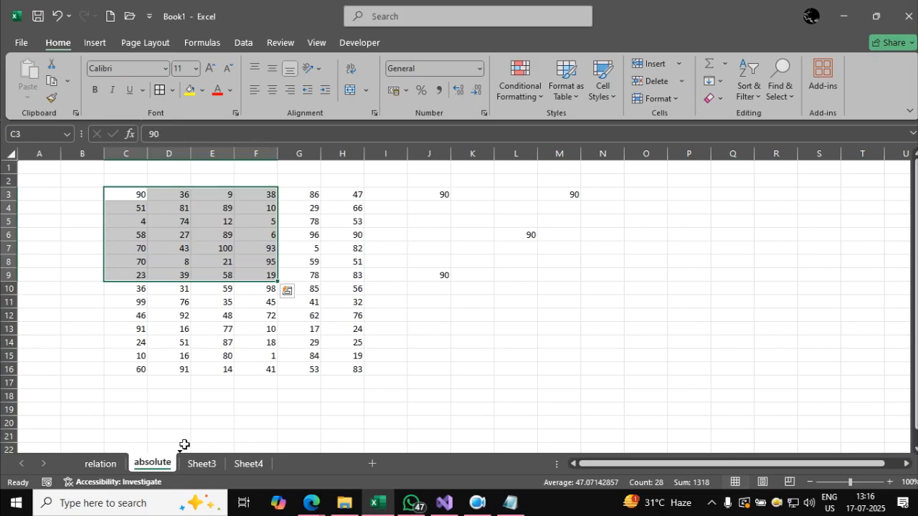
pyautogui.moveTo(184, 446); pyautogui.dragTo(189, 448)
pyautogui.doubleClick(204, 463)
pyautogui.write('mixed')
pyautogui.press('Return')
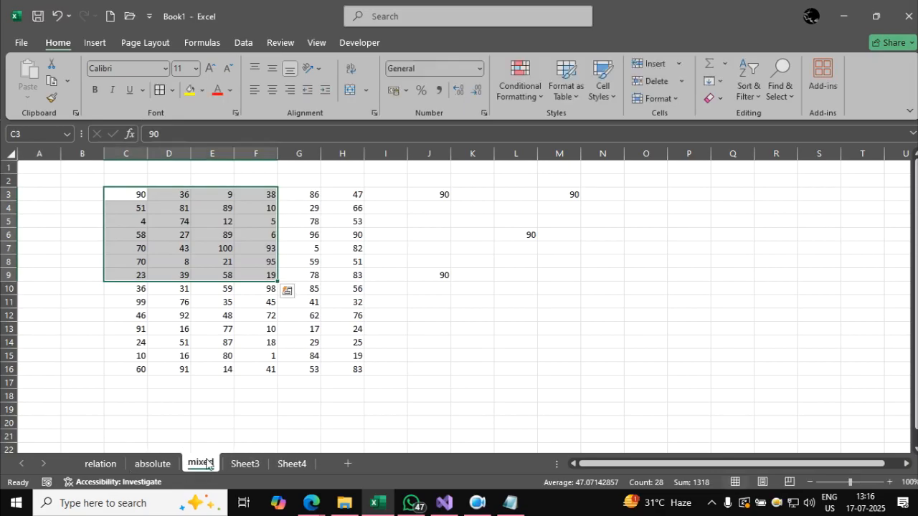
# Switch to the Notepad notes and add the heading "3. mixed reference:" with a dashed underline below =$D$3.
pyautogui.click(508, 505)
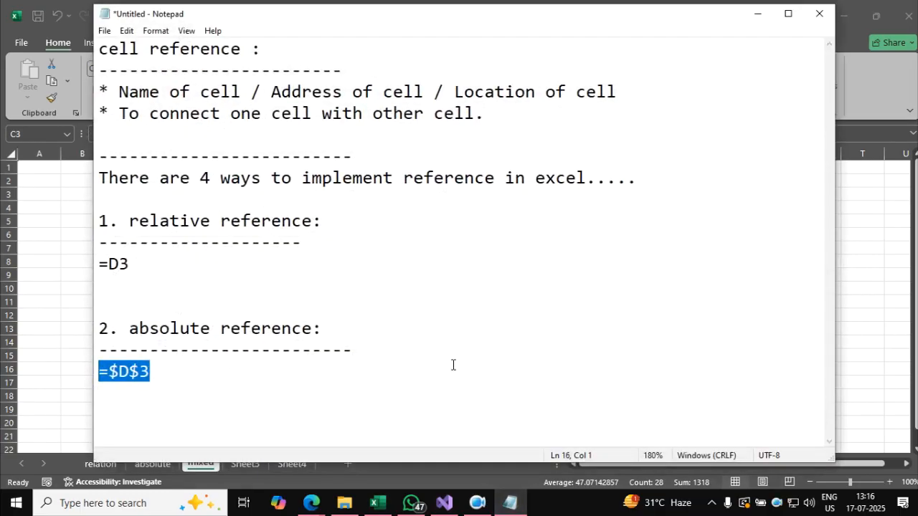
pyautogui.click(425, 371)
pyautogui.press('Return')
pyautogui.press('Return')
pyautogui.write('3. m')
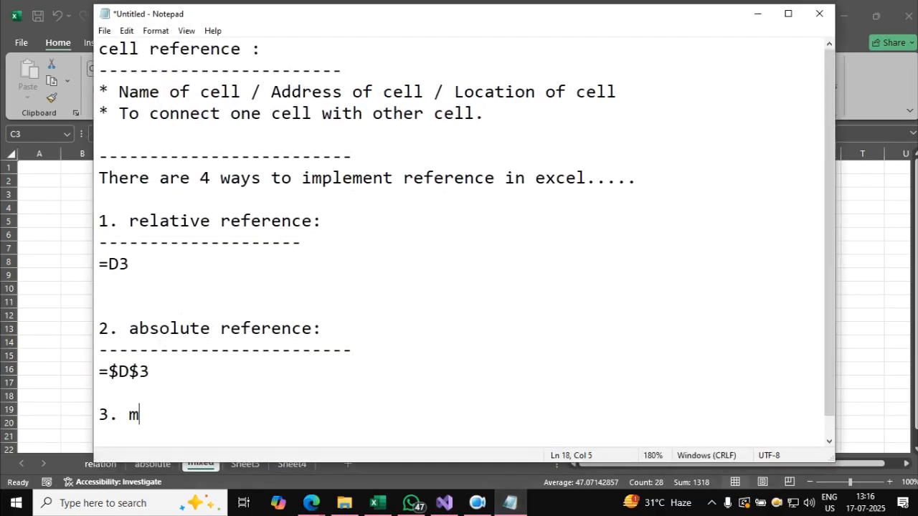
pyautogui.write('ixed reference:')
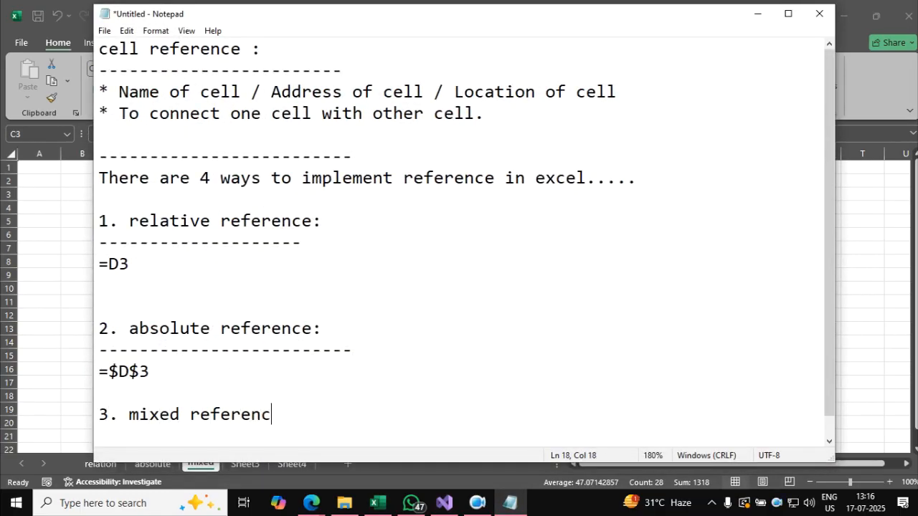
pyautogui.press('Return')
pyautogui.write('---------------------------')
pyautogui.press('Return')
pyautogui.press('Return')
pyautogui.press('Return')
pyautogui.press('Return')
pyautogui.press('Return')
pyautogui.press('Return')
pyautogui.press('Return')
pyautogui.press('Return')
pyautogui.press('Return')
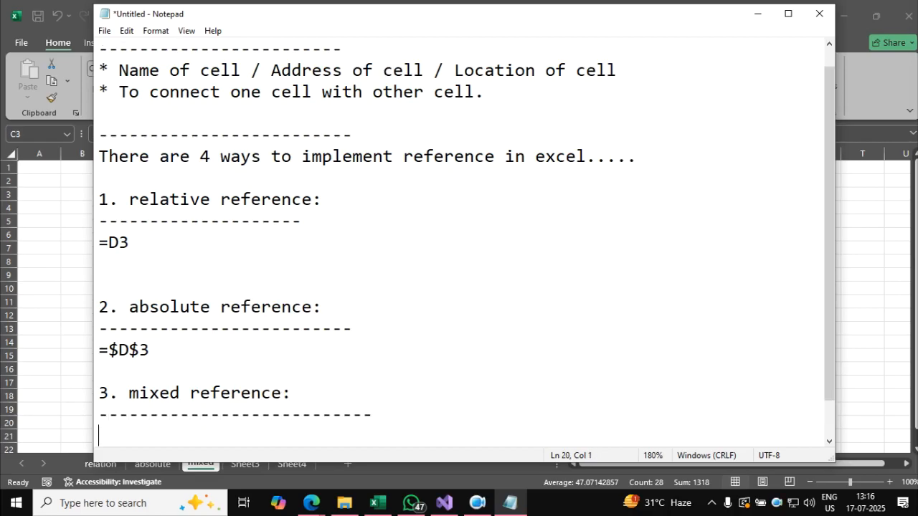
# Add the examples =D$3 and =$D3 on separate lines under the mixed reference heading.
pyautogui.click(465, 266)
pyautogui.write('=D$3')
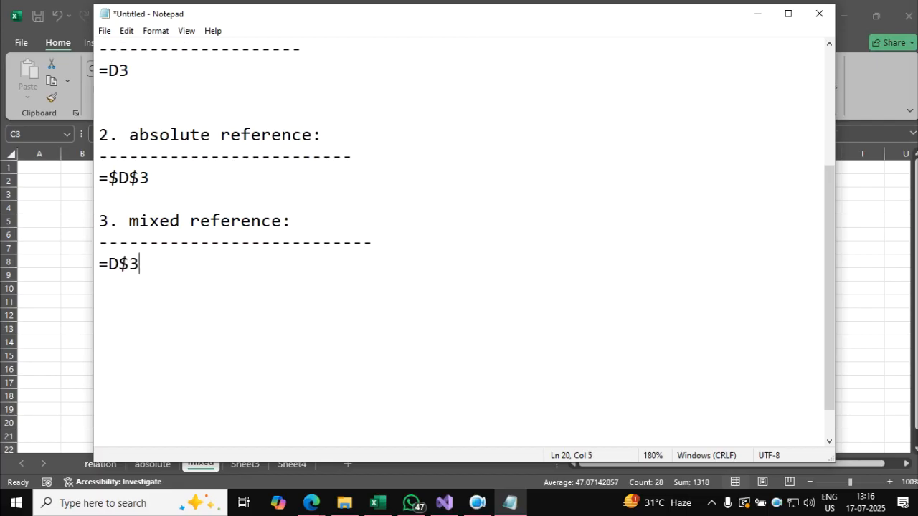
pyautogui.press('Return')
pyautogui.write('=$D3')
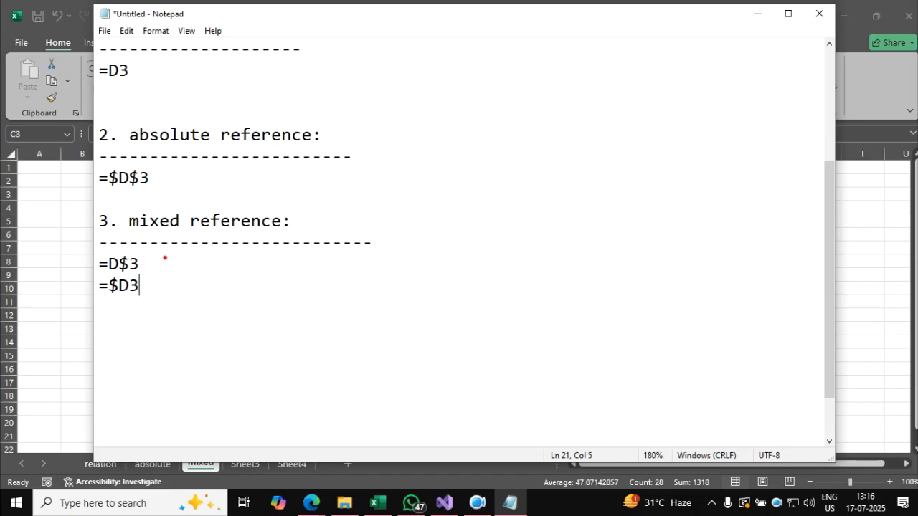
# Mark the =D$3 example with an arrow, circle both mixed reference examples, and clear the annotations.
pyautogui.moveTo(150, 263)
pyautogui.mouseDown()
pyautogui.moveTo(428, 254)
pyautogui.moveTo(394, 290)
pyautogui.mouseUp()
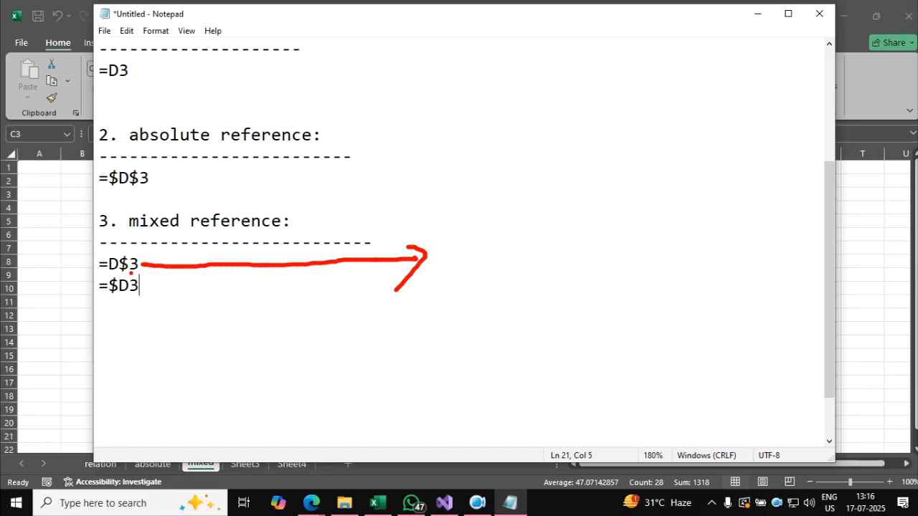
pyautogui.moveTo(137, 248)
pyautogui.mouseDown()
pyautogui.moveTo(115, 248)
pyautogui.moveTo(107, 274)
pyautogui.moveTo(146, 261)
pyautogui.moveTo(101, 297)
pyautogui.moveTo(147, 280)
pyautogui.mouseUp()
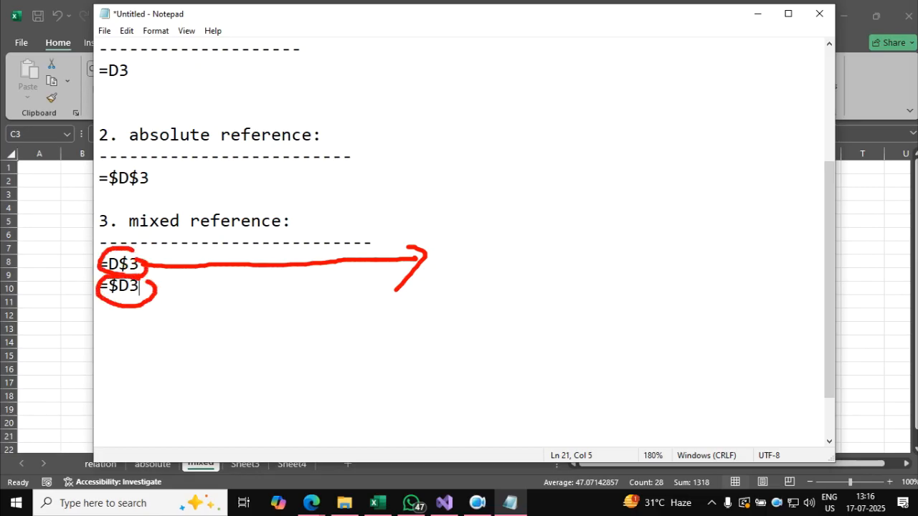
pyautogui.press('Escape')
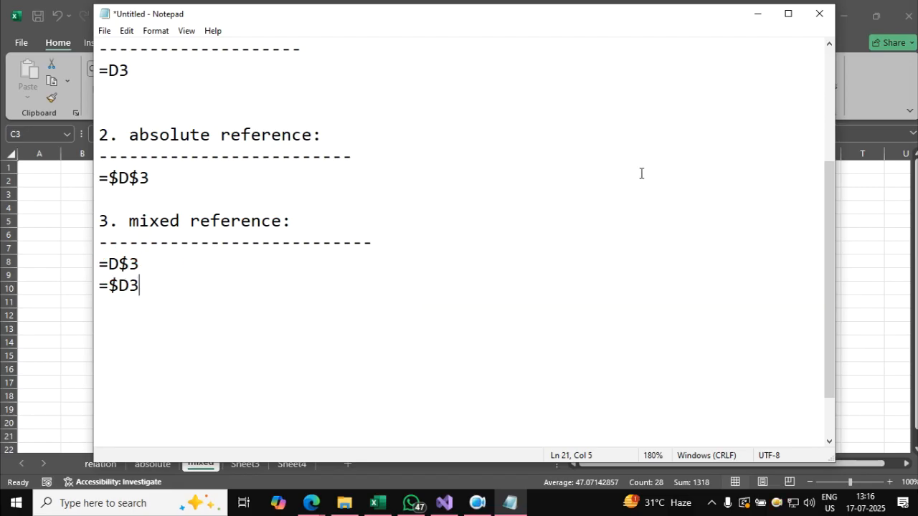
# Switch back to Excel and clear the range J2:N11 on the mixed sheet.
pyautogui.click(848, 228)
pyautogui.moveTo(439, 182); pyautogui.dragTo(584, 297)
pyautogui.press('Delete')
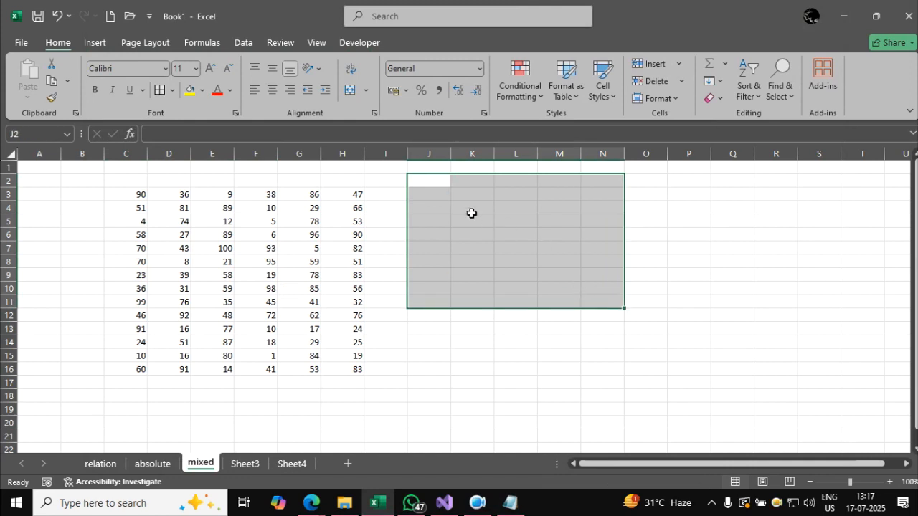
# Enter =C$3 in J3 as a mixed reference with the row locked.
pyautogui.click(433, 194)
pyautogui.write('=')
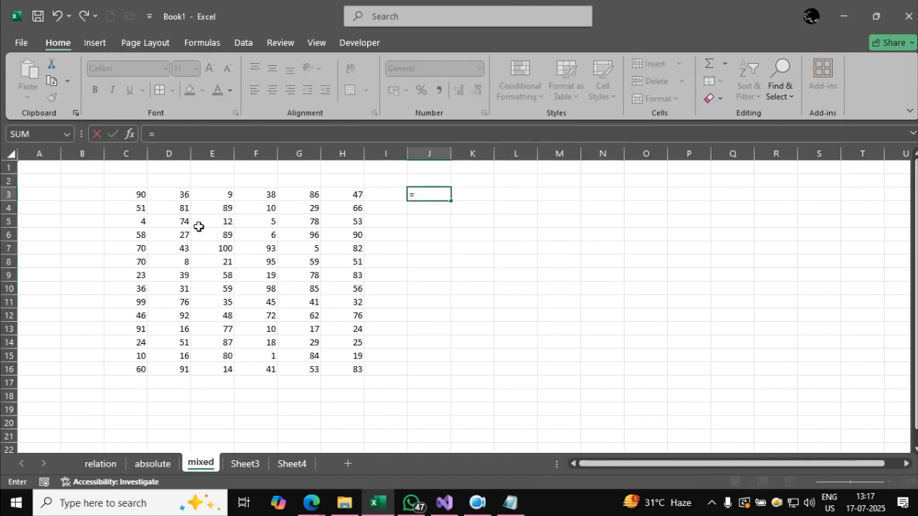
pyautogui.click(133, 194)
pyautogui.press('F4')
pyautogui.press('F4')
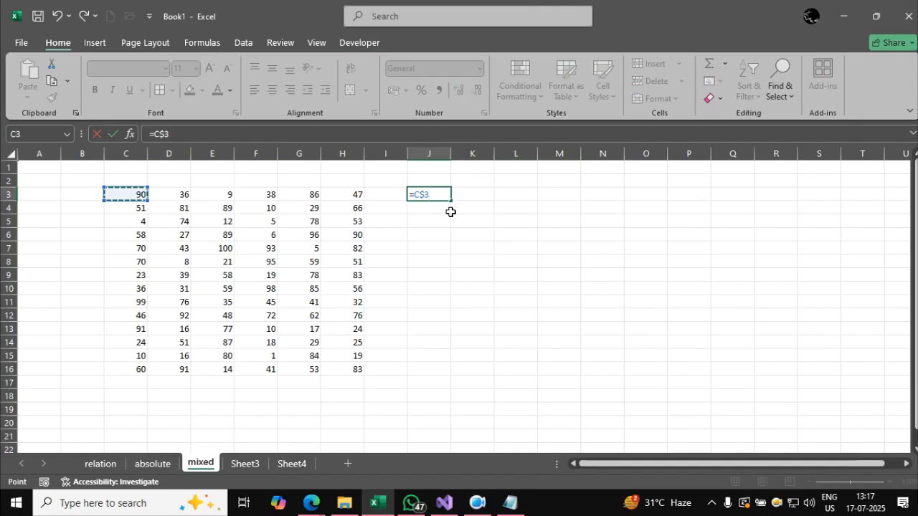
pyautogui.press('Return')
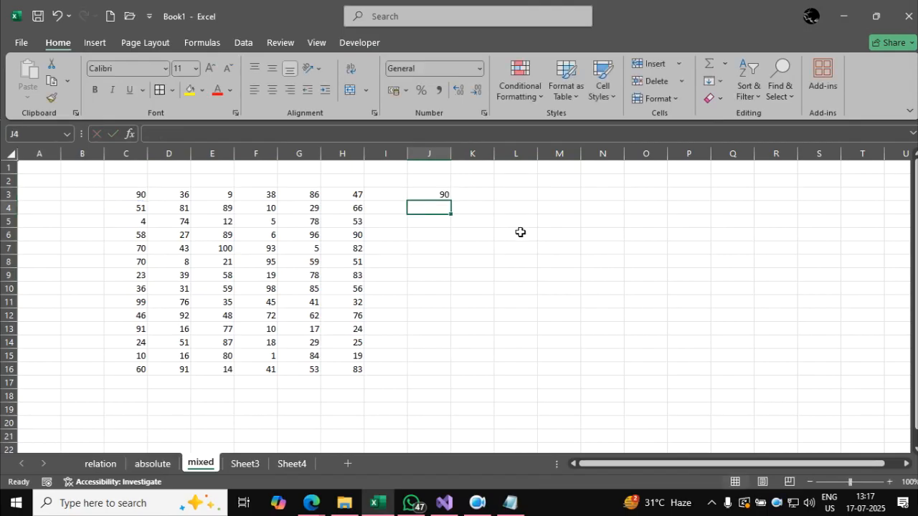
# Fill the J3 formula down to row 12 and across to column L, and clear J3:L12 again.
pyautogui.click(440, 195)
pyautogui.moveTo(451, 201); pyautogui.dragTo(452, 321)
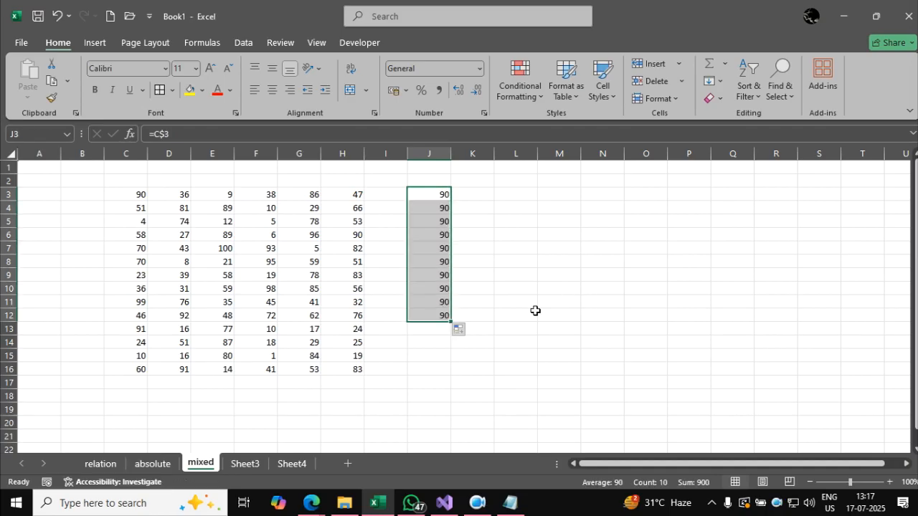
pyautogui.moveTo(451, 321); pyautogui.dragTo(534, 323)
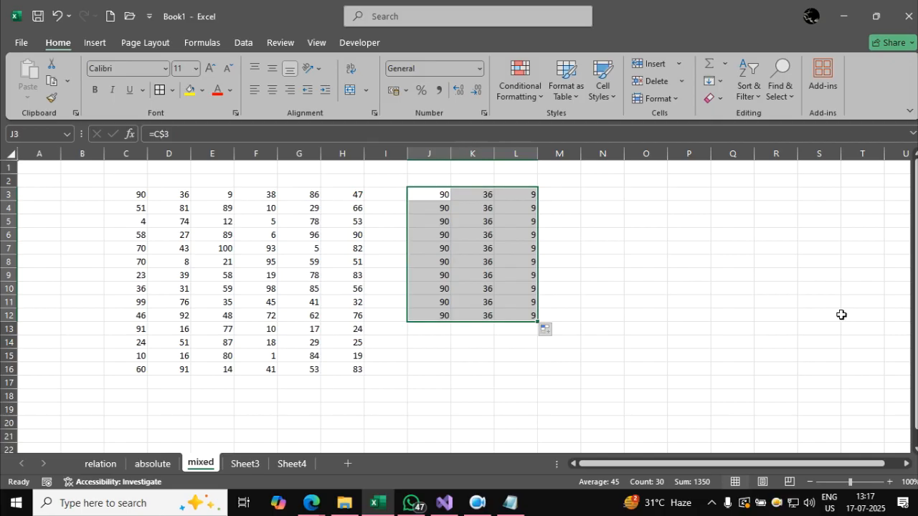
pyautogui.press('Delete')
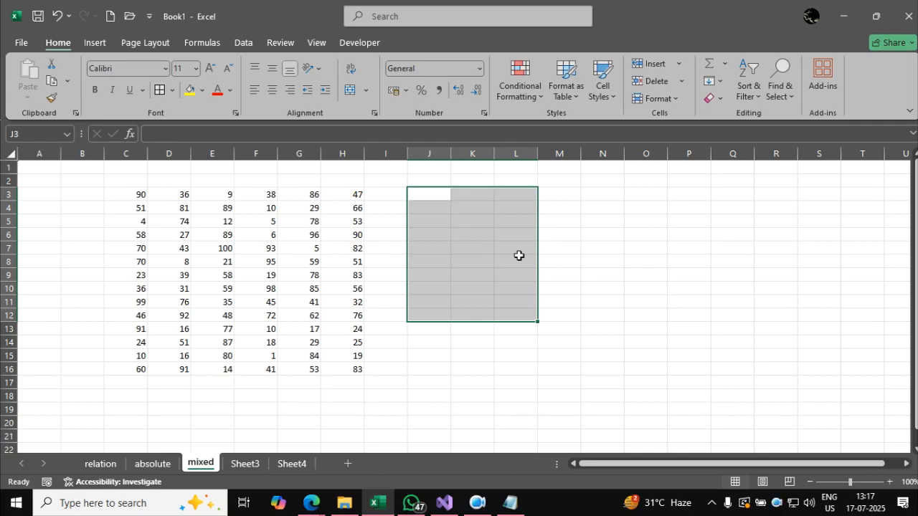
# Enter =$C3 in J3 as a mixed reference with the column locked.
pyautogui.click(442, 194)
pyautogui.write('=')
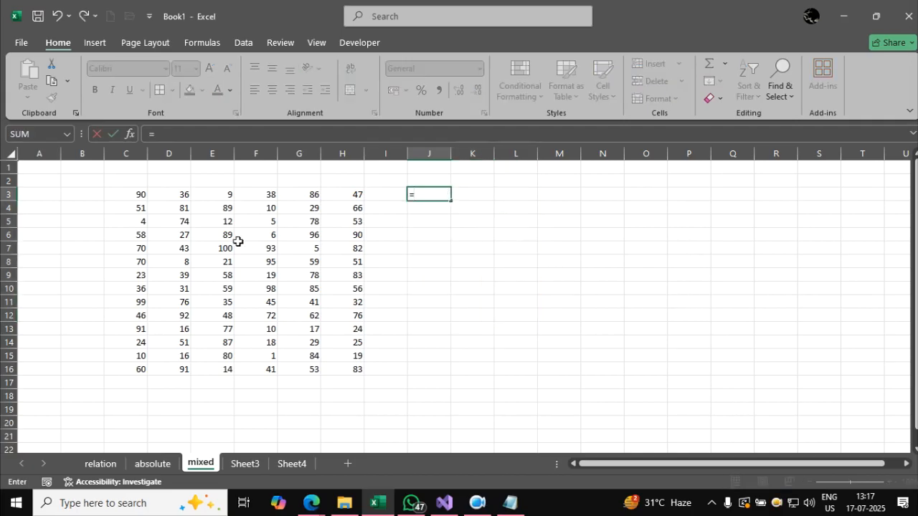
pyautogui.click(135, 194)
pyautogui.press('F4')
pyautogui.press('F4')
pyautogui.press('F4')
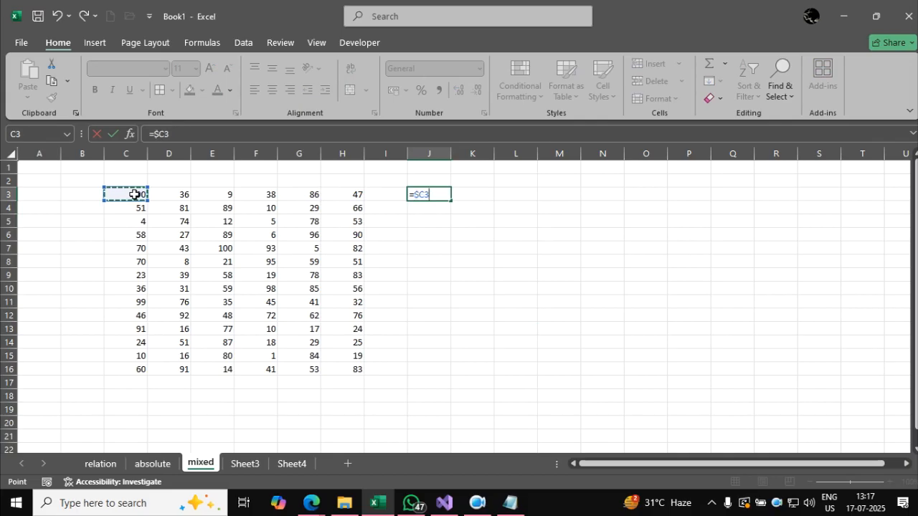
pyautogui.press('Return')
# Fill the column-locked J3 formula over J3:M13 and clear the range again.
pyautogui.click(419, 192)
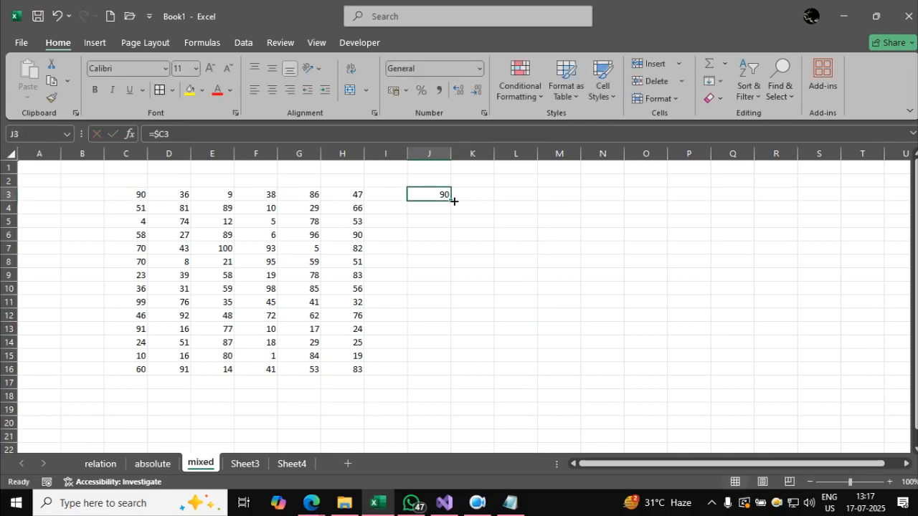
pyautogui.moveTo(454, 200); pyautogui.dragTo(574, 327)
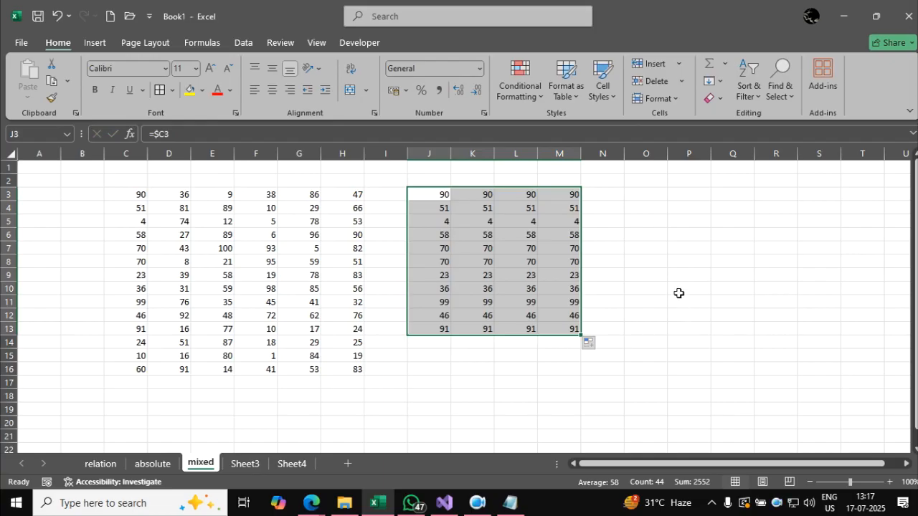
pyautogui.press('Delete')
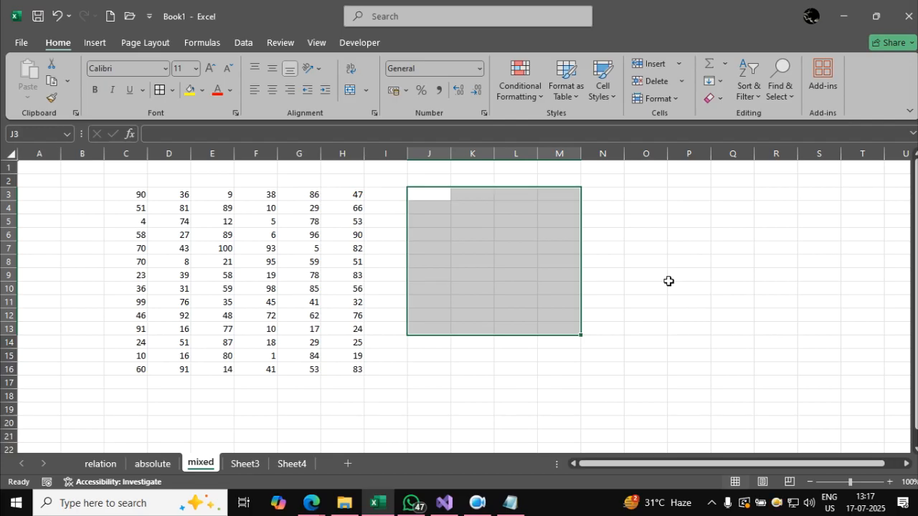
pyautogui.click(655, 284)
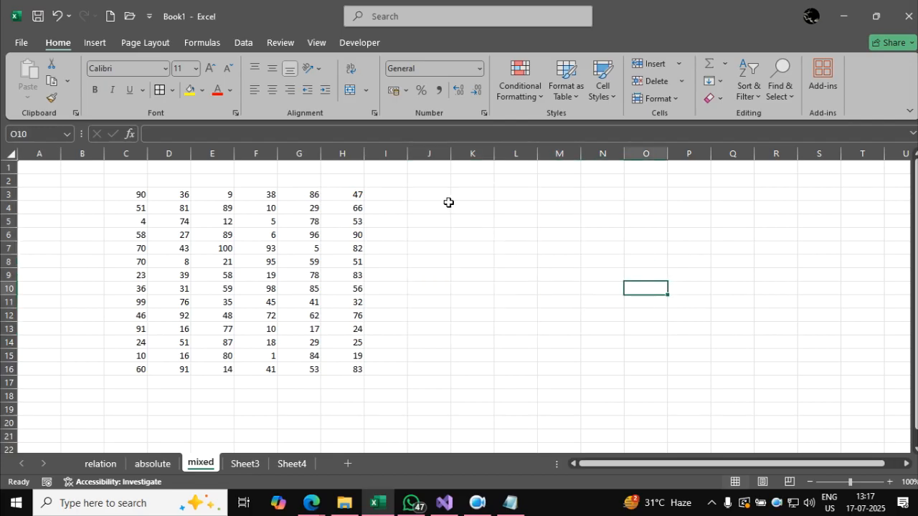
# Enter =C3 in J3 as a relative reference.
pyautogui.click(430, 191)
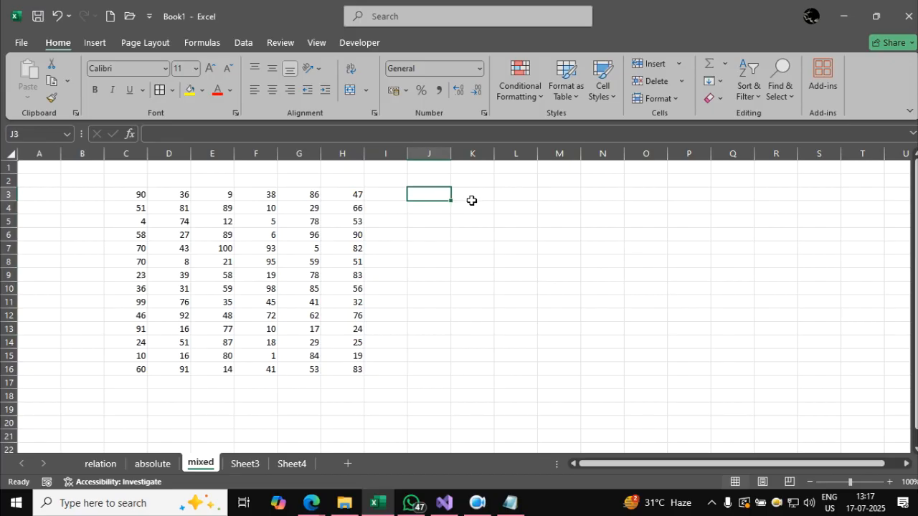
pyautogui.write('=')
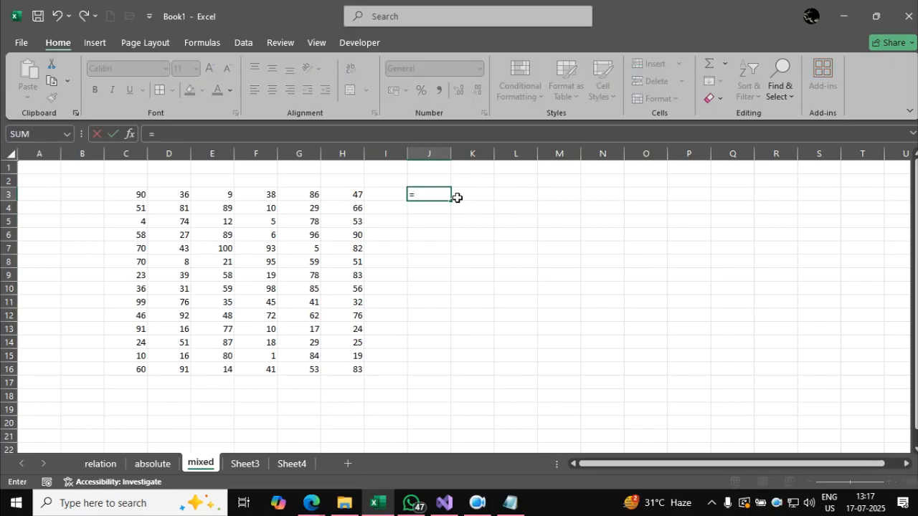
pyautogui.click(138, 195)
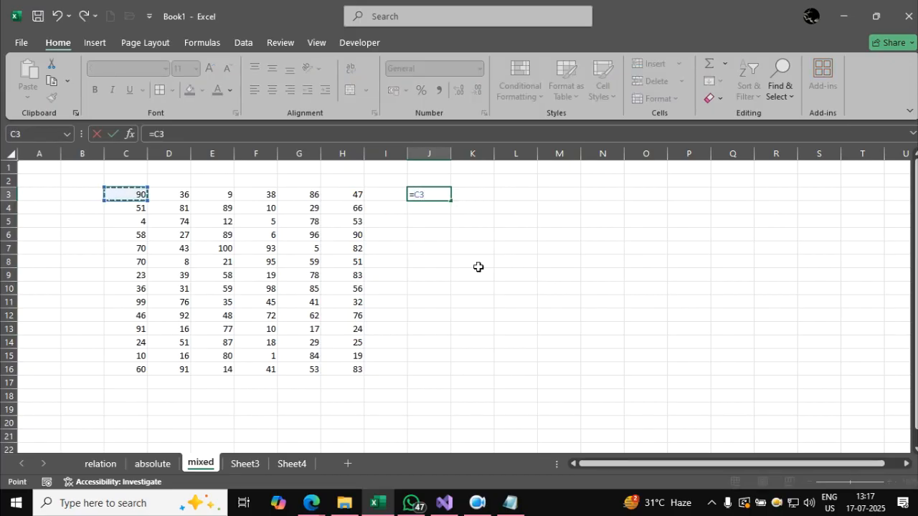
pyautogui.press('Return')
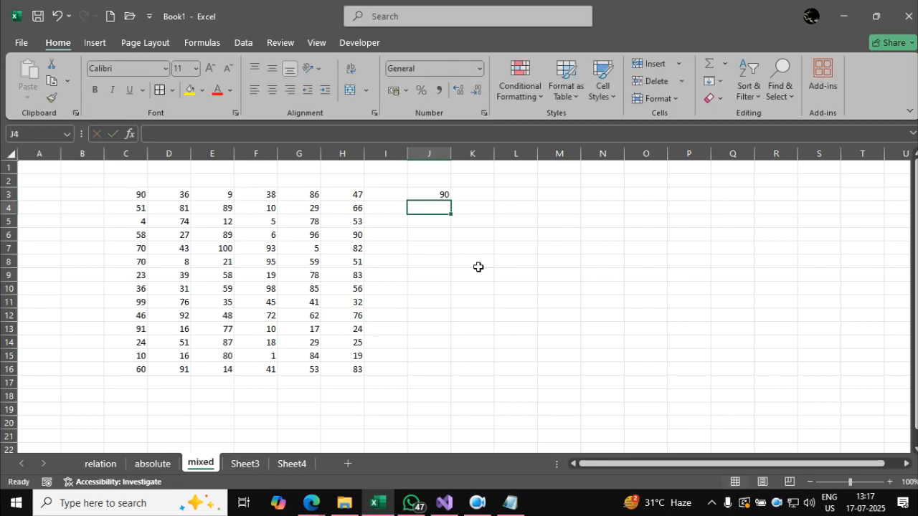
# Copy the relative J3 formula to K6 and clear J3:L10 again.
pyautogui.click(440, 196)
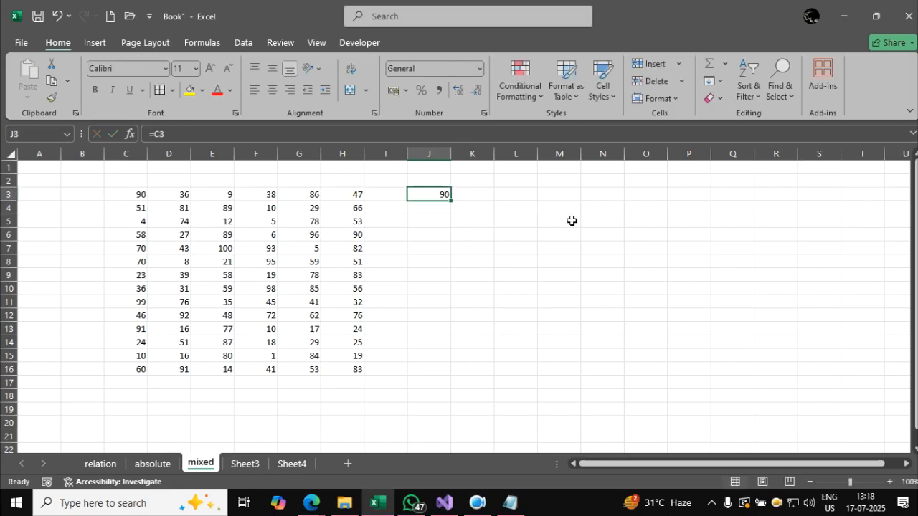
pyautogui.hotkey('ctrl', 'c')
pyautogui.click(480, 236)
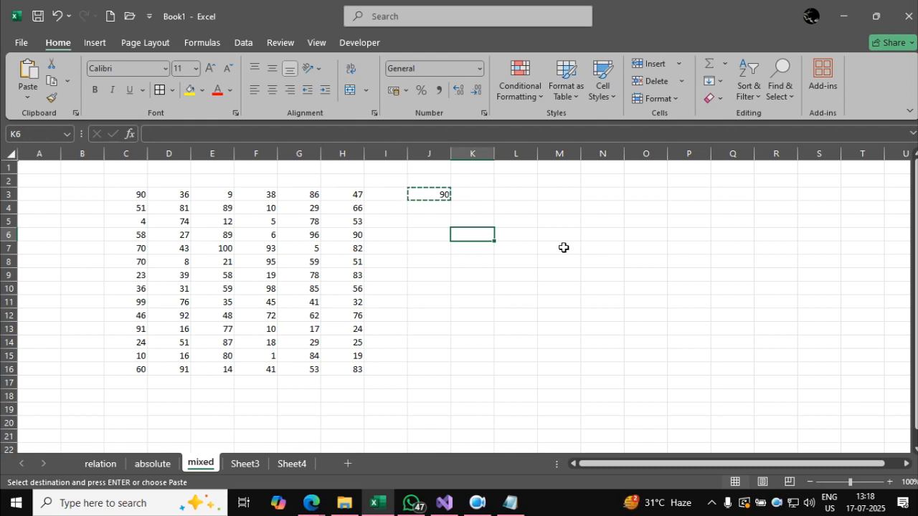
pyautogui.hotkey('ctrl', 'v')
pyautogui.press('Escape')
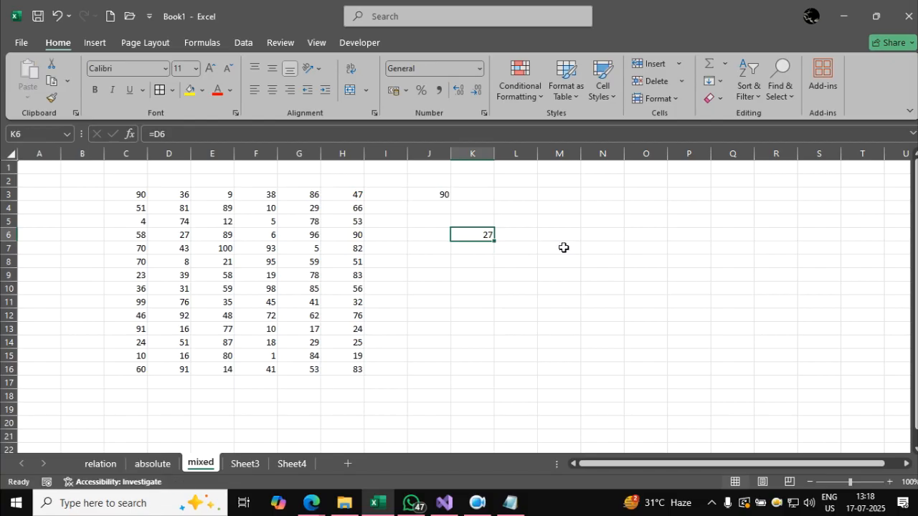
pyautogui.click(596, 296)
pyautogui.click(607, 316)
pyautogui.moveTo(440, 194); pyautogui.dragTo(531, 291)
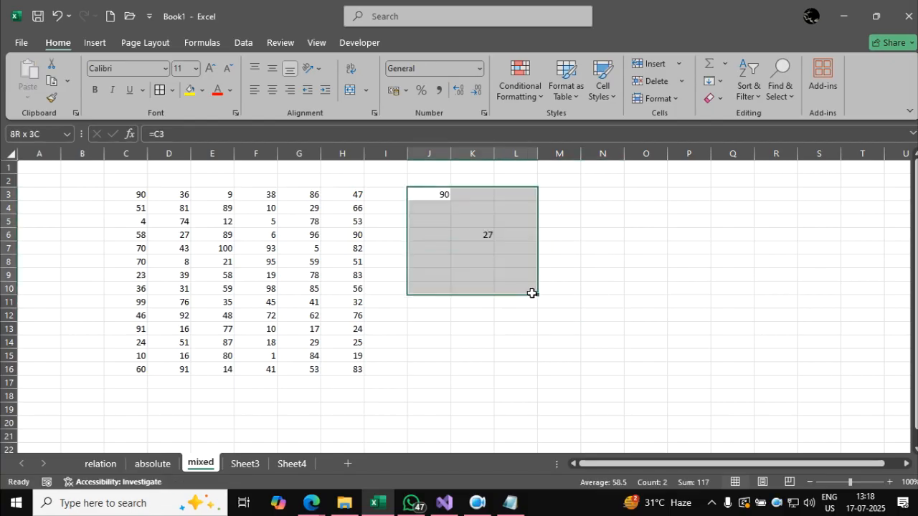
pyautogui.press('Delete')
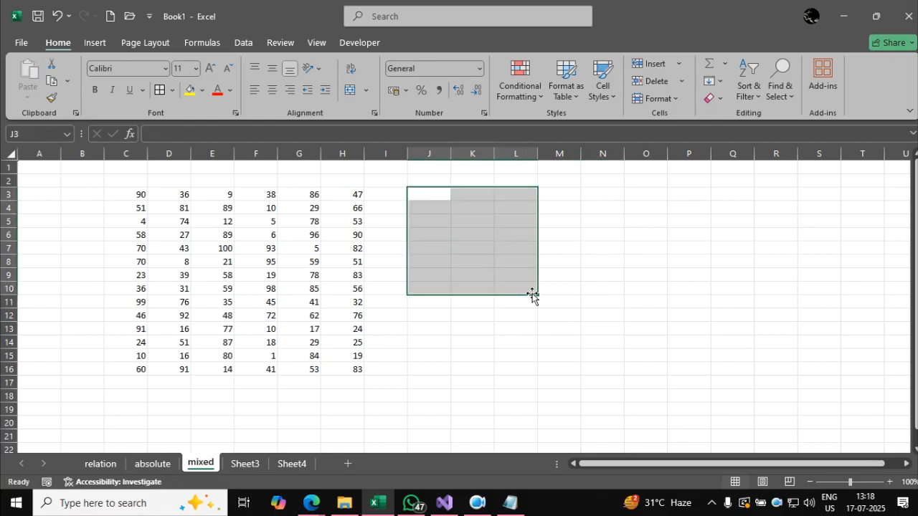
pyautogui.click(522, 312)
# Enter =$C$3 in J3 as an absolute reference.
pyautogui.click(433, 193)
pyautogui.write('=')
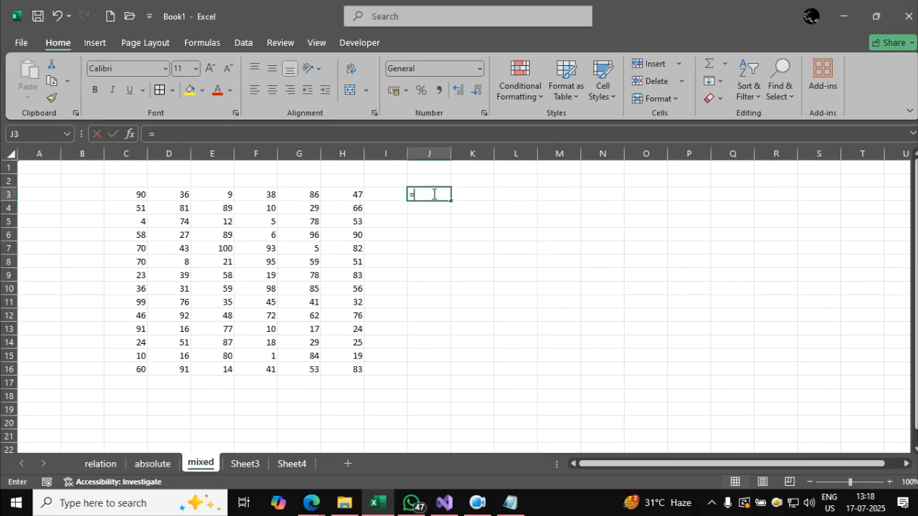
pyautogui.click(137, 194)
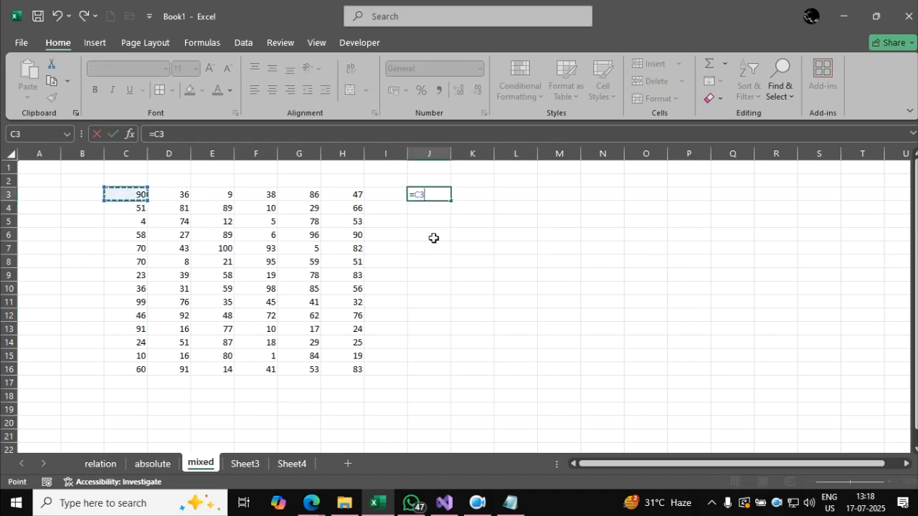
pyautogui.press('F4')
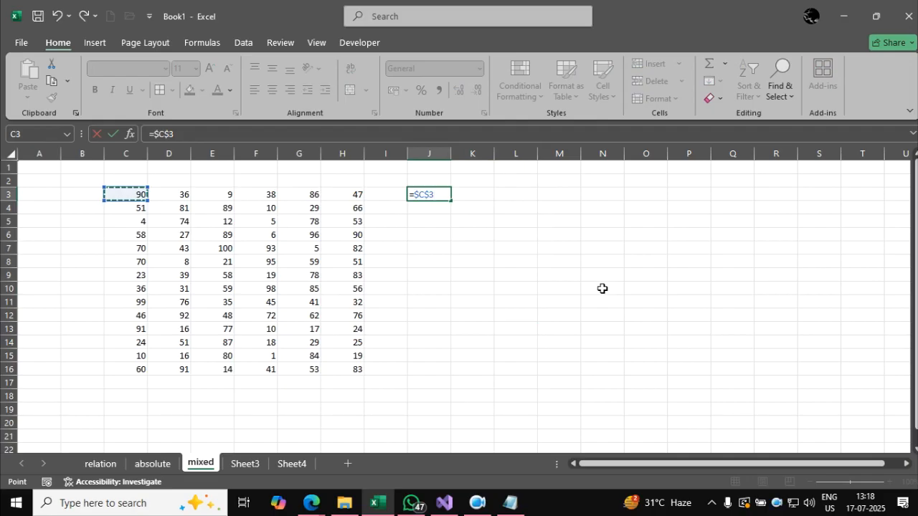
pyautogui.press('Return')
# Copy the absolute J3 formula to K7 and clear J3:L8 again.
pyautogui.click(430, 192)
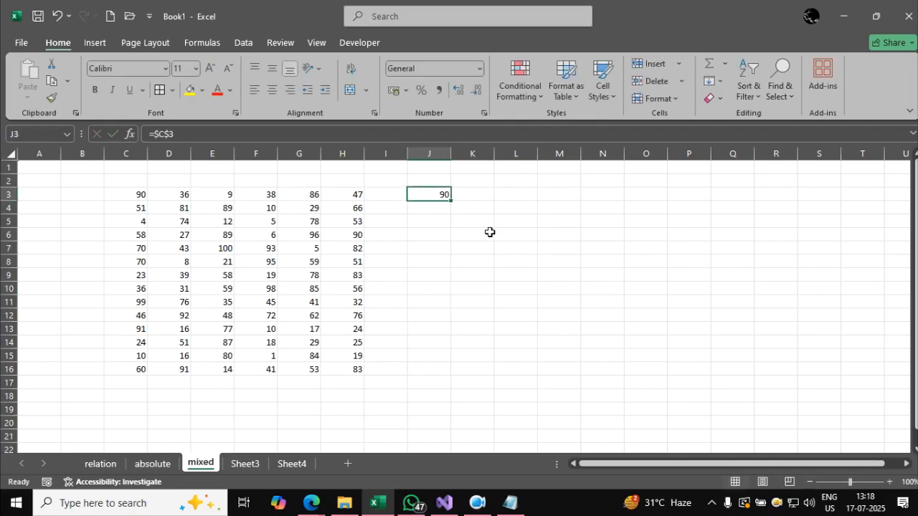
pyautogui.hotkey('ctrl', 'c')
pyautogui.click(491, 249)
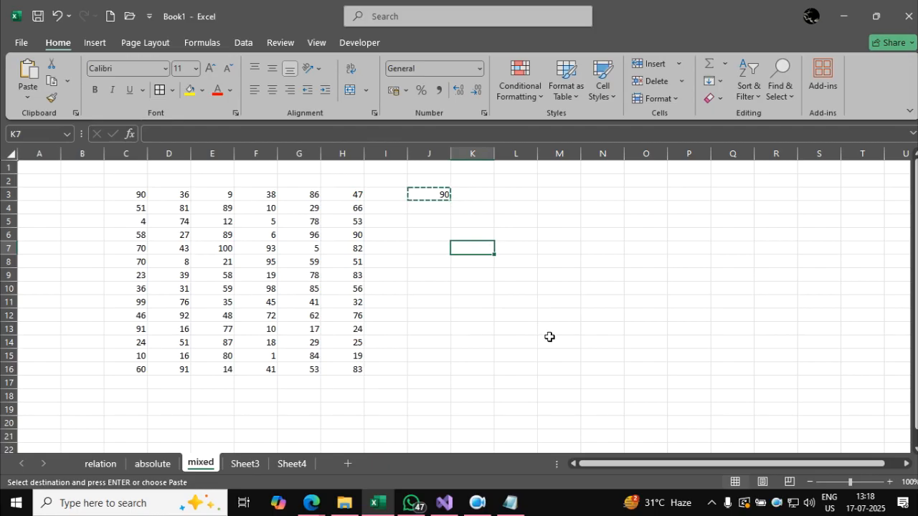
pyautogui.press('Return')
pyautogui.click(549, 337)
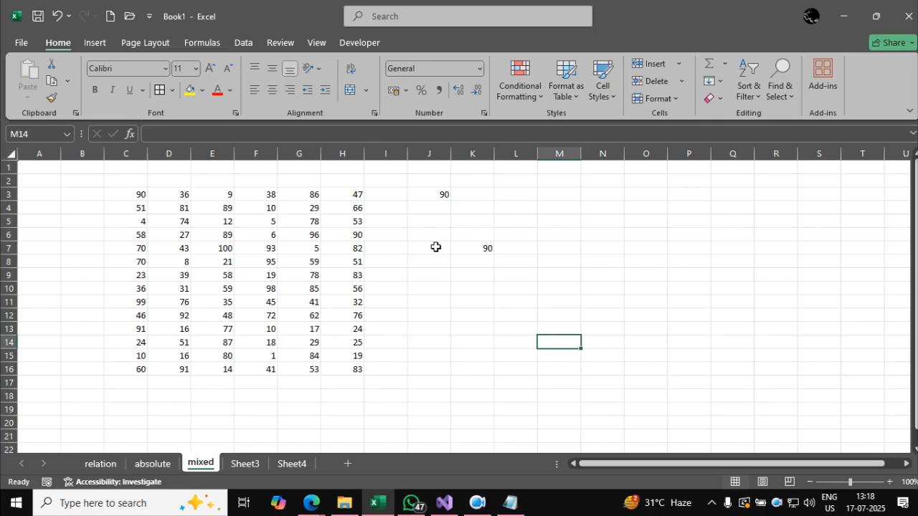
pyautogui.click(423, 190)
pyautogui.moveTo(423, 191); pyautogui.dragTo(535, 264)
pyautogui.press('Delete')
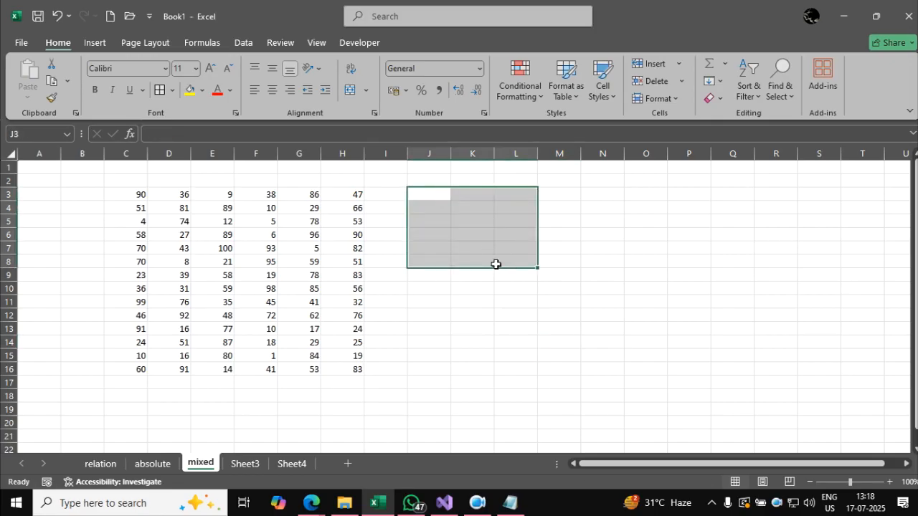
pyautogui.click(512, 285)
# Enter =C$3 in J3 as a mixed reference with the row locked.
pyautogui.click(427, 193)
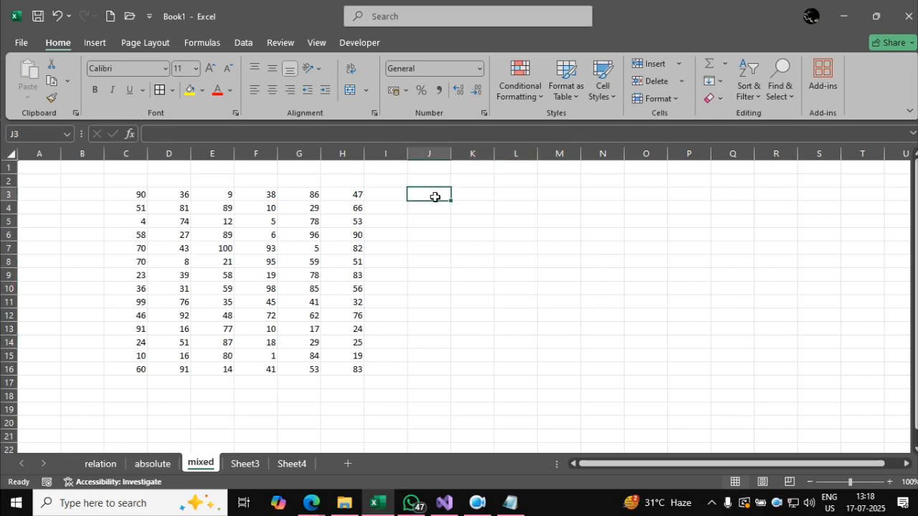
pyautogui.write('=')
pyautogui.click(141, 194)
pyautogui.press('F4')
pyautogui.press('F4')
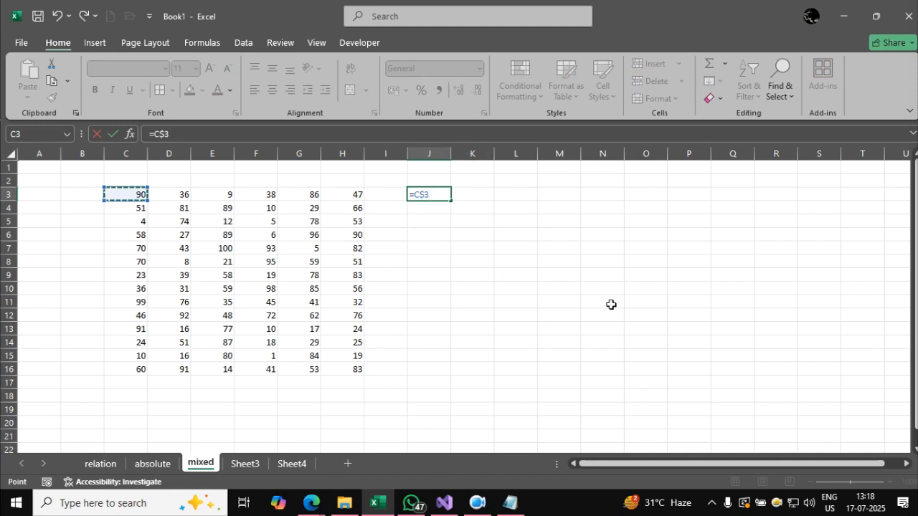
pyautogui.press('Return')
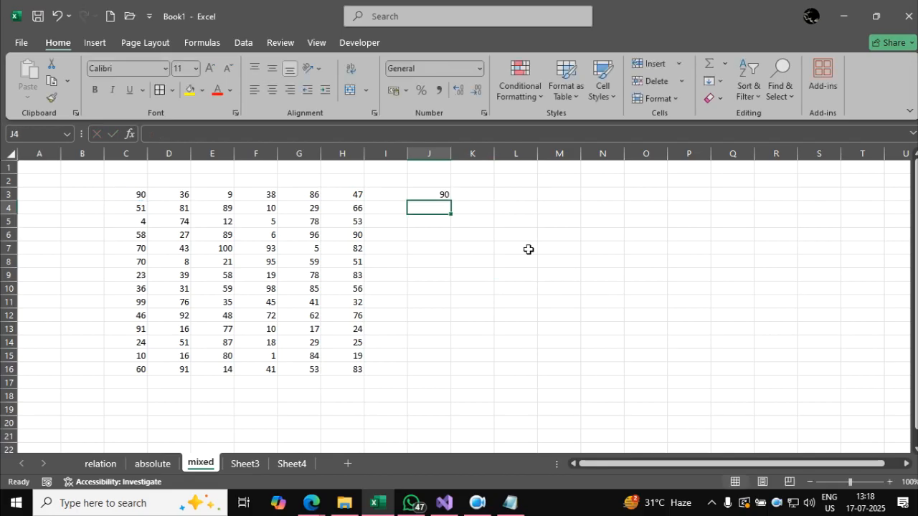
# Copy the row-locked J3 formula to L5 and clear J2:M8 again.
pyautogui.click(446, 196)
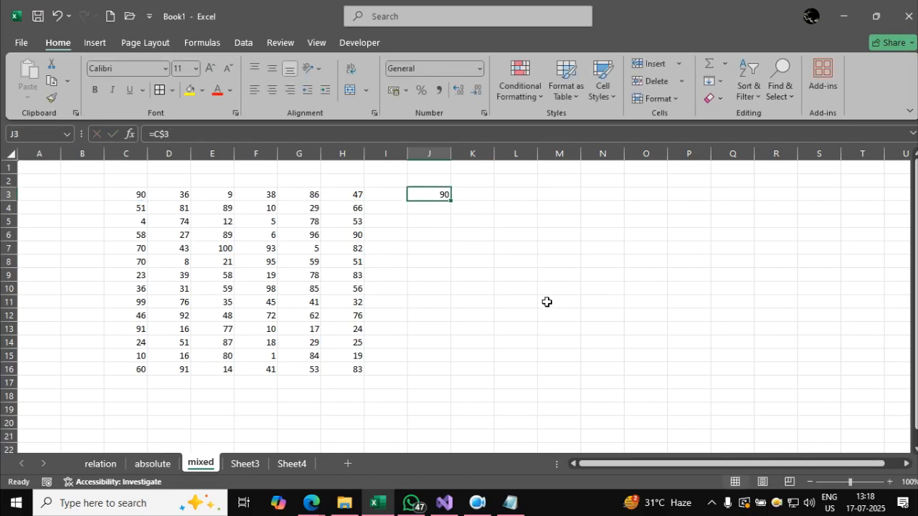
pyautogui.hotkey('ctrl', 'c')
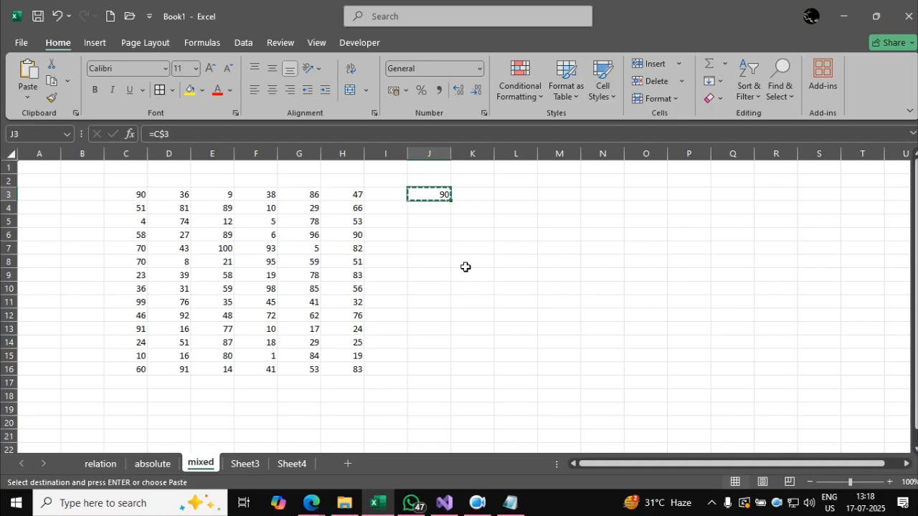
pyautogui.click(514, 218)
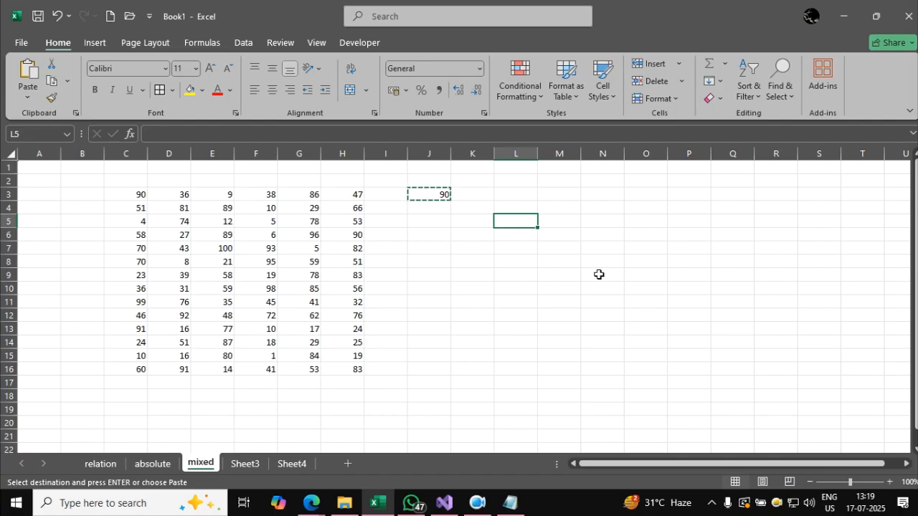
pyautogui.hotkey('ctrl', 'v')
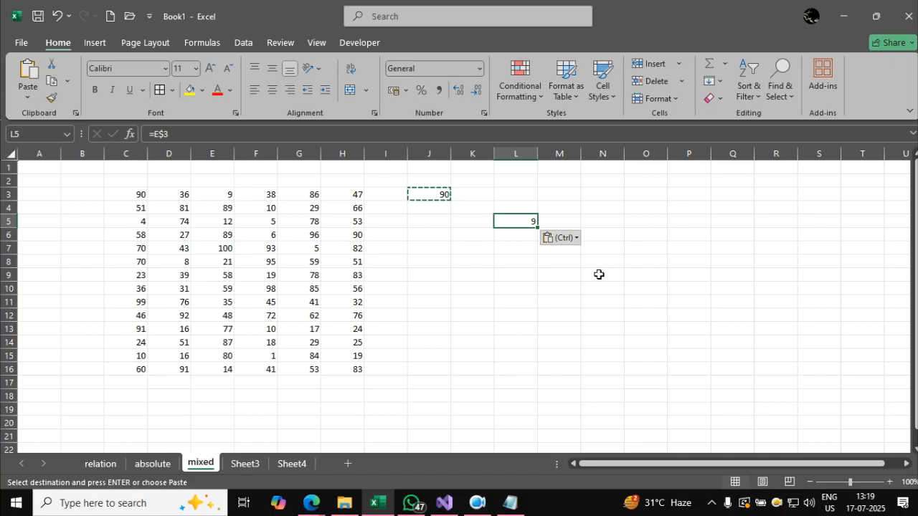
pyautogui.click(588, 355)
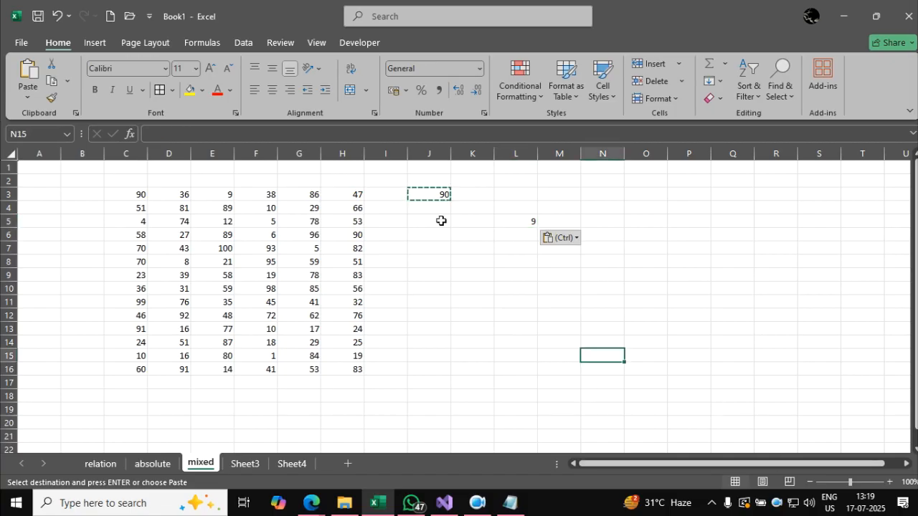
pyautogui.moveTo(441, 186); pyautogui.dragTo(549, 262)
pyautogui.press('Delete')
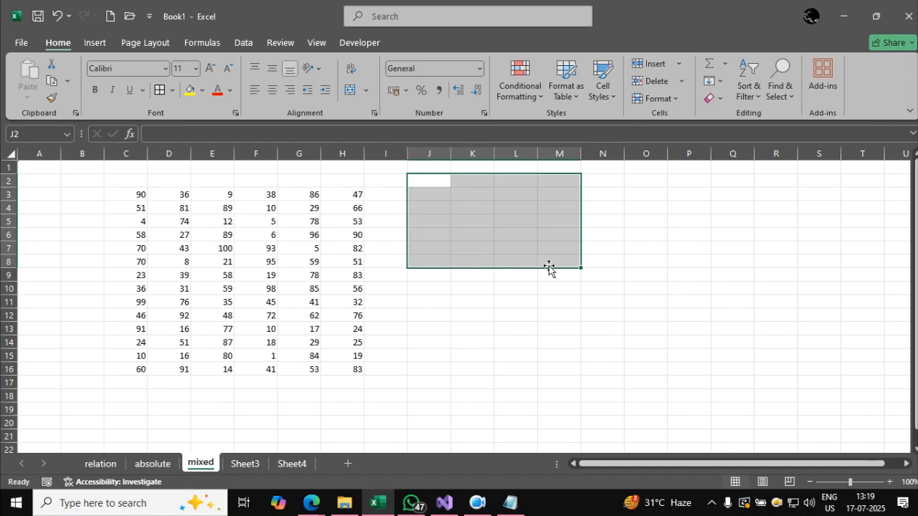
pyautogui.click(516, 316)
# Enter =$C3 in J3 as a mixed reference with the column locked.
pyautogui.click(446, 198)
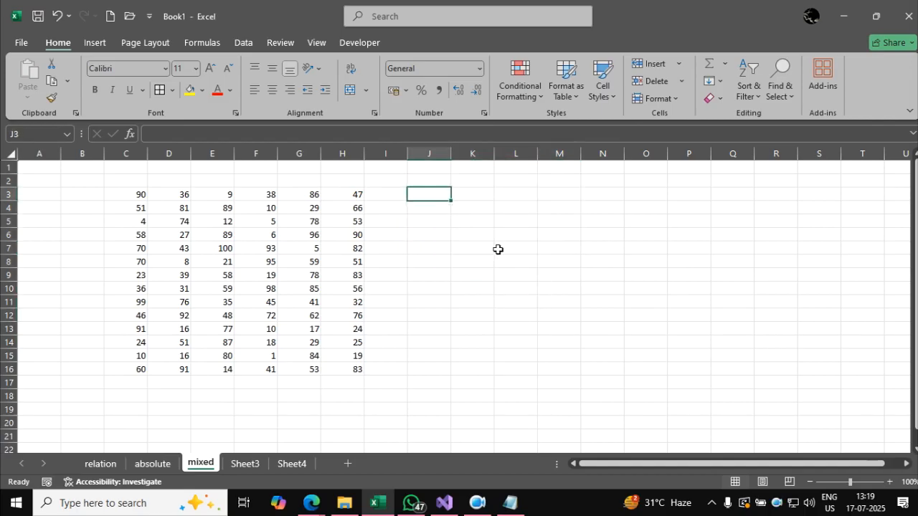
pyautogui.write('=')
pyautogui.click(135, 195)
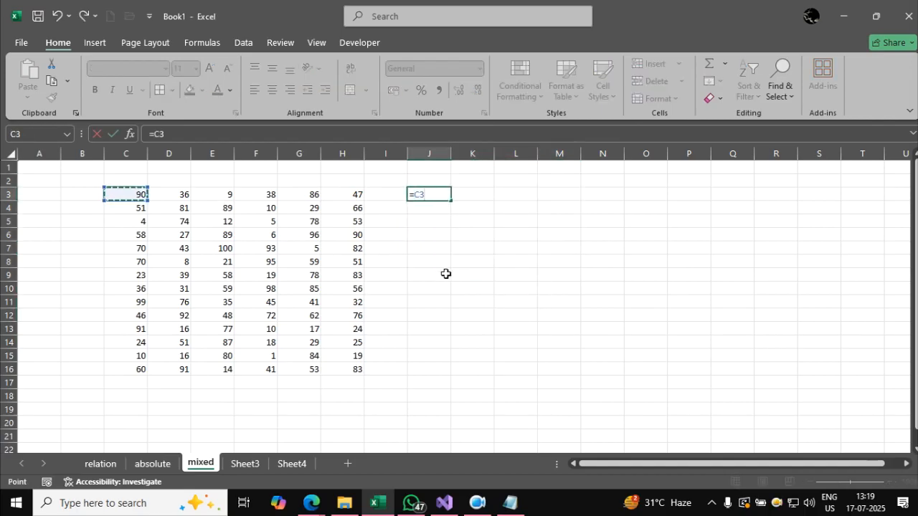
pyautogui.press('F4')
pyautogui.press('F4')
pyautogui.press('F4')
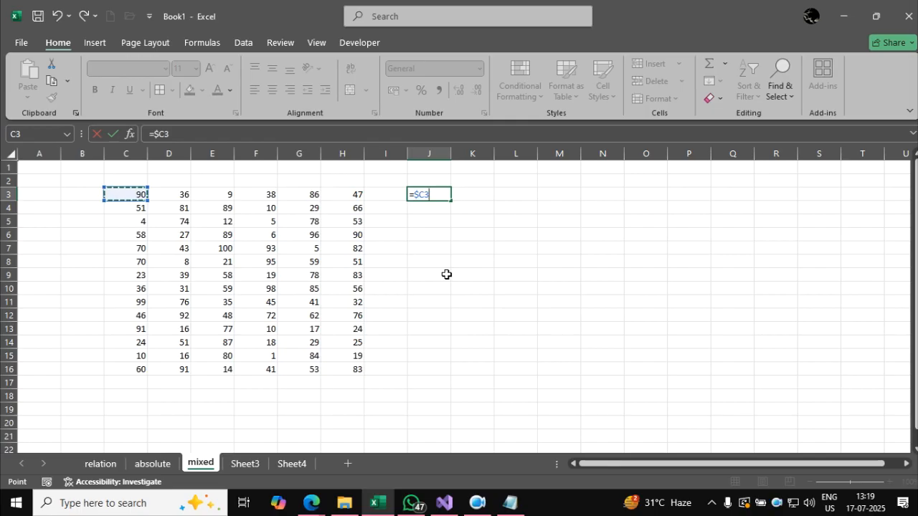
pyautogui.press('Return')
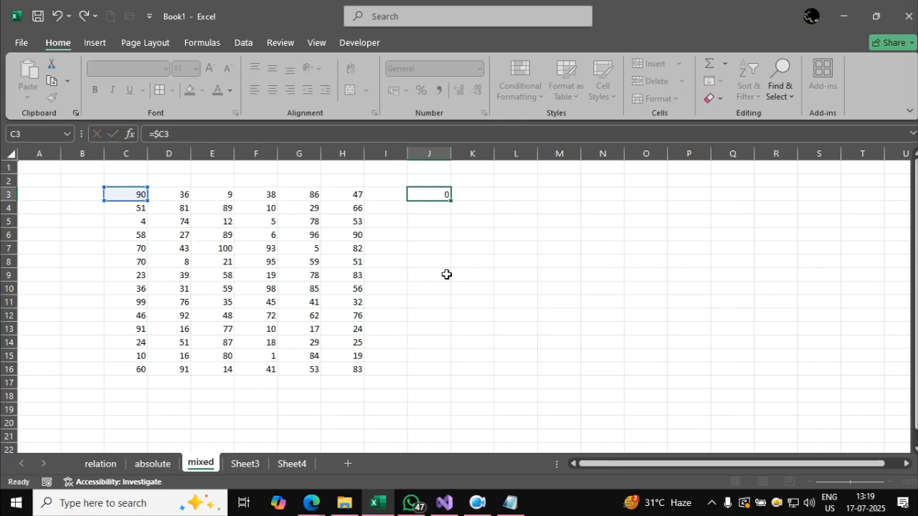
# Copy the column-locked J3 formula to L7 and clear L7 again.
pyautogui.click(440, 195)
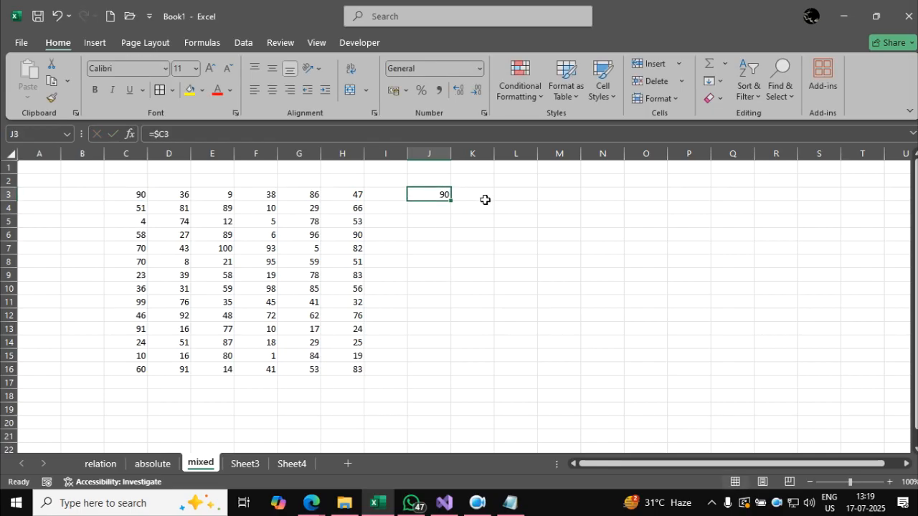
pyautogui.hotkey('ctrl', 'c')
pyautogui.click(505, 244)
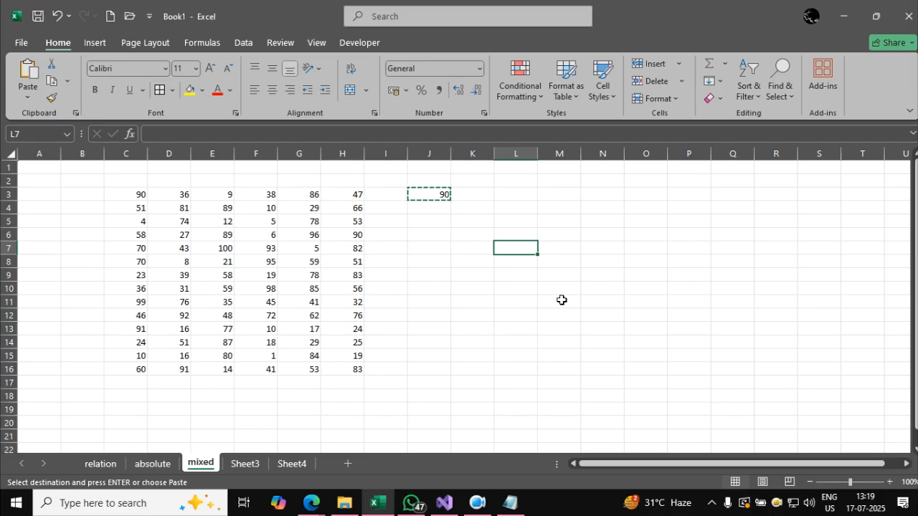
pyautogui.hotkey('ctrl', 'v')
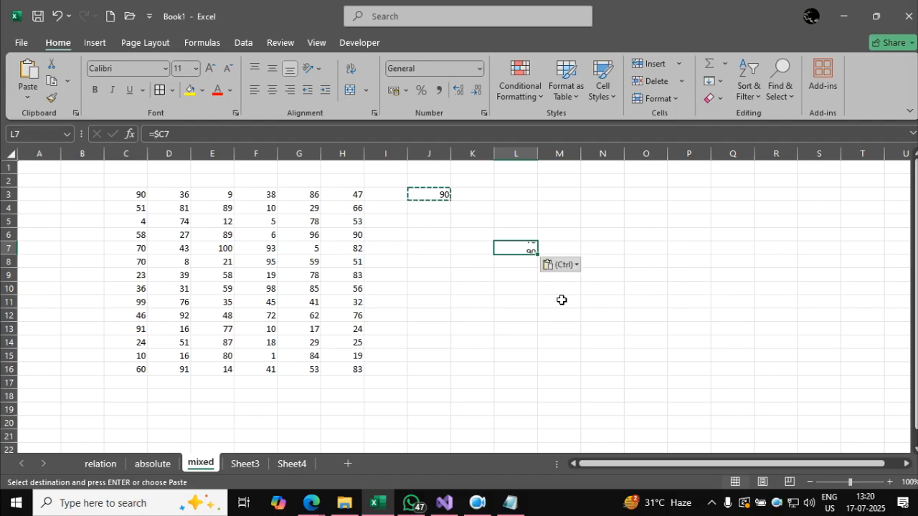
pyautogui.click(573, 342)
pyautogui.click(528, 251)
pyautogui.press('Delete')
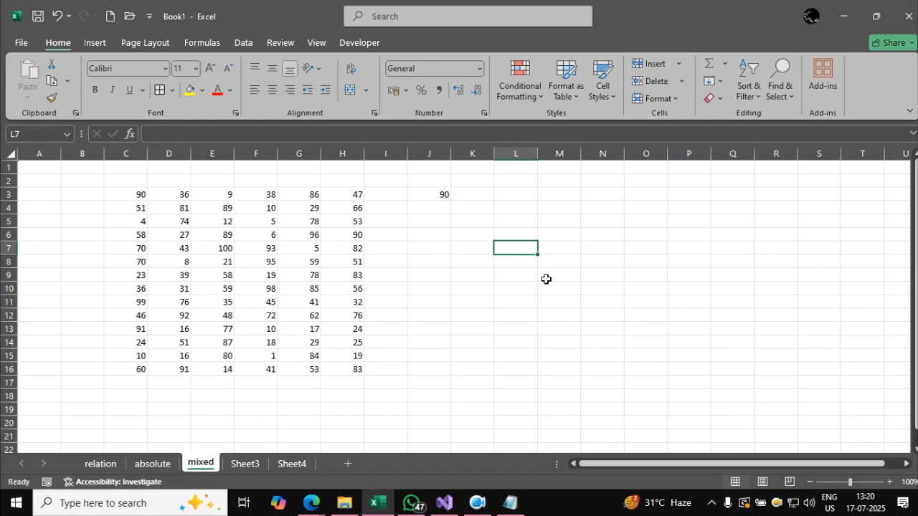
pyautogui.click(588, 301)
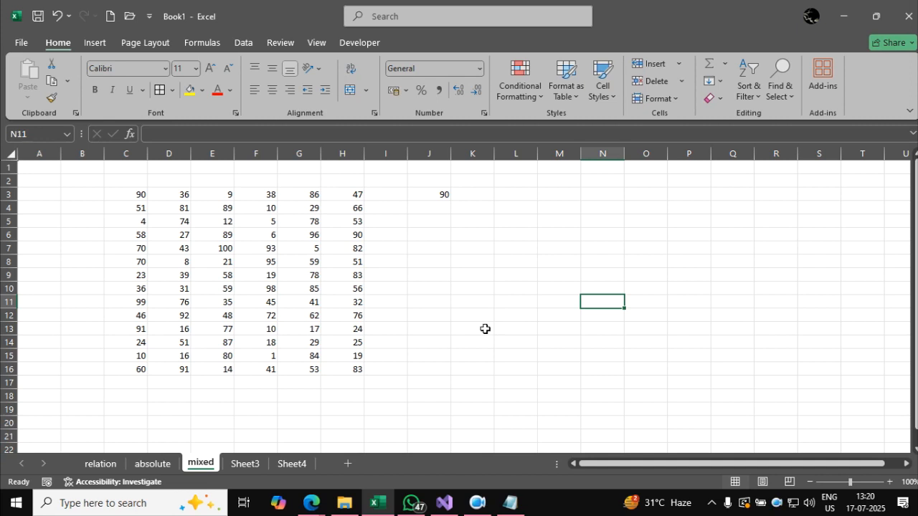
# Re-enter =$C3 in J3 as a mixed reference with the column locked.
pyautogui.click(446, 193)
pyautogui.write('=')
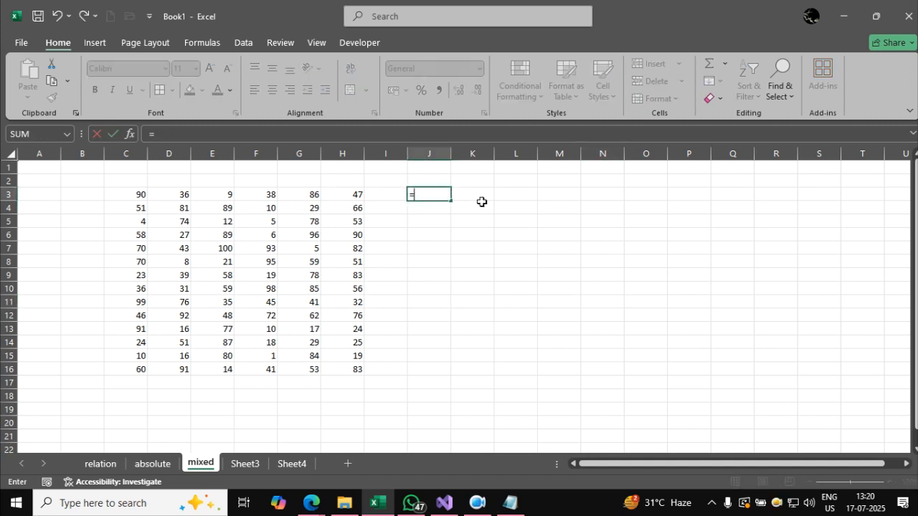
pyautogui.click(136, 194)
pyautogui.press('F4')
pyautogui.press('F4')
pyautogui.press('F4')
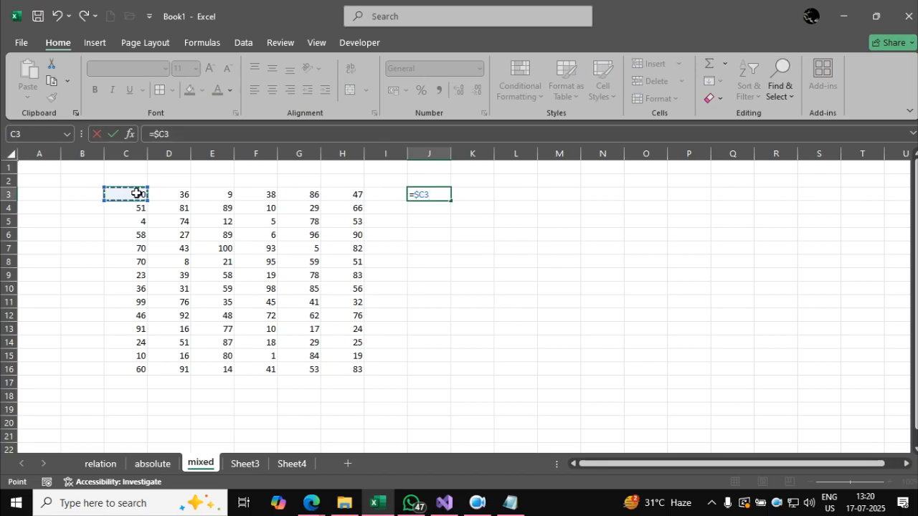
pyautogui.press('Return')
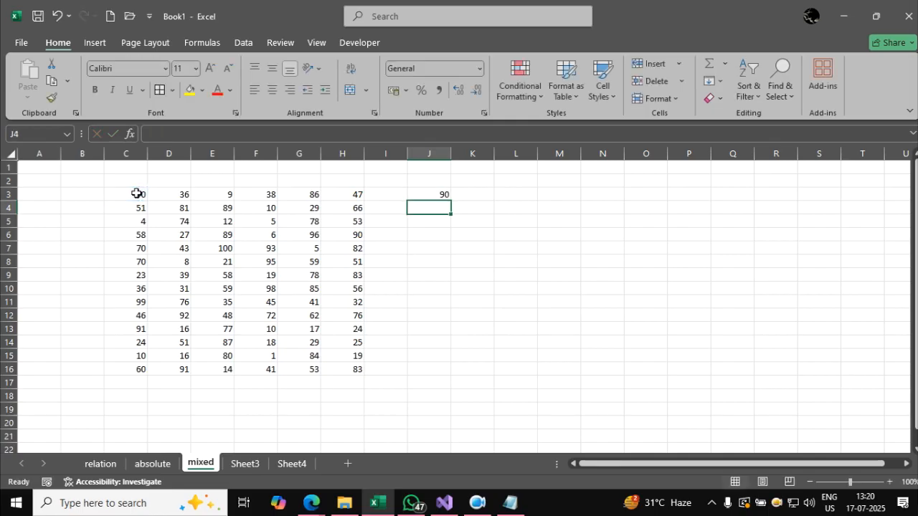
pyautogui.click(440, 192)
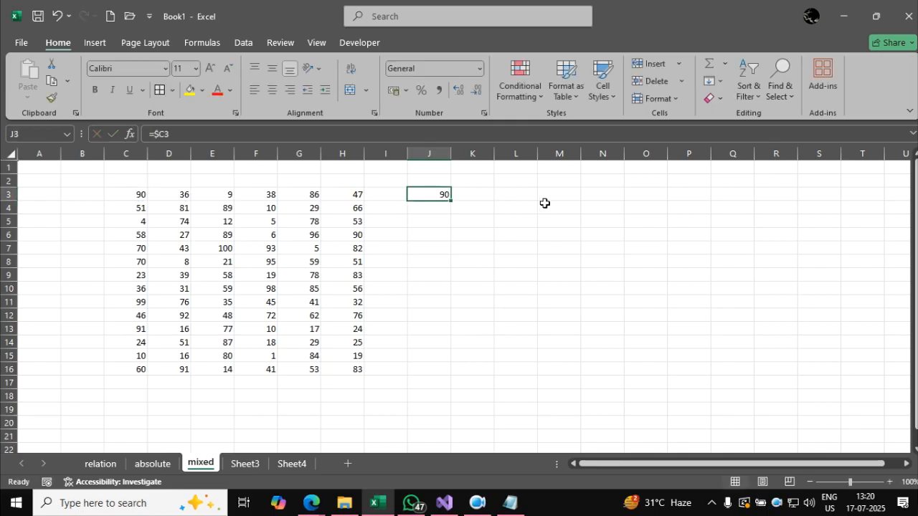
pyautogui.hotkey('ctrl', 'c')
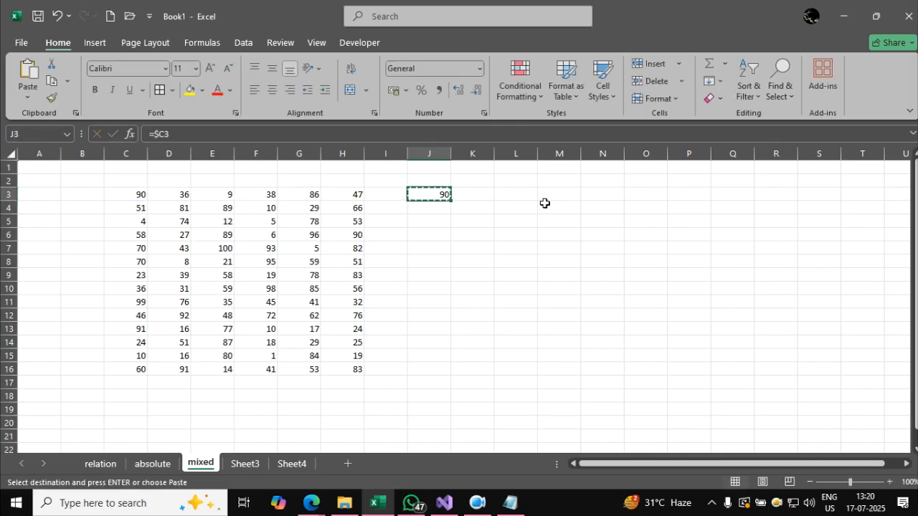
pyautogui.click(487, 209)
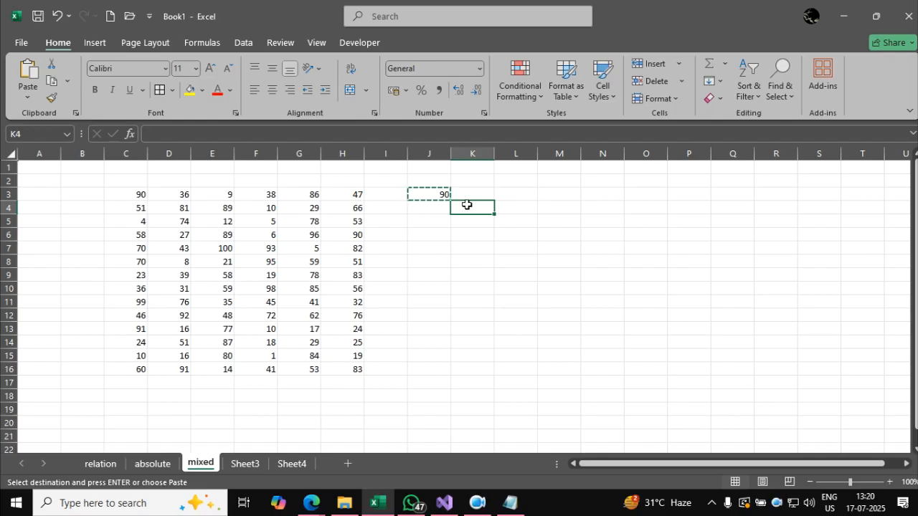
pyautogui.press('Escape')
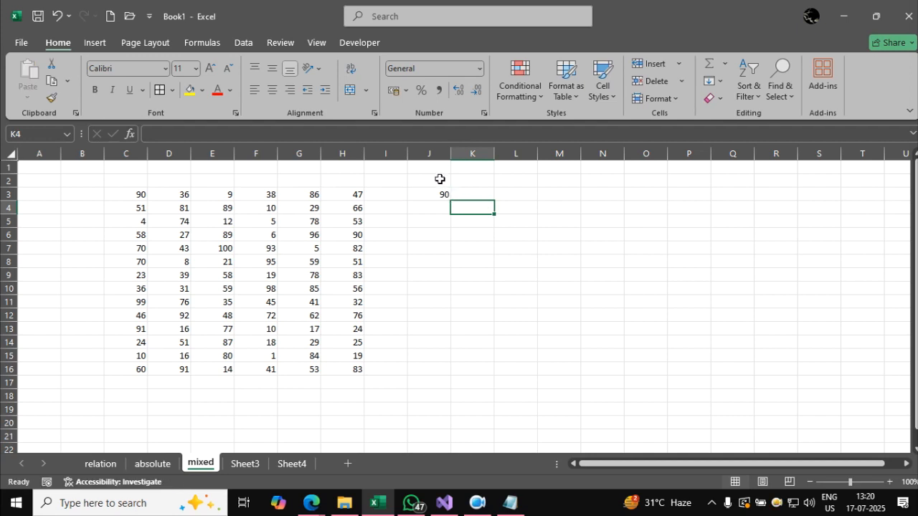
# Replace the J3 formula with =C$3, a mixed reference with the row locked.
pyautogui.click(446, 195)
pyautogui.write('=')
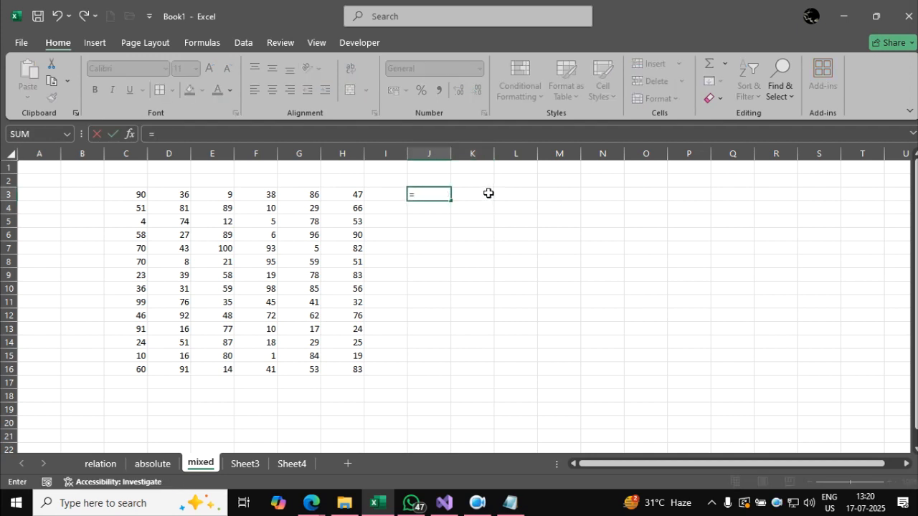
pyautogui.click(127, 194)
pyautogui.press('F4')
pyautogui.press('F4')
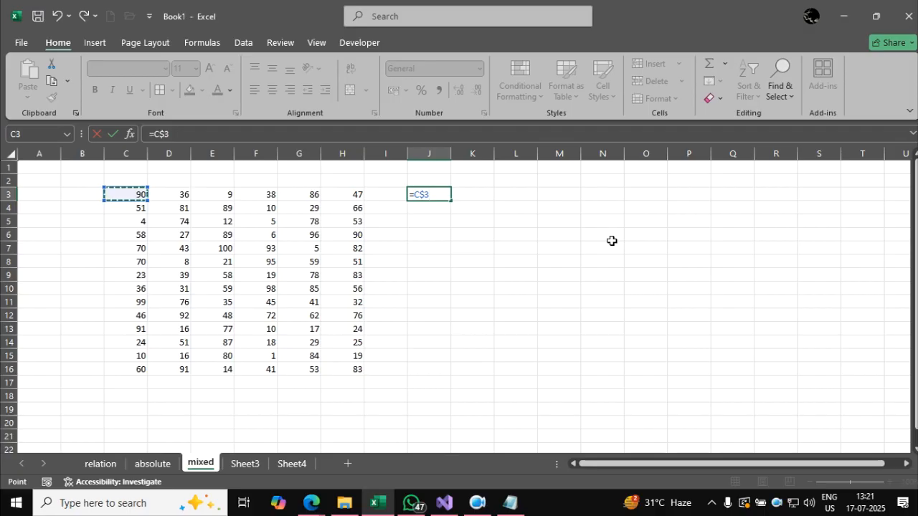
pyautogui.press('Return')
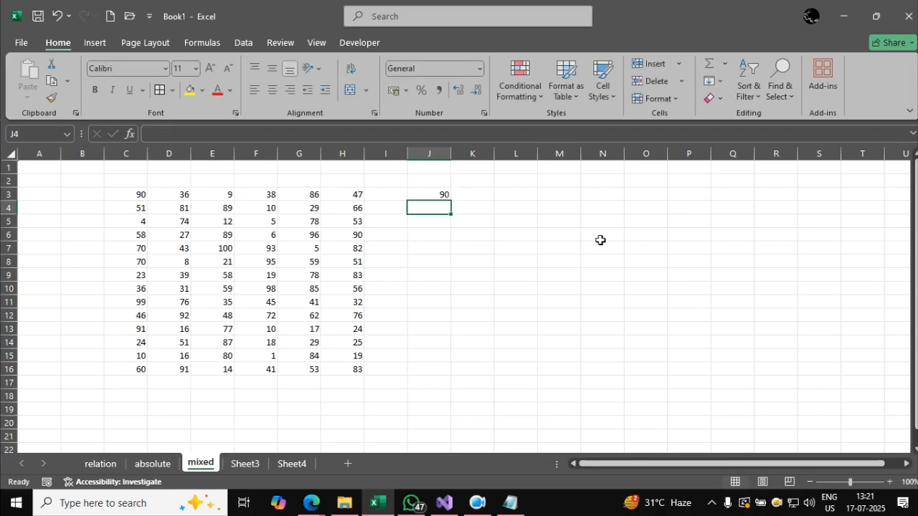
pyautogui.click(439, 198)
pyautogui.hotkey('ctrl', 'c')
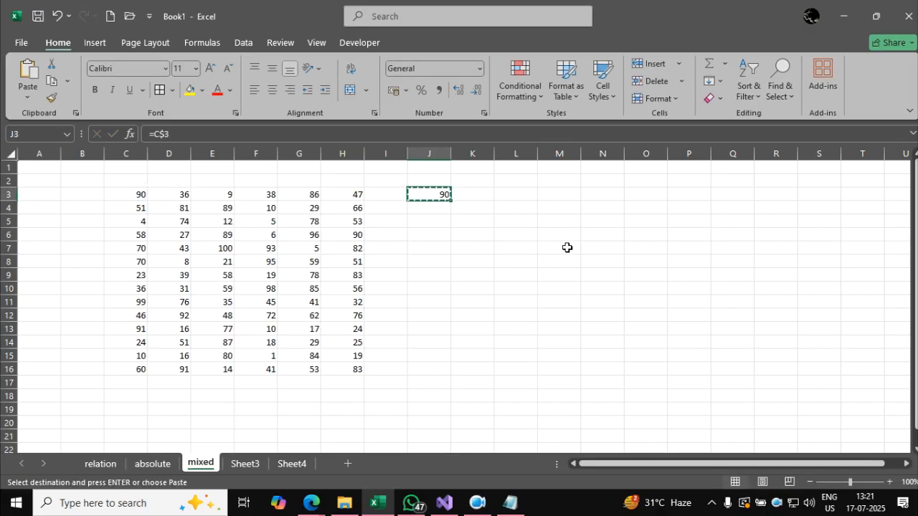
pyautogui.click(513, 208)
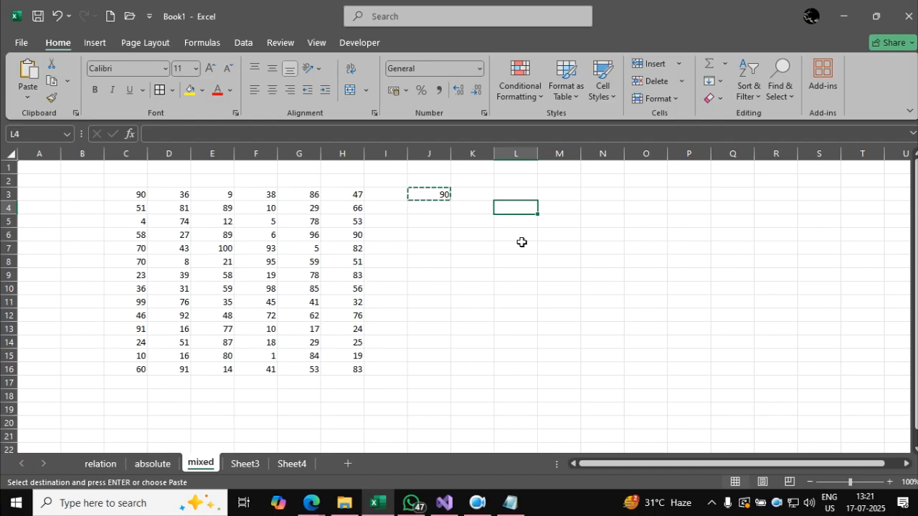
pyautogui.press('Escape')
# Enter the row-locked mixed reference =C$3 in J3.
pyautogui.click(446, 195)
pyautogui.write('=C3')
pyautogui.press('F4')
pyautogui.press('F4')
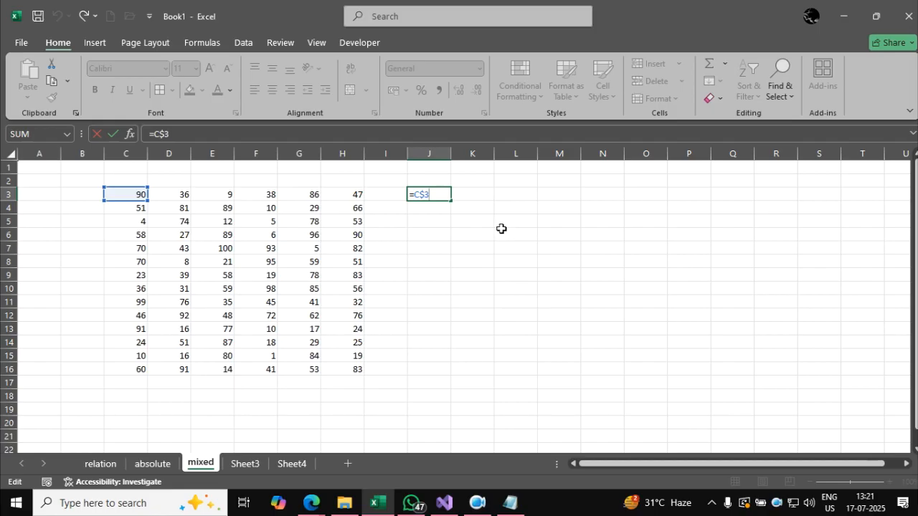
pyautogui.press('Return')
# Copy the row-locked J3 formula to L4.
pyautogui.click(444, 195)
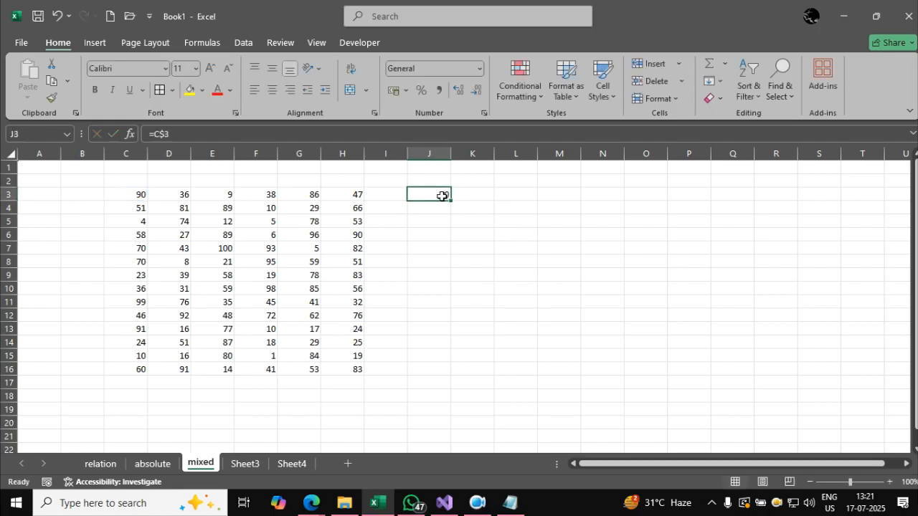
pyautogui.hotkey('ctrl', 'c')
pyautogui.click(522, 209)
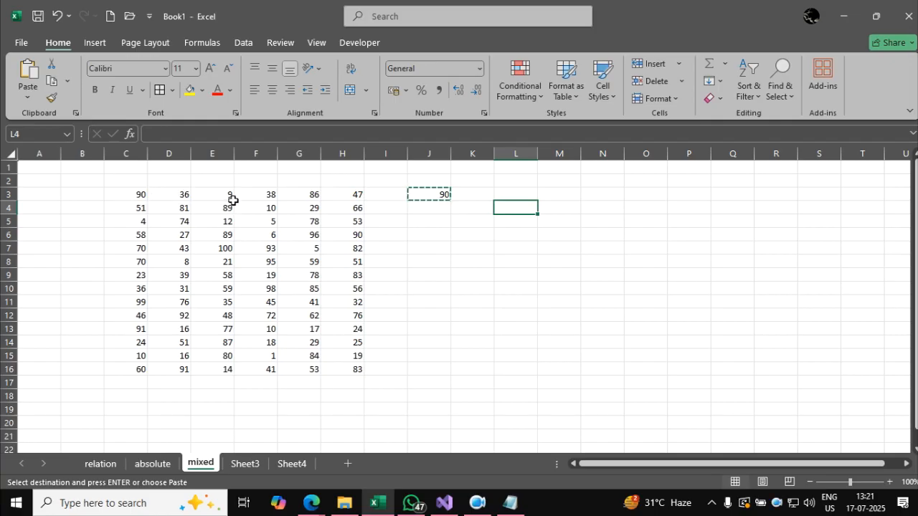
pyautogui.hotkey('ctrl', 'v')
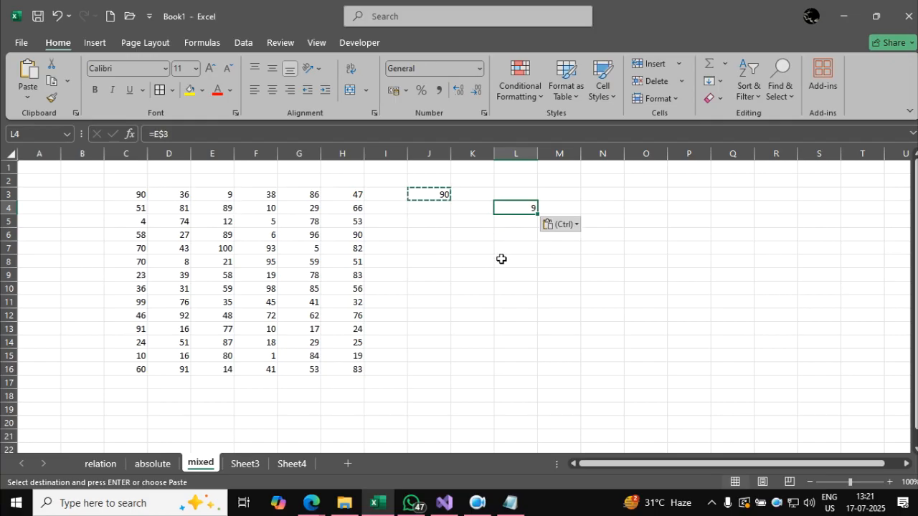
pyautogui.press('Escape')
pyautogui.click(524, 290)
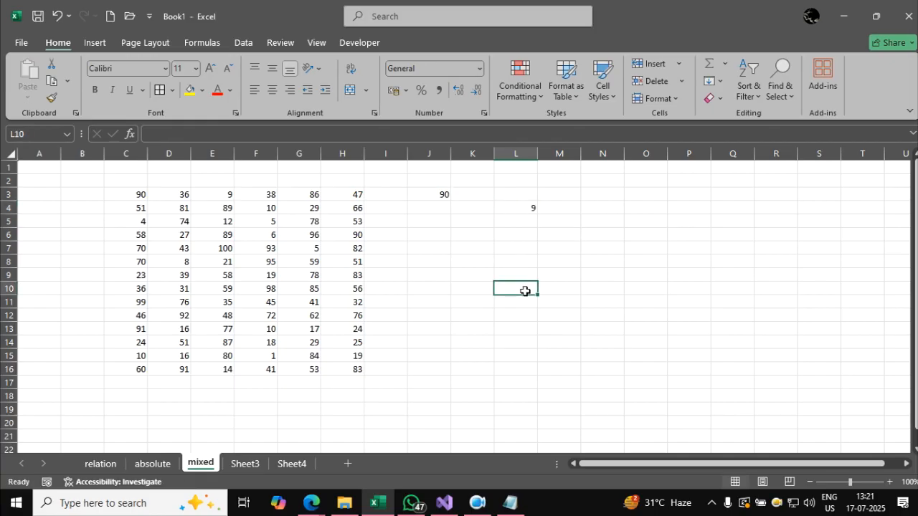
# Switch to the Notepad notes and add the heading "4. 3D reference :" with a dashed underline below the mixed reference examples.
pyautogui.click(509, 502)
pyautogui.press('Return')
pyautogui.press('Return')
pyautogui.write('4. 3')
pyautogui.write('D ')
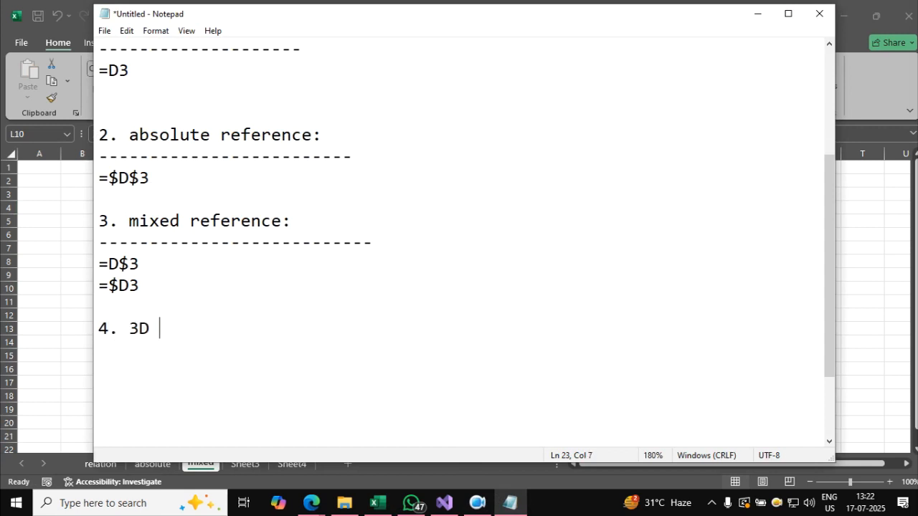
pyautogui.write('reference :')
pyautogui.press('Return')
pyautogui.write('----------------------------')
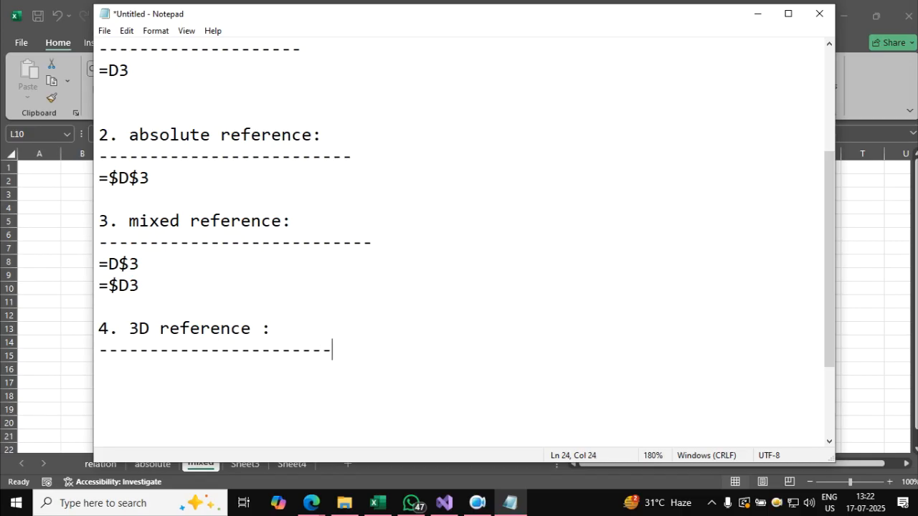
# Write the example =sheetname!D3 beneath the 3D reference heading, followed by blank lines.
pyautogui.press('Return')
pyautogui.press('Return')
pyautogui.press('BackSpace')
pyautogui.write('=sheetname!D3')
pyautogui.press('Return')
pyautogui.press('Return')
pyautogui.press('Return')
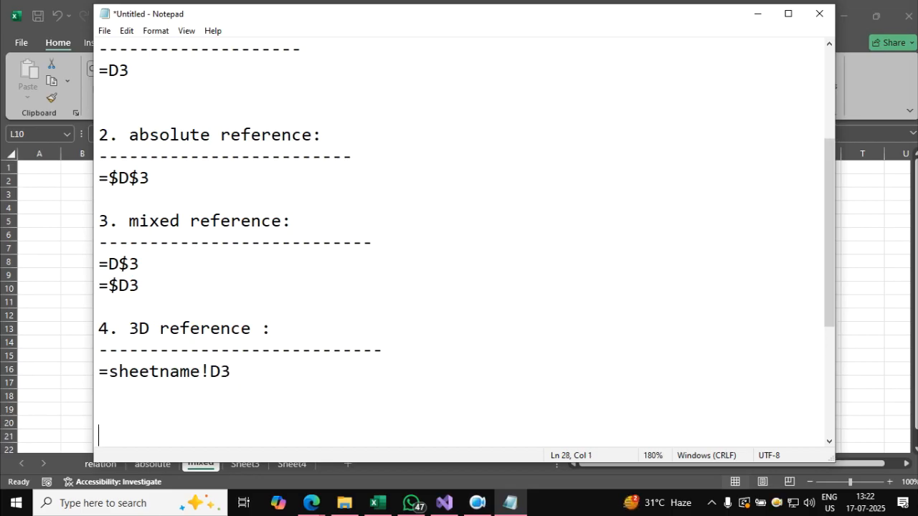
# Add the note "when cells are on different sheet.." below the =sheetname!D3 example, leaving one blank line between them.
pyautogui.press('Return')
pyautogui.press('Return')
pyautogui.press('Return')
pyautogui.press('Return')
pyautogui.press('Return')
pyautogui.click(302, 359)
pyautogui.press('Up')
pyautogui.press('Up')
pyautogui.press('Up')
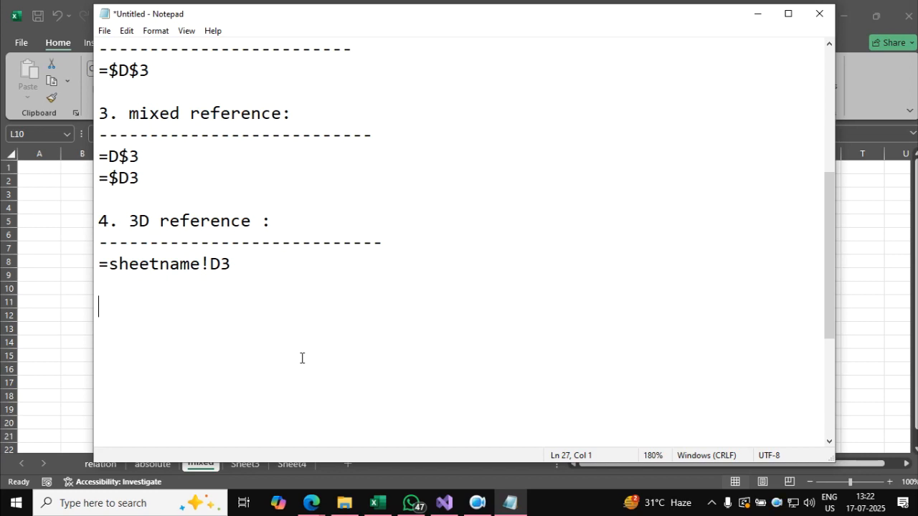
pyautogui.write('when cells are ')
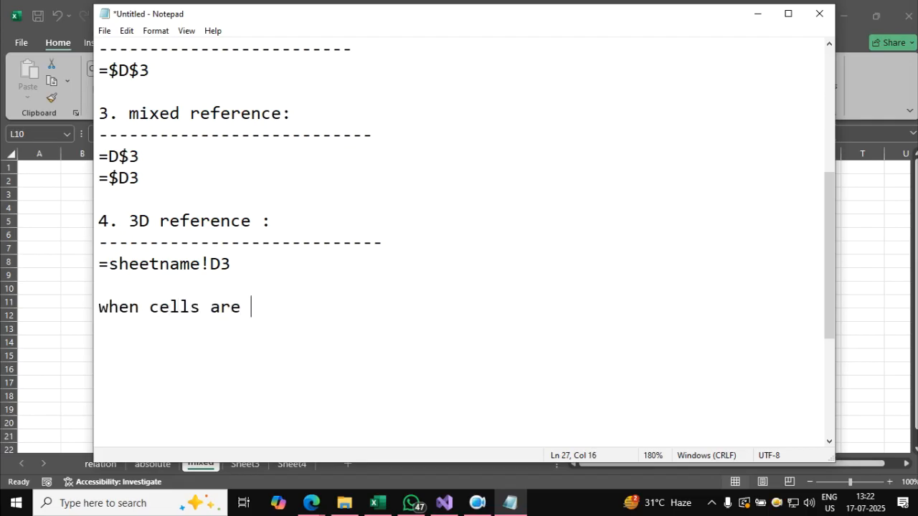
pyautogui.write('on differenc')
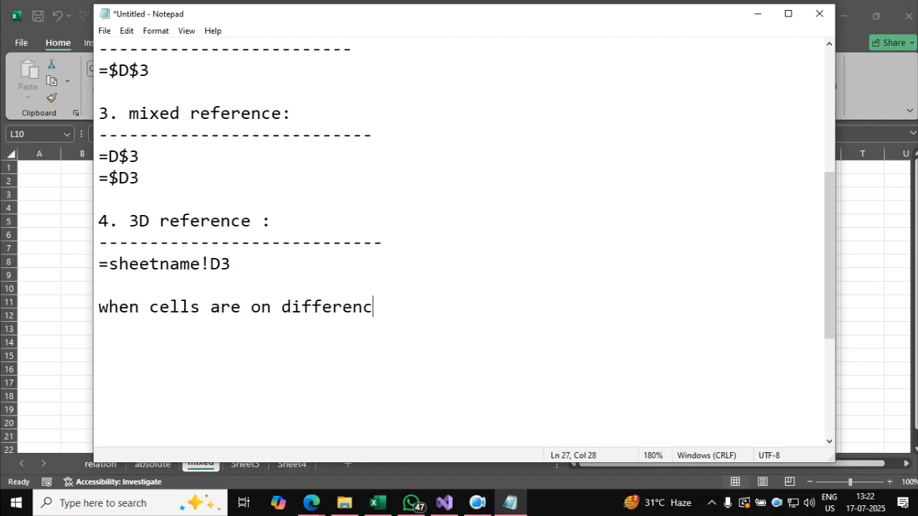
pyautogui.press('BackSpace')
pyautogui.write('t sheet..')
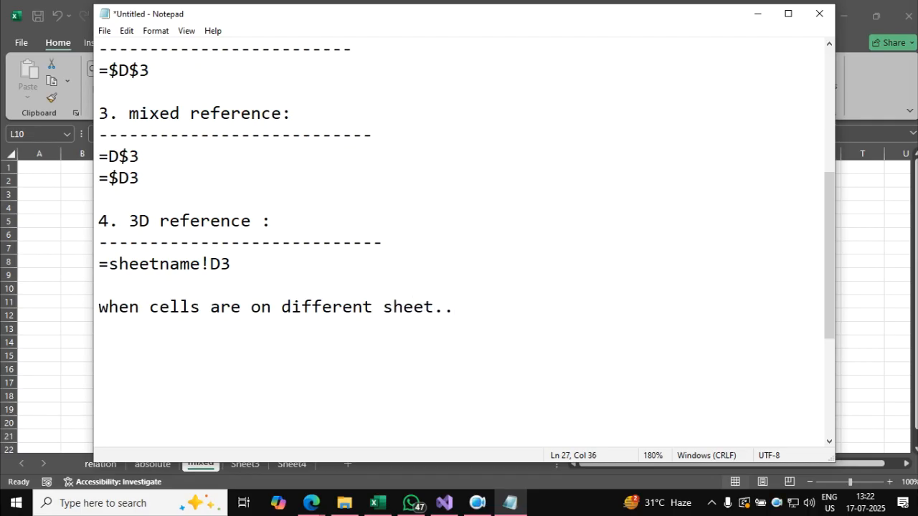
# Return to Excel, add a new worksheet between mixed and Sheet3, and name it 3D.
pyautogui.click(894, 284)
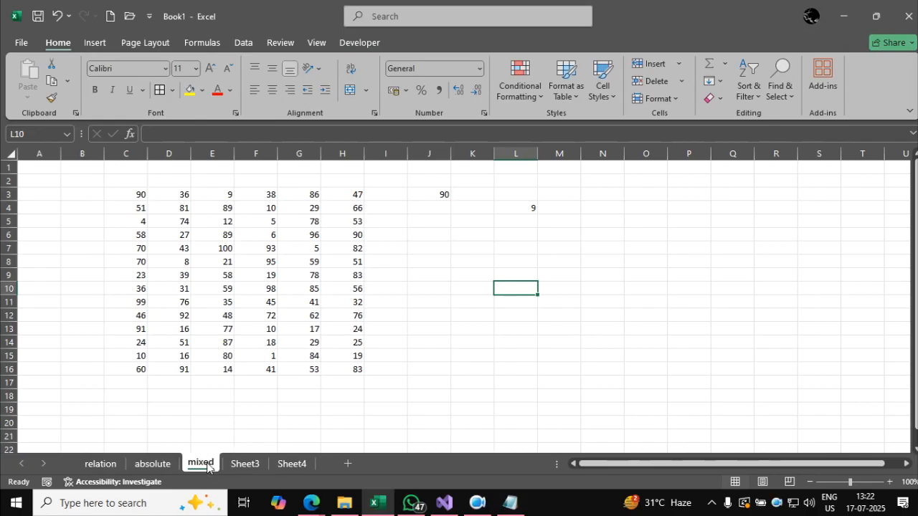
pyautogui.click(242, 464)
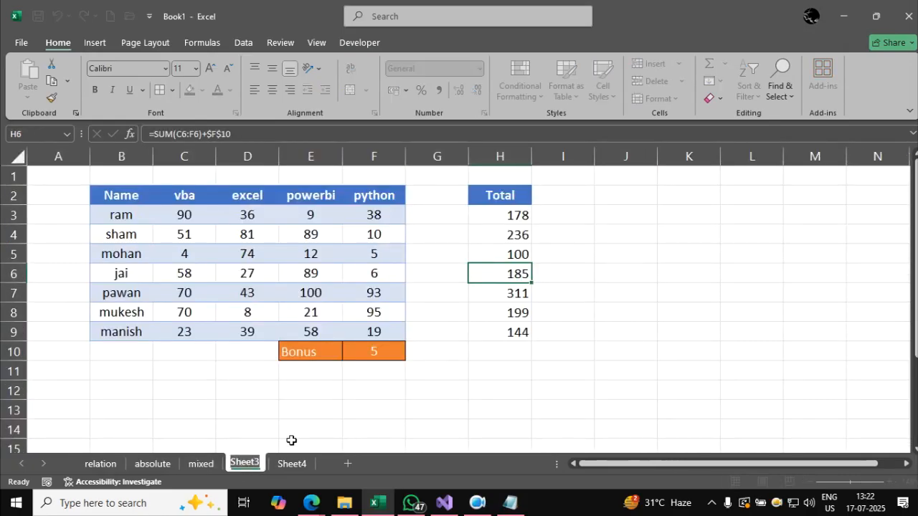
pyautogui.click(347, 463)
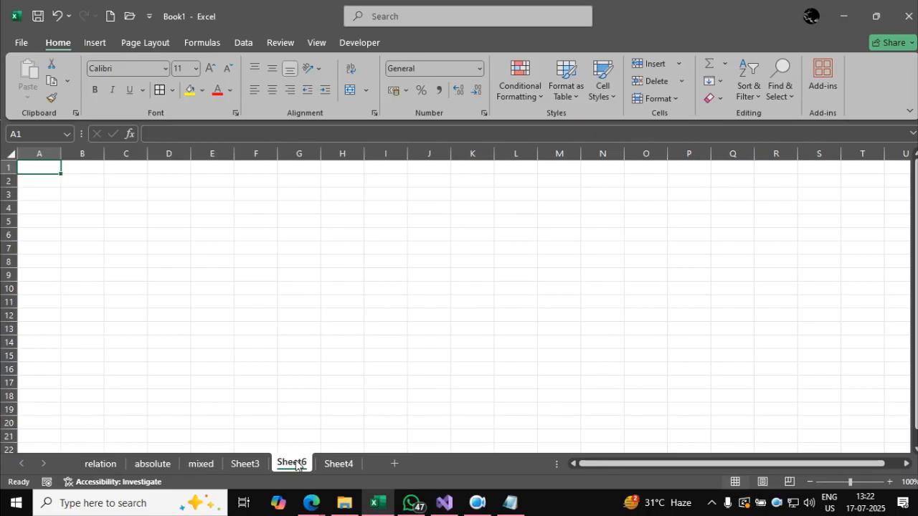
pyautogui.moveTo(248, 448); pyautogui.dragTo(240, 450)
pyautogui.doubleClick(244, 463)
pyautogui.write('3')
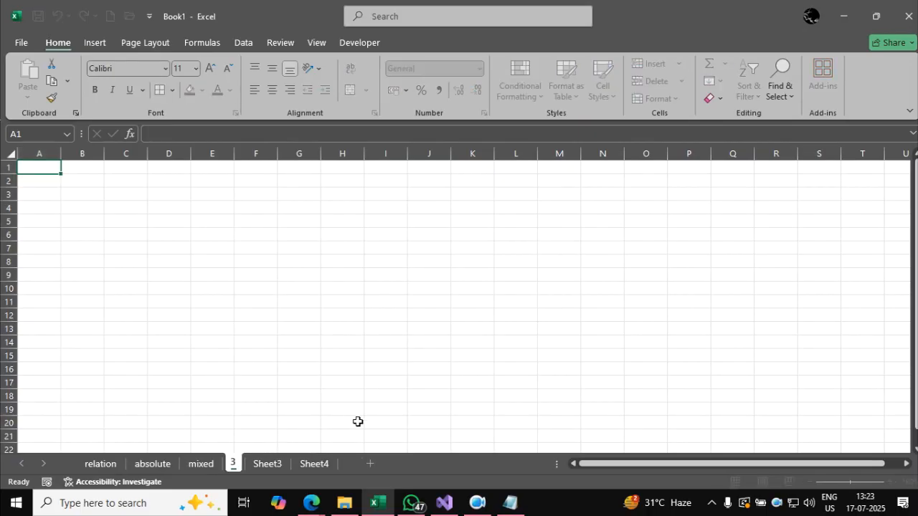
pyautogui.write('D')
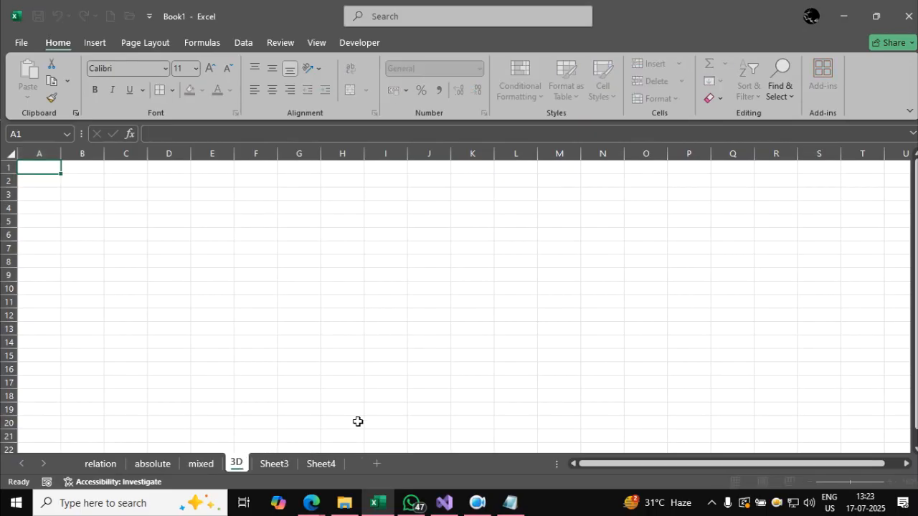
pyautogui.click(357, 421)
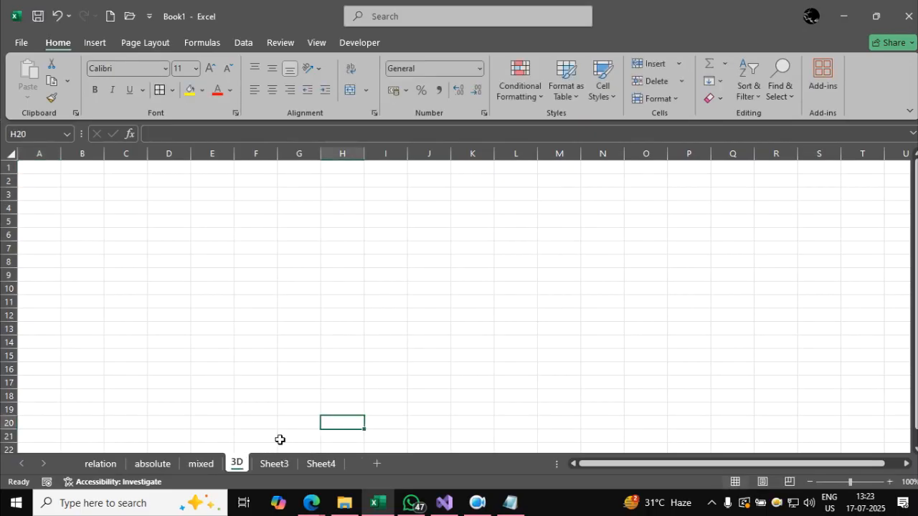
# Enter the formula =mixed!C3 in cell D7 of the 3D sheet, checking the source cell on the mixed sheet first.
pyautogui.click(192, 469)
pyautogui.click(300, 357)
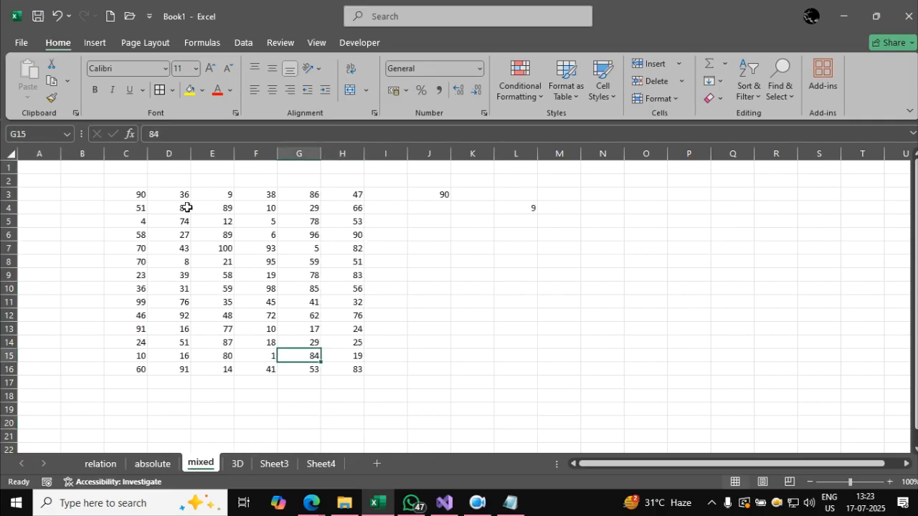
pyautogui.click(123, 195)
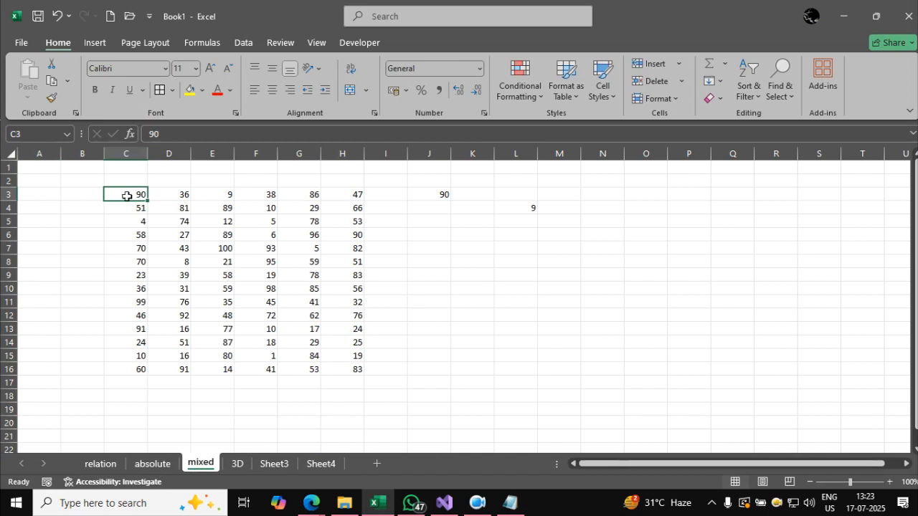
pyautogui.click(238, 463)
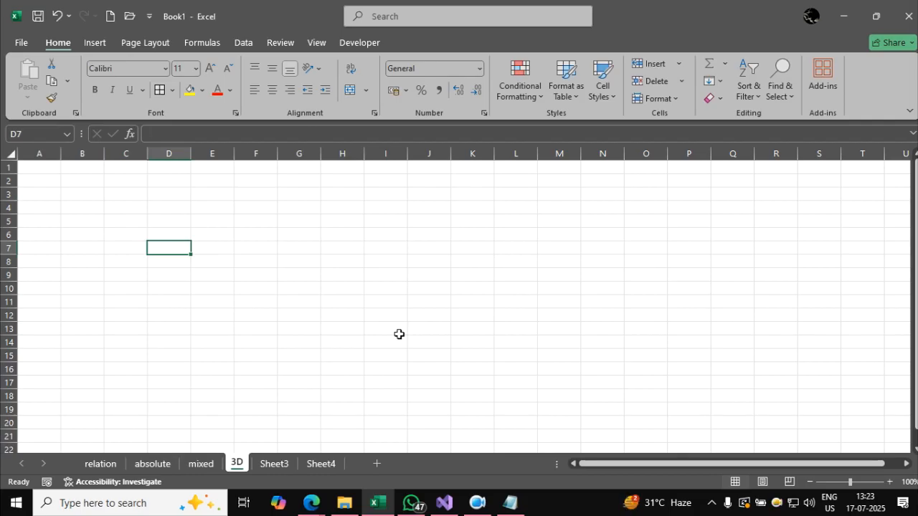
pyautogui.write('=')
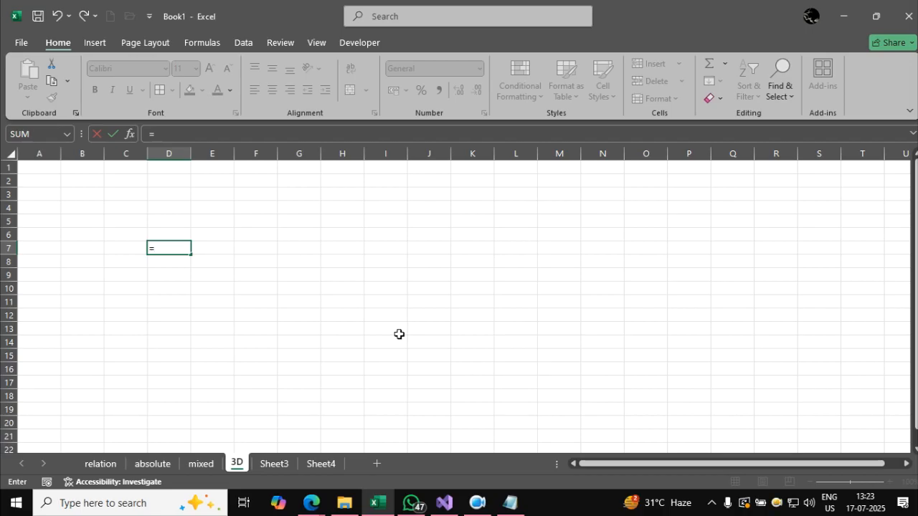
pyautogui.write('mixed')
pyautogui.write('!C3')
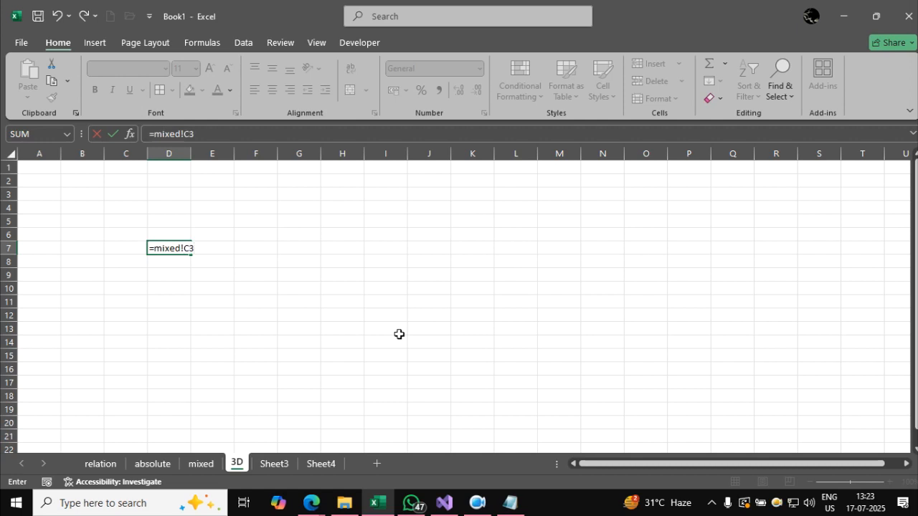
pyautogui.press('Return')
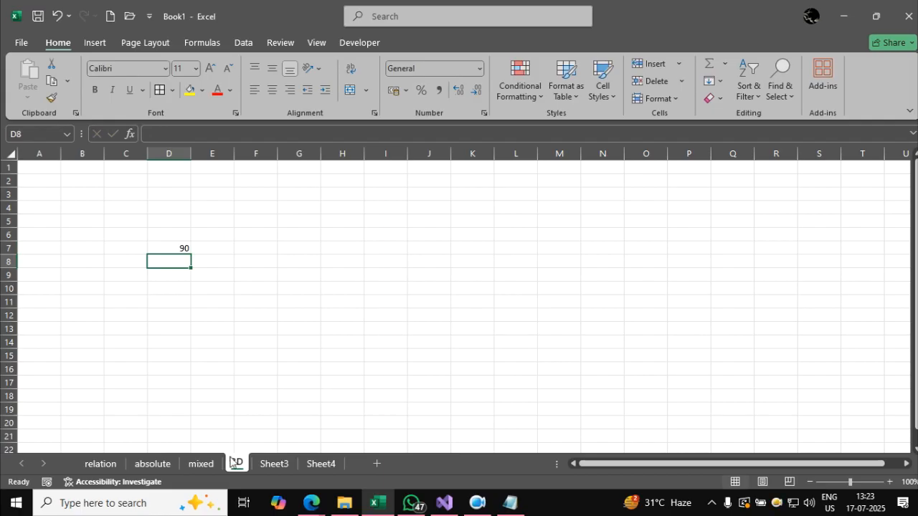
# Change cell C3 on the mixed sheet to 89 and return to the 3D sheet to check the linked cell.
pyautogui.click(209, 465)
pyautogui.write('89')
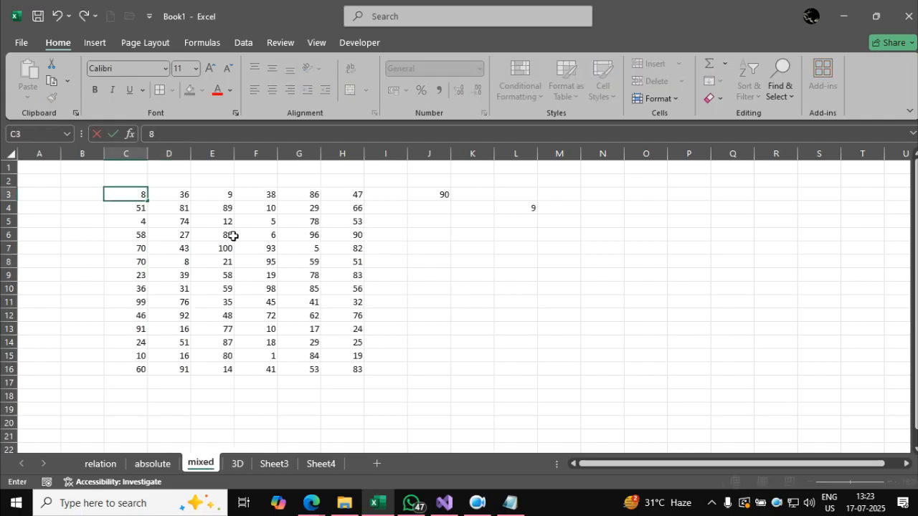
pyautogui.press('Return')
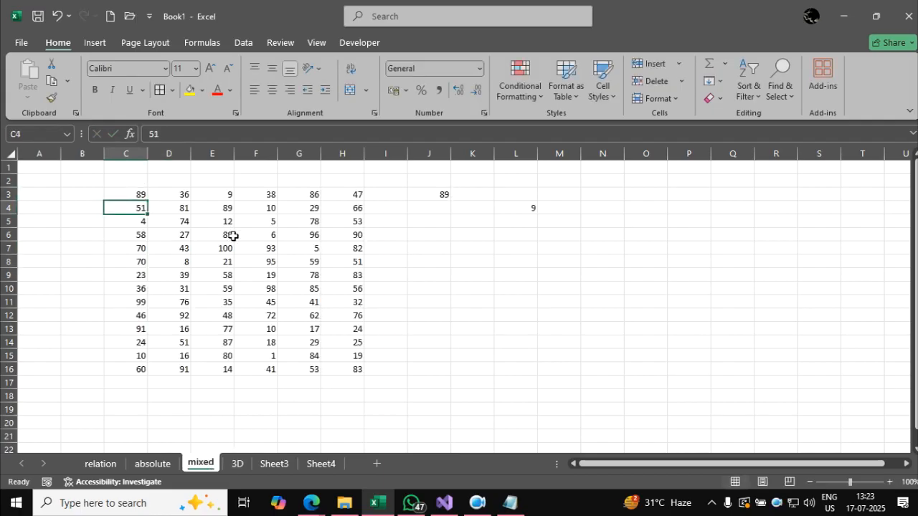
pyautogui.click(238, 464)
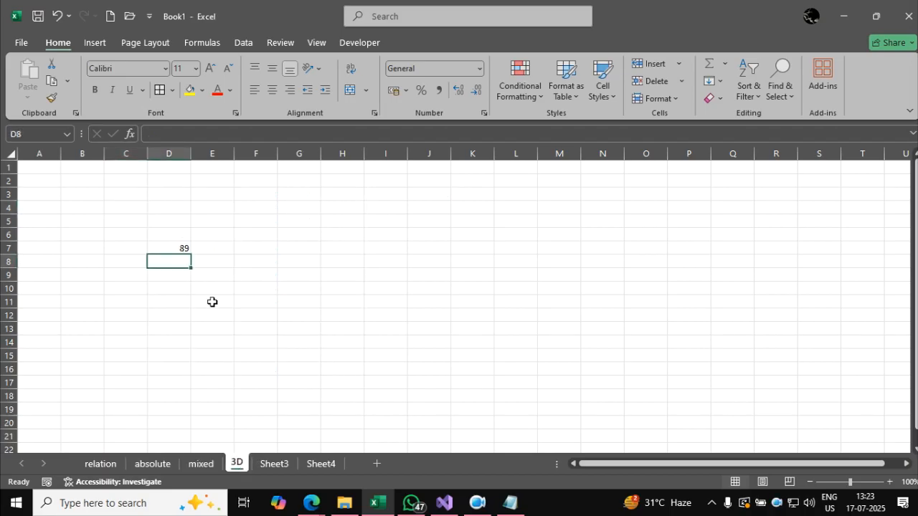
pyautogui.click(186, 248)
pyautogui.write('=')
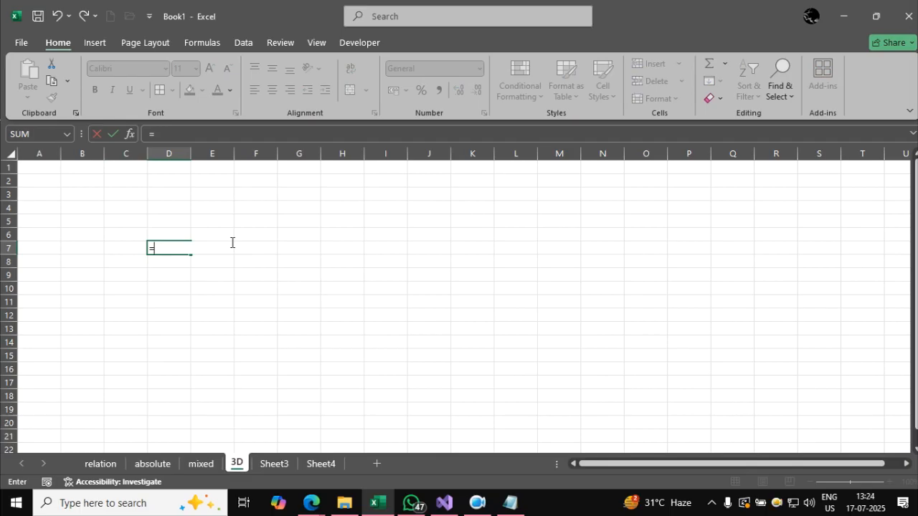
pyautogui.press('Escape')
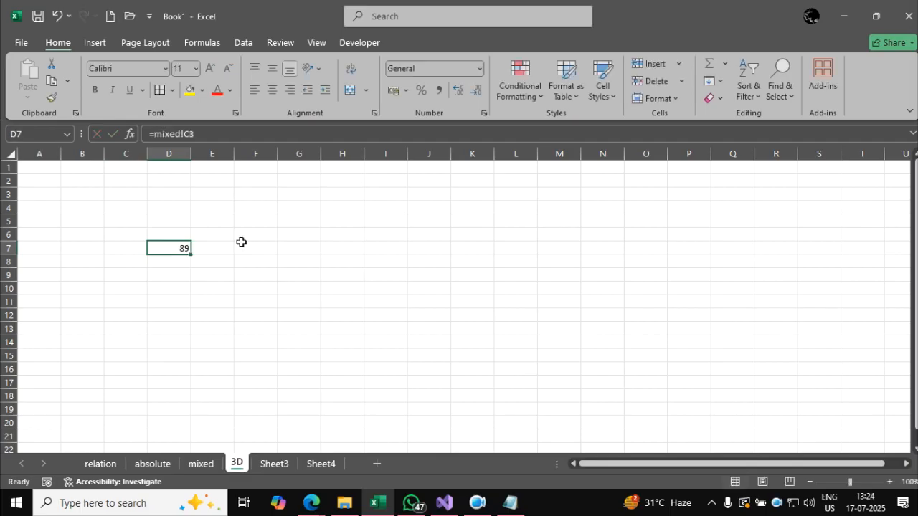
# Try to build a formula in cell F5 of the 3D sheet that references C3 on the mixed sheet.
pyautogui.click(269, 218)
pyautogui.write('=')
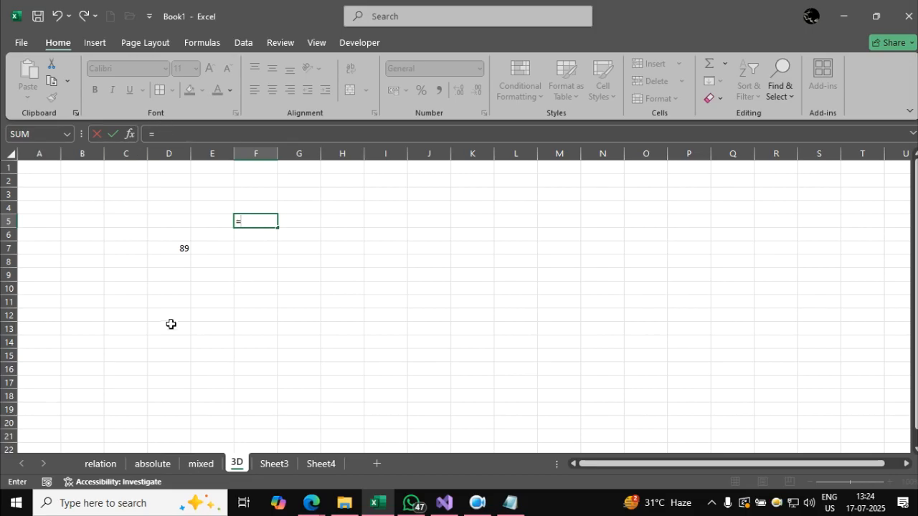
pyautogui.click(202, 464)
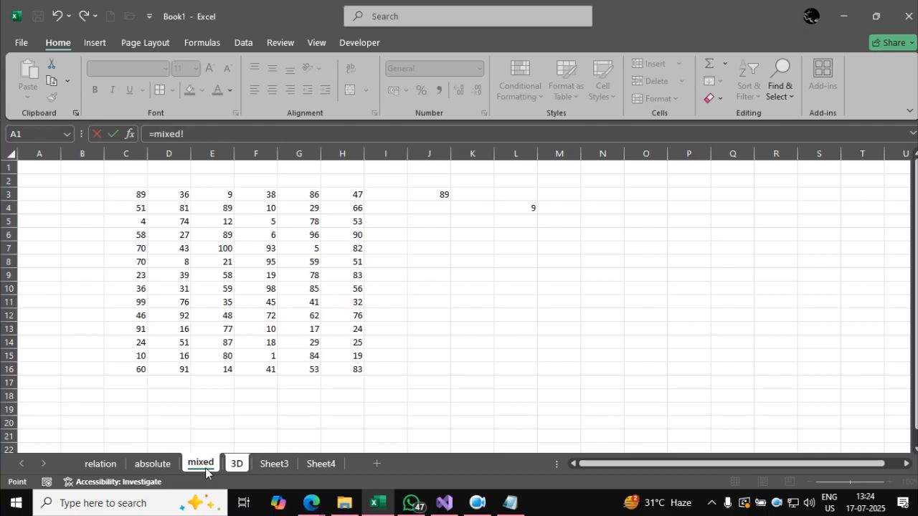
pyautogui.click(206, 135)
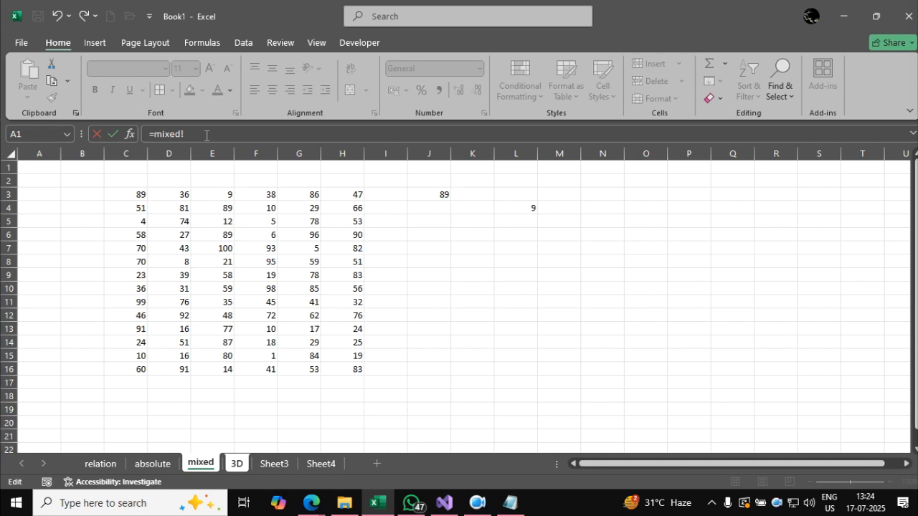
pyautogui.click(130, 195)
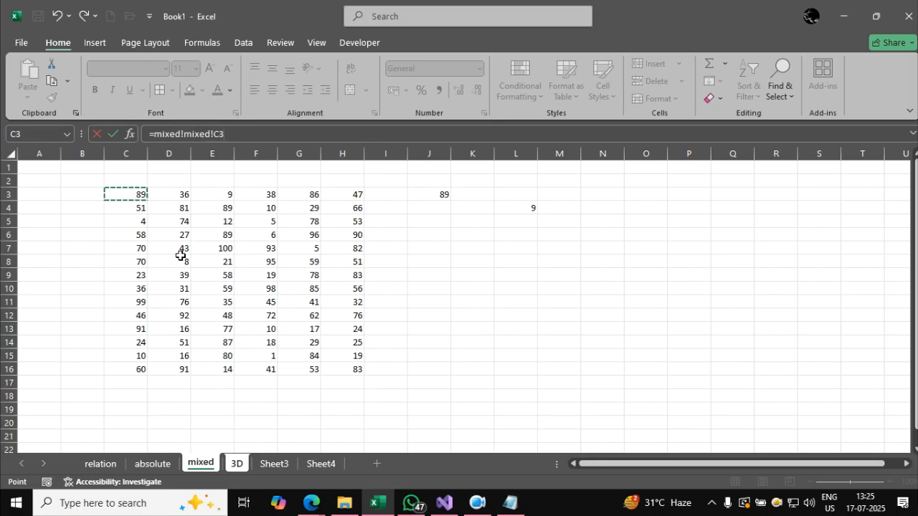
pyautogui.press('Return')
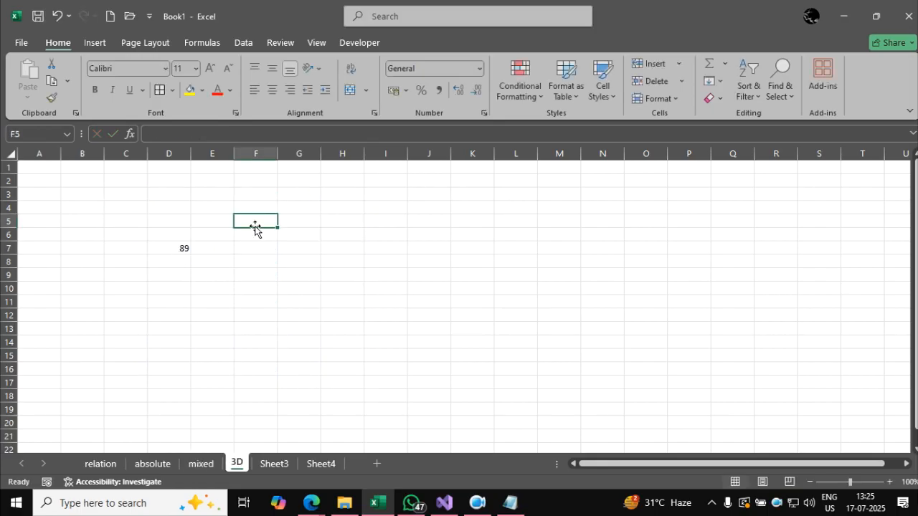
# Enter =mixed!C3 in cell F5 of the 3D sheet by picking the source cell on the mixed sheet.
pyautogui.write('=')
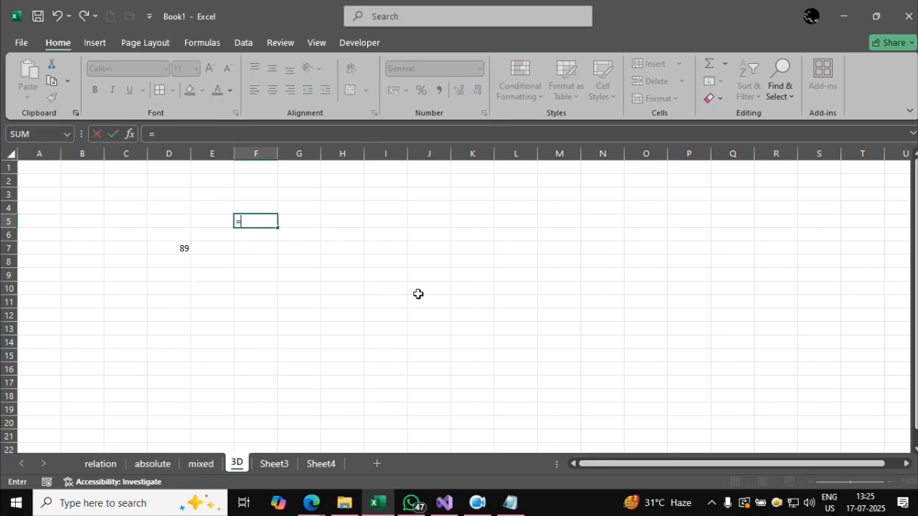
pyautogui.click(206, 465)
pyautogui.click(135, 194)
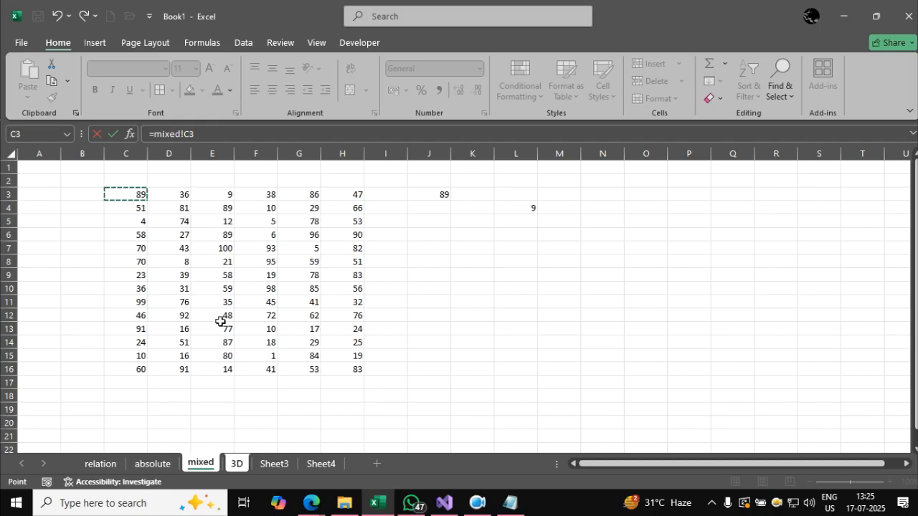
pyautogui.press('Return')
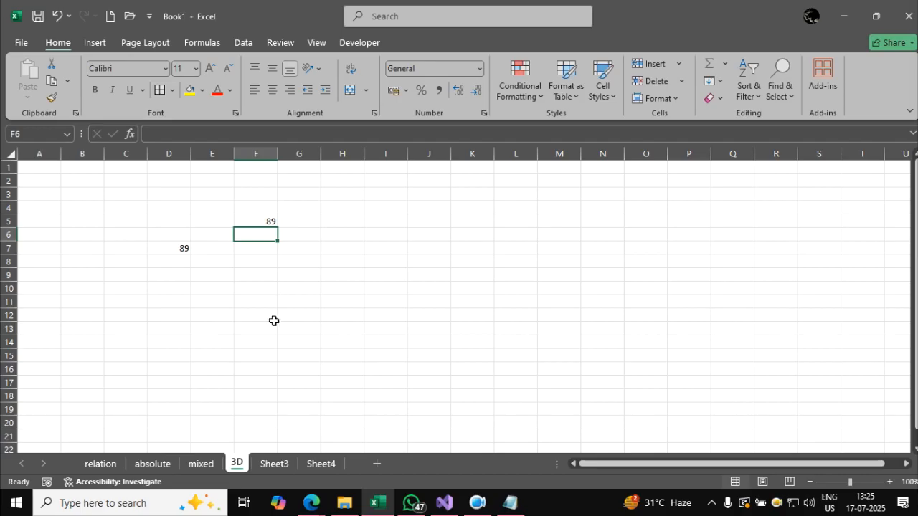
# On the mixed sheet, start a formula in cell K6 with the absolute reference =$C$3.
pyautogui.click(207, 465)
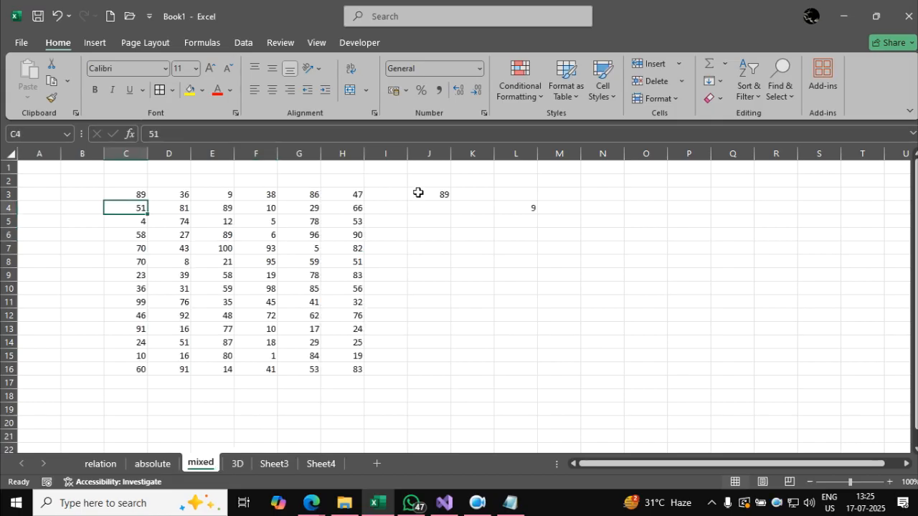
pyautogui.click(481, 235)
pyautogui.write('=')
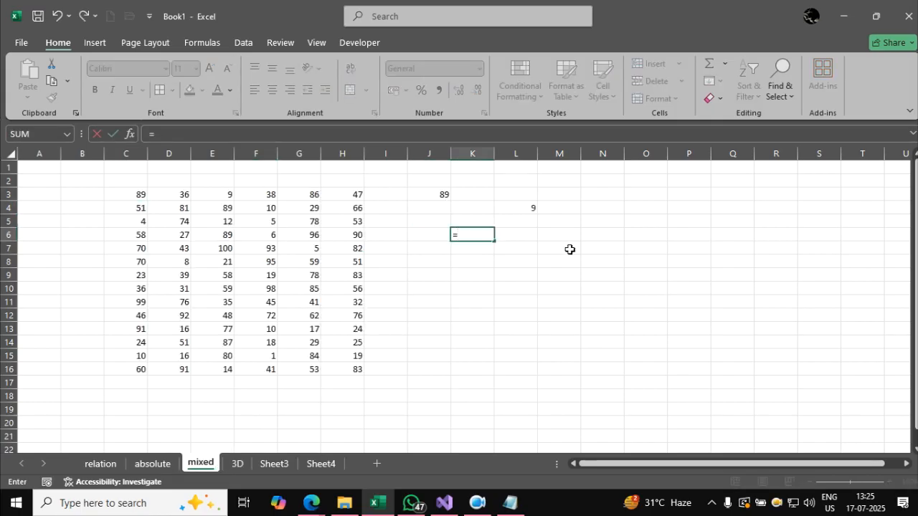
pyautogui.click(141, 192)
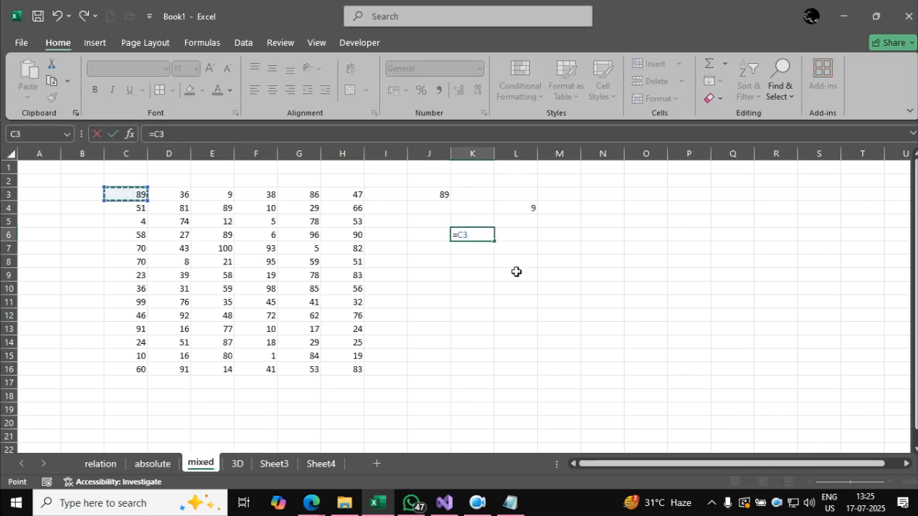
pyautogui.press('F4')
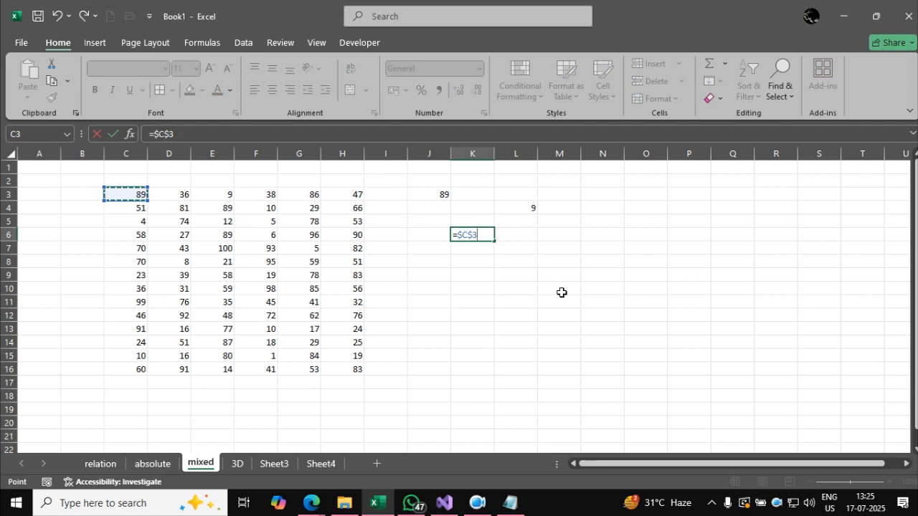